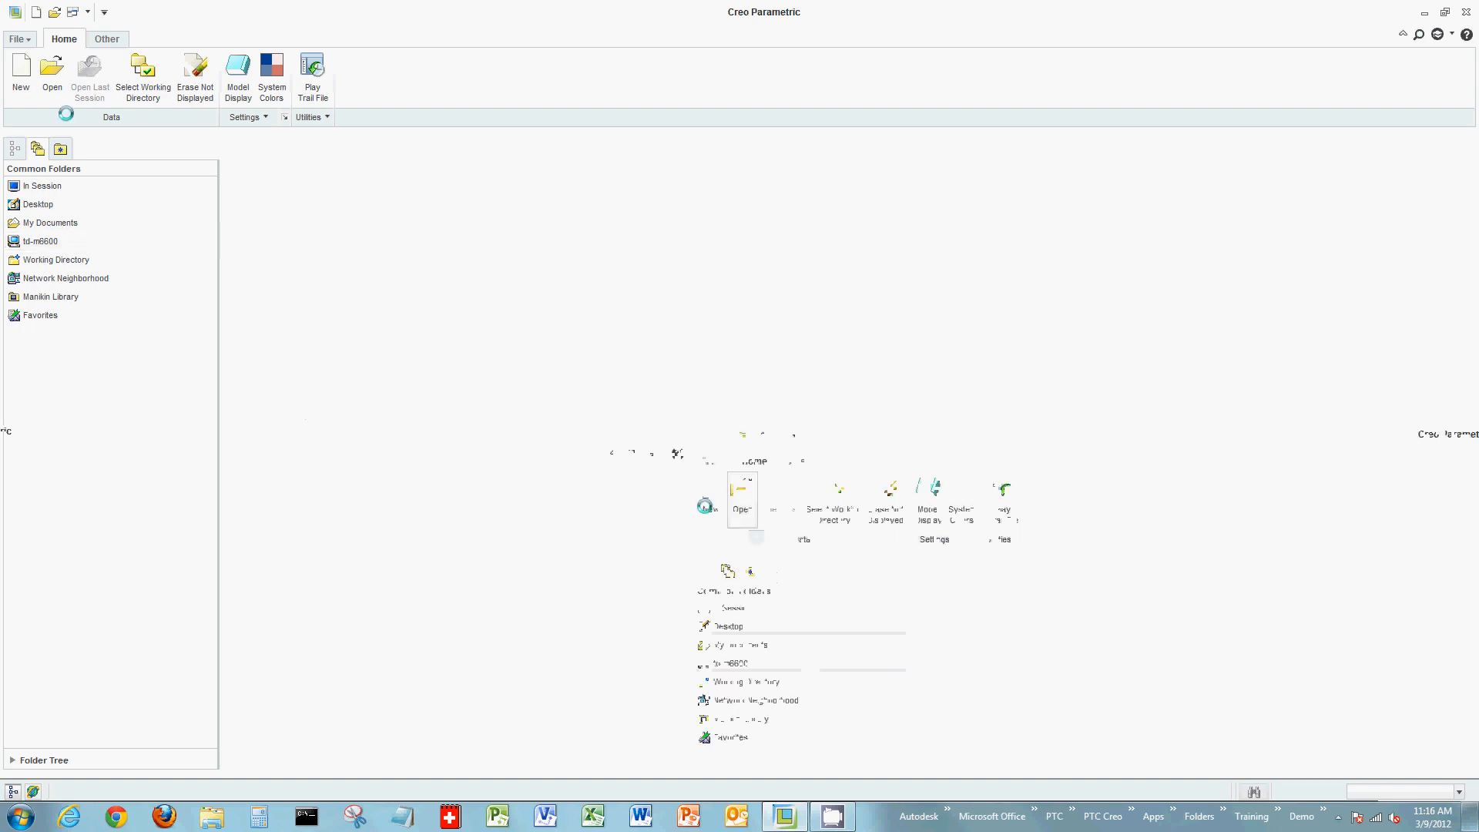
- Create a new layout as an empty sheet using the c.frm format
left_click(15, 71)
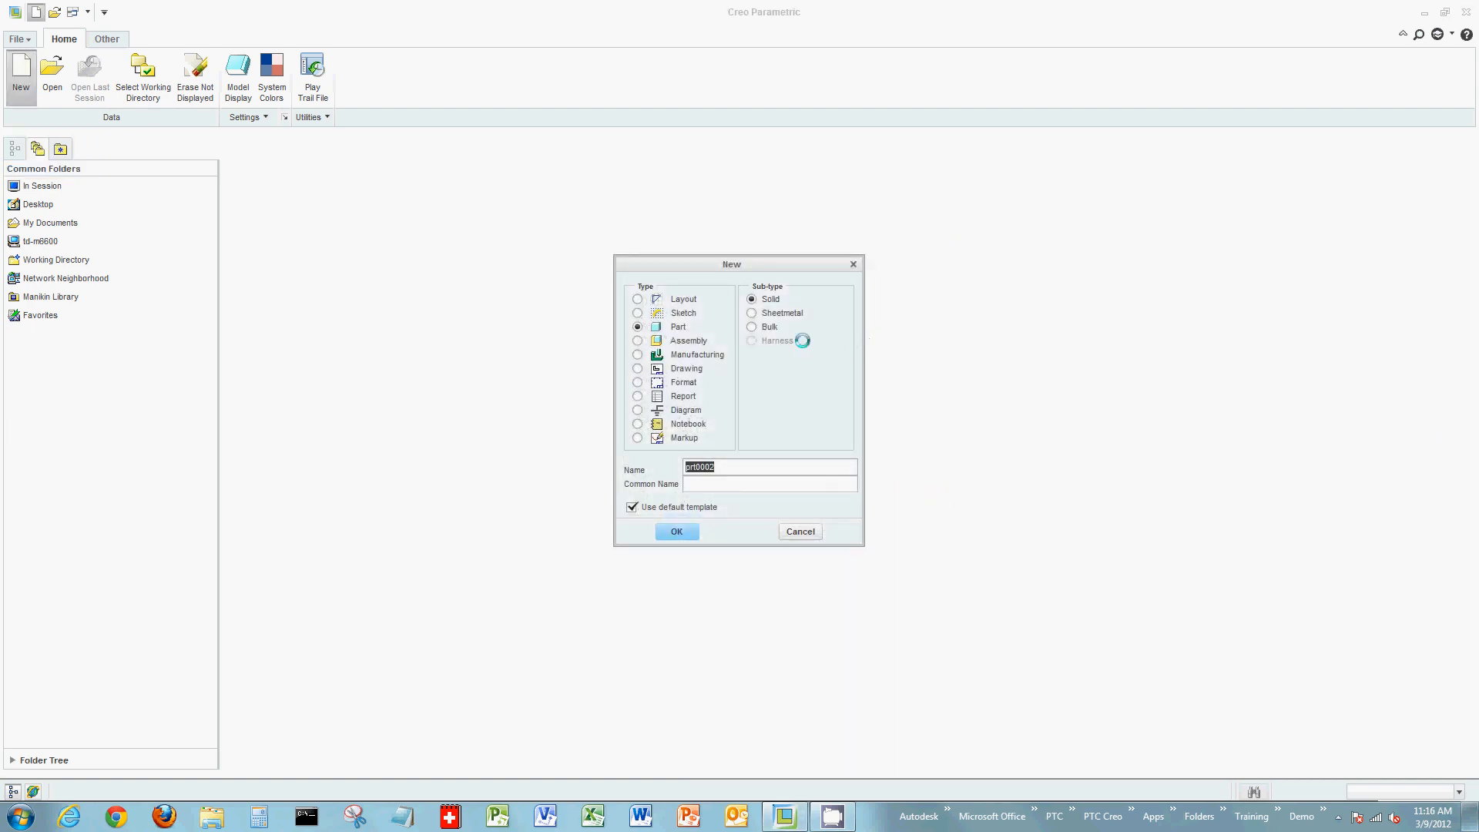
left_click(680, 298)
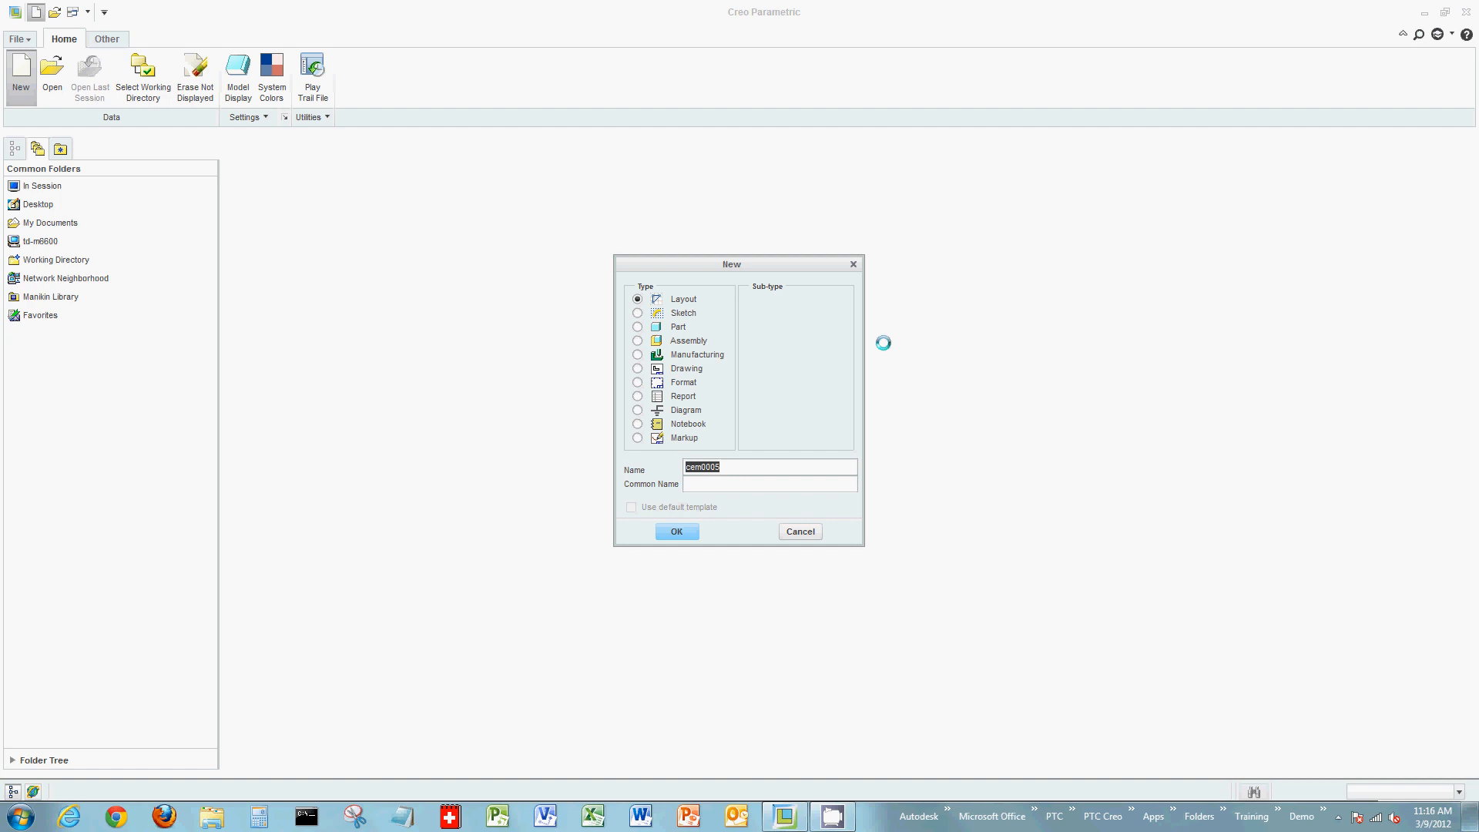
left_click(677, 531)
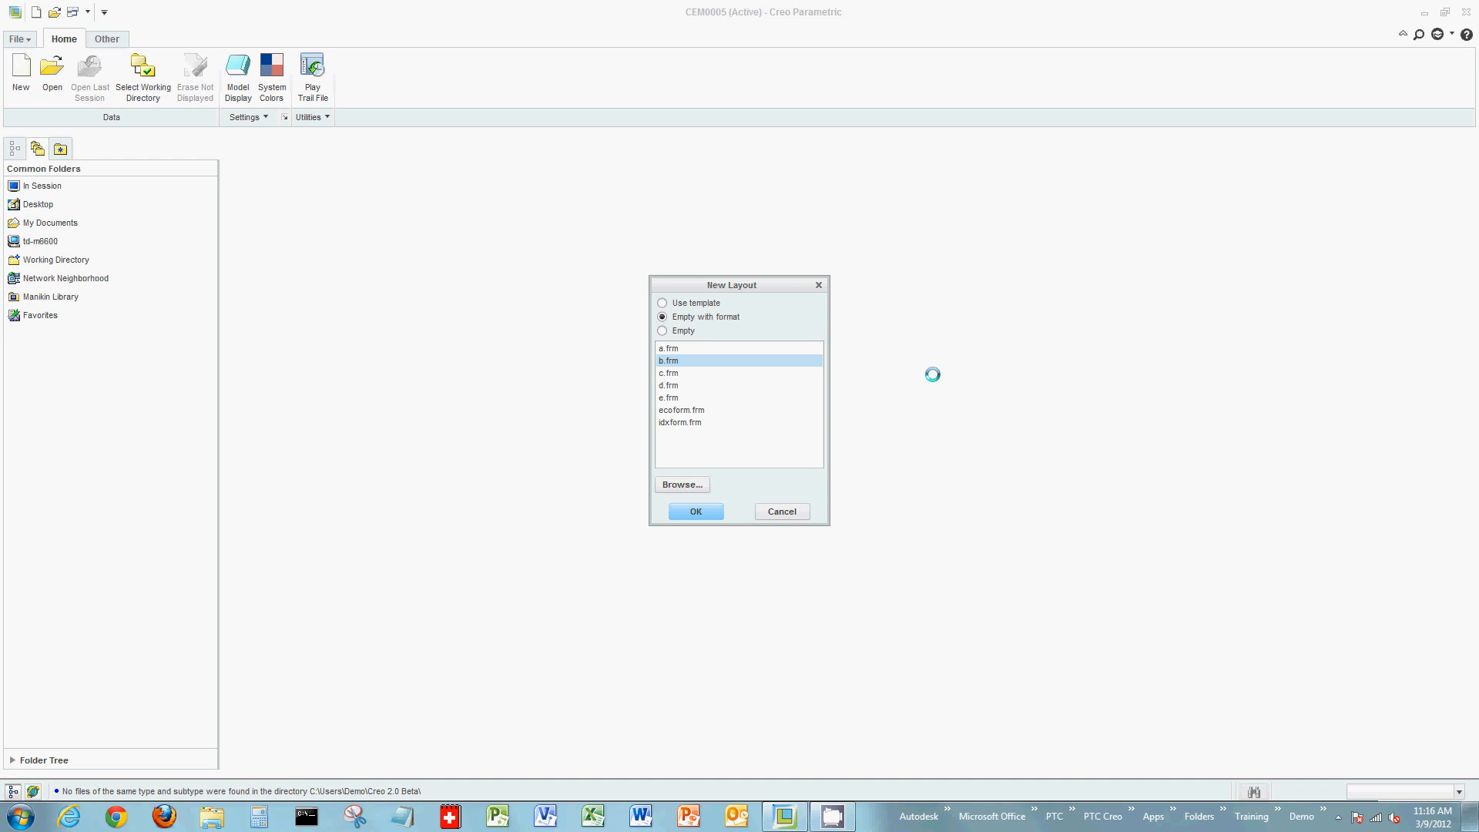
left_click(682, 374)
left_click(697, 512)
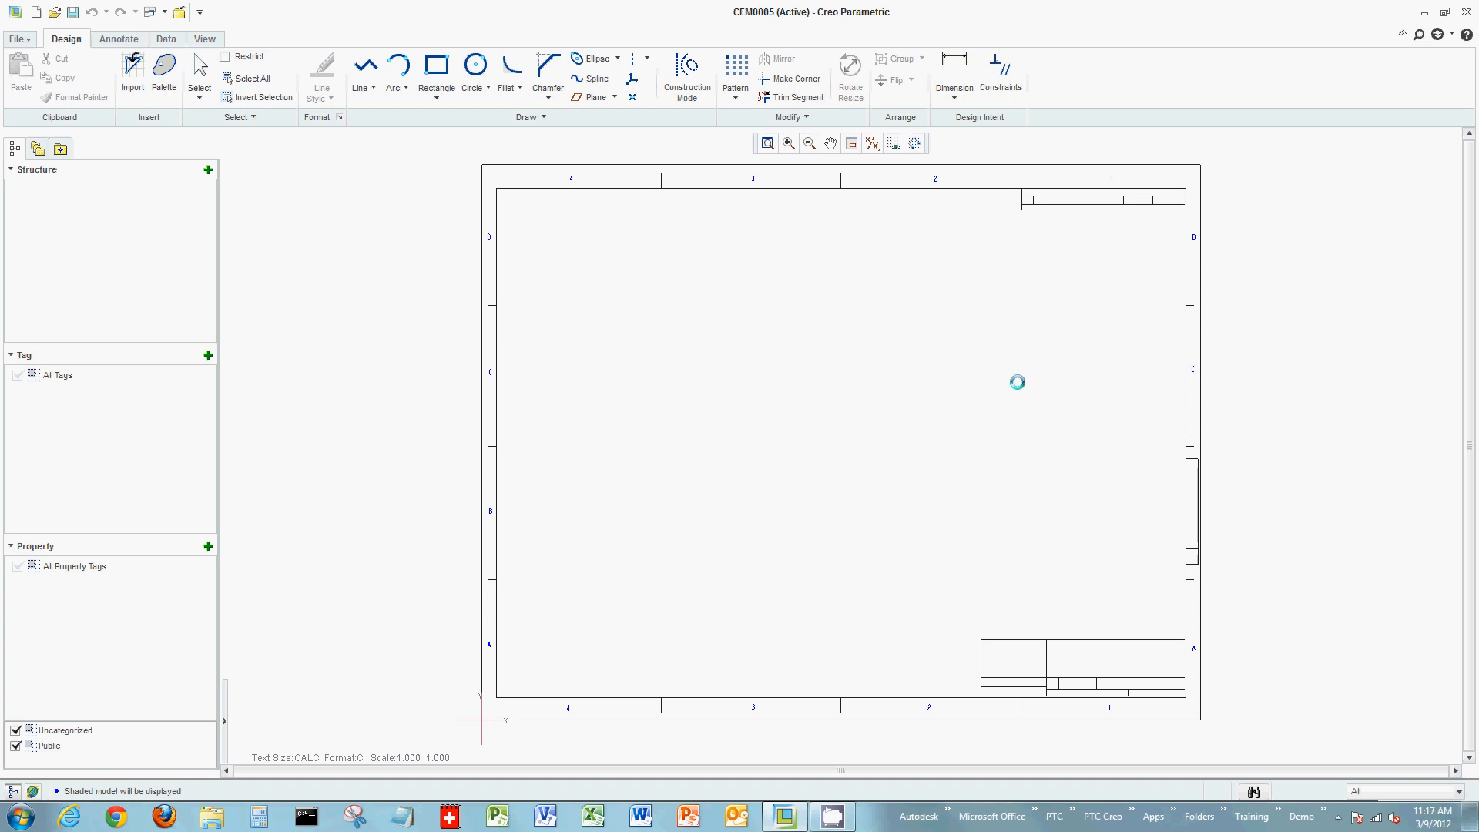
- Review the annotation, data and view commands available for the layout, and return to the design commands
left_click(119, 38)
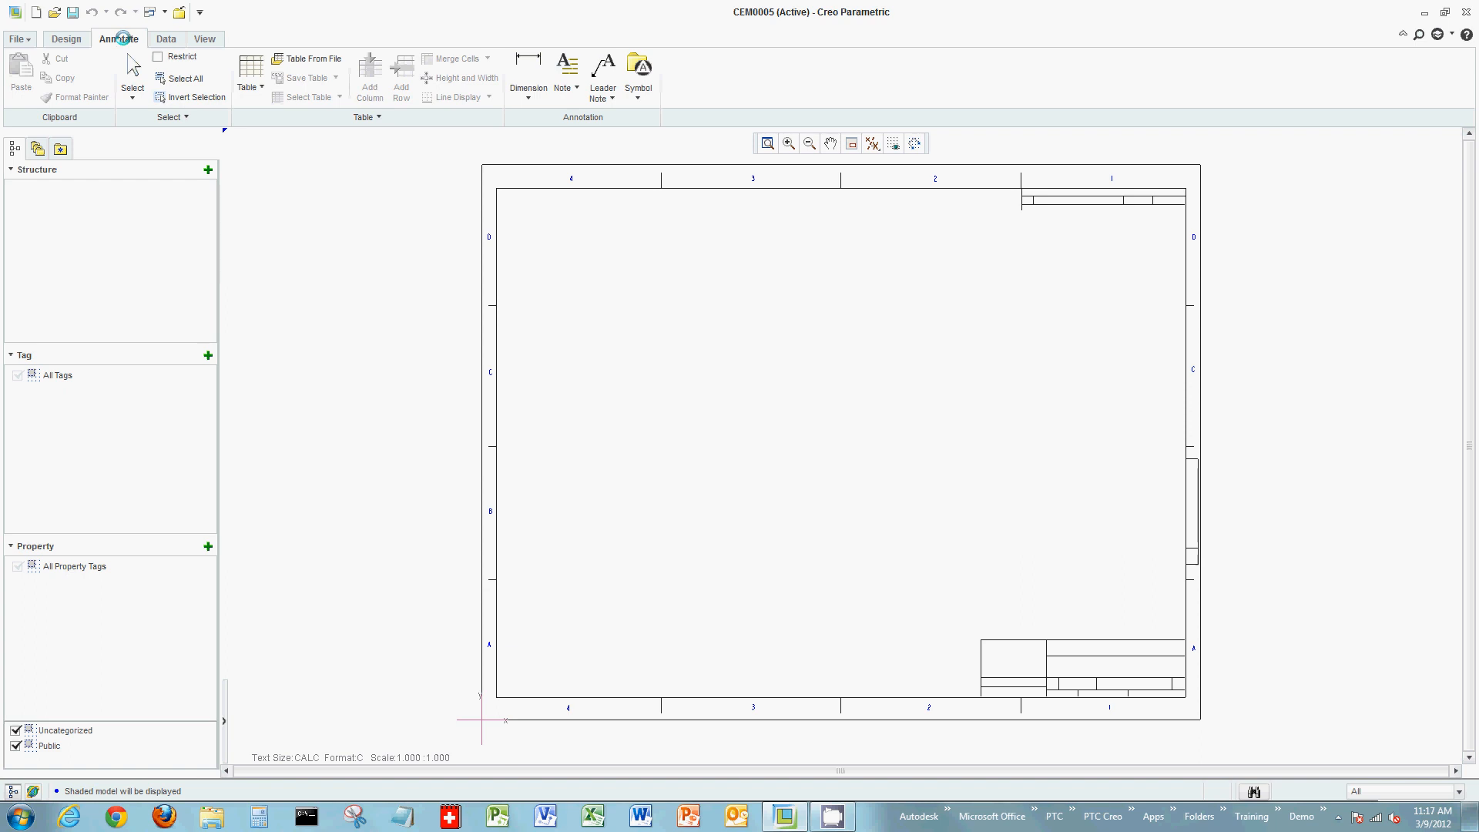
left_click(166, 39)
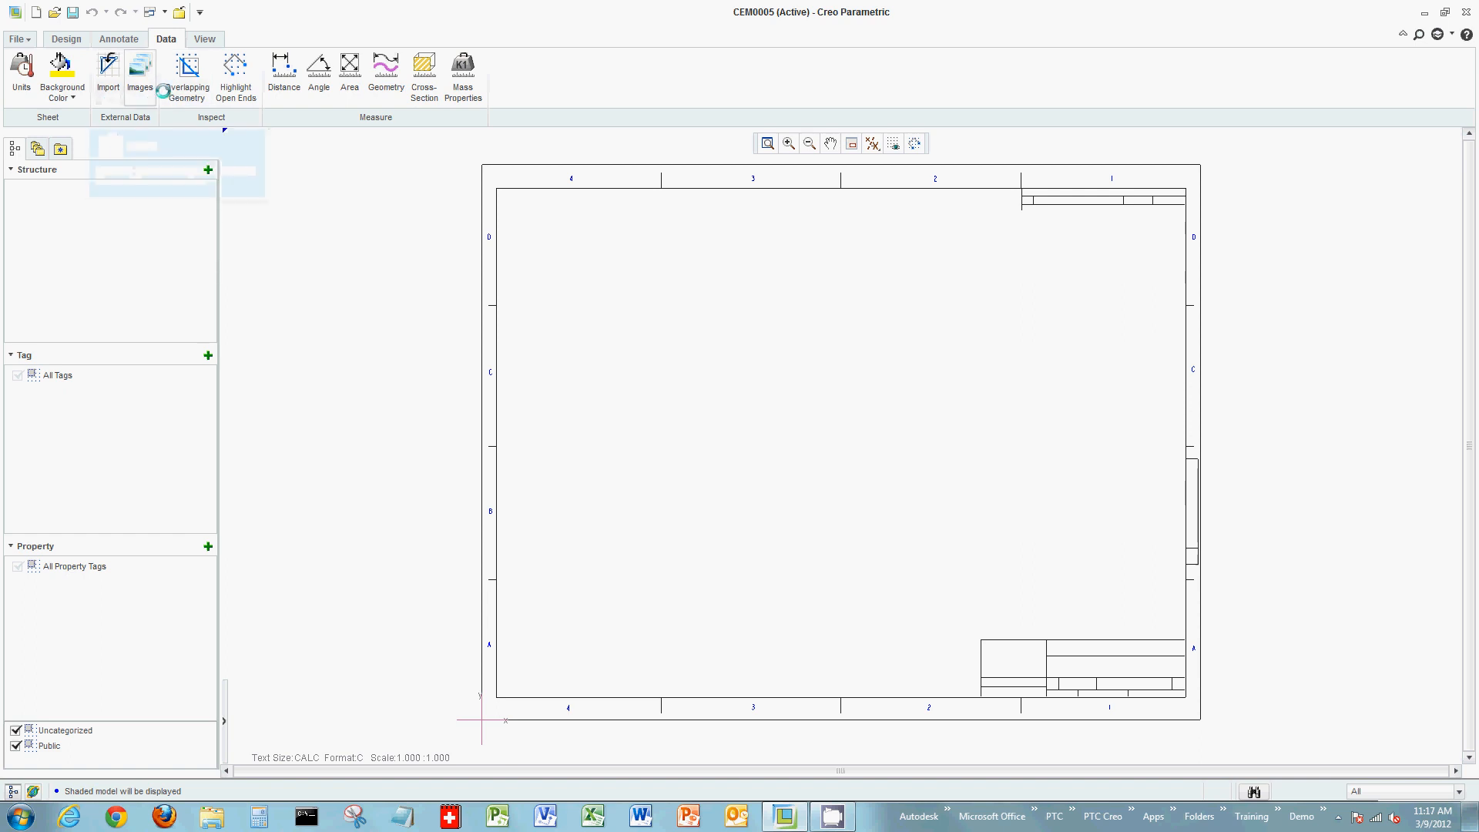
left_click(205, 39)
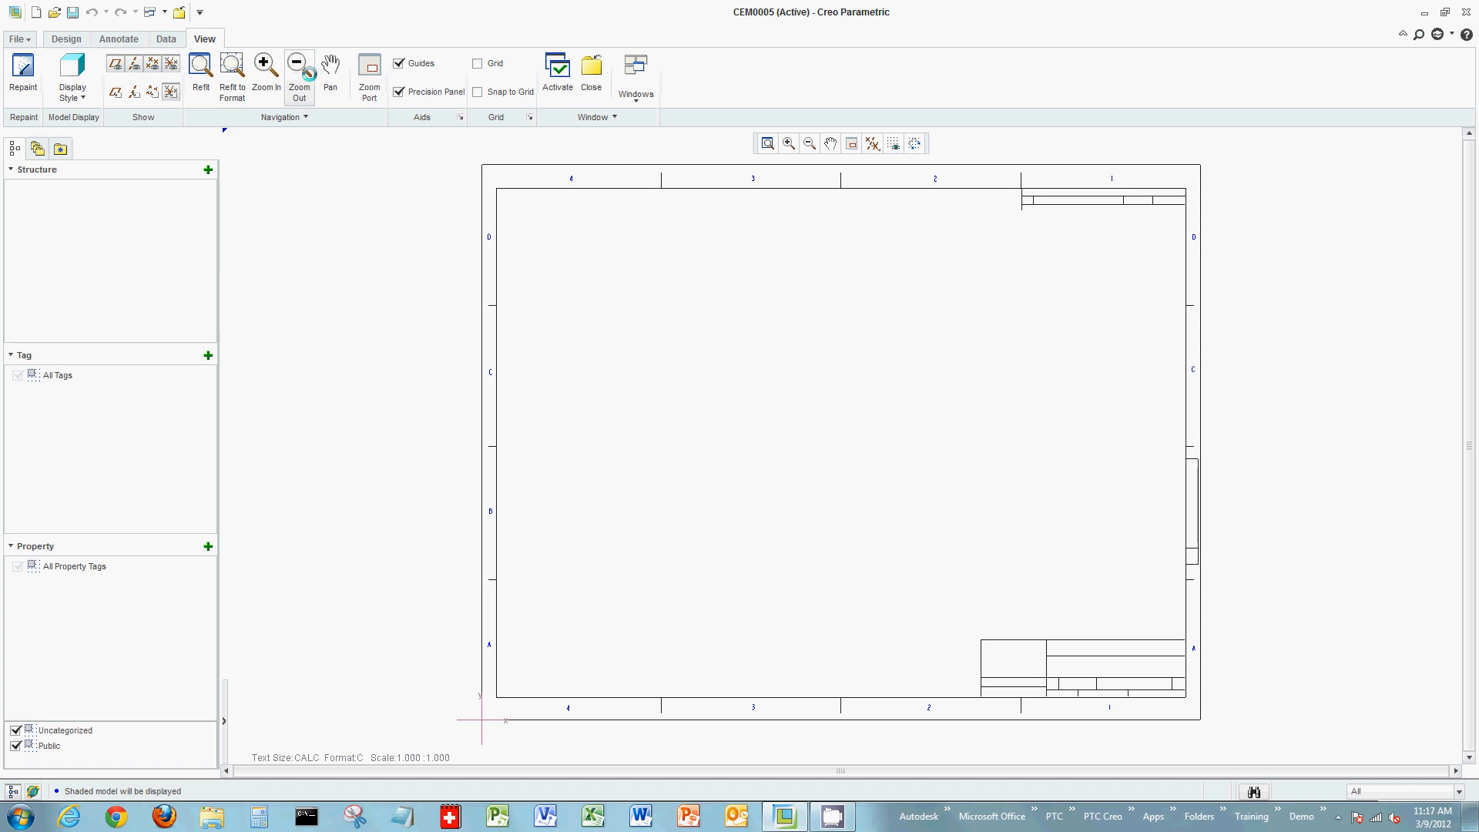
left_click(69, 39)
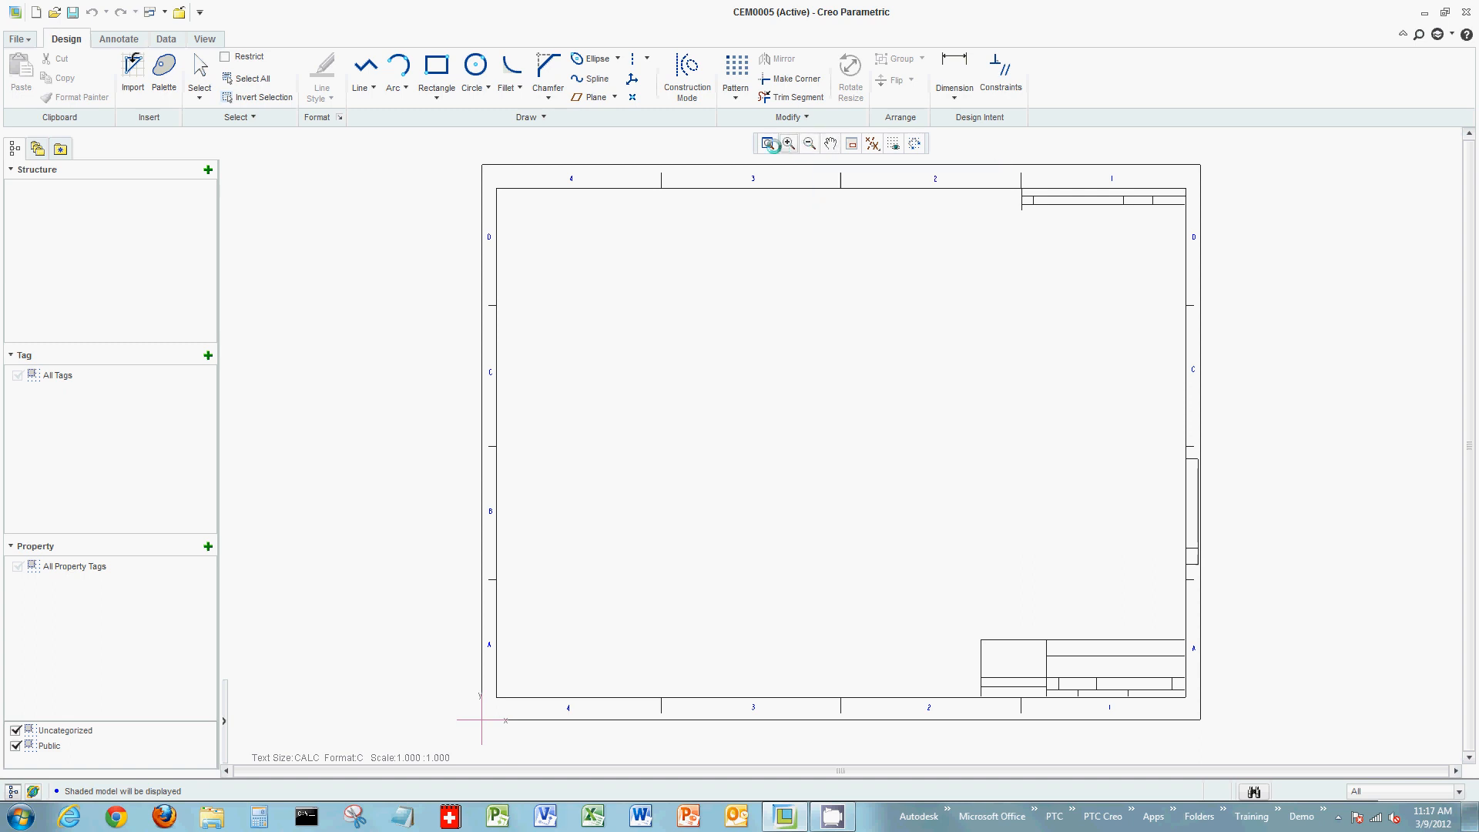
- Examine the graphics toolbar options, the ribbon customization settings and the selection filter choices without changing them
right_click(828, 141)
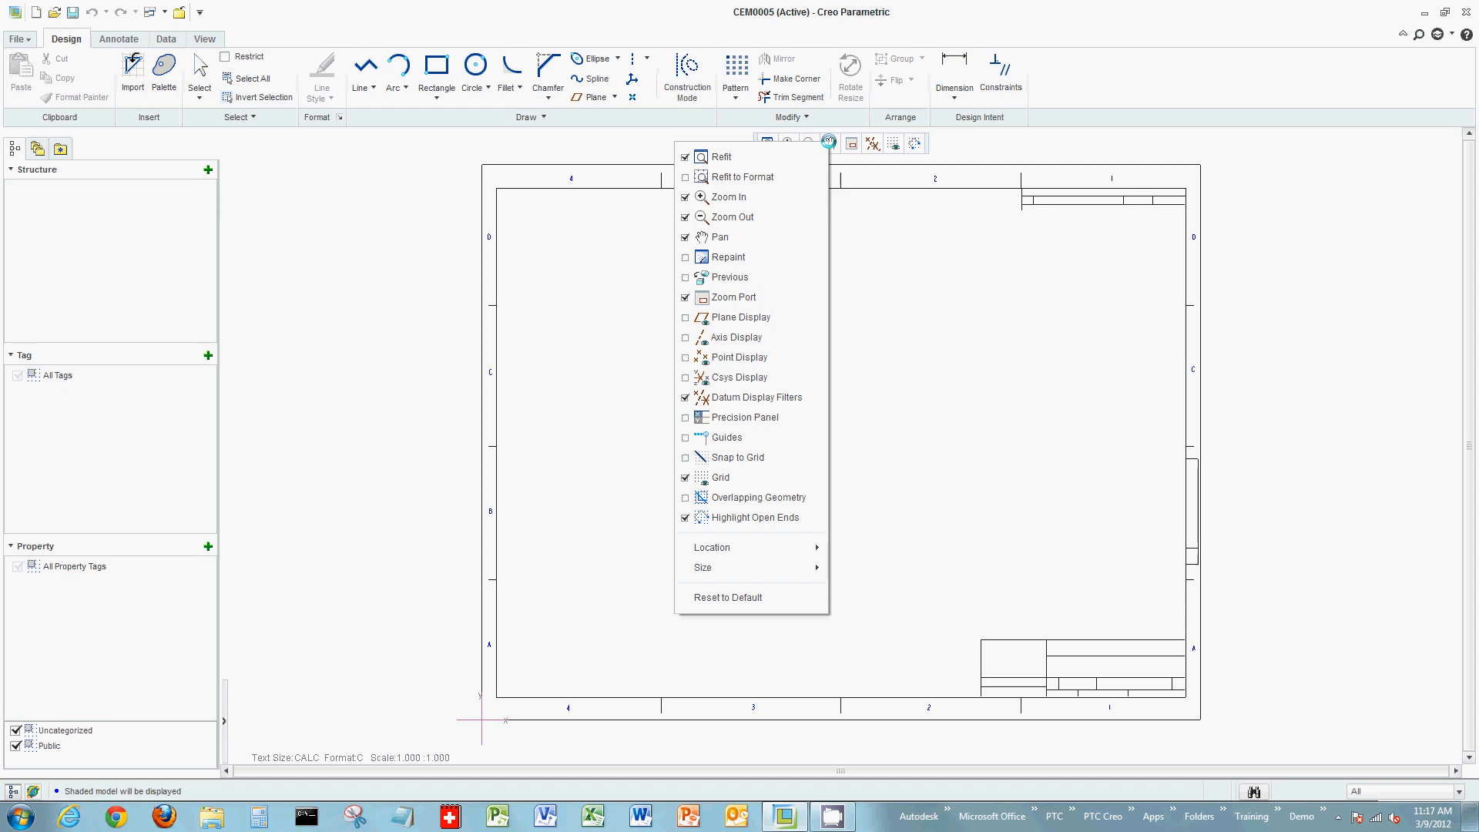
left_click(867, 301)
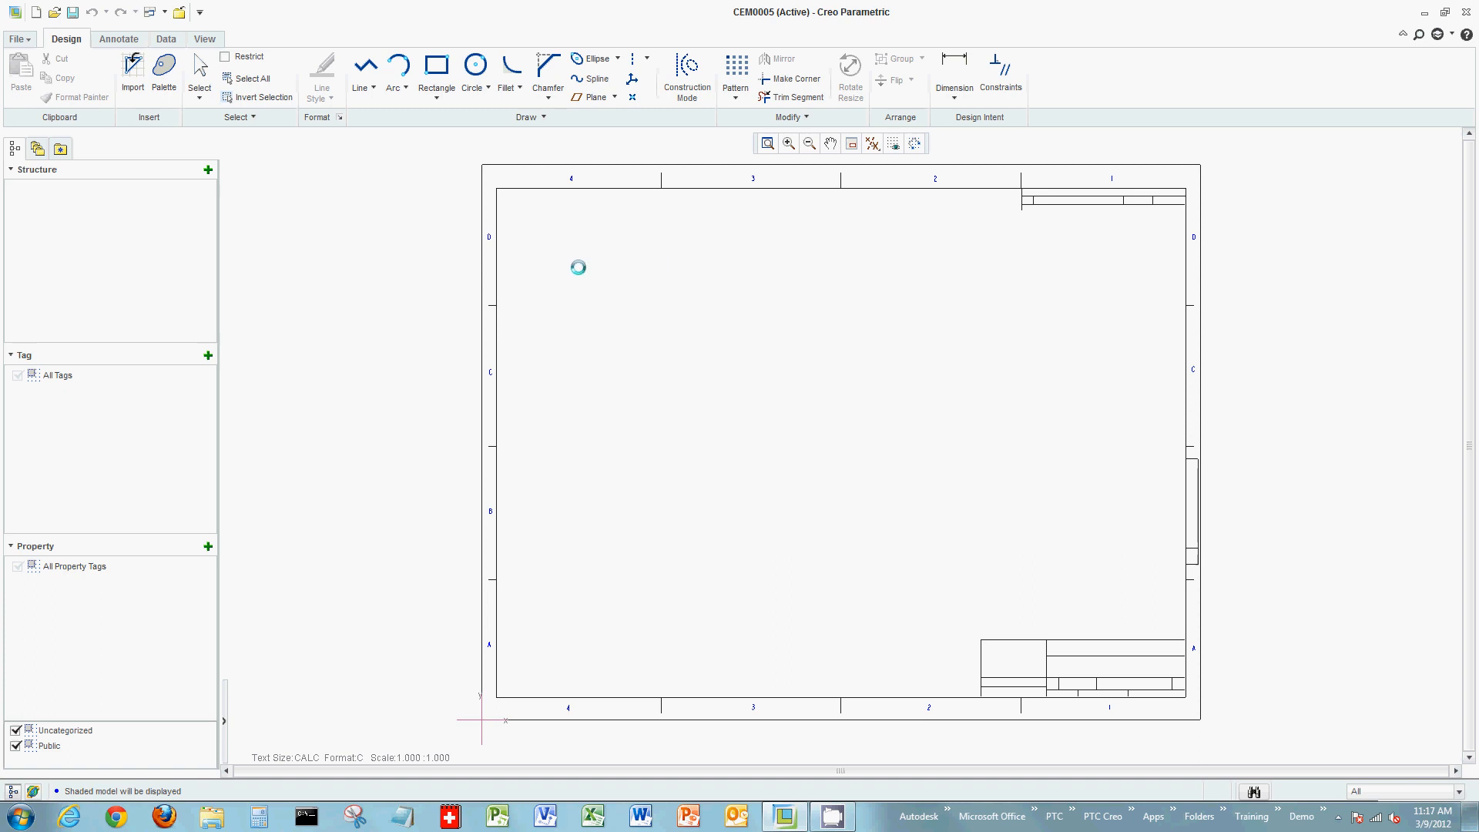
right_click(204, 35)
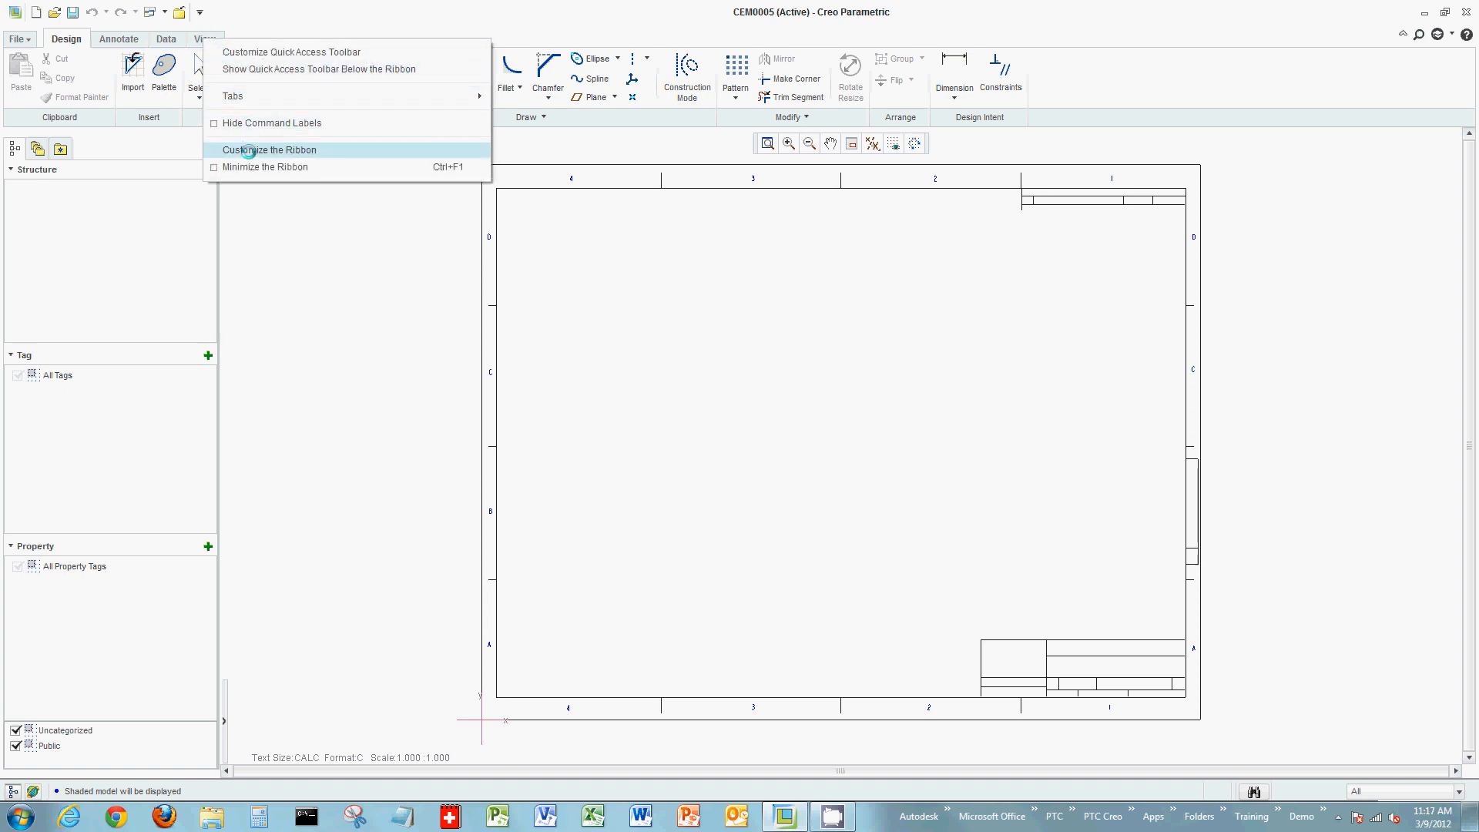
left_click(248, 151)
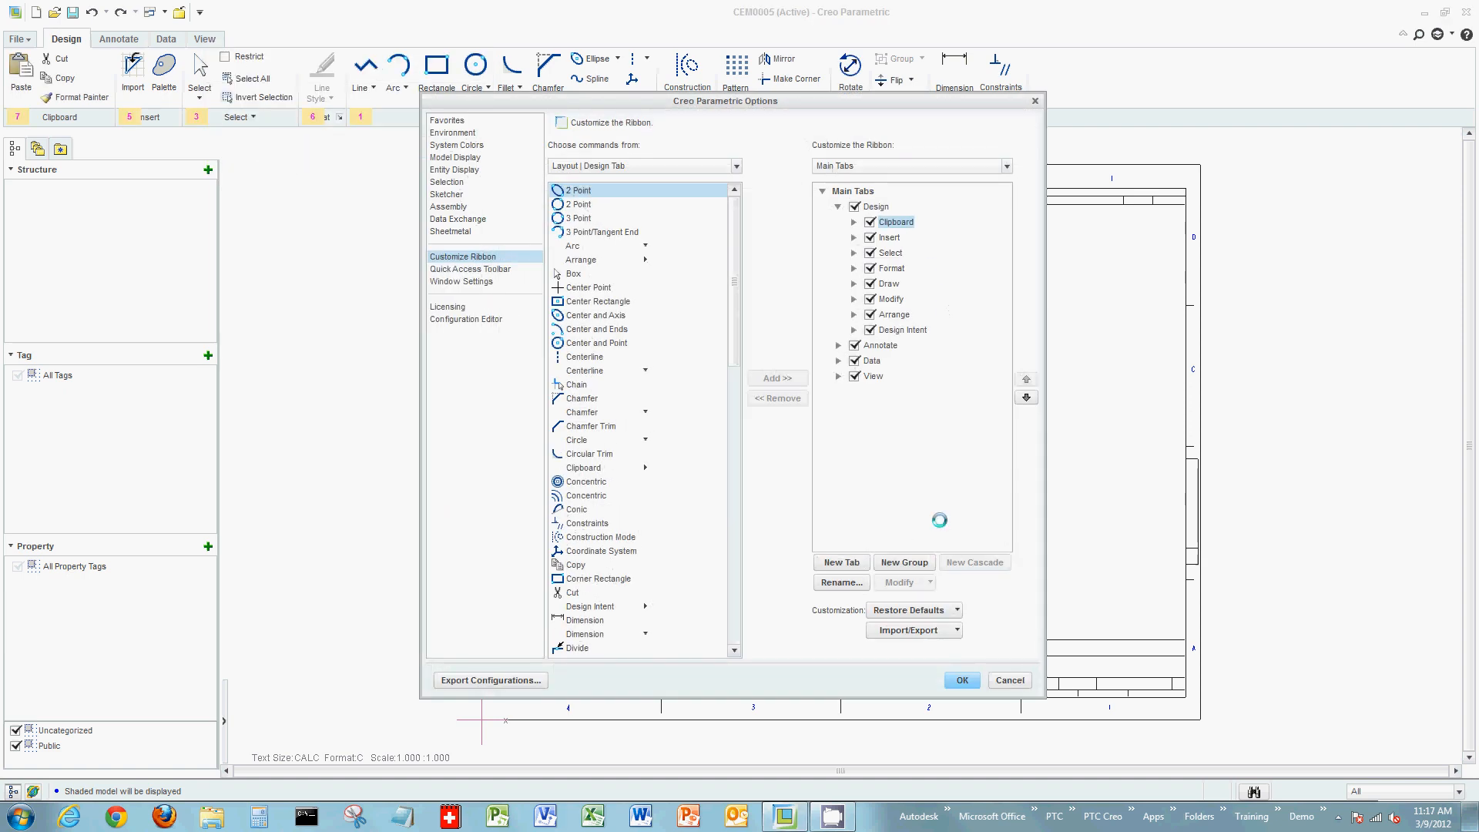
left_click(1010, 680)
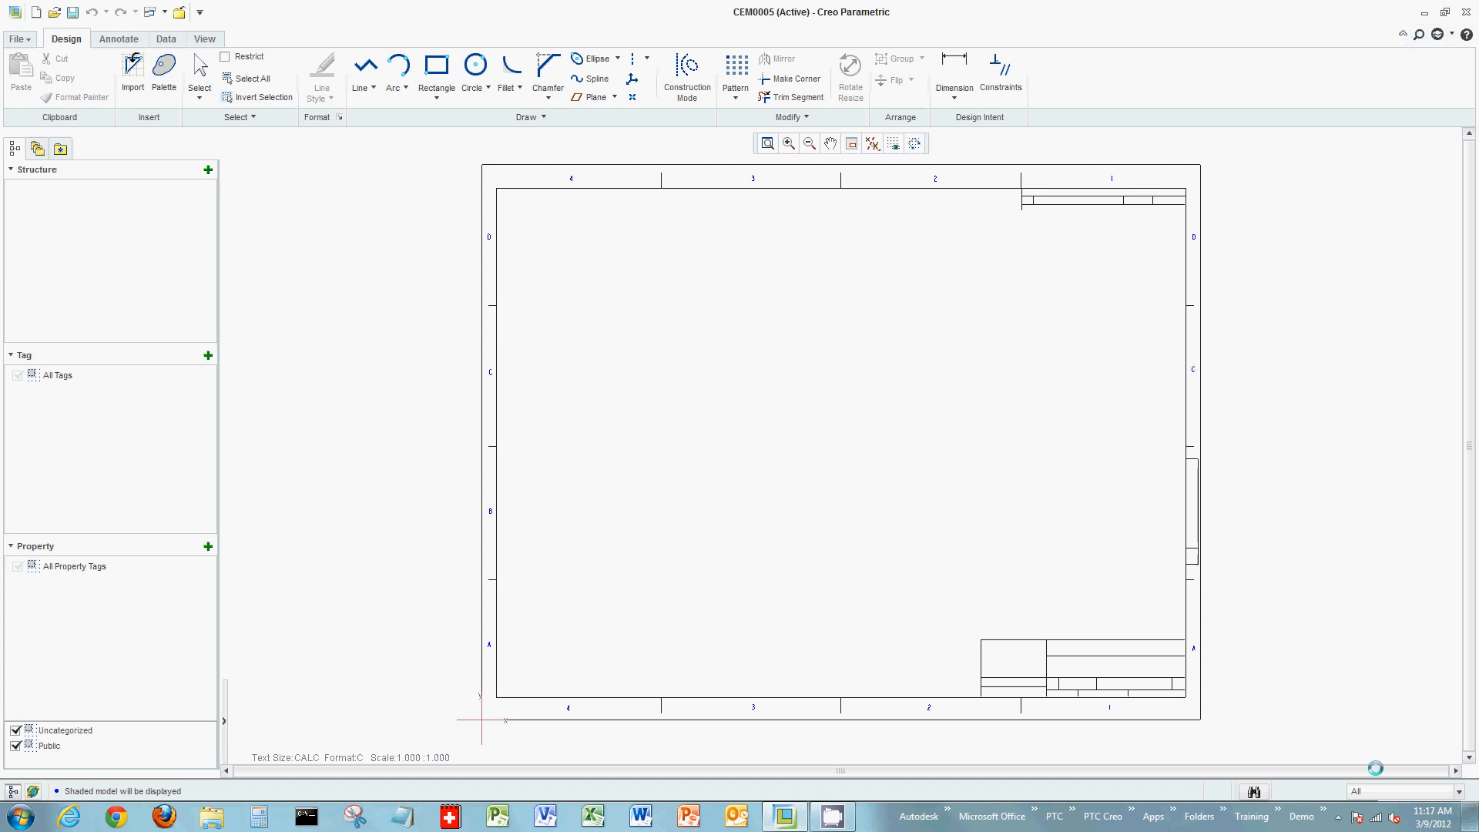
left_click(1381, 791)
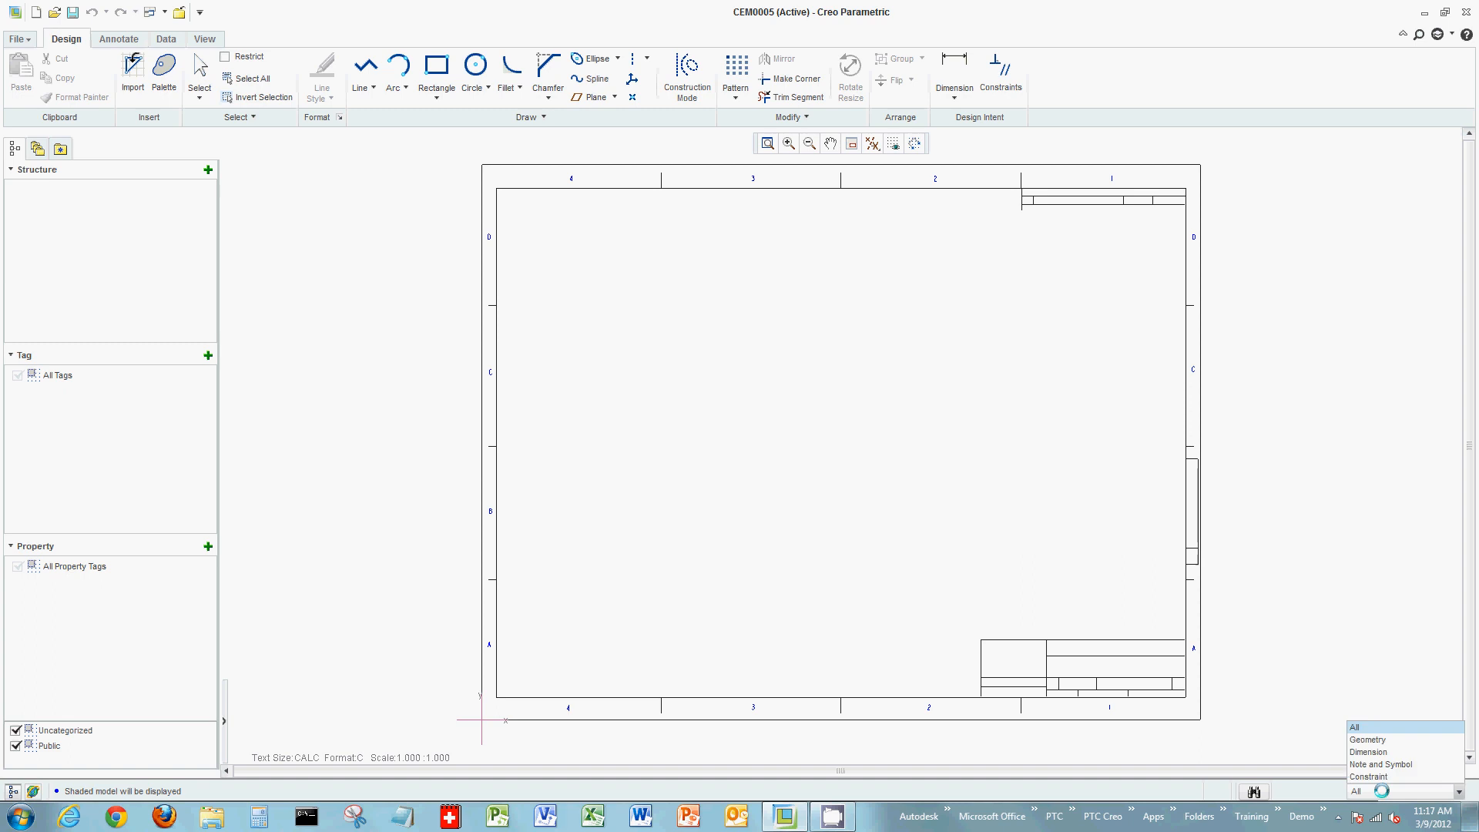
left_click(1278, 733)
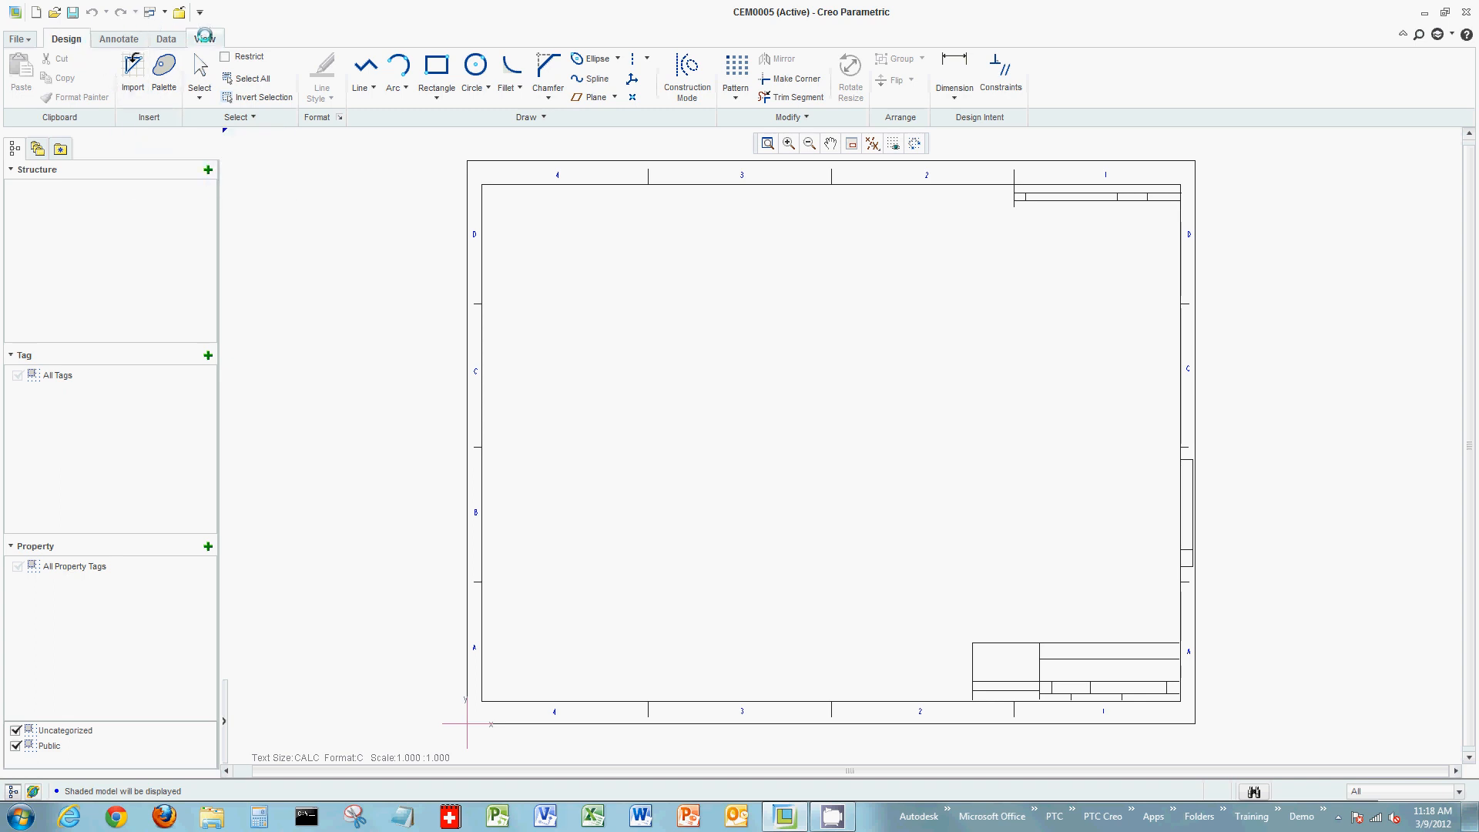
- Set the sheet's background color to dark grey
left_click(204, 37)
left_click(161, 38)
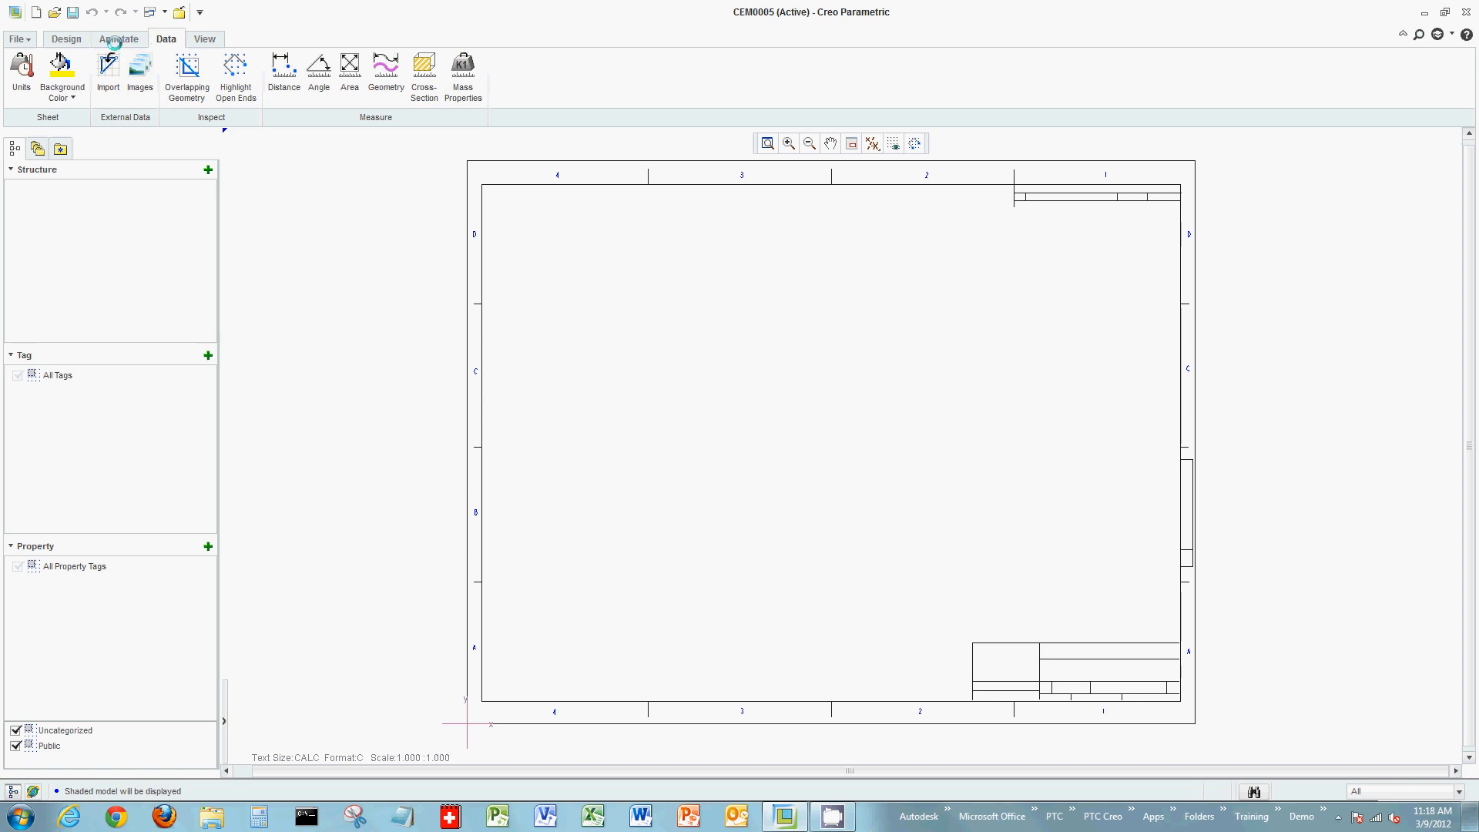
left_click(73, 98)
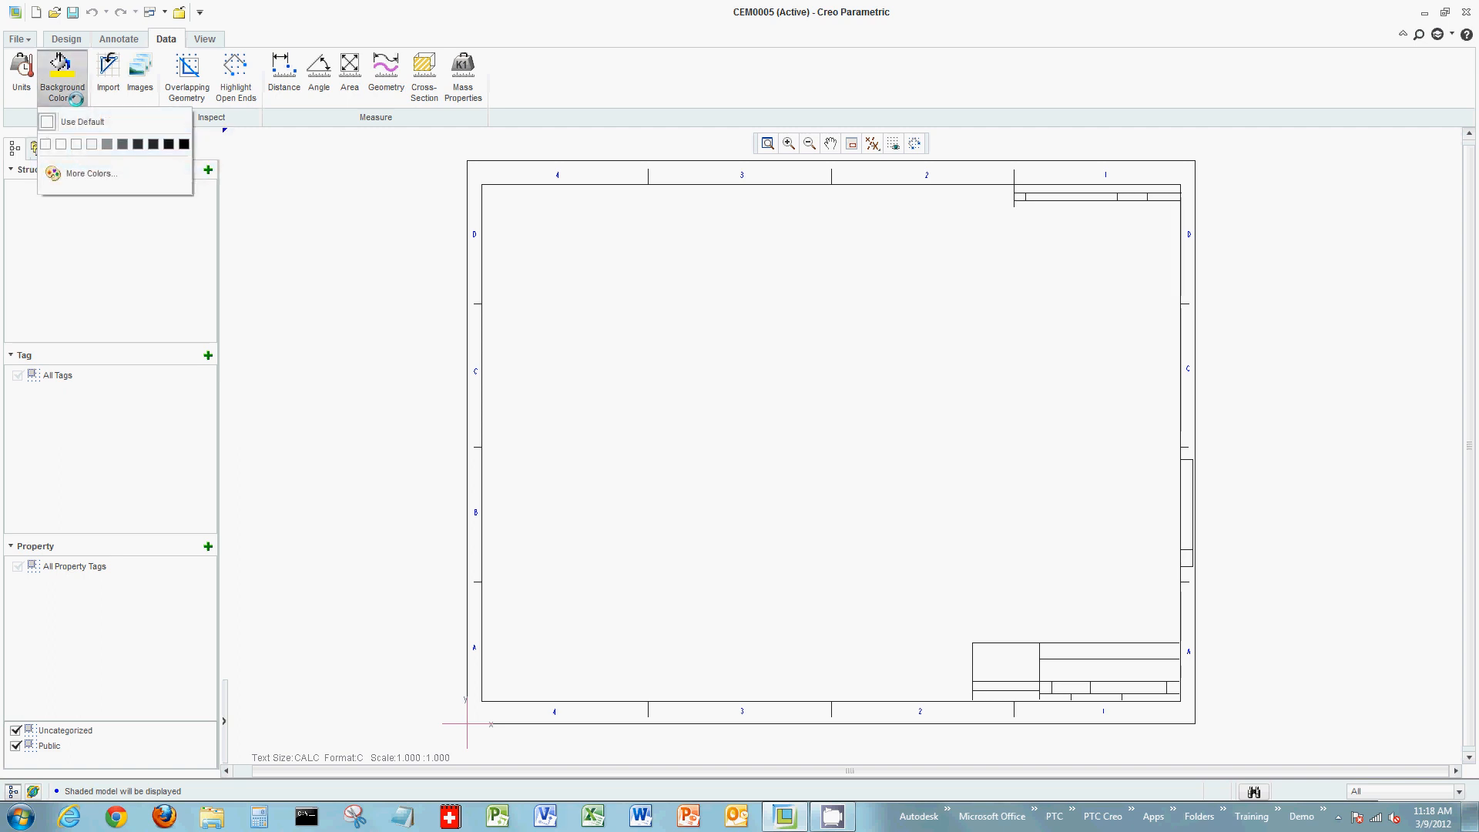
left_click(123, 144)
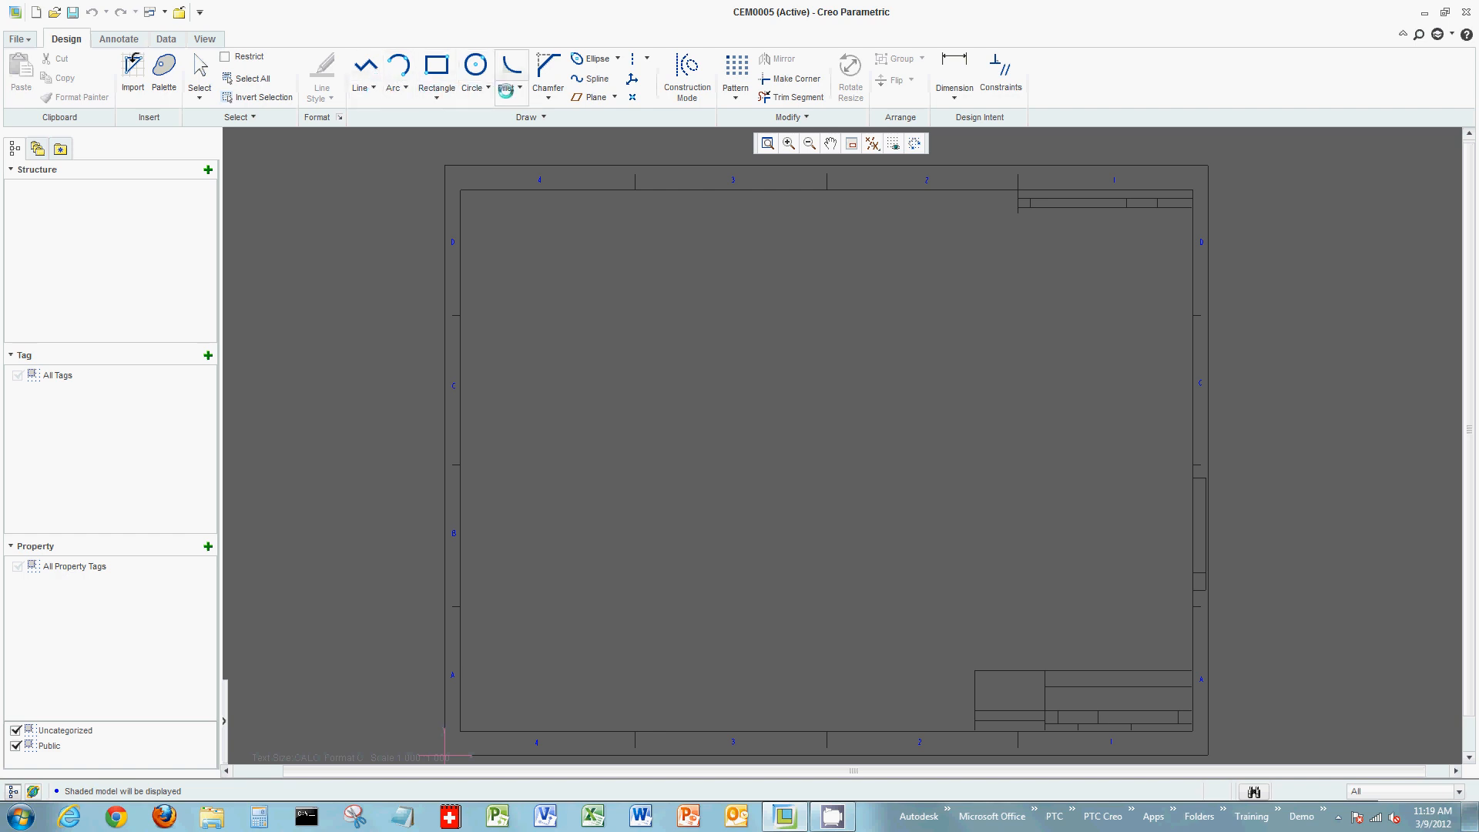
- Start a line chain at X 5, Y 5.00 and draw the profile's horizontal bottom edge
left_click(365, 69)
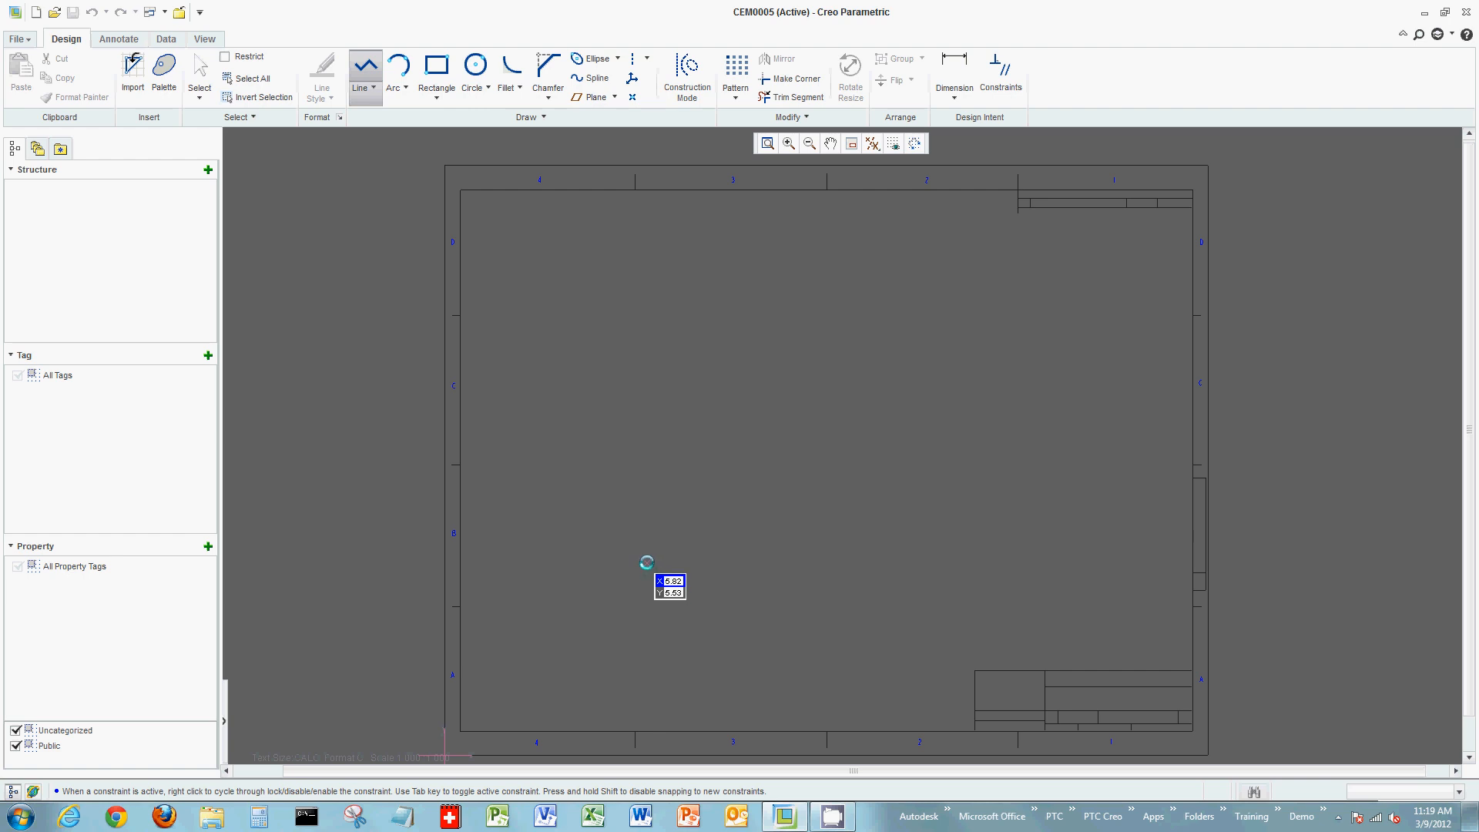
type("5")
key("Tab")
type("5.00")
key("Return")
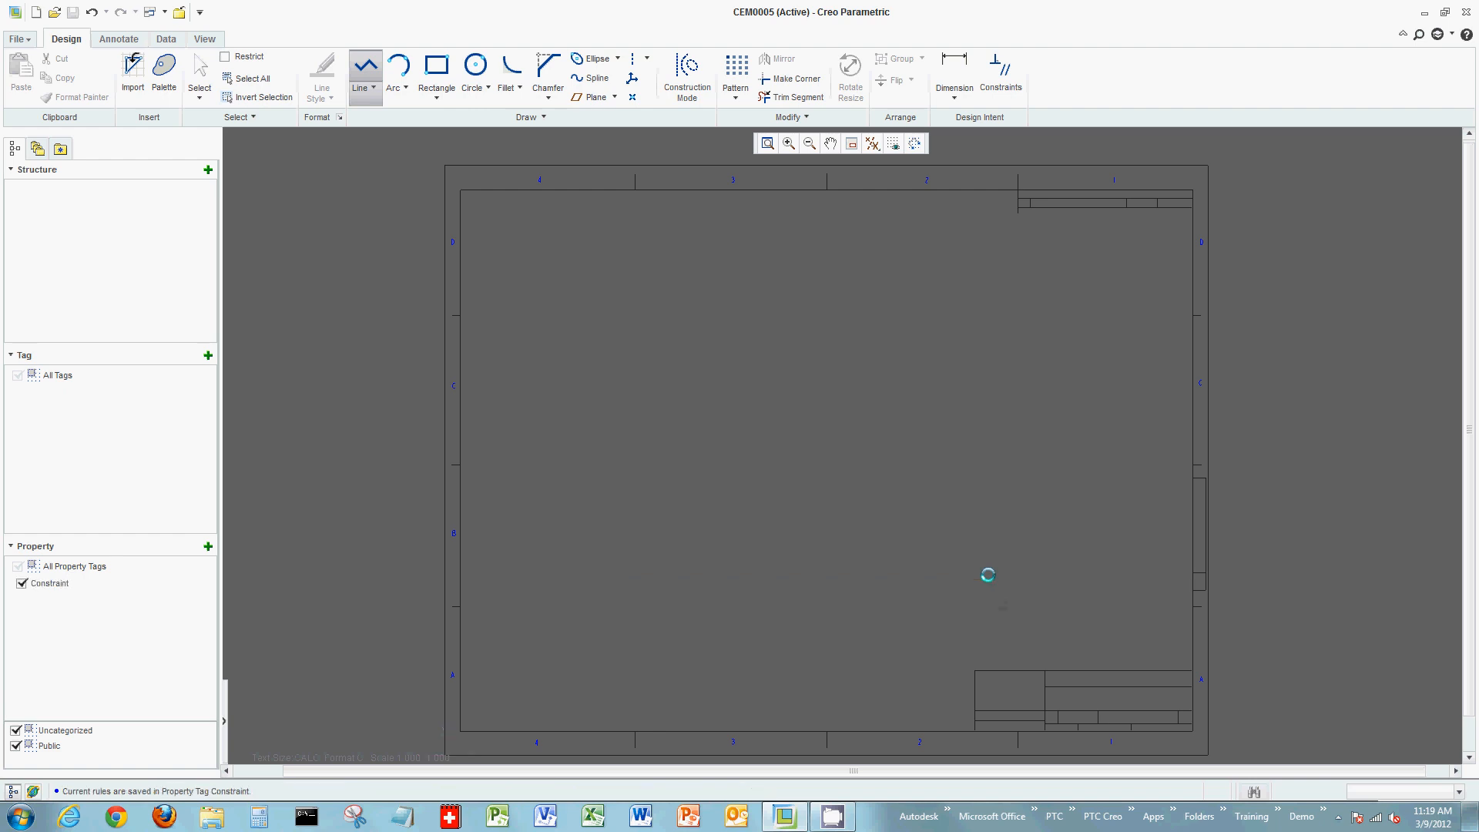
left_click(967, 579)
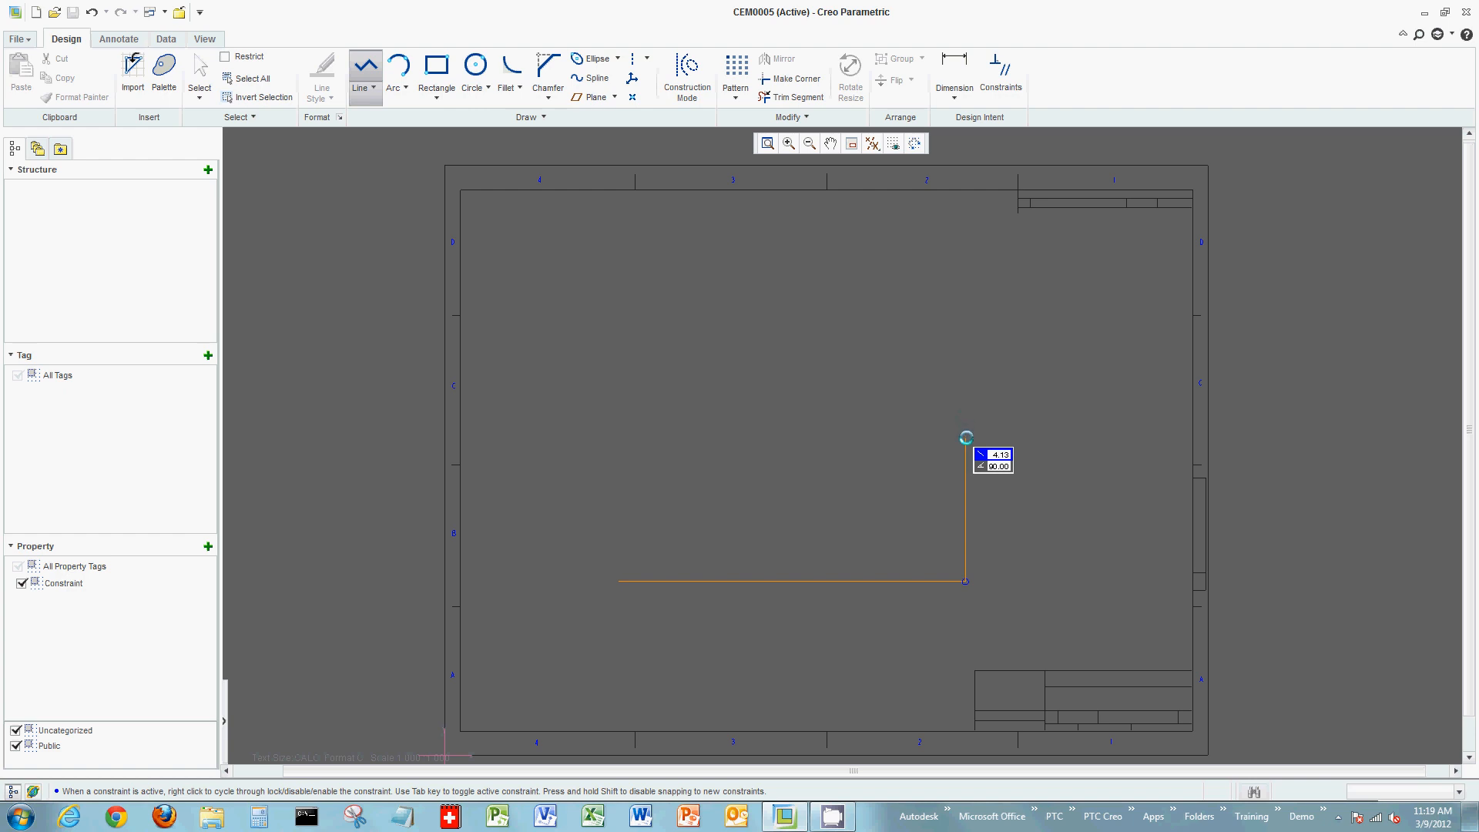
- Continue the line chain with a vertical edge 4 long and a slanted edge 4.00 long at 145 degrees
type("4")
key("Return")
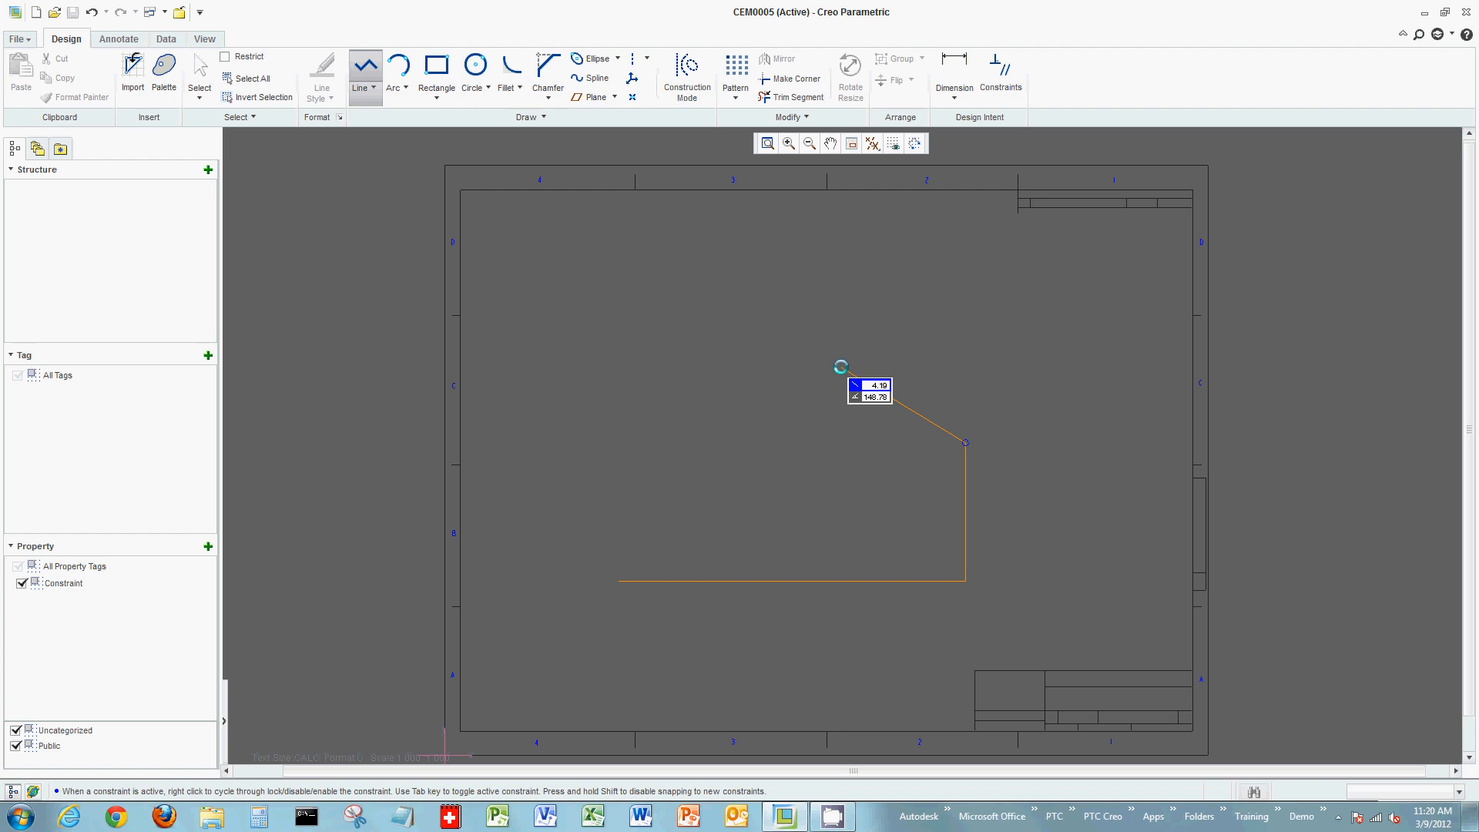
type("4.00")
key("Tab")
type("145")
key("Return")
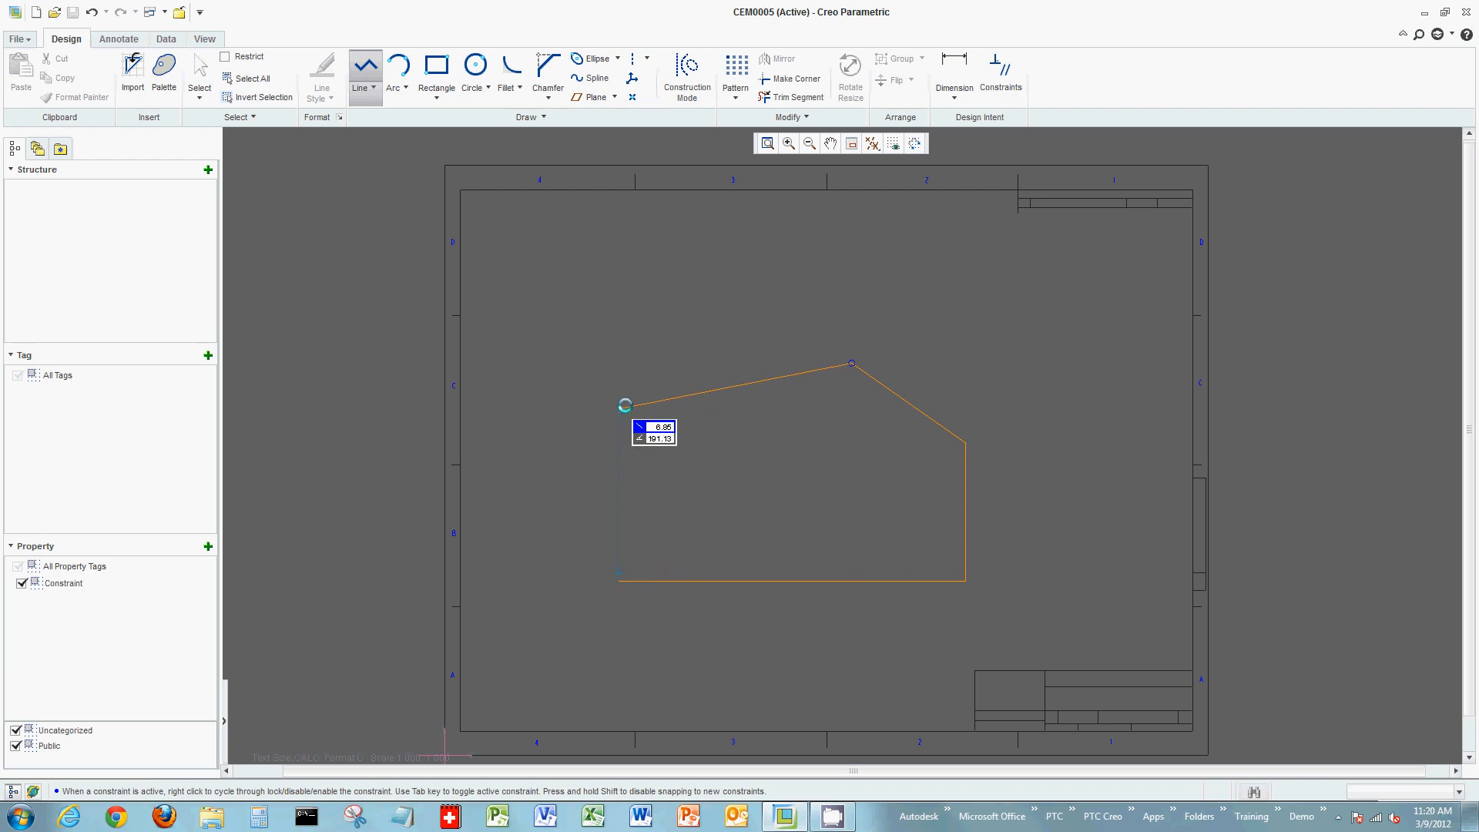
- Draw the horizontal top edge about 6.72 long, and close the profile with a vertical edge back to the starting point
left_click(622, 365)
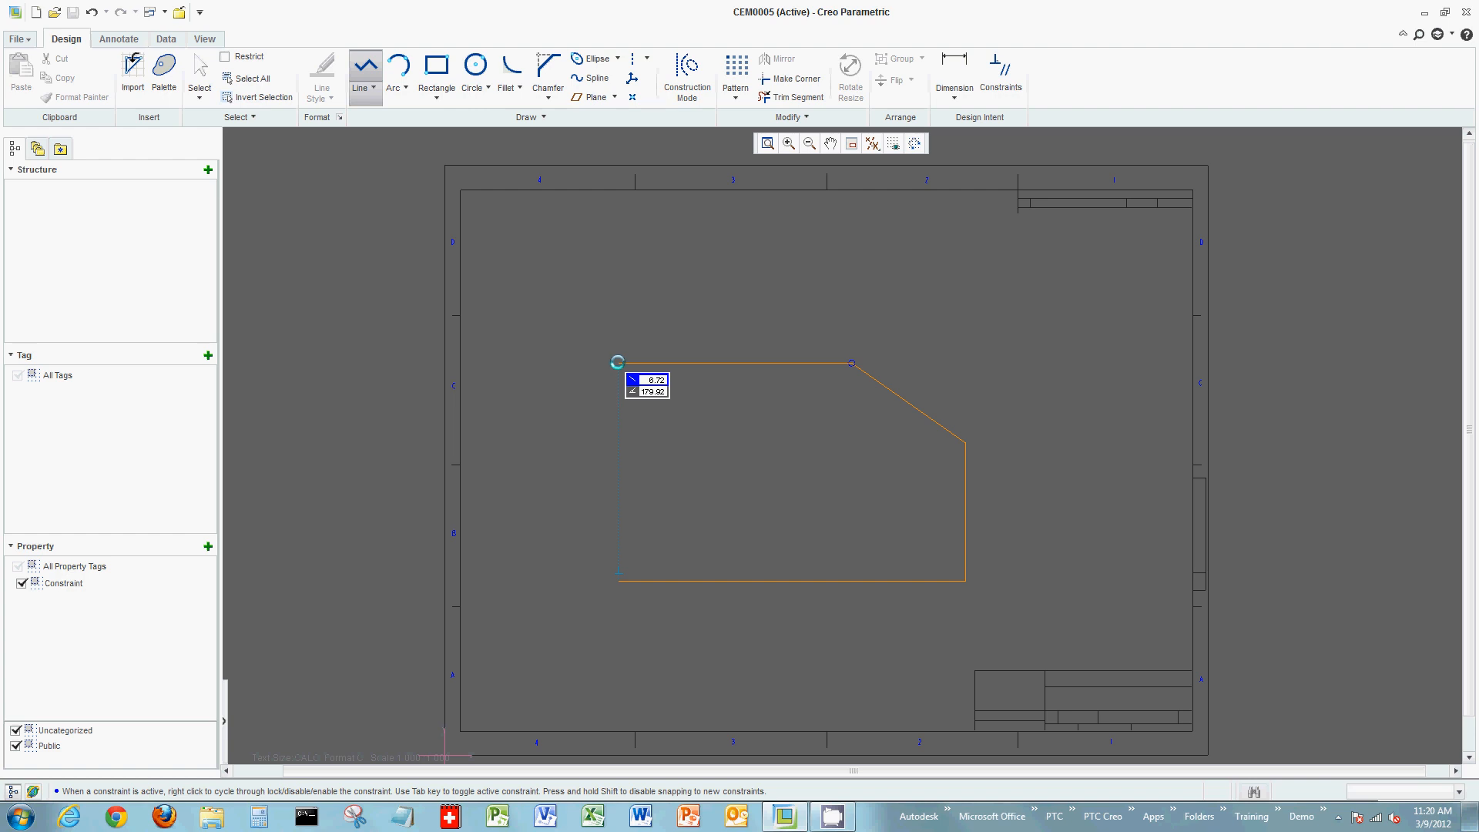
left_click(617, 362)
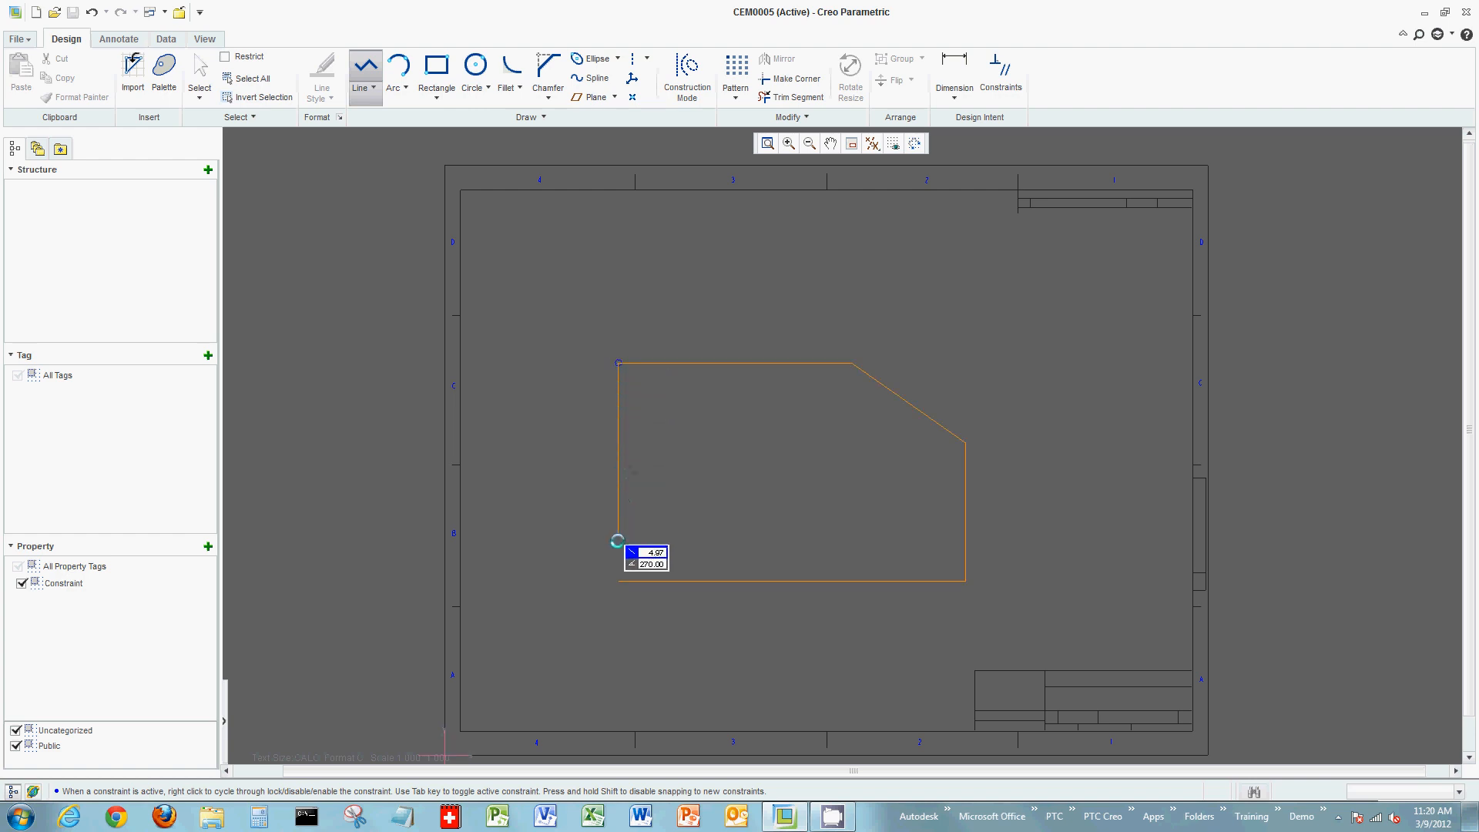
left_click(618, 578)
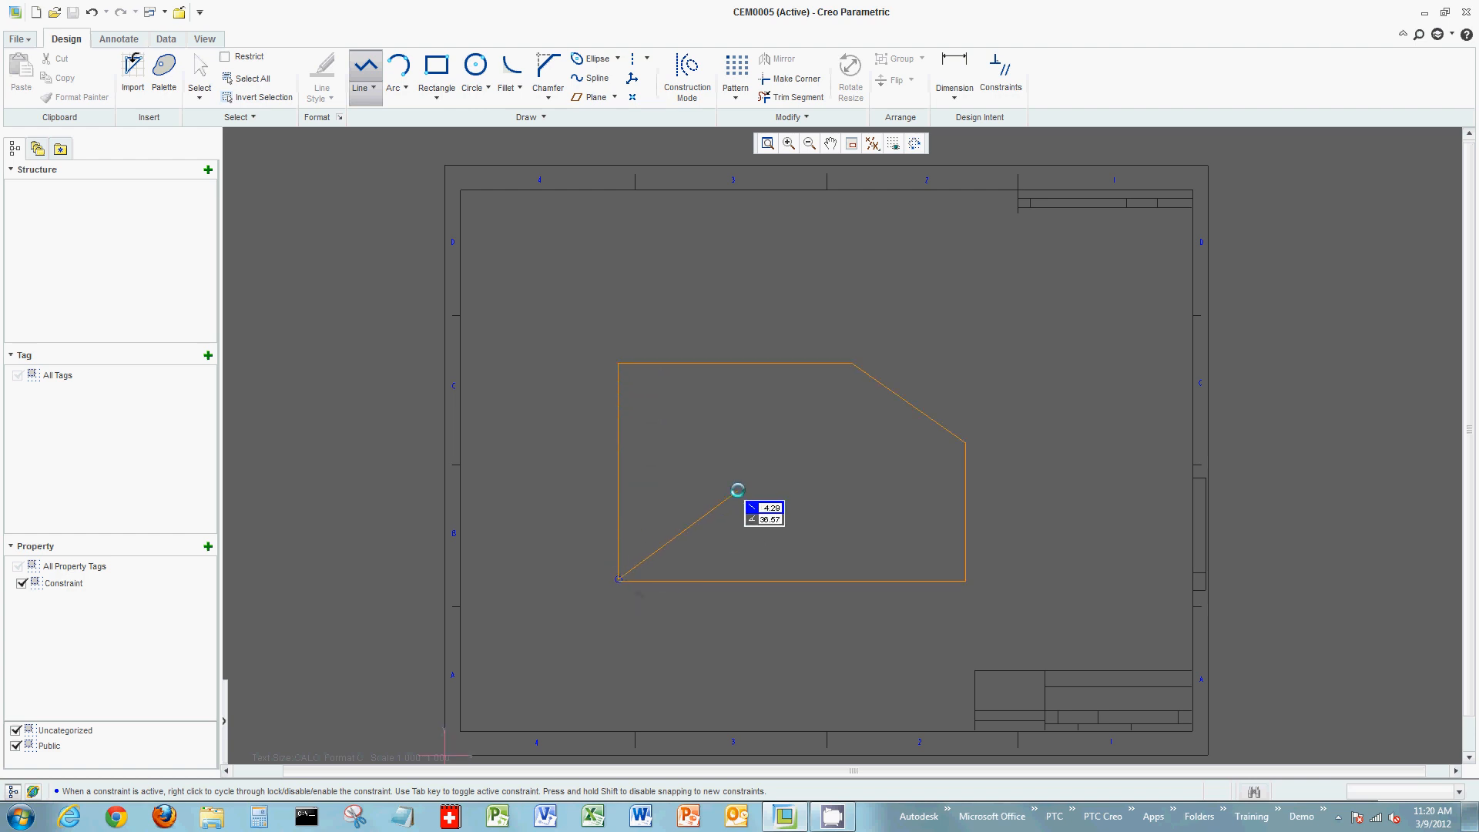
middle_click(750, 464)
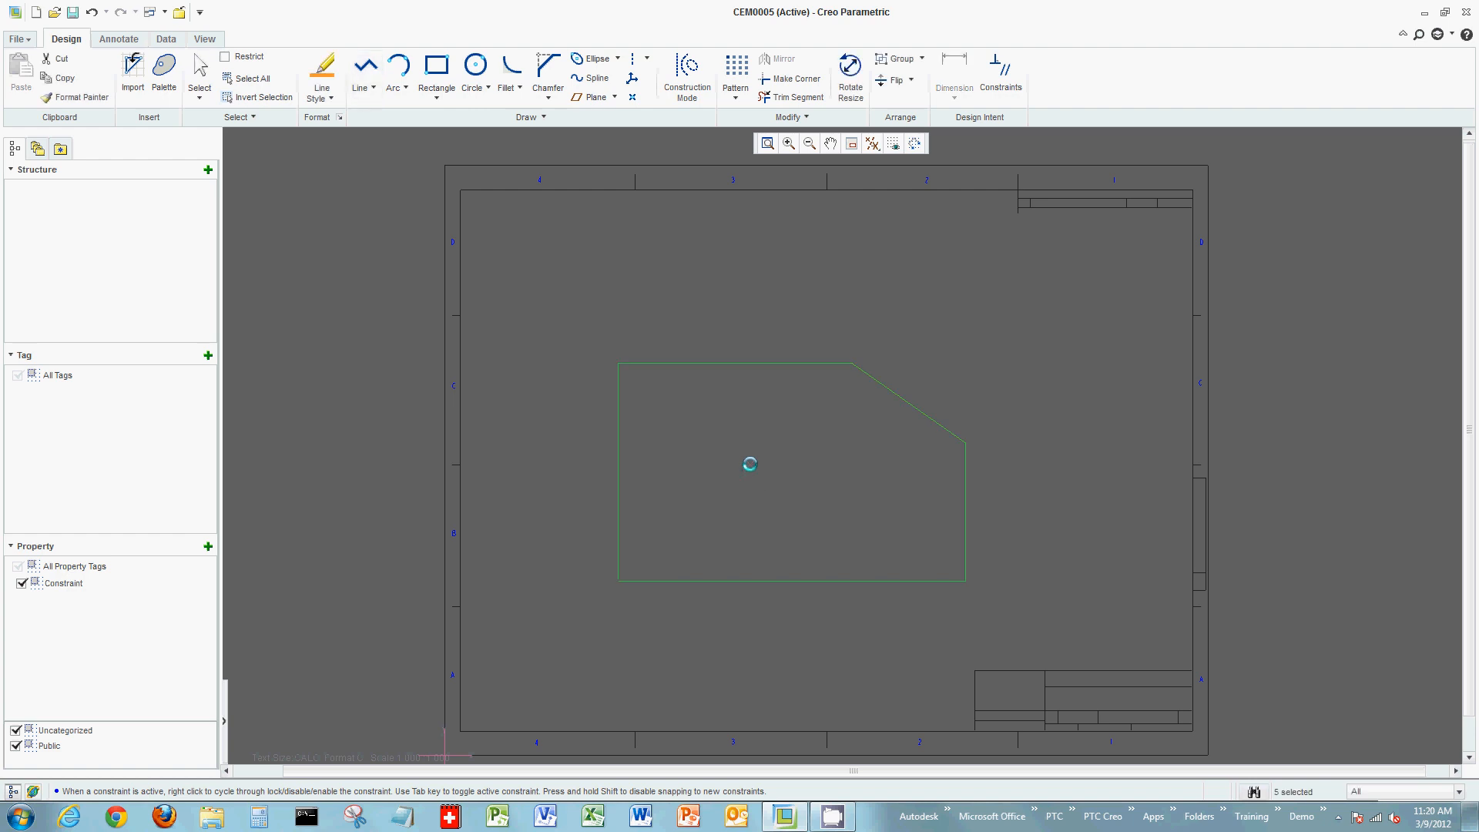
left_click(749, 464)
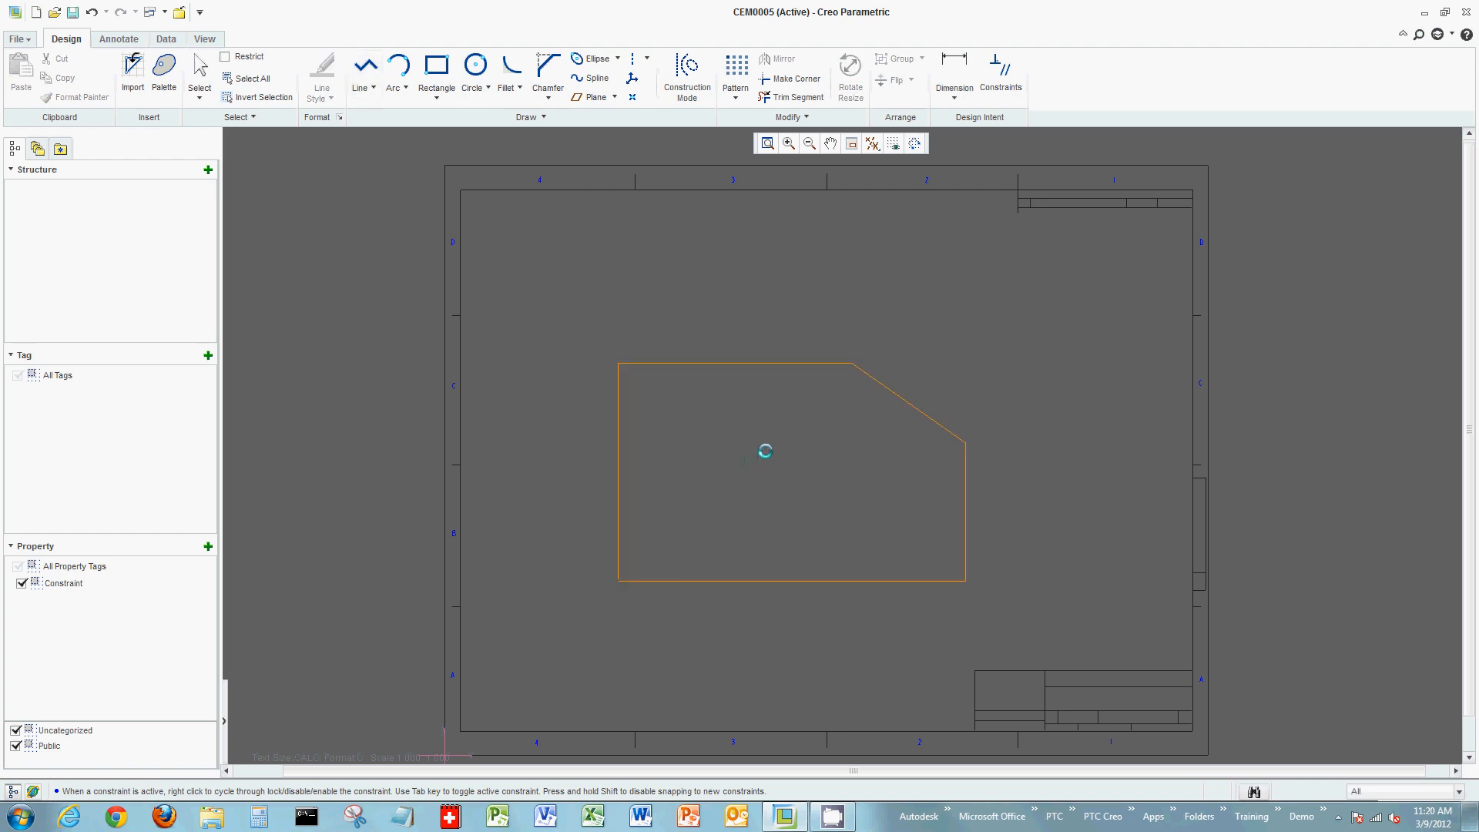
- Turn on constraint display and inspect the constraints on the profile's top, slanted and vertical lines and at its starting corner
left_click(1000, 73)
left_click(821, 369)
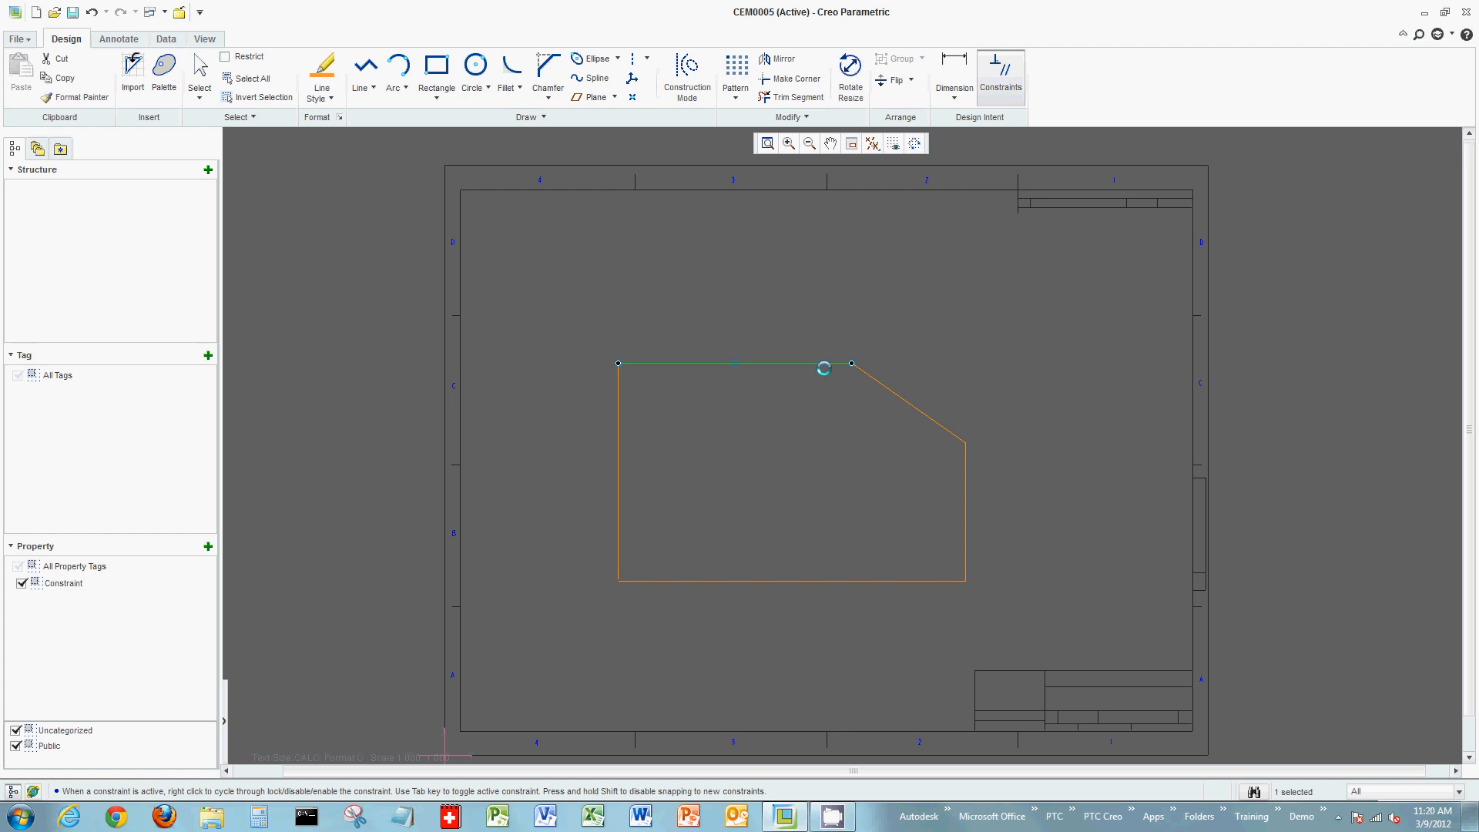
left_click(886, 388)
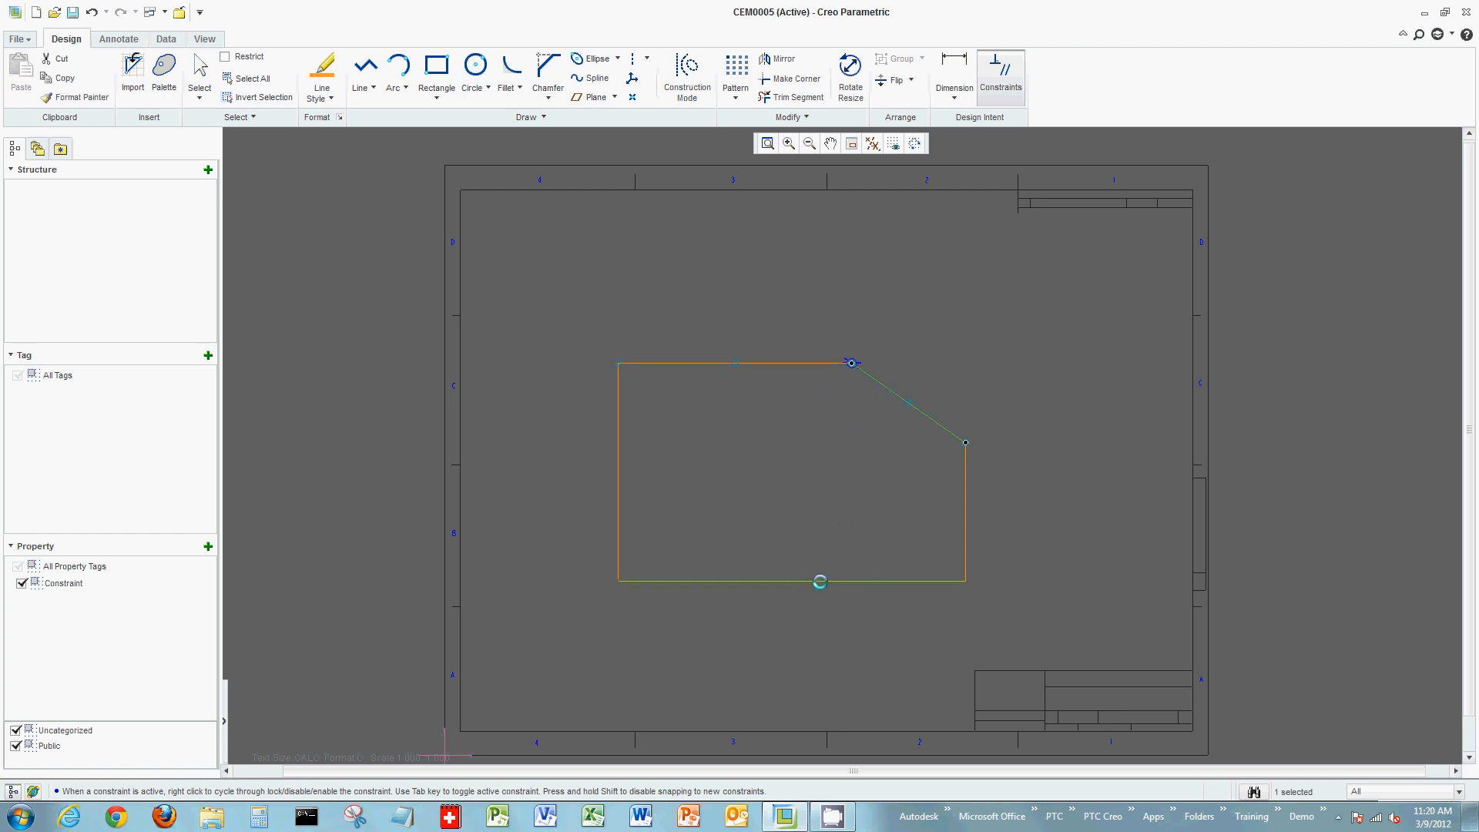
left_click(618, 495)
left_click(968, 489)
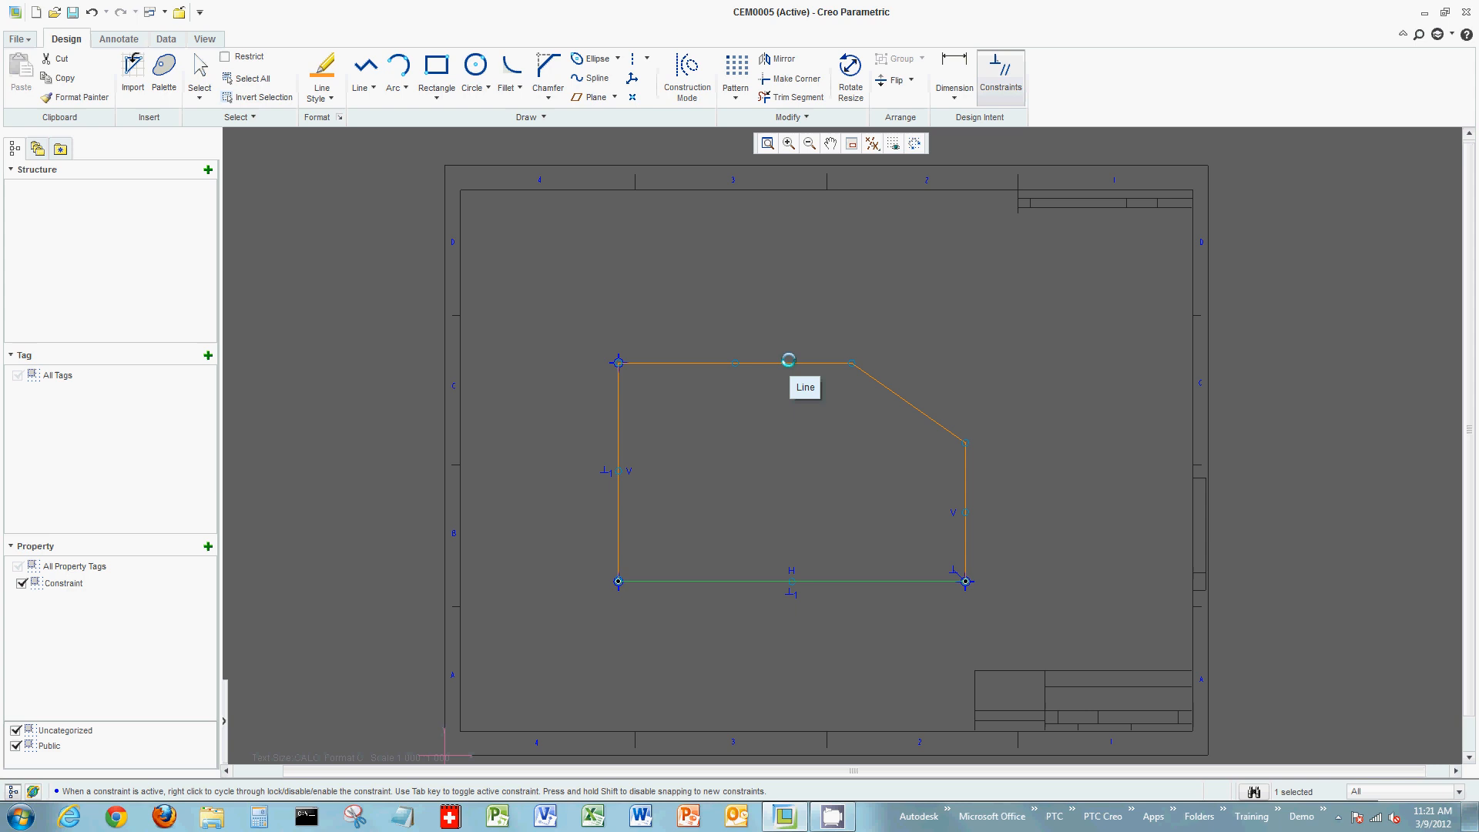
left_click(773, 443)
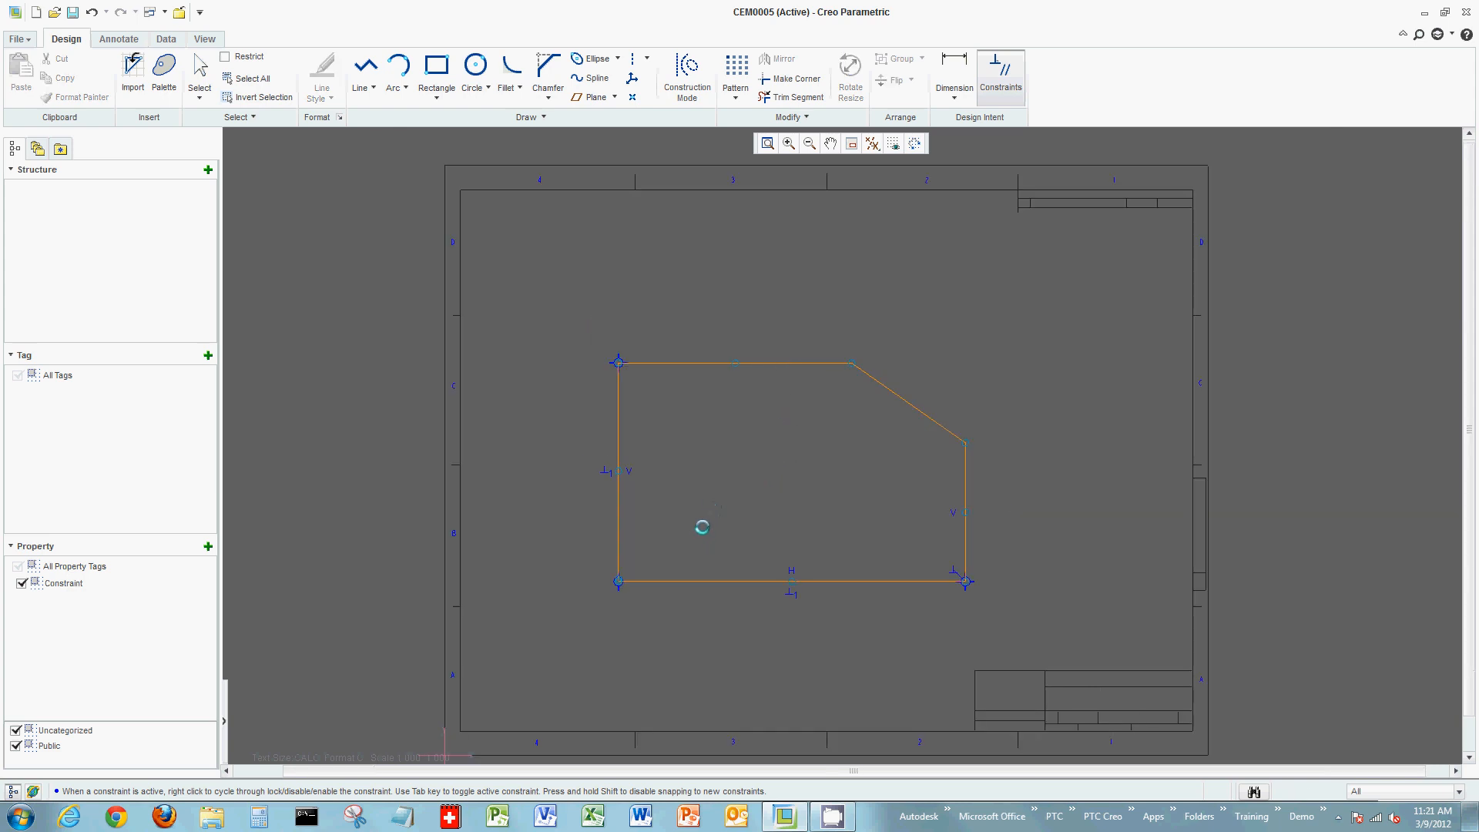
left_click(618, 582)
left_click(681, 523)
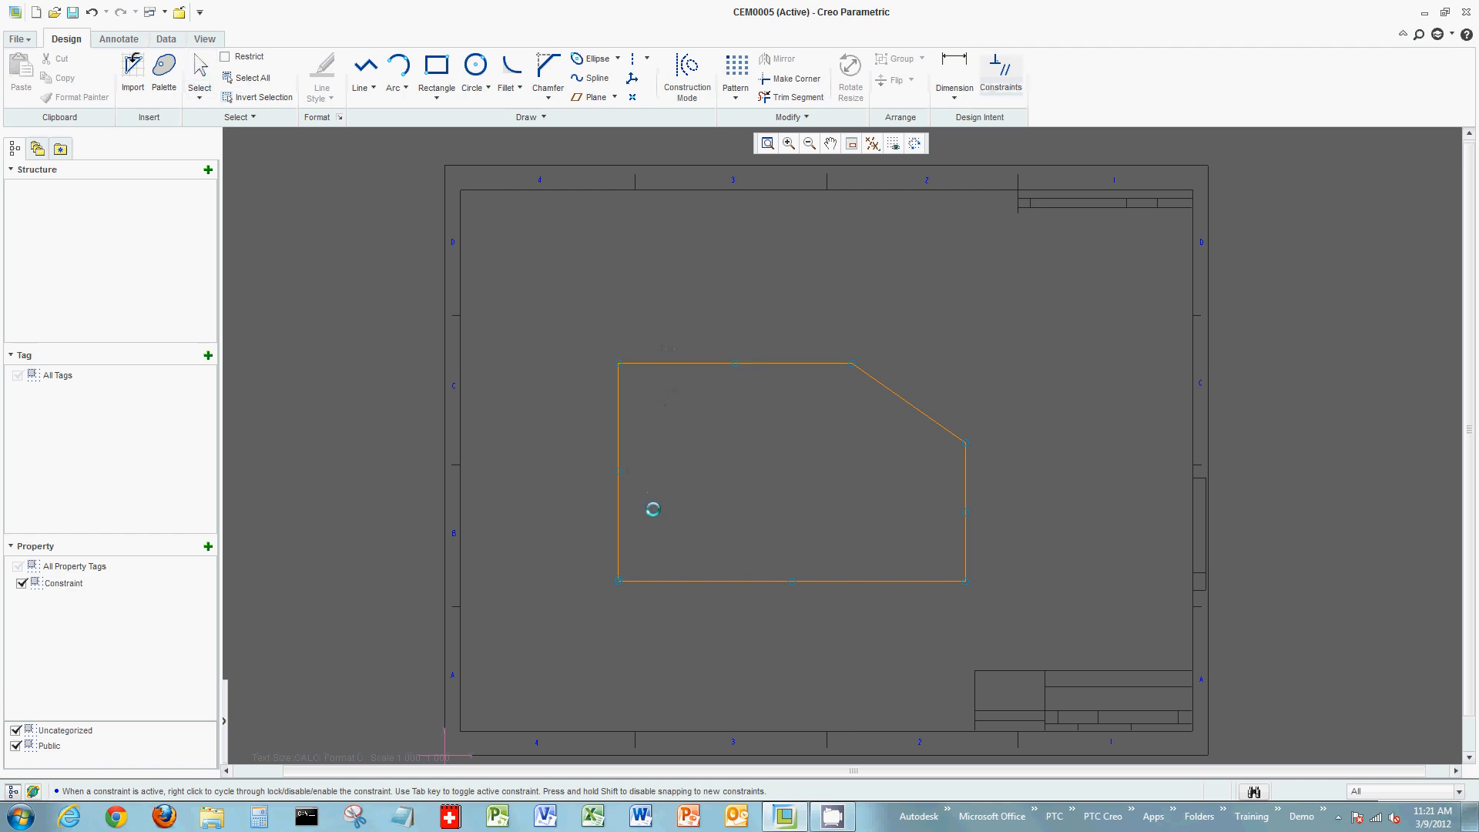
- Try moving the bottom edge's free endpoint inside the profile and return it to the starting corner
left_click(620, 582)
mouse_move(617, 581)
left_mouse_down()
mouse_move(670, 515)
mouse_move(755, 499)
mouse_move(780, 572)
mouse_move(716, 627)
mouse_move(664, 640)
mouse_move(755, 409)
mouse_move(739, 370)
mouse_move(746, 387)
mouse_move(625, 364)
mouse_move(731, 362)
mouse_move(614, 456)
mouse_move(614, 535)
mouse_move(614, 469)
mouse_move(884, 400)
mouse_move(853, 367)
mouse_move(773, 386)
mouse_move(726, 416)
mouse_move(748, 438)
left_mouse_up()
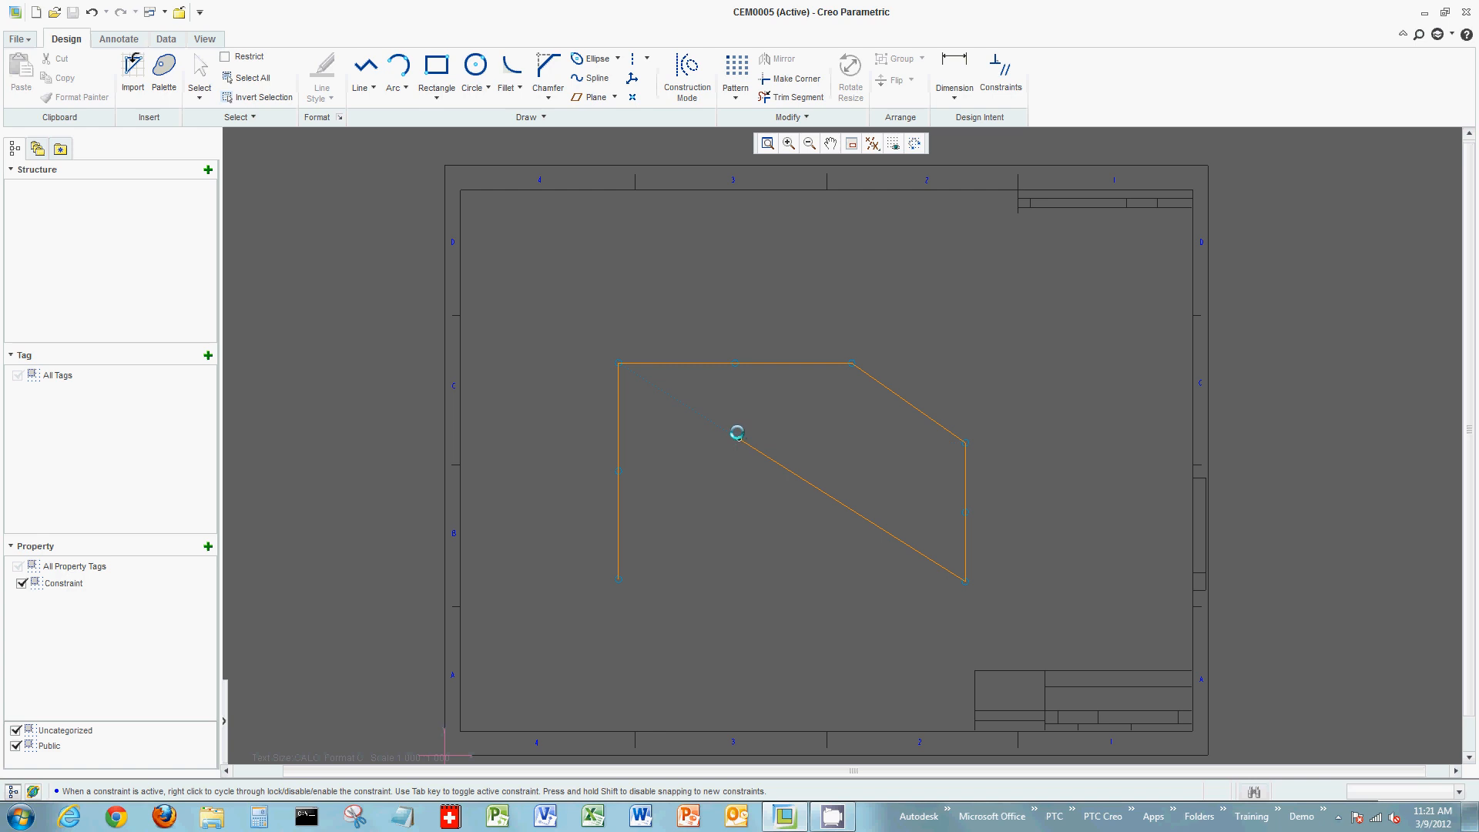
mouse_move(756, 450)
left_mouse_down()
mouse_move(744, 441)
mouse_move(677, 571)
mouse_move(618, 580)
left_mouse_up()
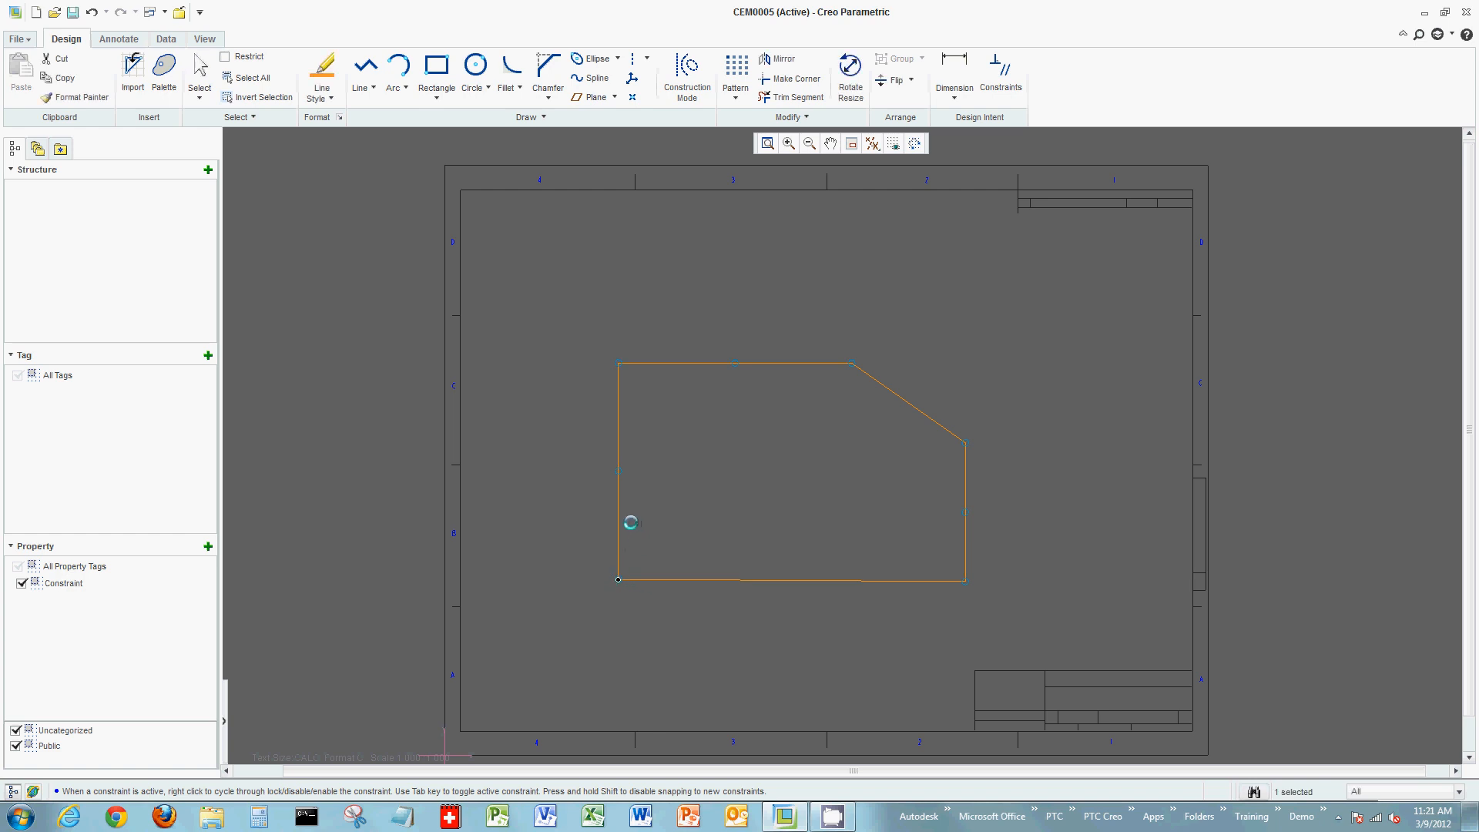
- Move the profile's left vertical edge outward and set it back close to its starting location
left_click(619, 502)
mouse_move(619, 502)
left_mouse_down()
mouse_move(677, 485)
mouse_move(687, 436)
mouse_move(640, 455)
mouse_move(662, 571)
mouse_move(614, 601)
mouse_move(654, 469)
mouse_move(644, 395)
mouse_move(653, 482)
mouse_move(617, 501)
left_mouse_up()
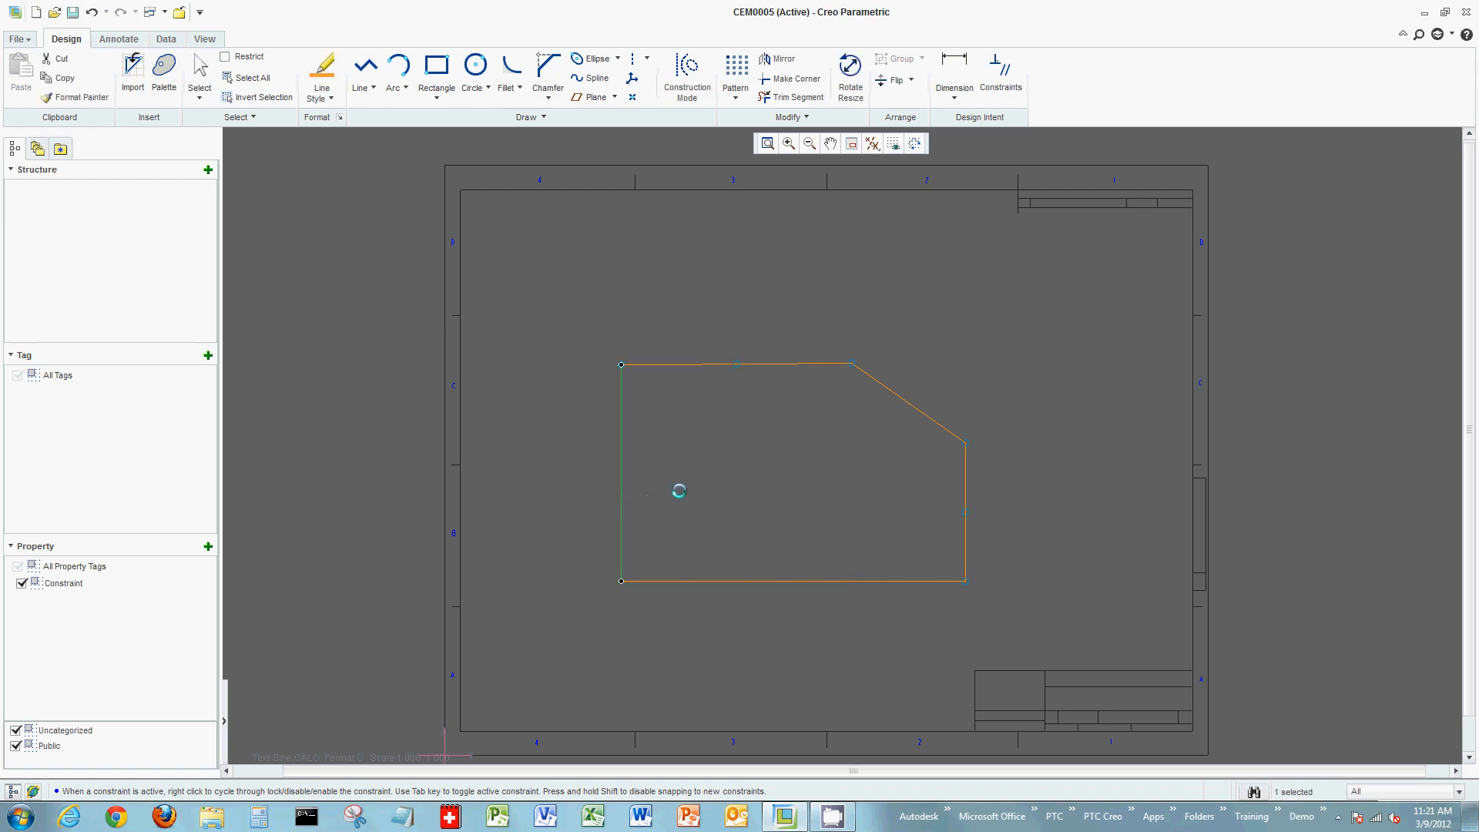
mouse_move(619, 483)
left_mouse_down()
mouse_move(565, 392)
mouse_move(551, 439)
mouse_move(628, 463)
mouse_move(627, 485)
left_mouse_up()
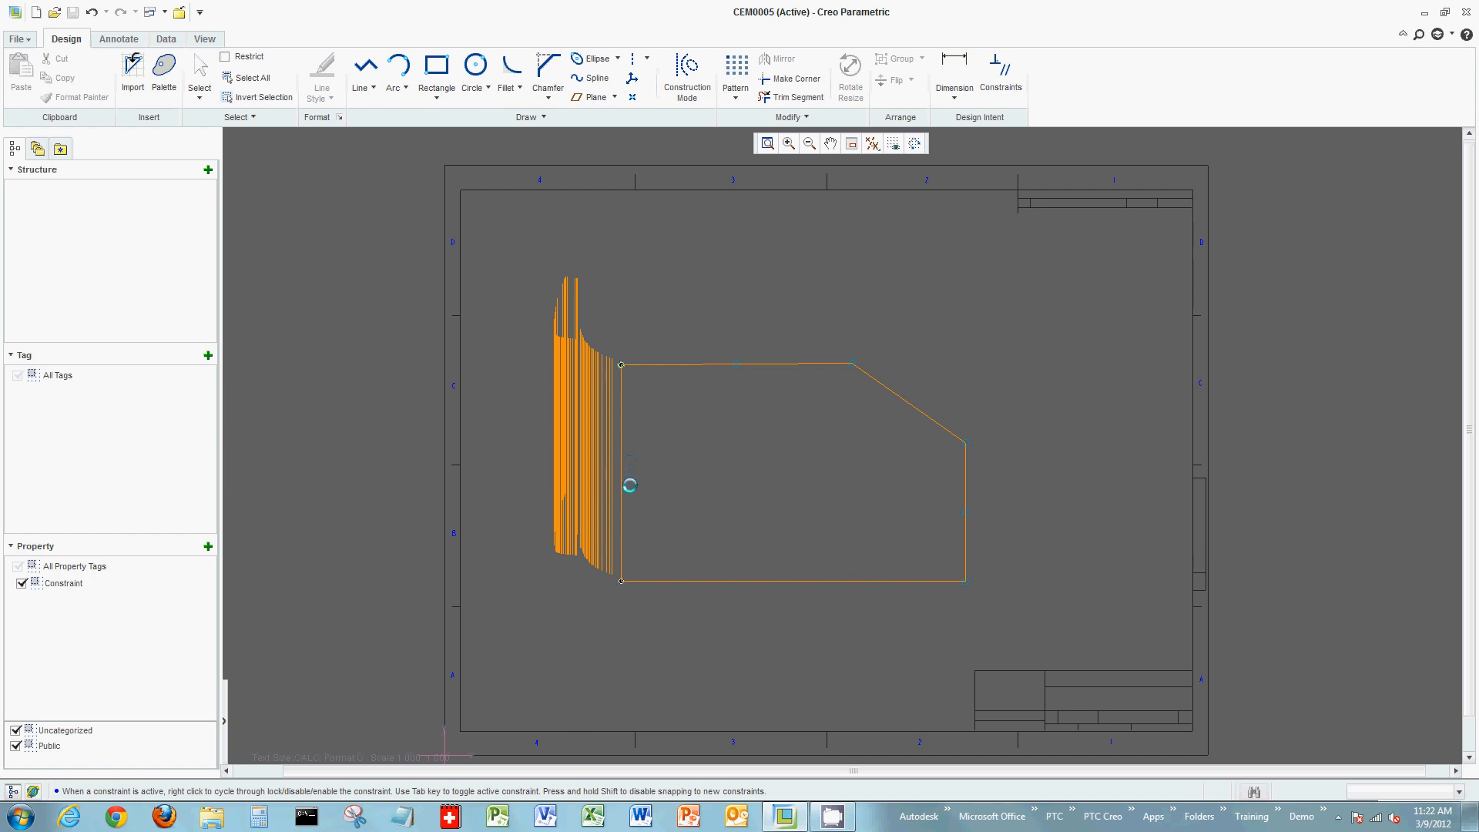
left_click(701, 466)
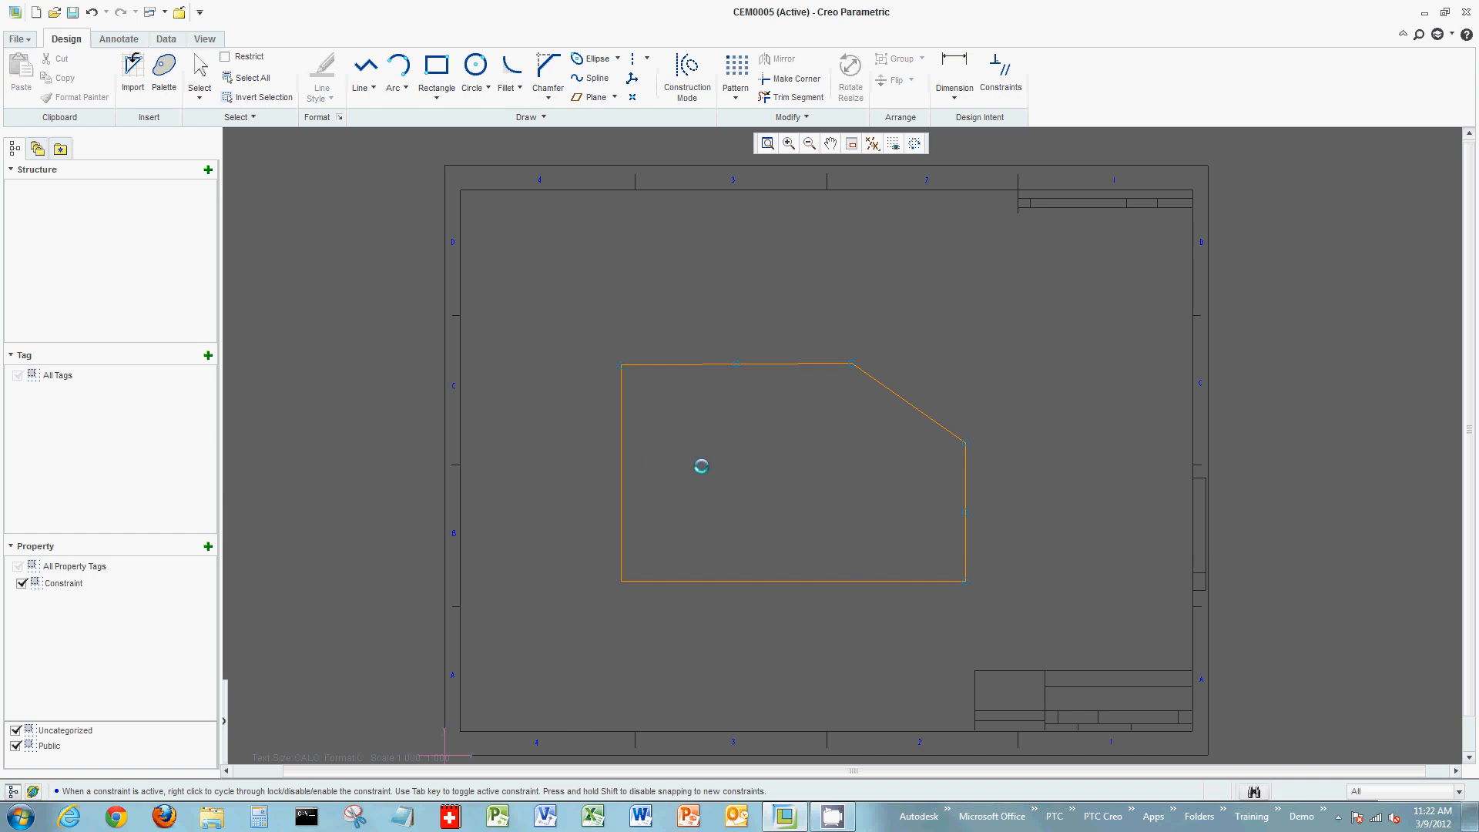
- Review the drawing aids settings for guides, references and the precision panel
left_click(206, 39)
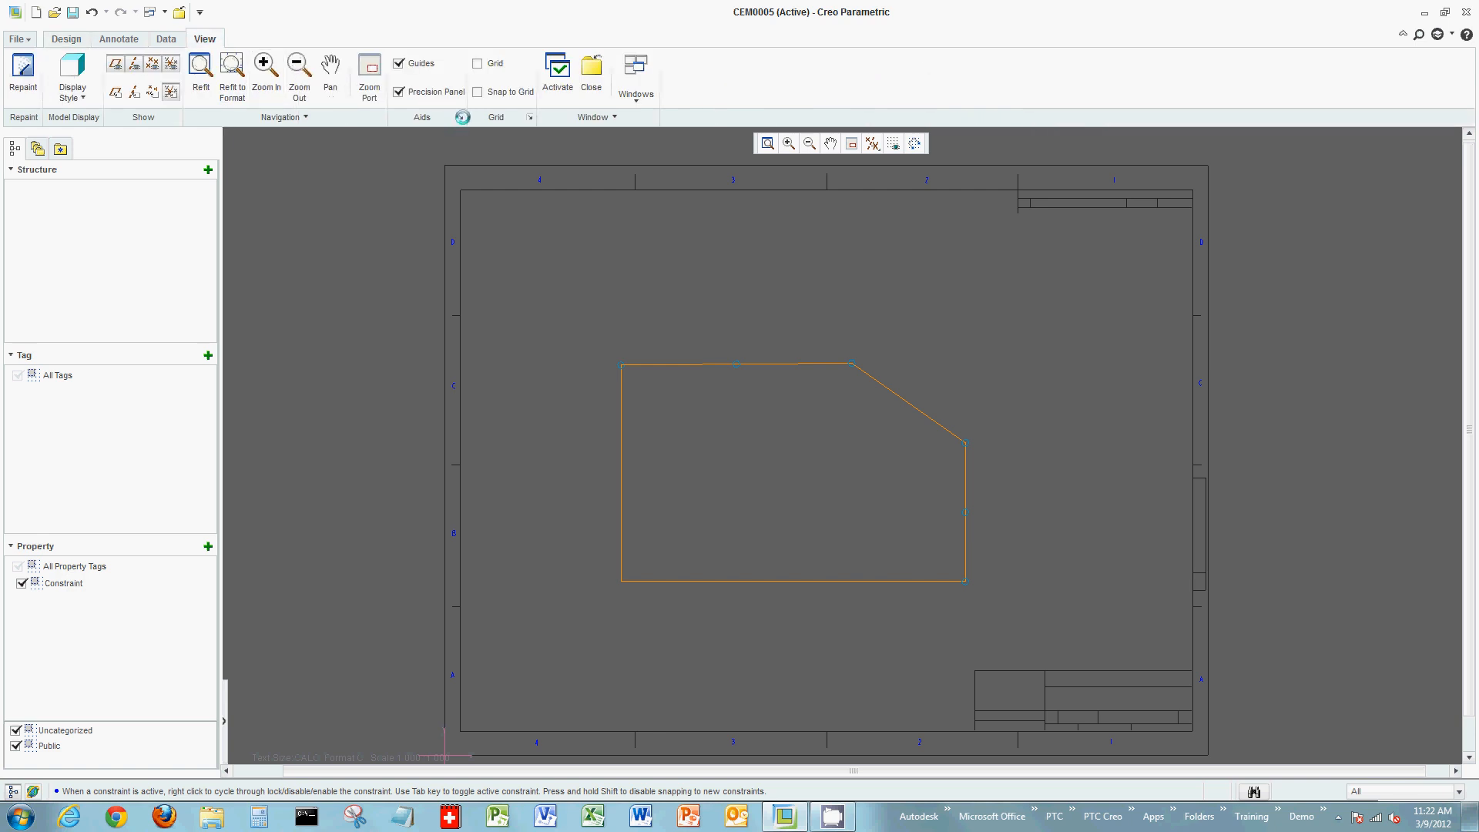
left_click(463, 117)
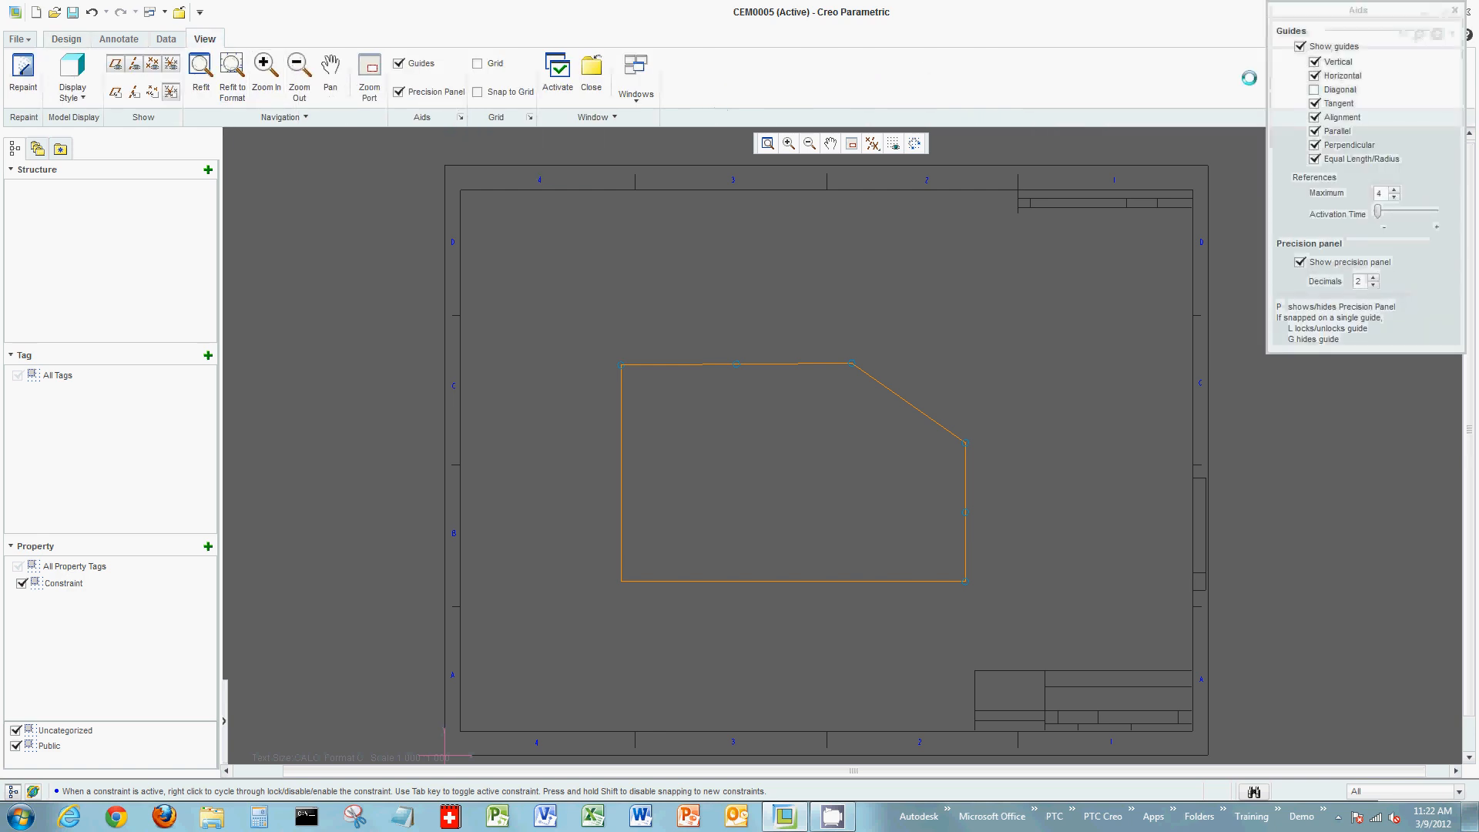
mouse_move(1399, 6)
left_mouse_down()
mouse_move(1145, 128)
mouse_move(954, 185)
left_mouse_up()
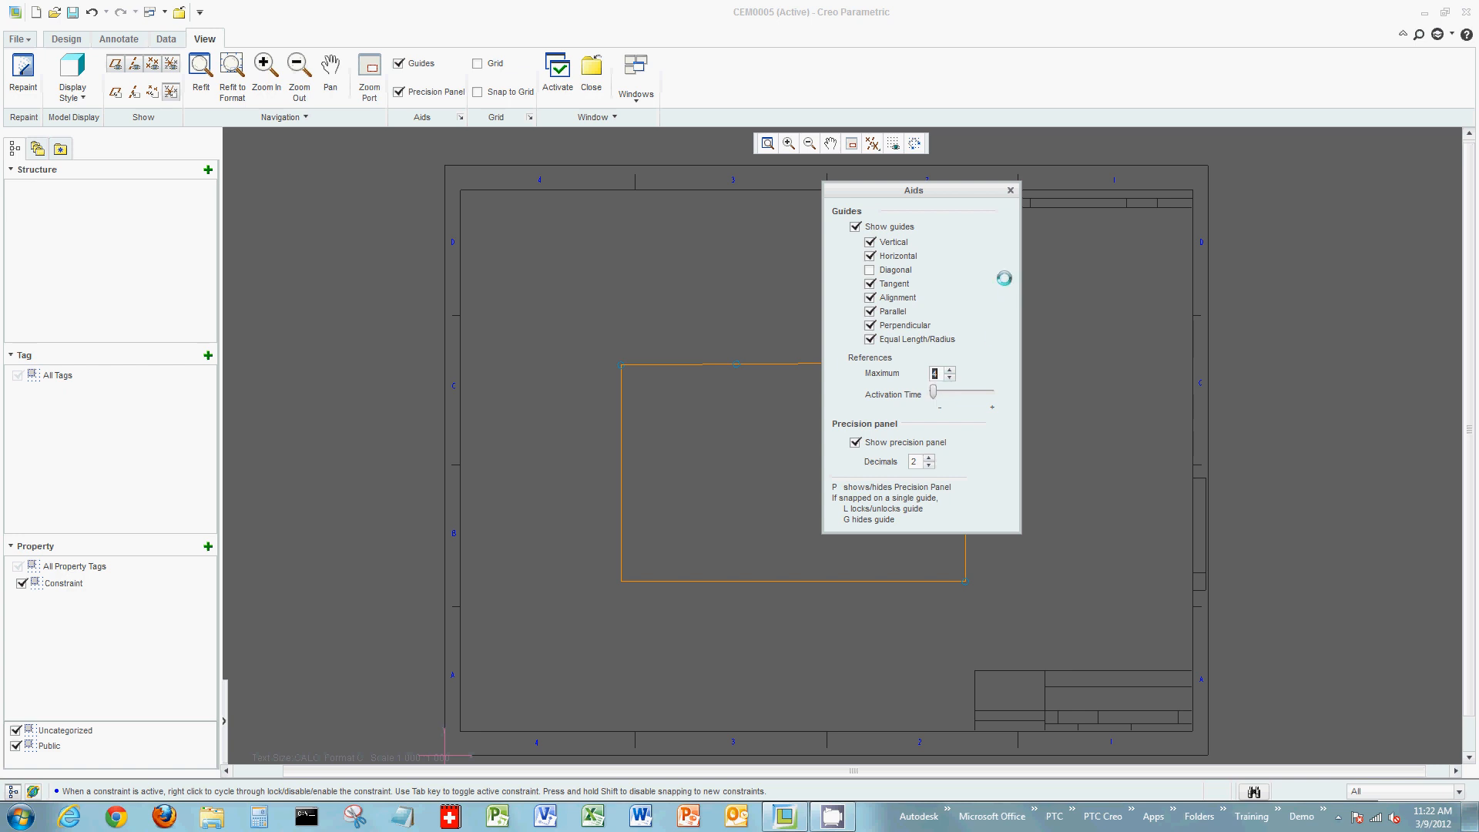
left_click(1010, 191)
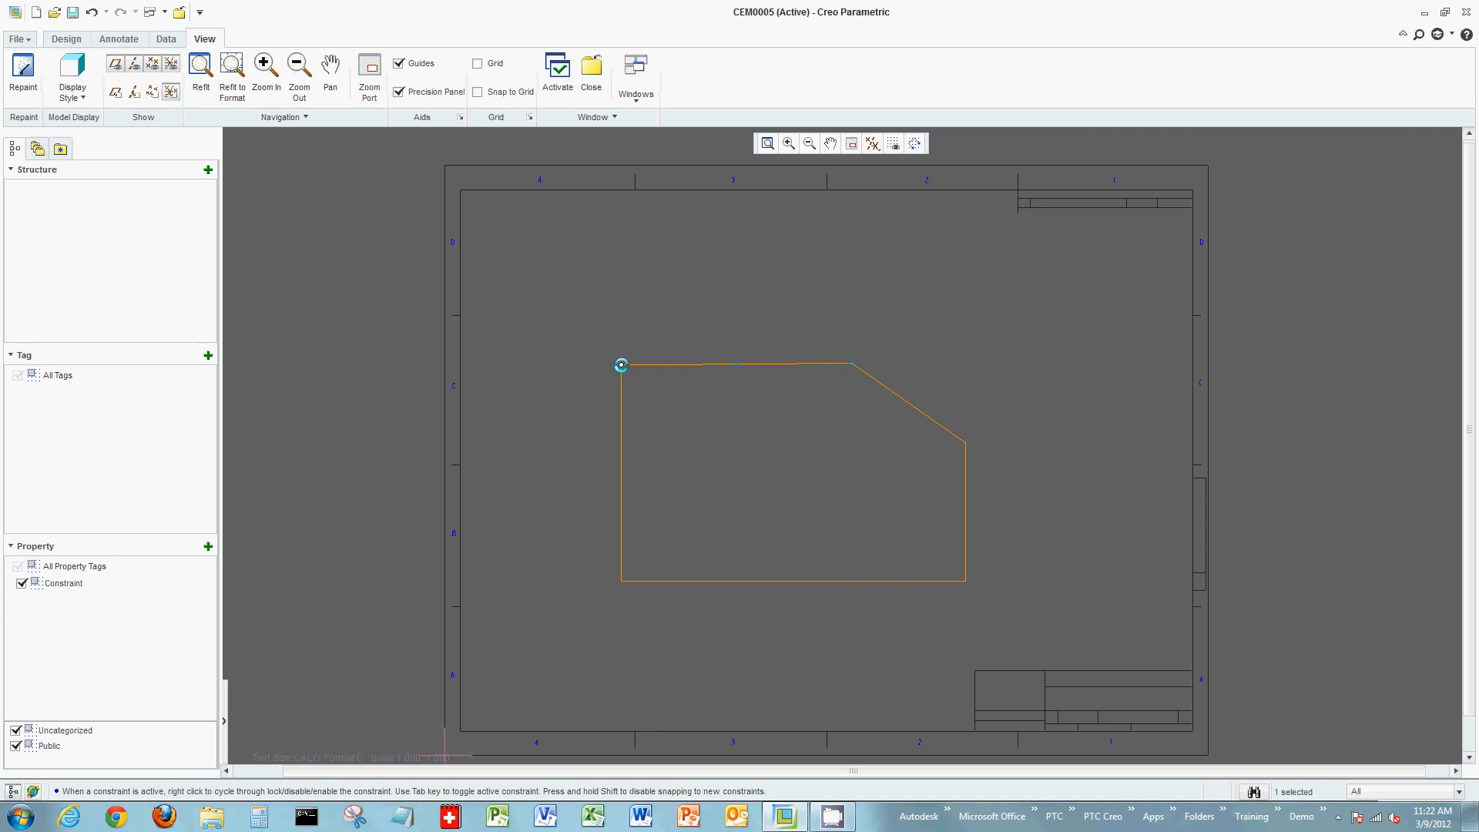
- Move the profile's upper-left corner inward and down so that the top and left edges become slanted
mouse_move(619, 364)
left_mouse_down()
mouse_move(647, 400)
mouse_move(696, 419)
mouse_move(716, 471)
mouse_move(680, 465)
mouse_move(690, 409)
mouse_move(702, 422)
mouse_move(677, 400)
mouse_move(700, 383)
mouse_move(681, 412)
left_mouse_up()
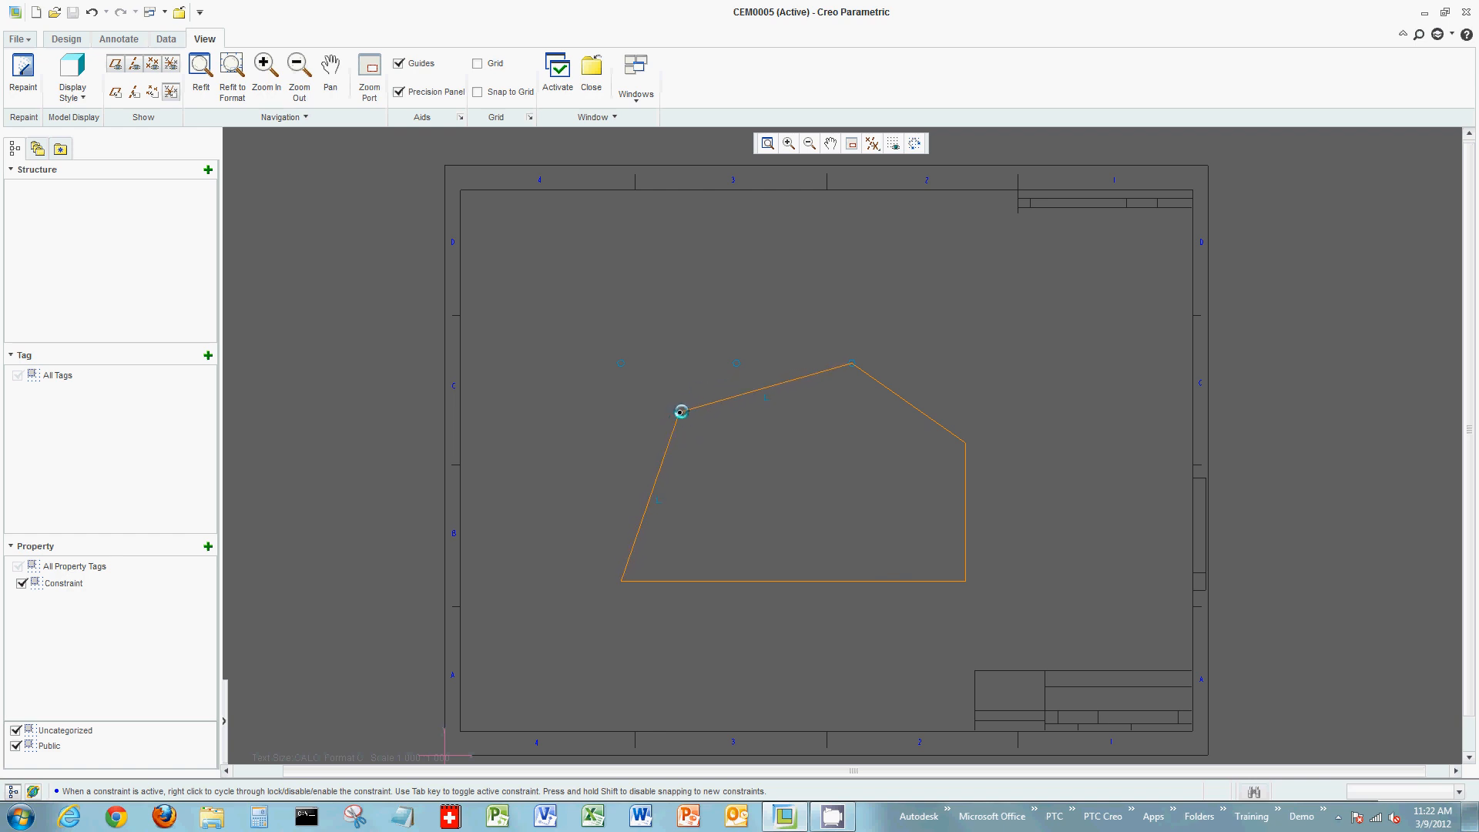
left_click_drag(681, 412, 680, 412)
- Draw a circle of radius 0.50 above the profile, vertically aligned with its upper-left corner
left_click(69, 39)
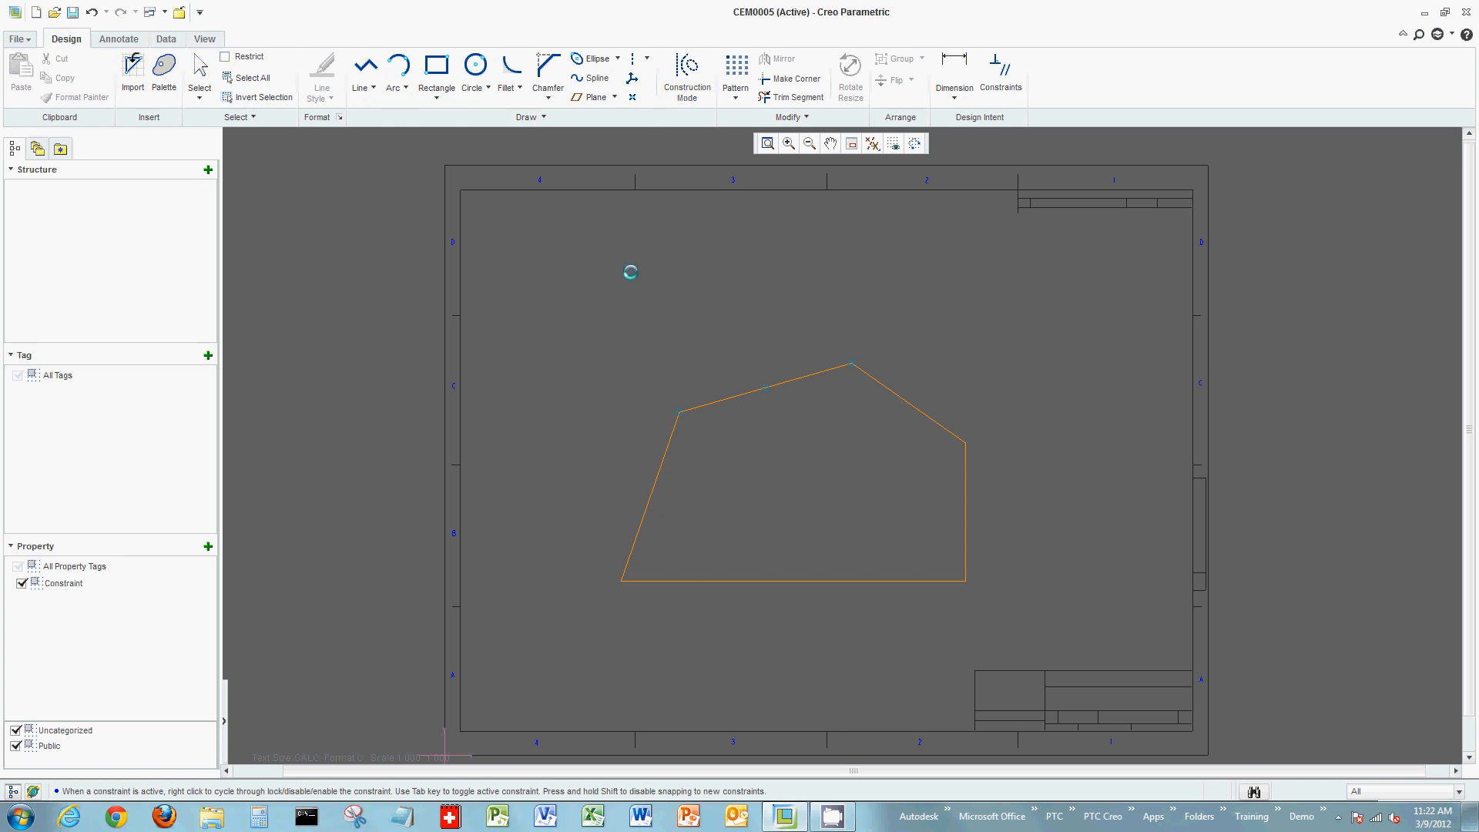
left_click(475, 66)
left_click(653, 318)
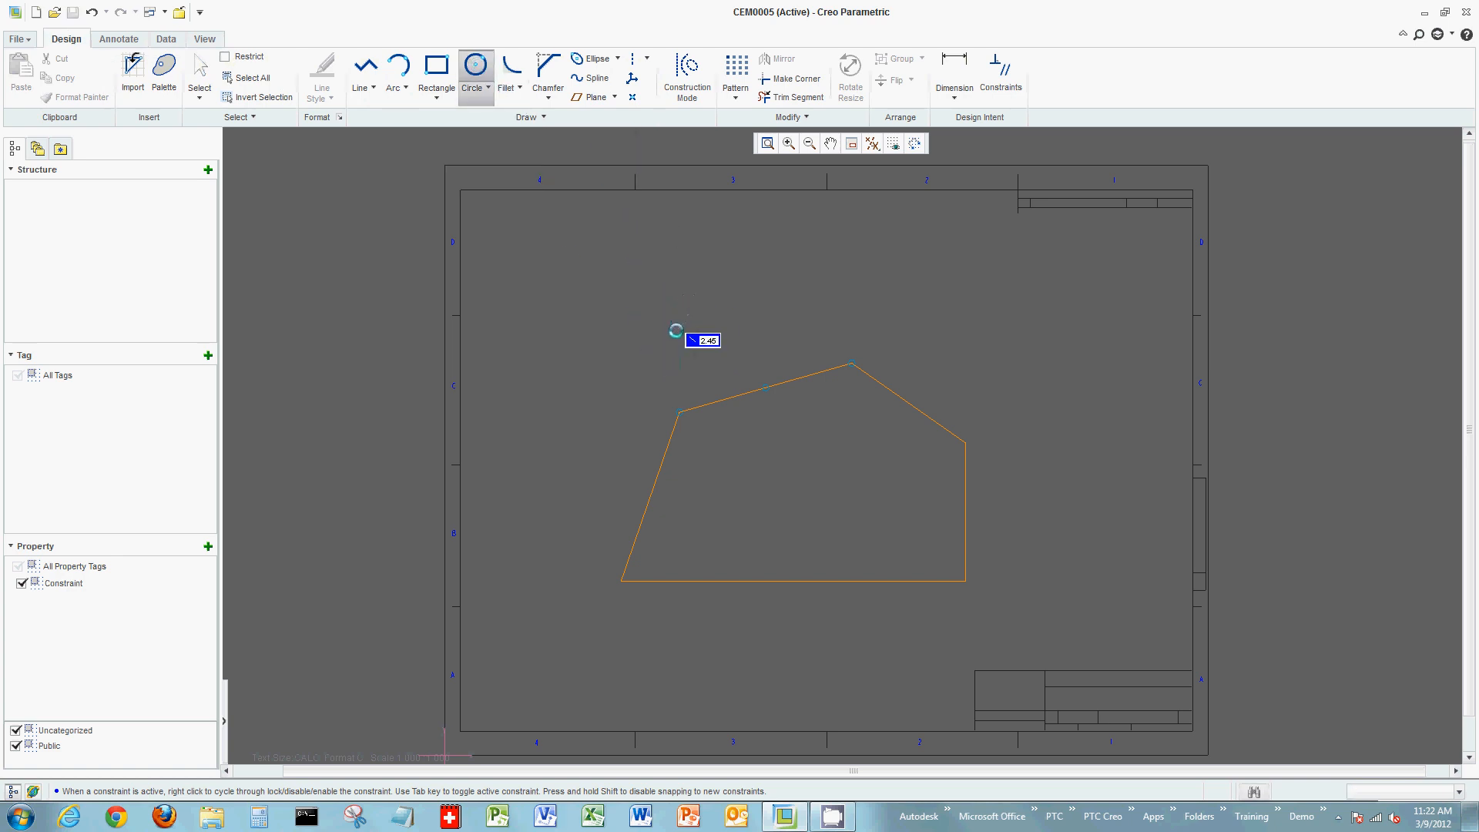
left_click(684, 304)
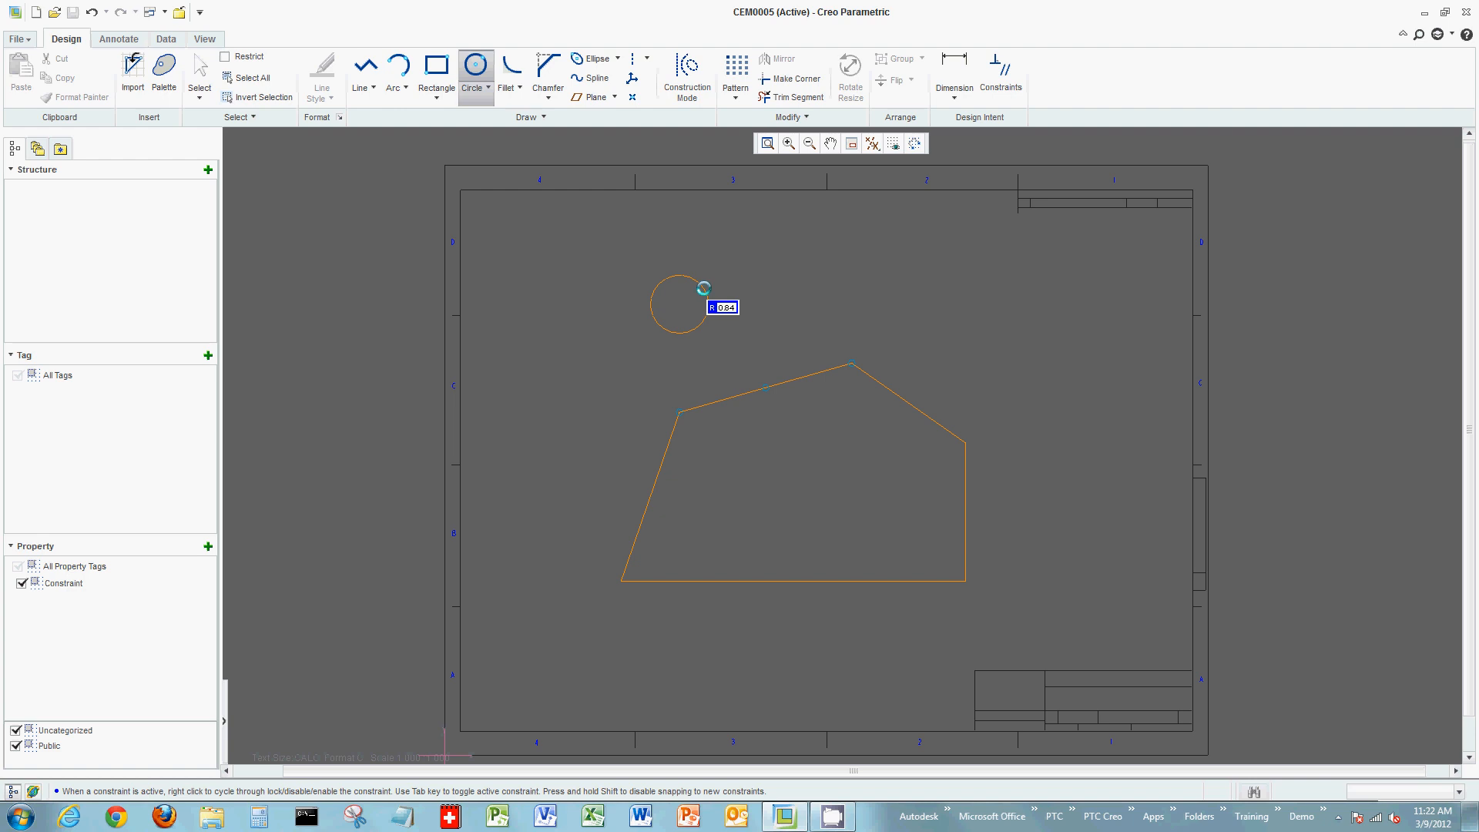
type("0.50")
key("Return")
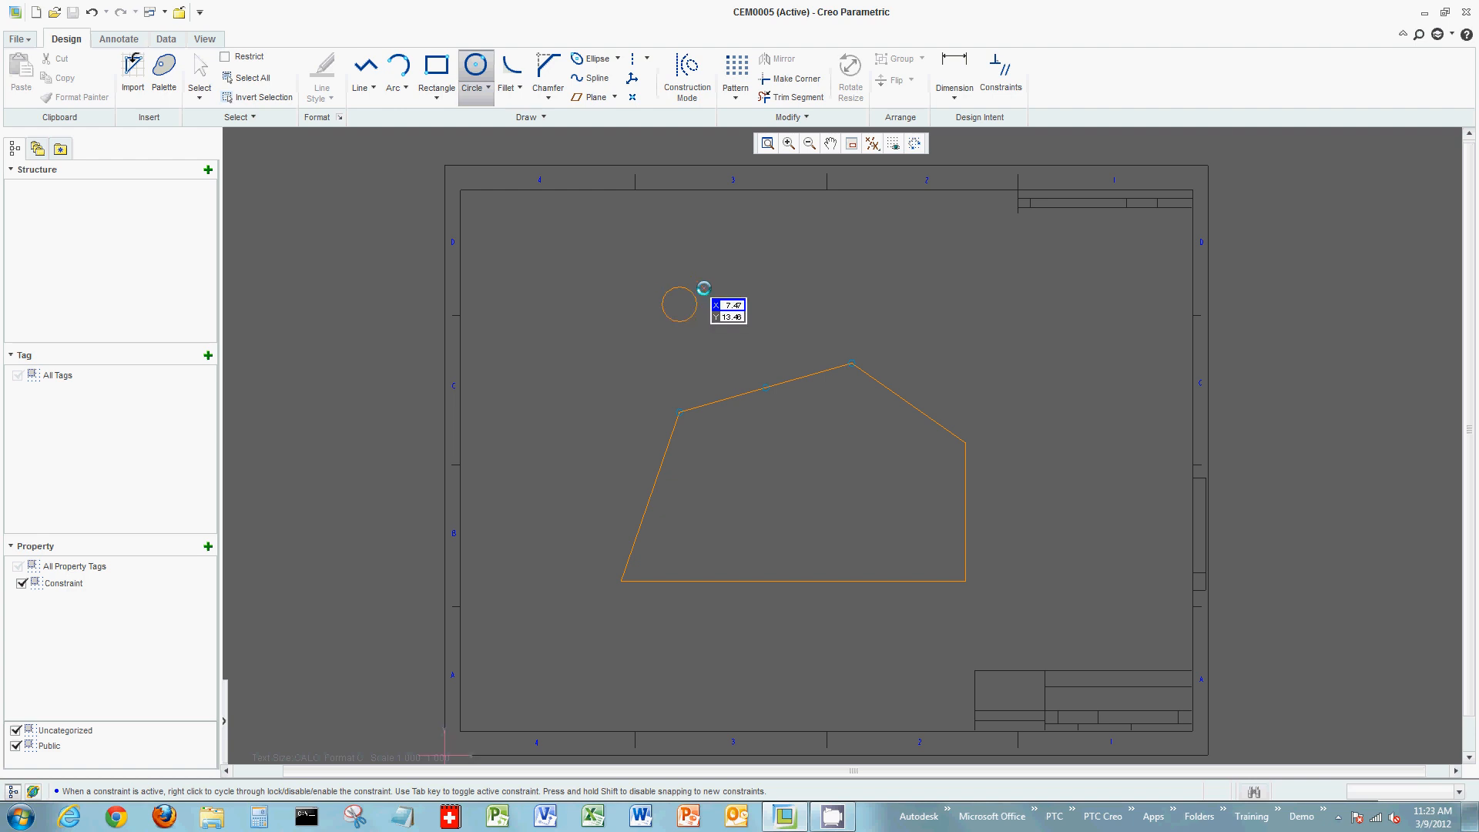
middle_click(757, 267)
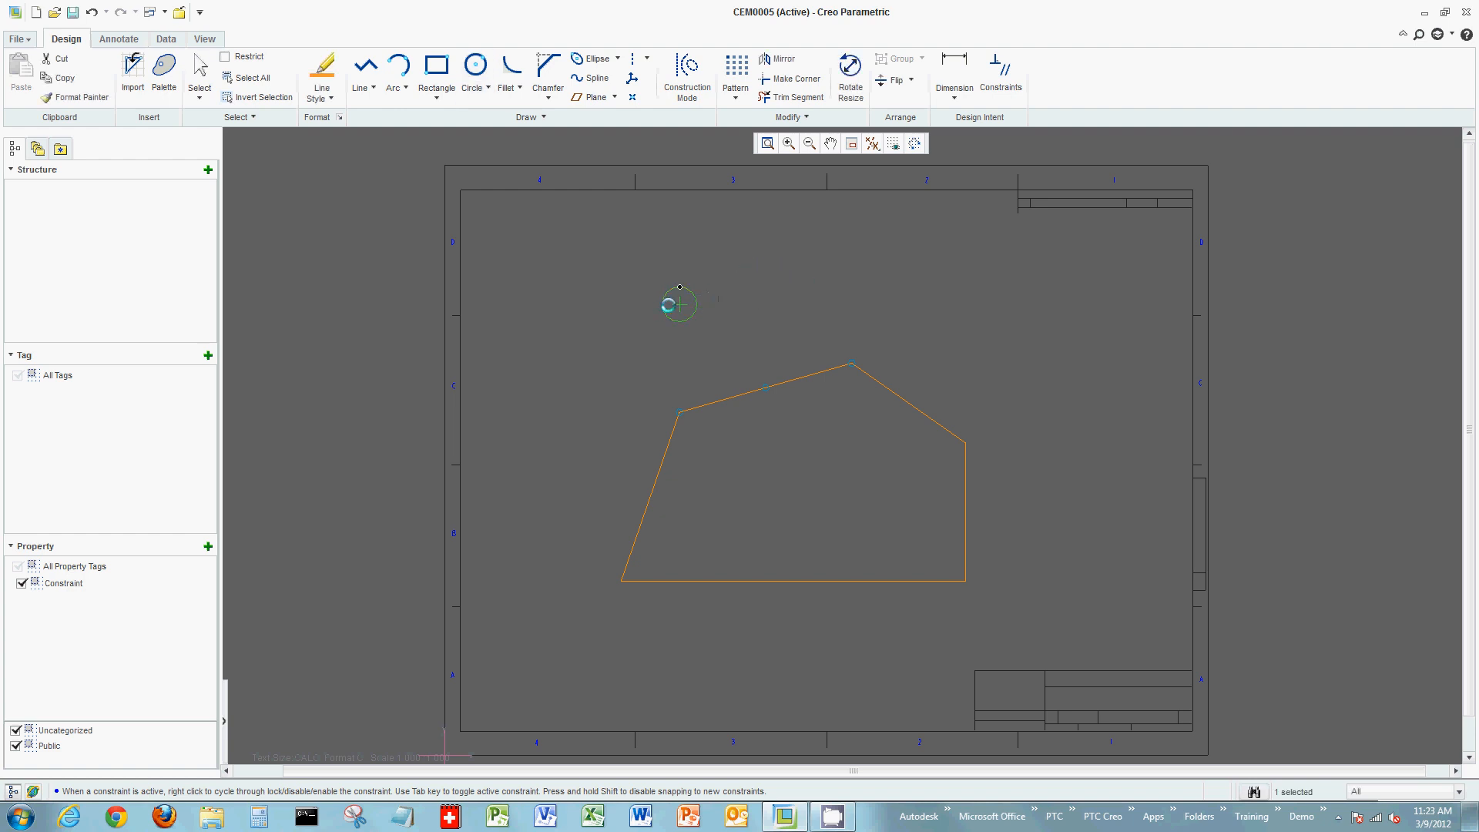
- Move the circle's center onto the profile's upper-left corner, and relocate it to the lower-left corner
left_click_drag(678, 303, 675, 383)
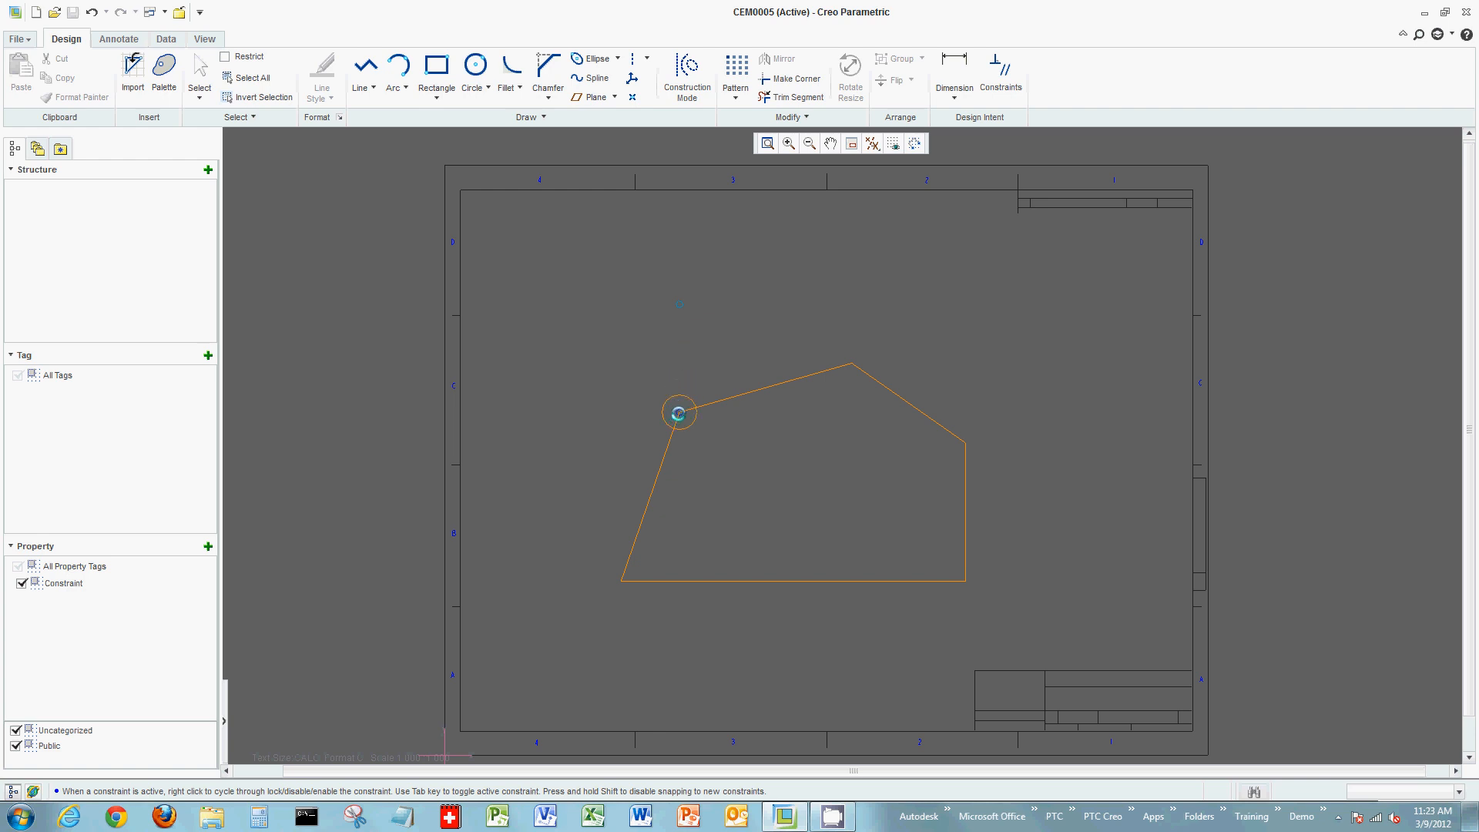
mouse_move(678, 413)
left_mouse_down()
mouse_move(694, 390)
mouse_move(679, 413)
left_mouse_up()
left_click(621, 579)
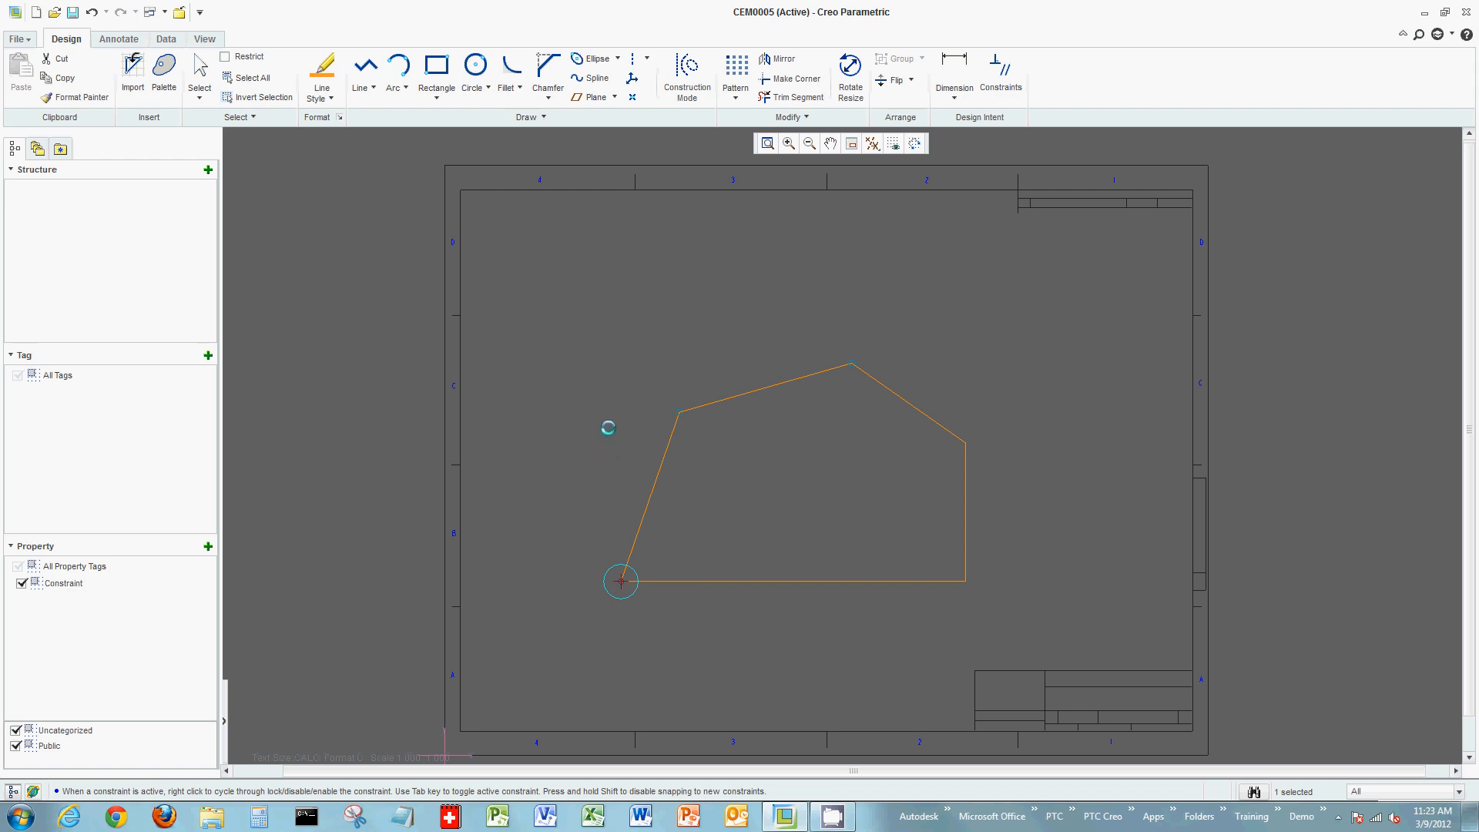
left_click(606, 399)
- Draw a line chain from the right edge's upper end: 4.00 at 35 degrees, vertically up, and about 7.21 back to the profile's top vertex
scroll(609, 381, "up", 1)
scroll(879, 274, "down", 1)
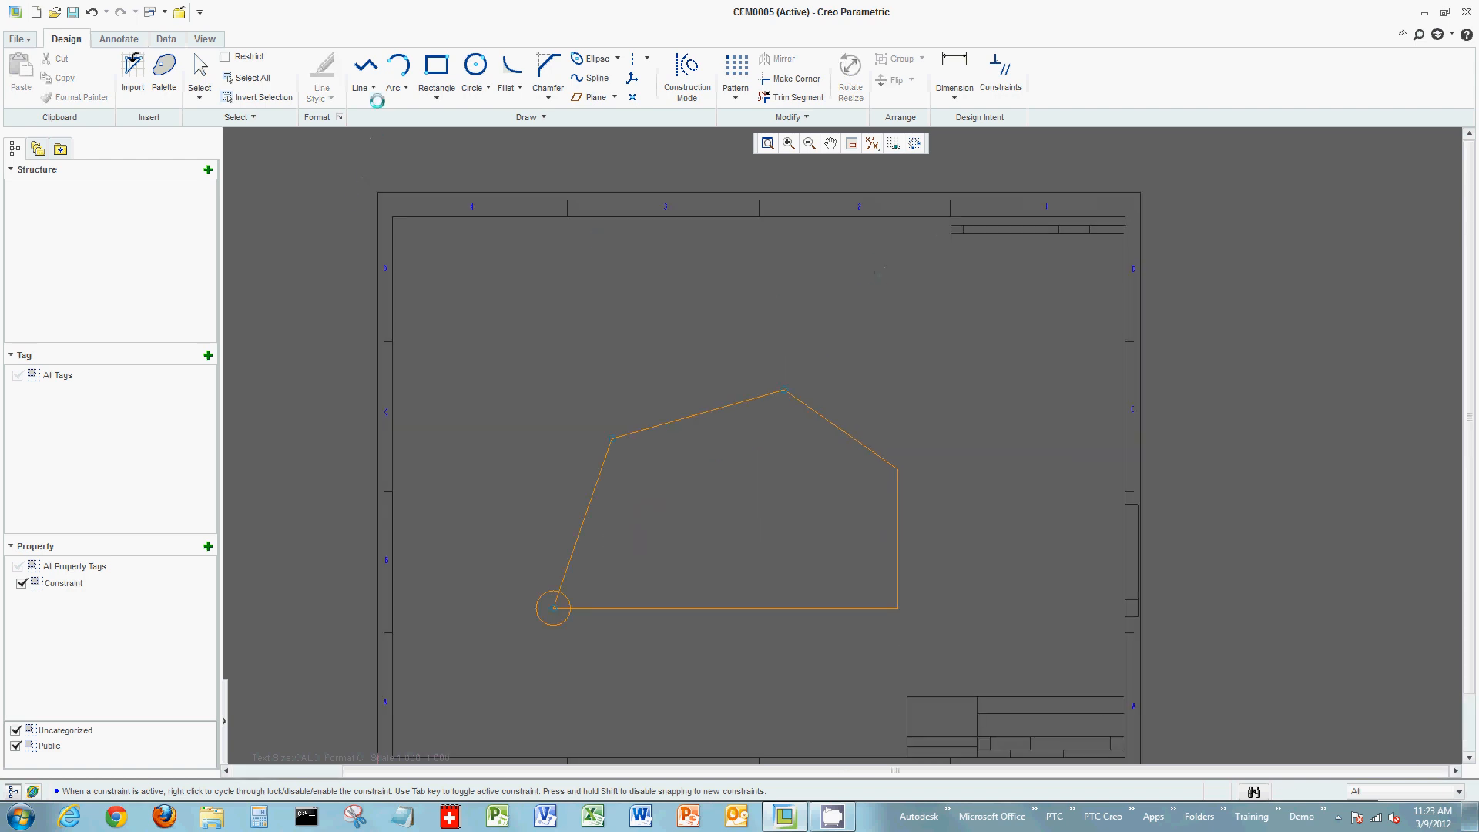
left_click(360, 64)
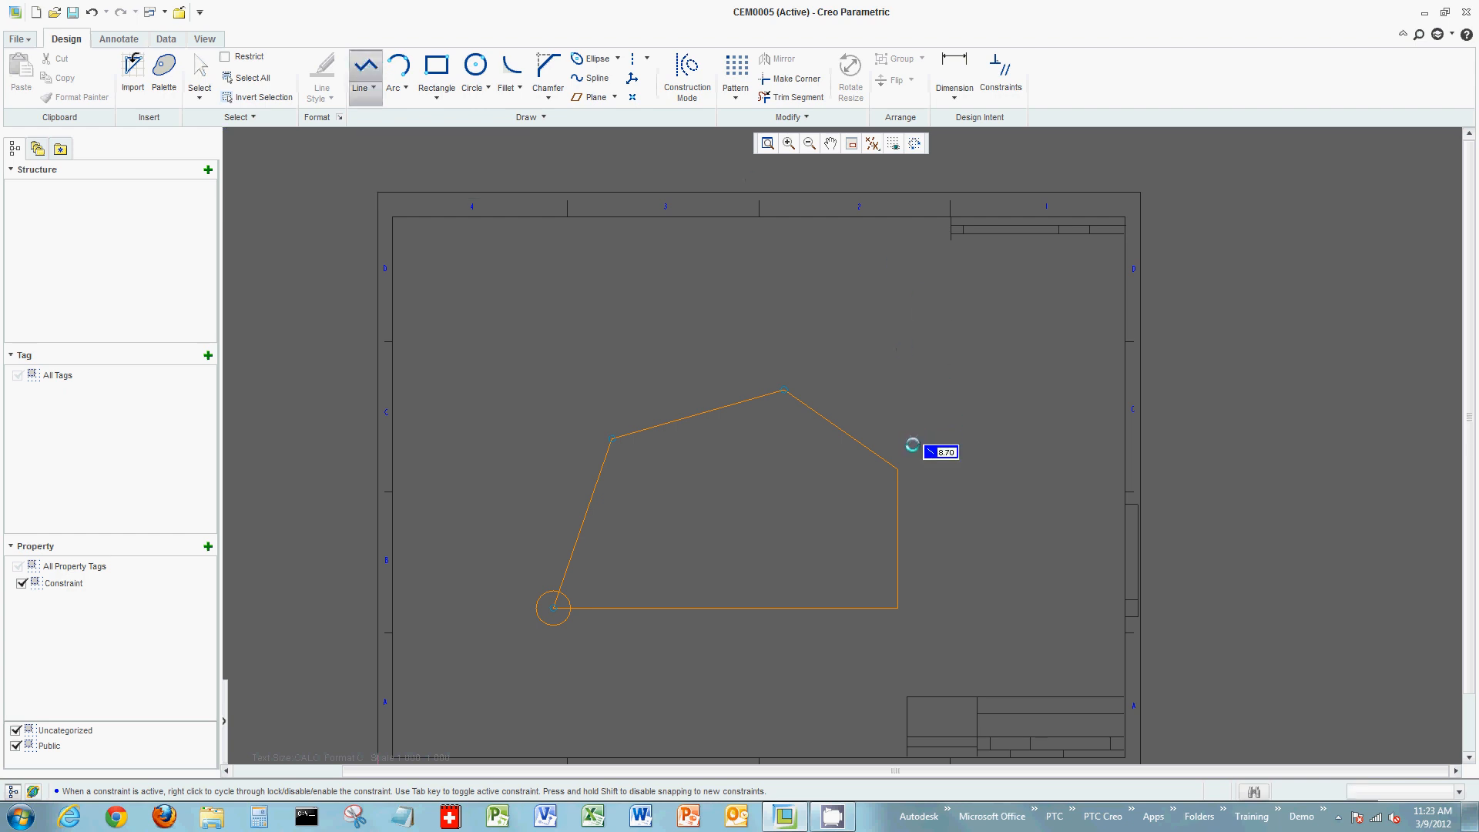
left_click(898, 470)
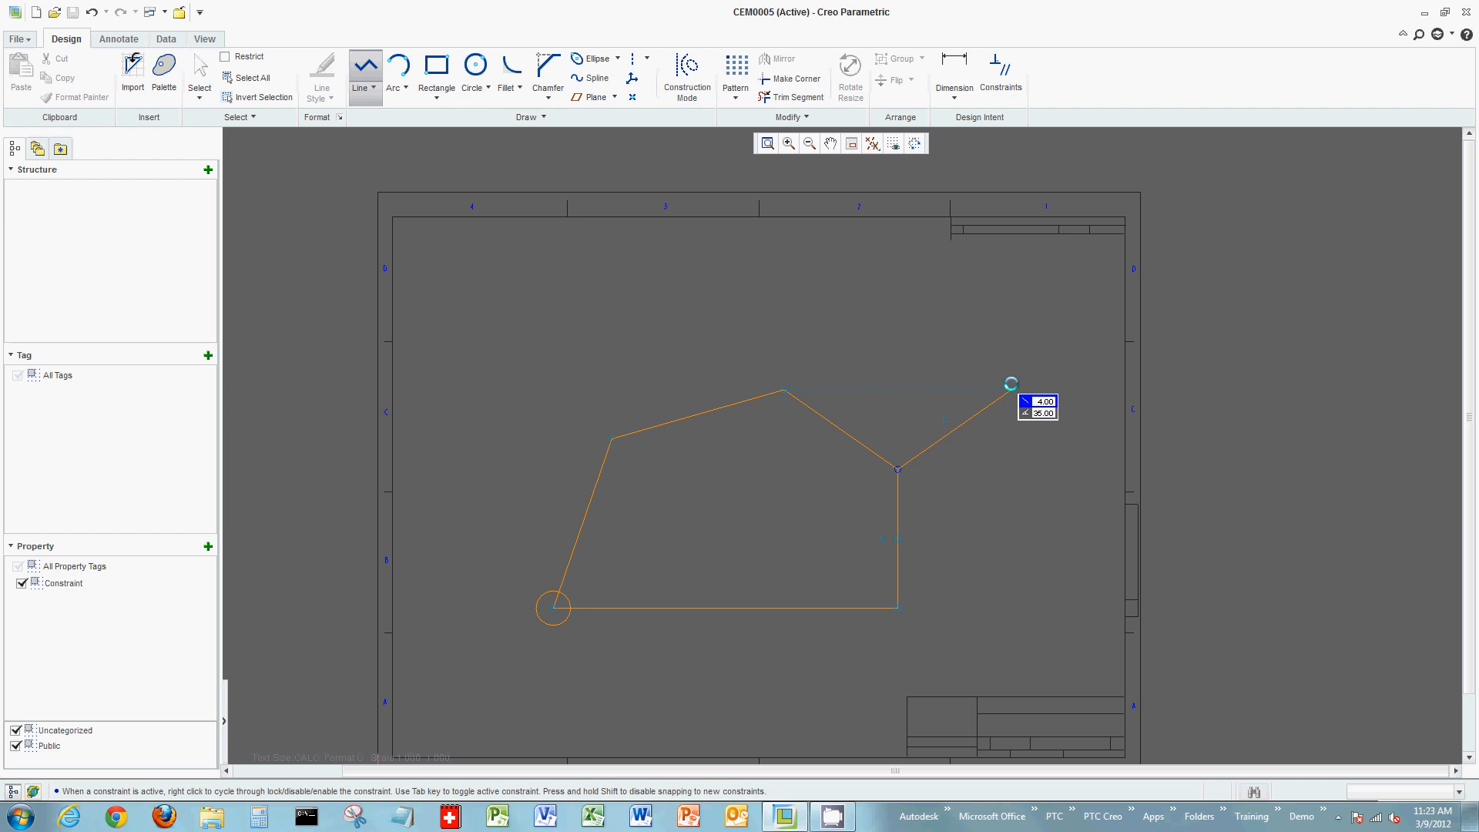
left_click(1011, 387)
left_click(1008, 285)
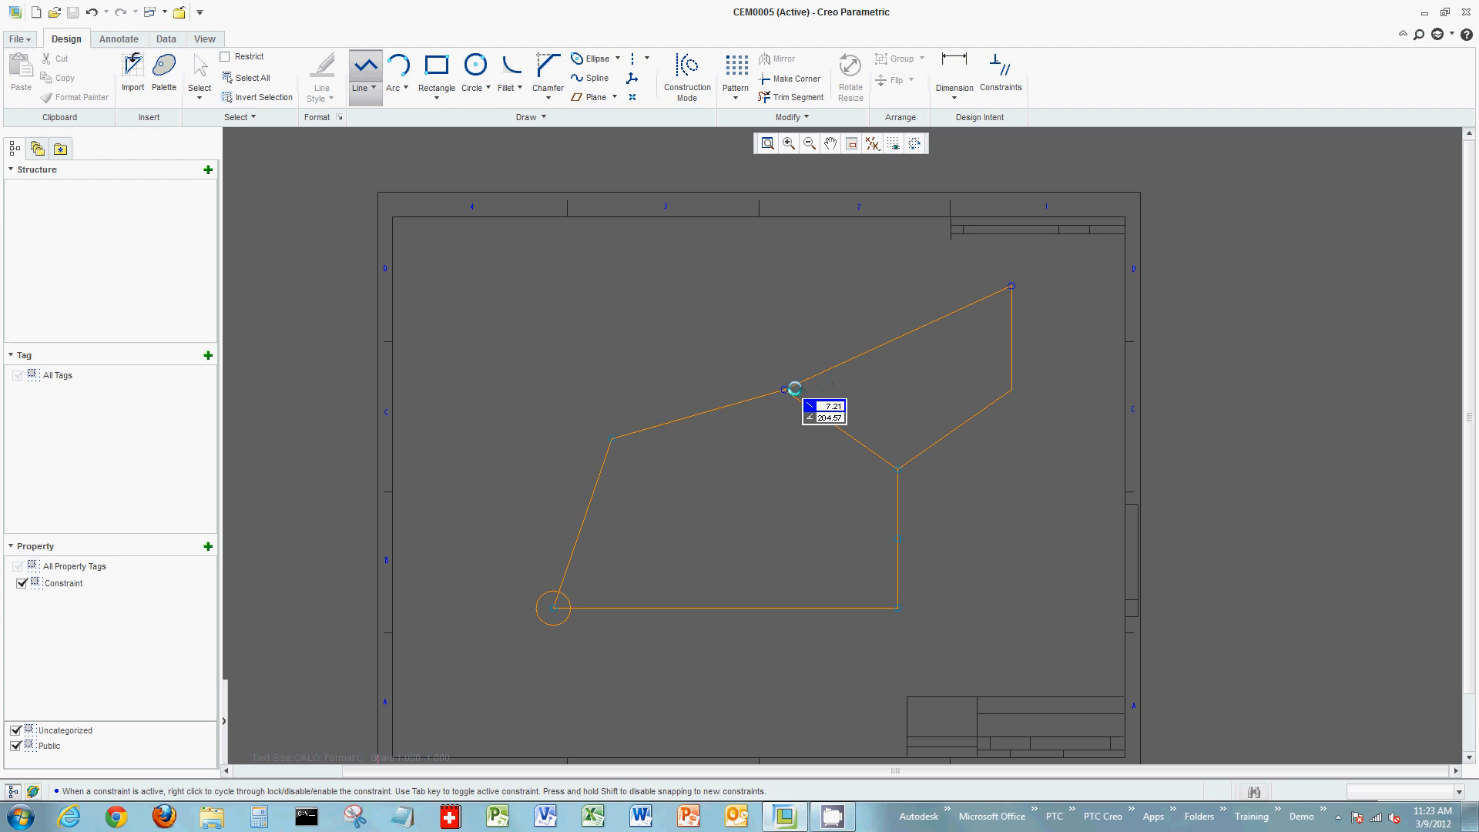
left_click(784, 390)
middle_click(755, 334)
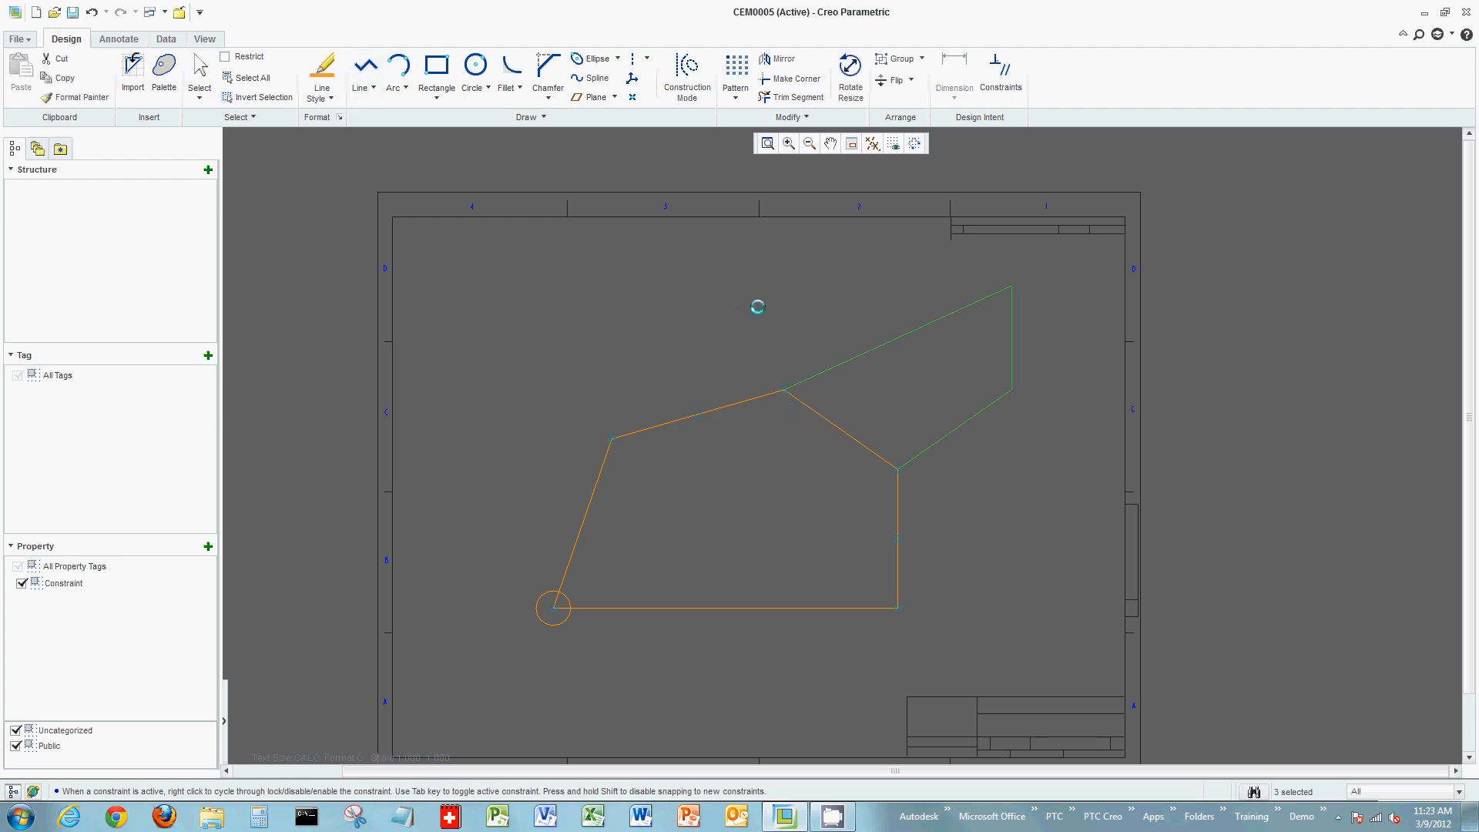
left_click(741, 287)
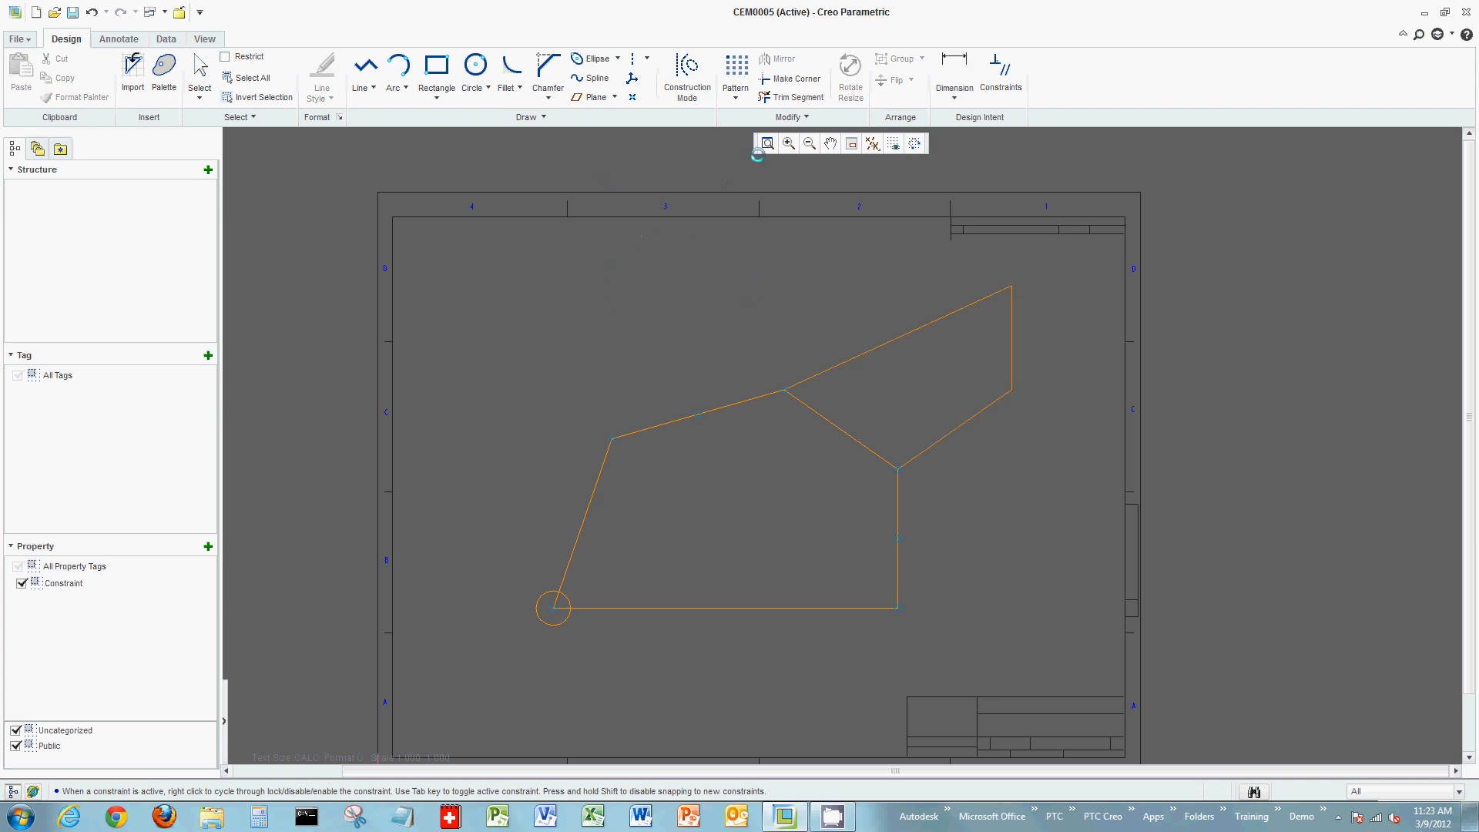
left_click(732, 90)
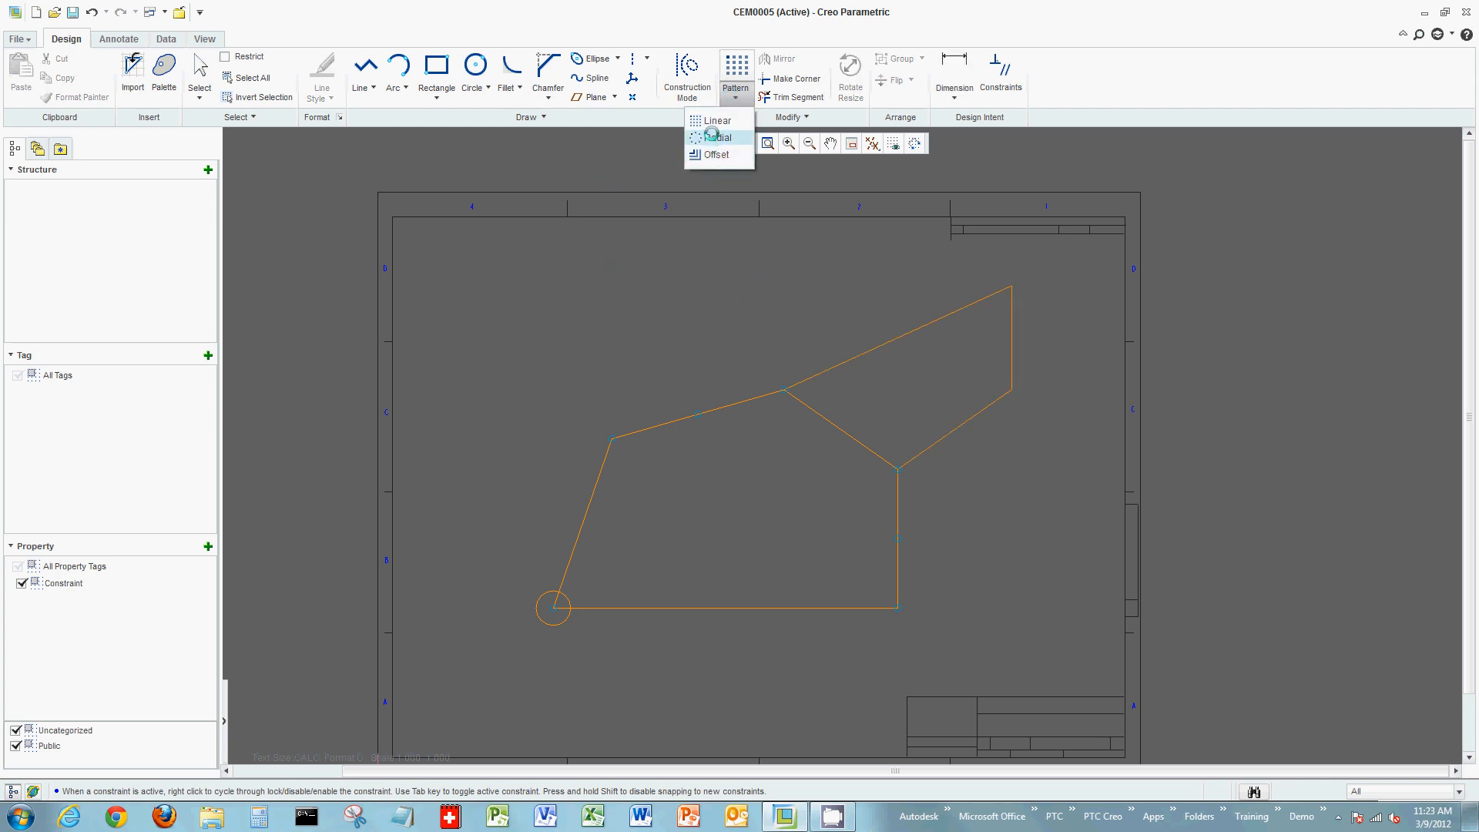
left_click(717, 121)
left_click(553, 607)
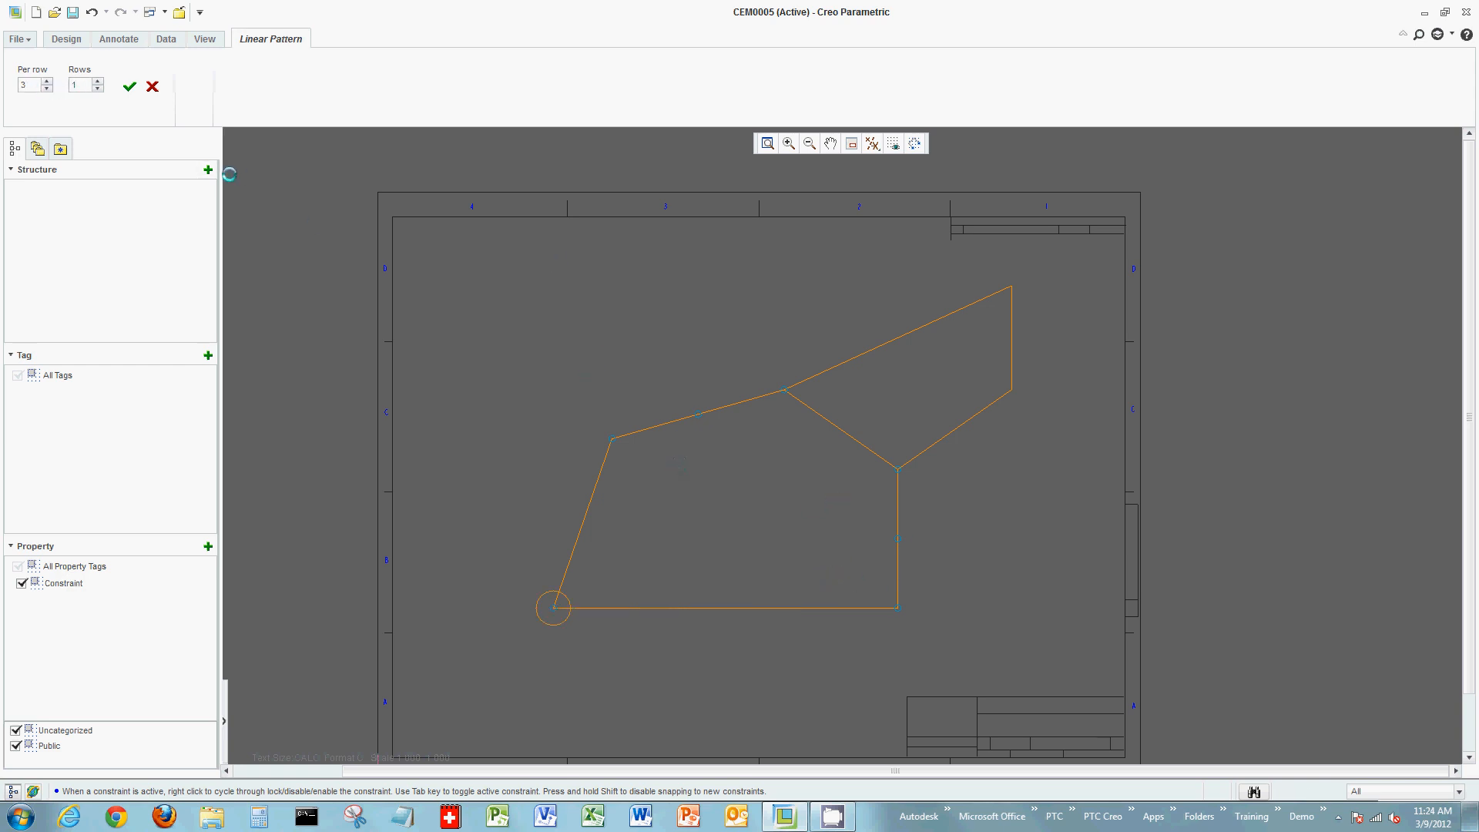
left_click(130, 86)
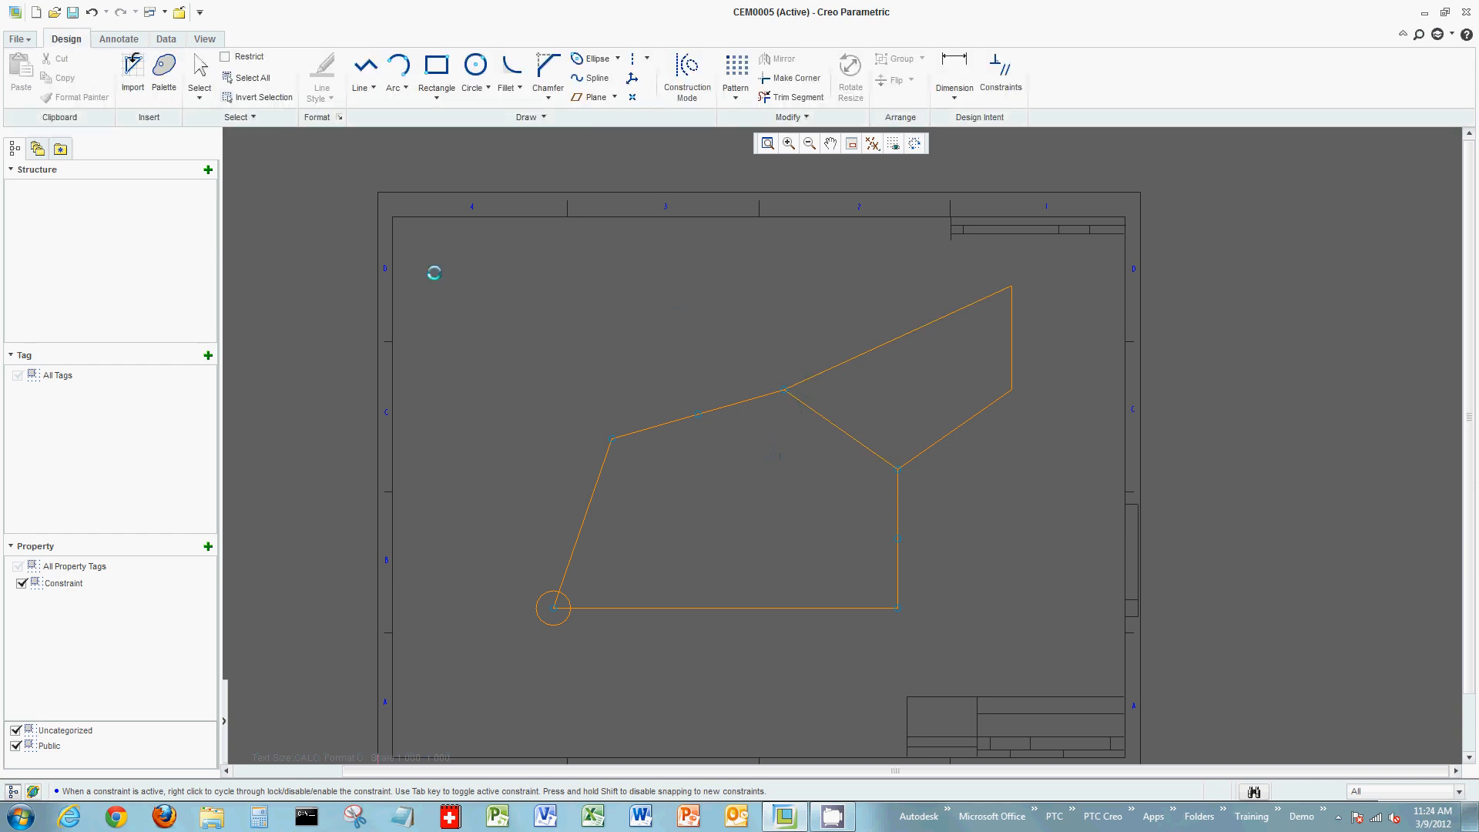
- Create a linear pattern of the lower-left corner circle with 3 per row and 1 row
left_click(735, 69)
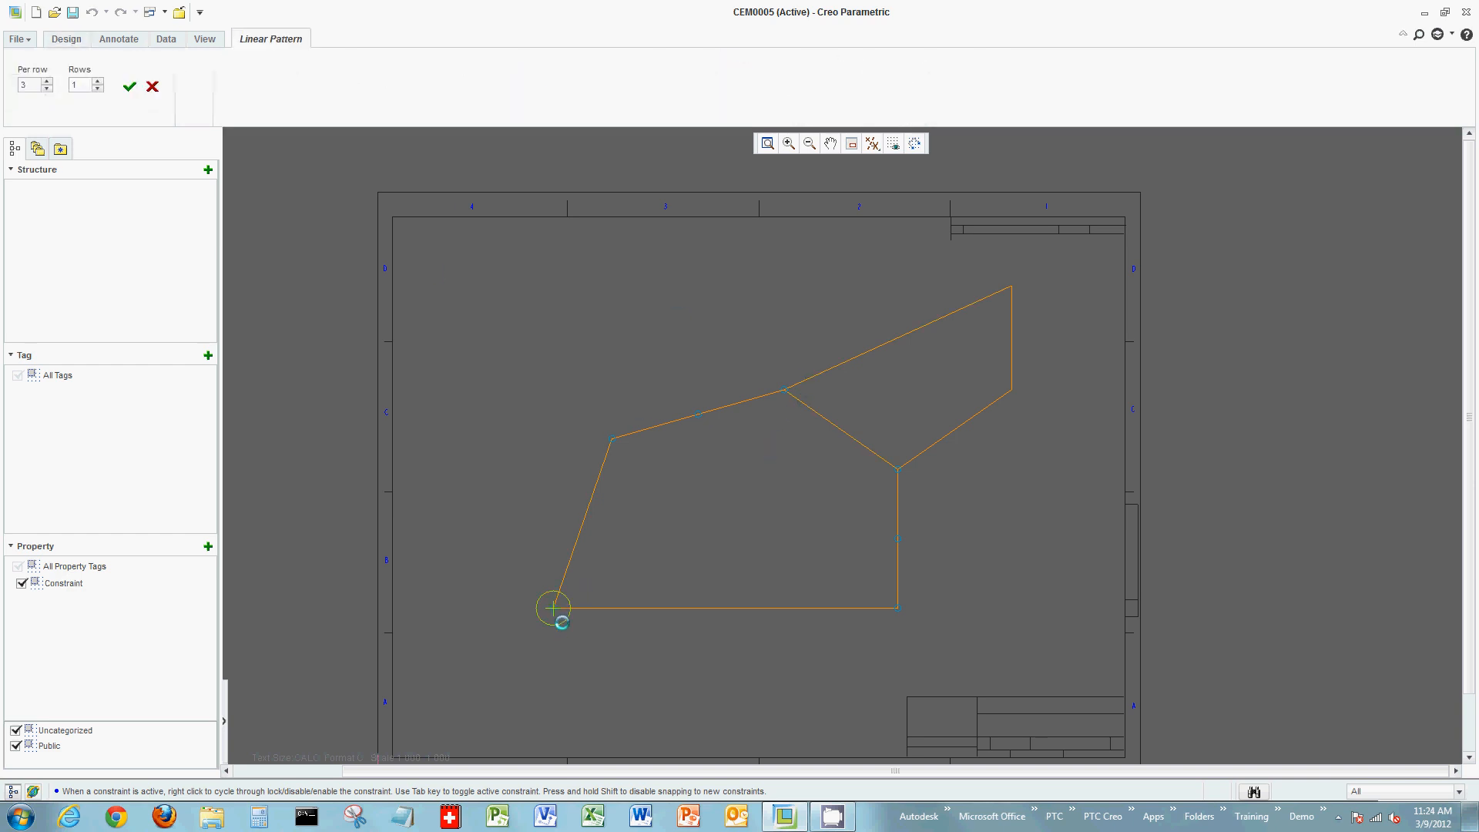
left_click(561, 622)
middle_click(708, 512)
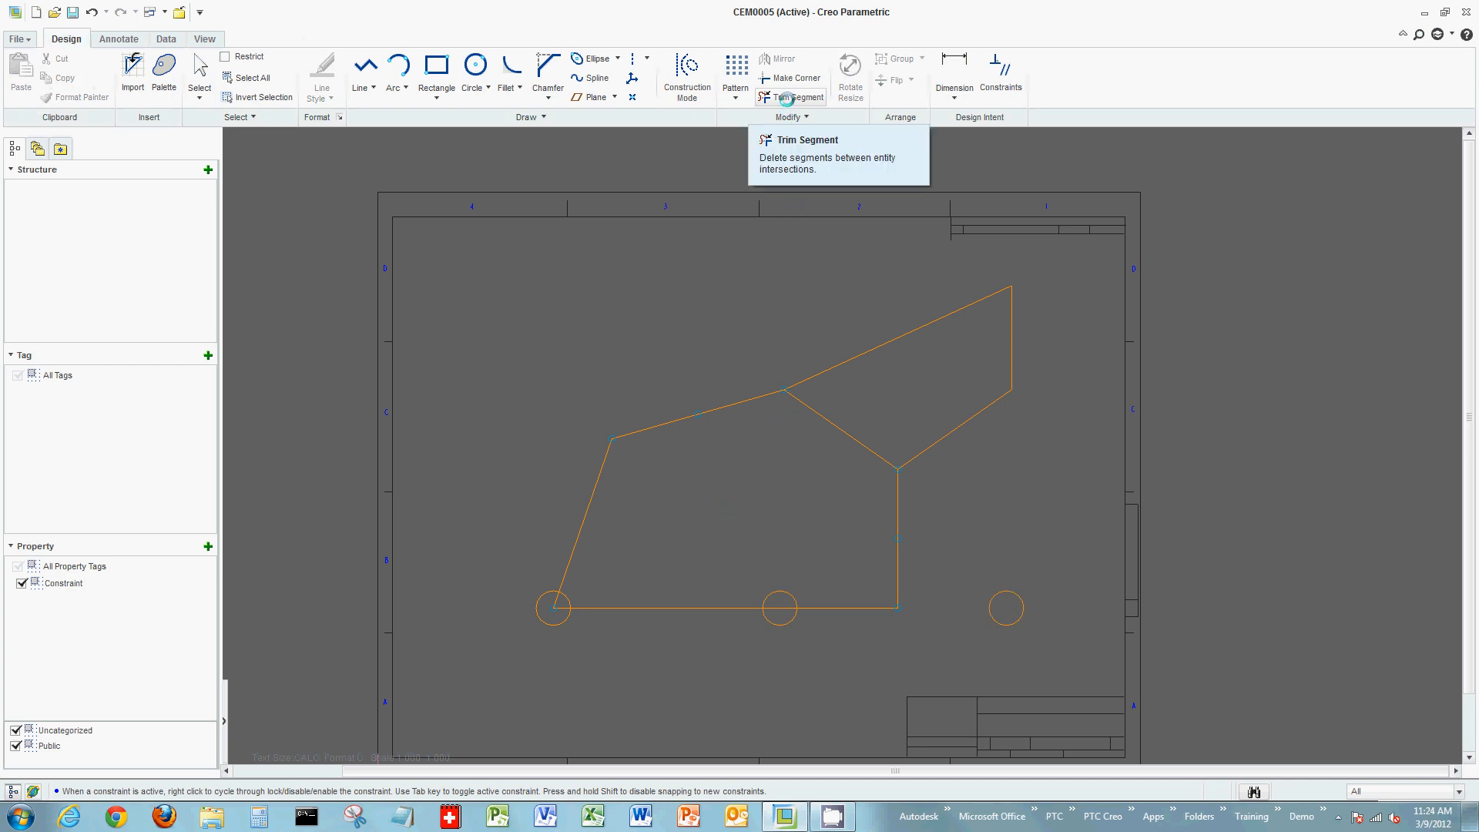
- Trim away the slanted segment shared by the original profile and the added line chain
left_click(786, 97)
mouse_move(768, 489)
left_mouse_down()
mouse_move(835, 463)
mouse_move(886, 406)
mouse_move(909, 424)
left_mouse_up()
middle_click(871, 410)
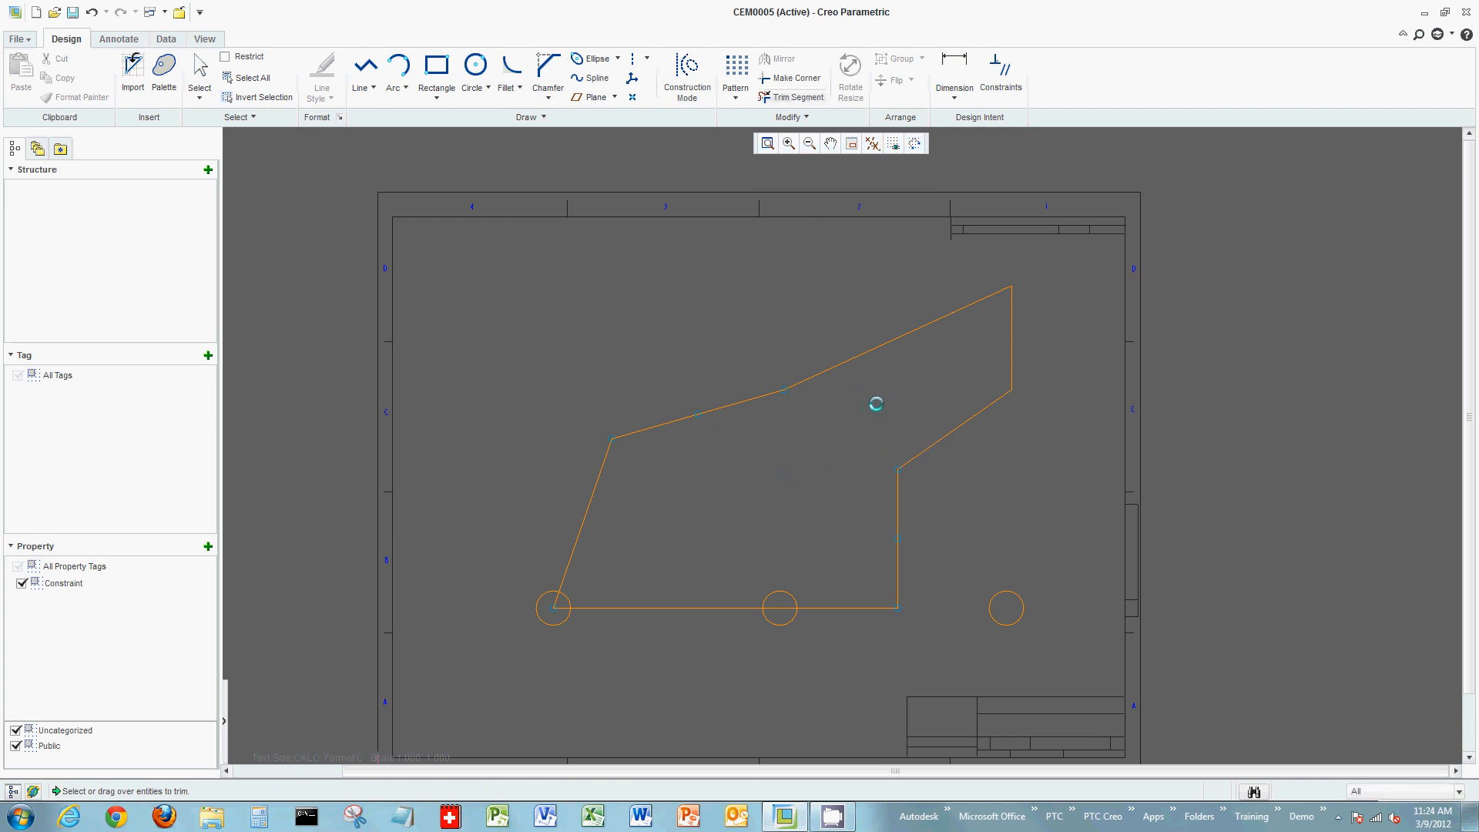
left_click(205, 37)
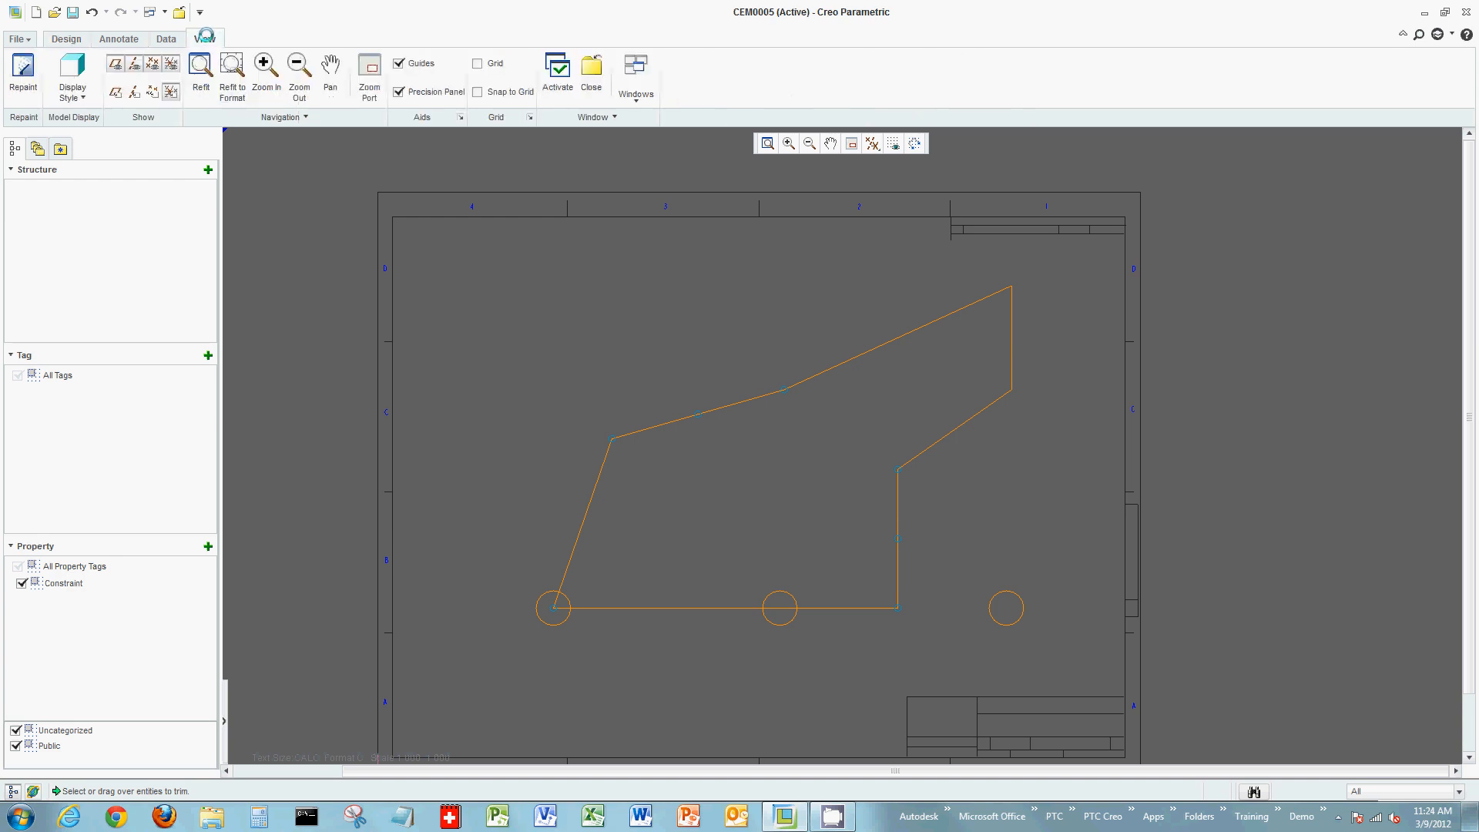
left_click(126, 41)
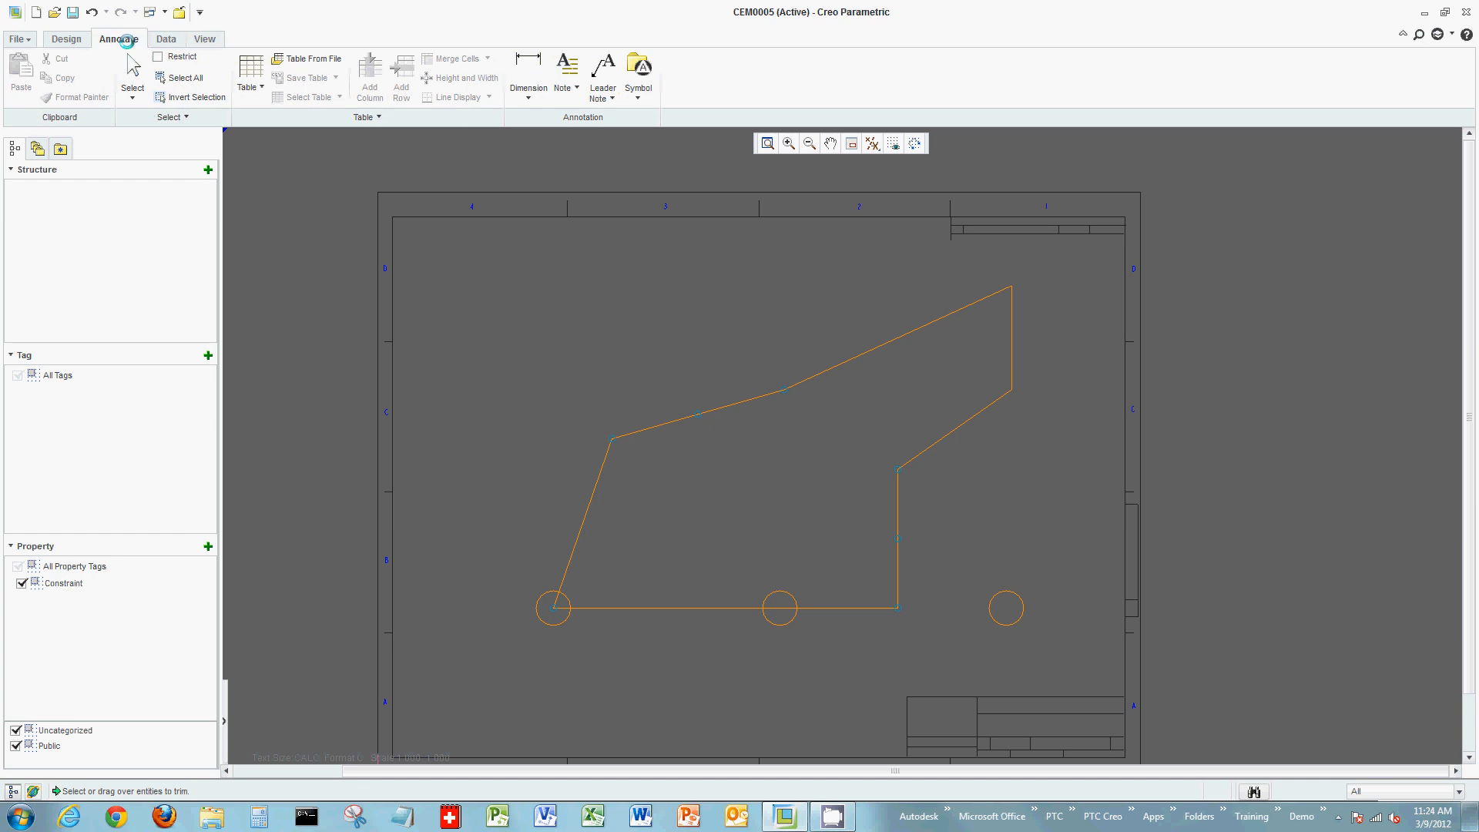
left_click(67, 39)
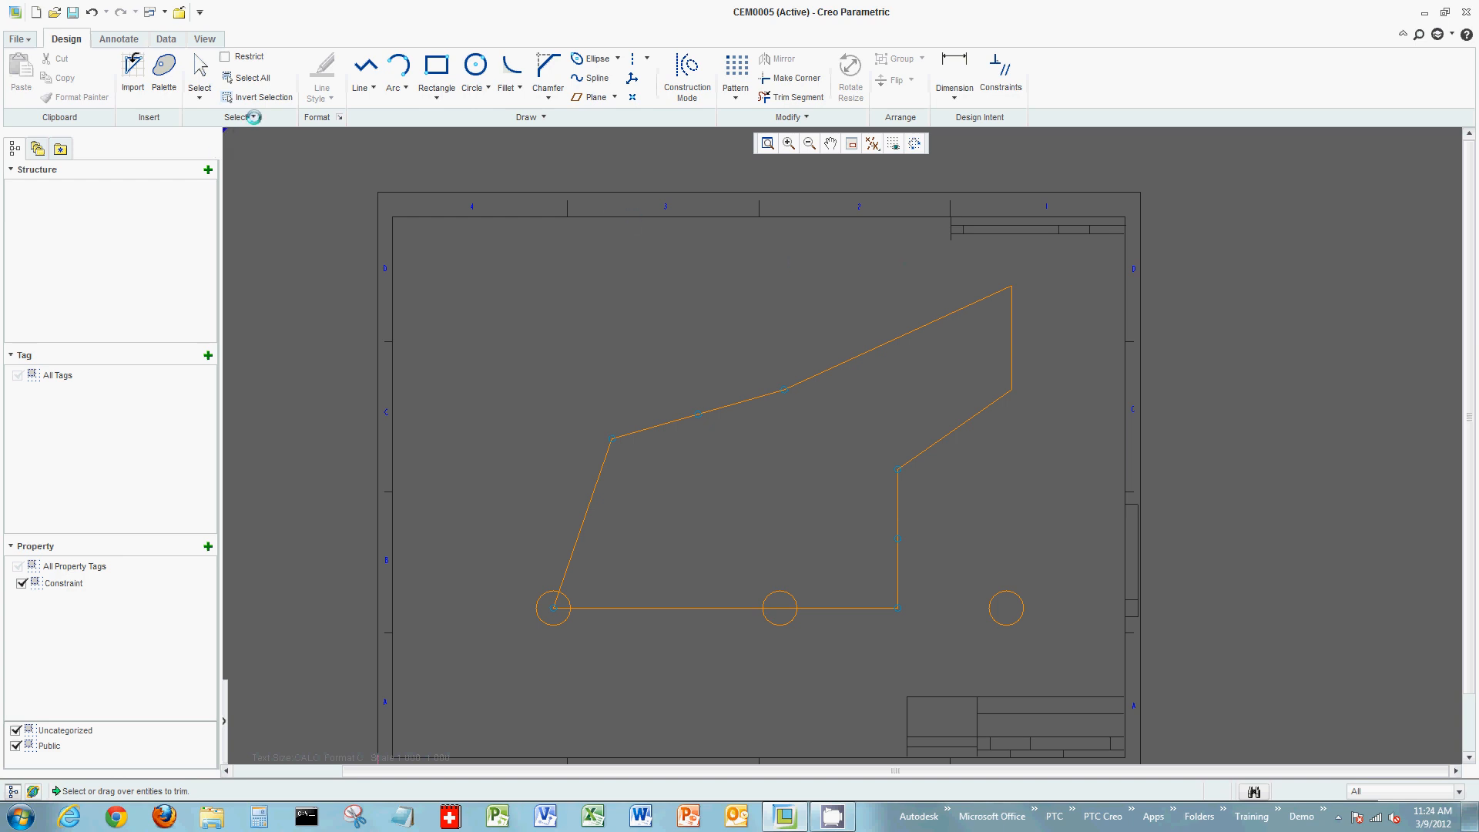
left_click(97, 38)
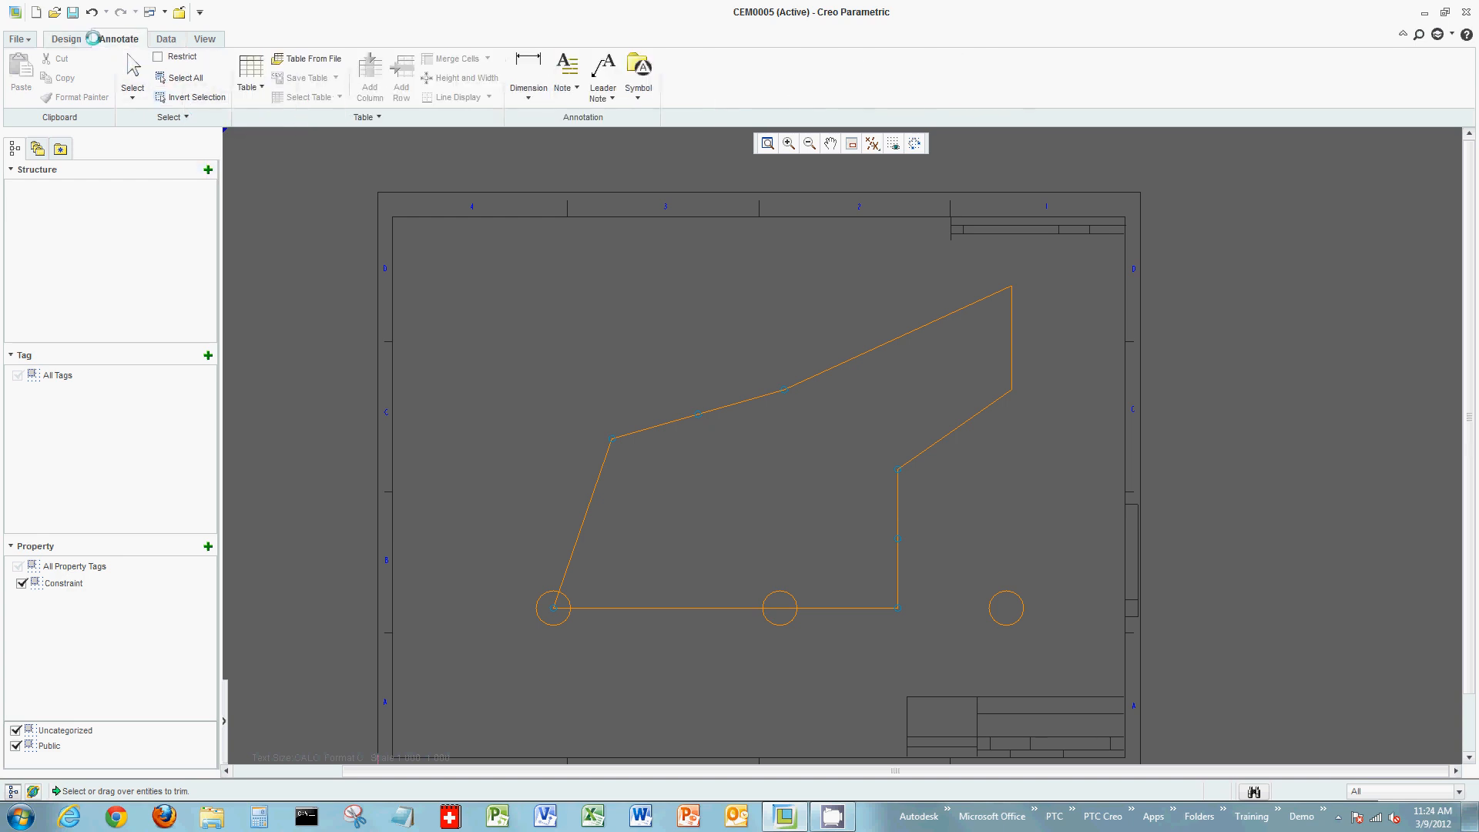
left_click(80, 38)
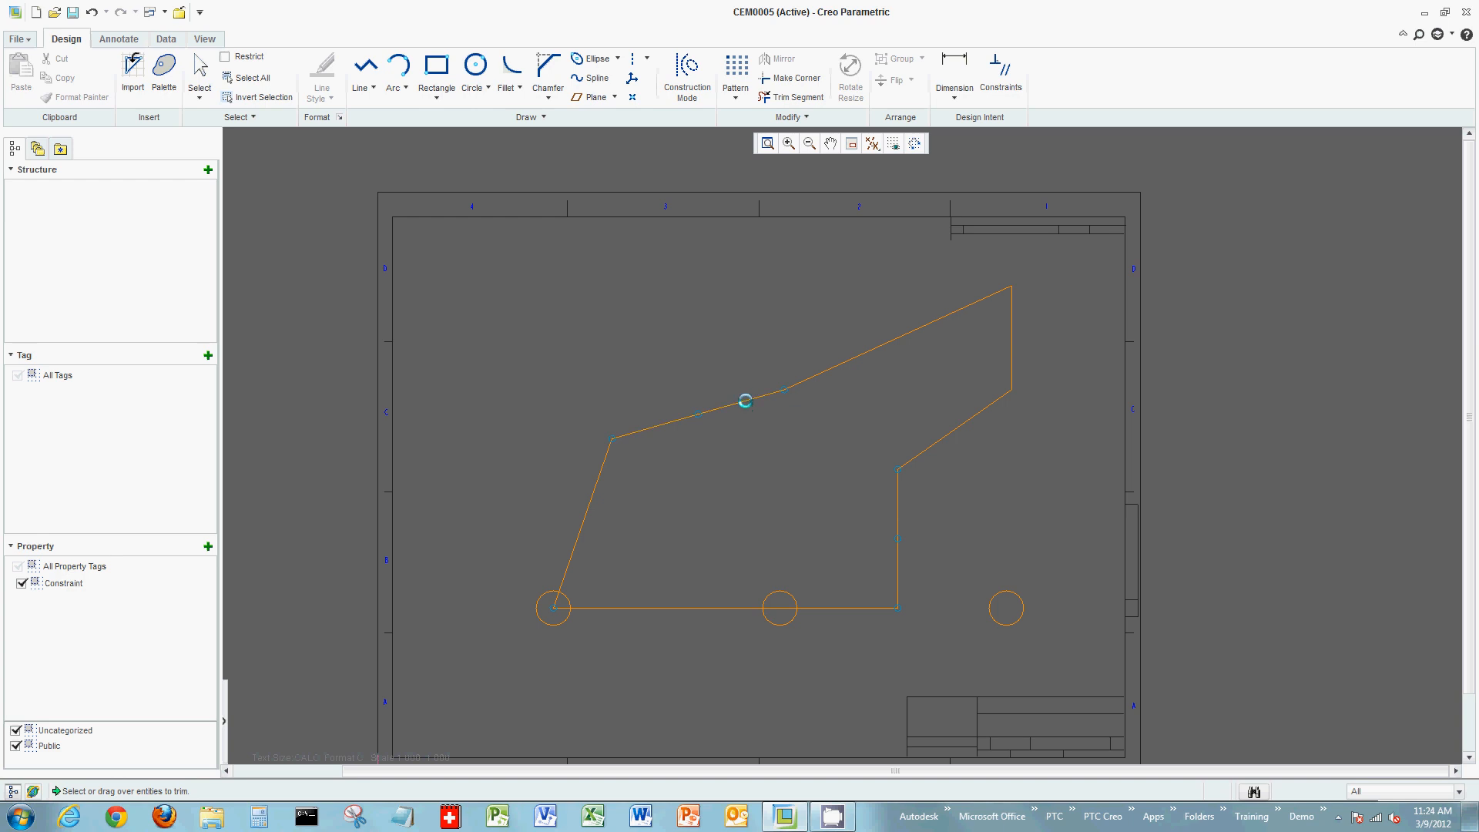
- Format the profile's slanted upper-left line with blue color and a short-dashed line font
left_click(745, 400)
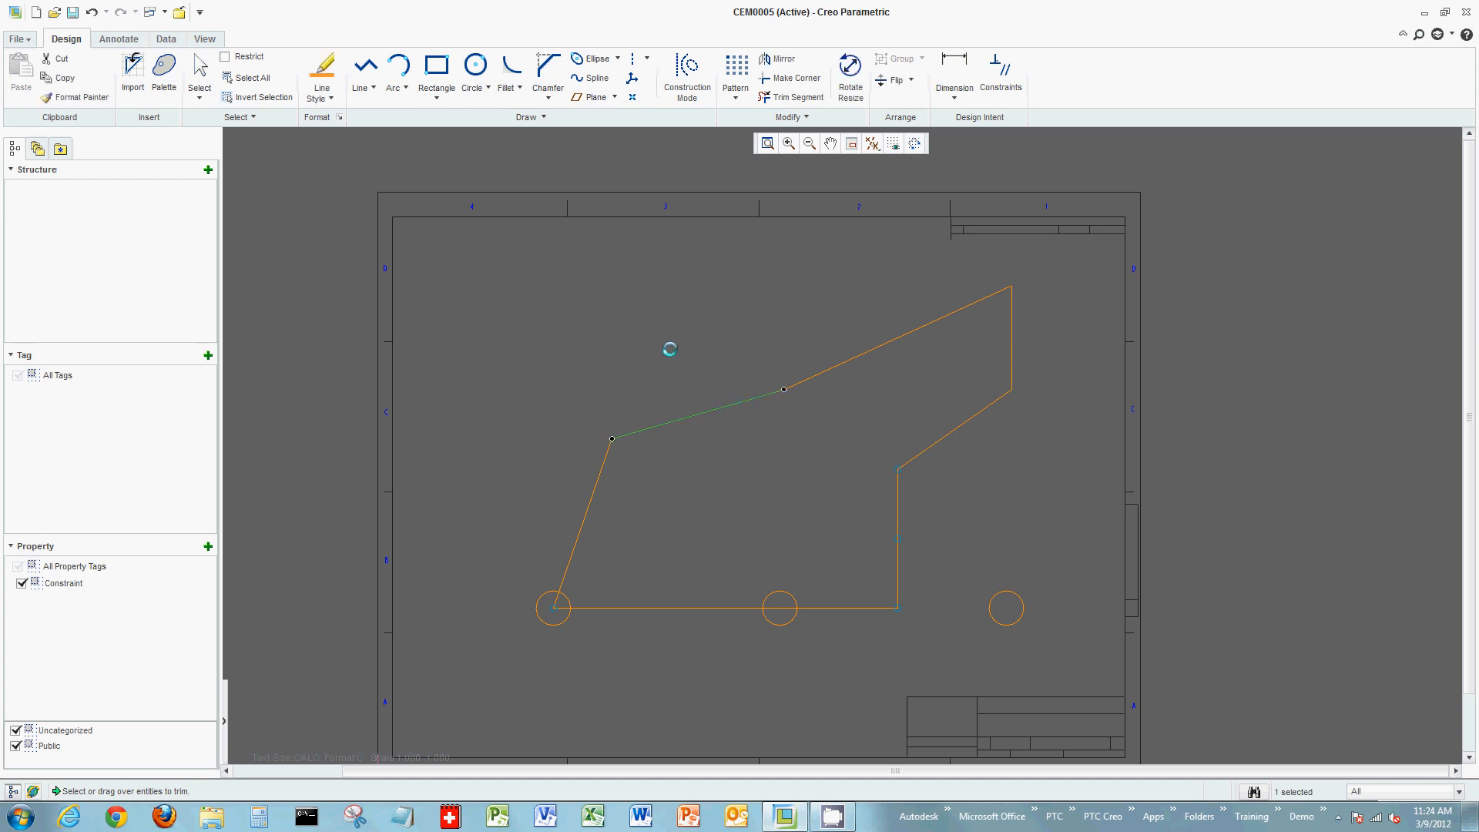
right_click(673, 345)
left_click(603, 493)
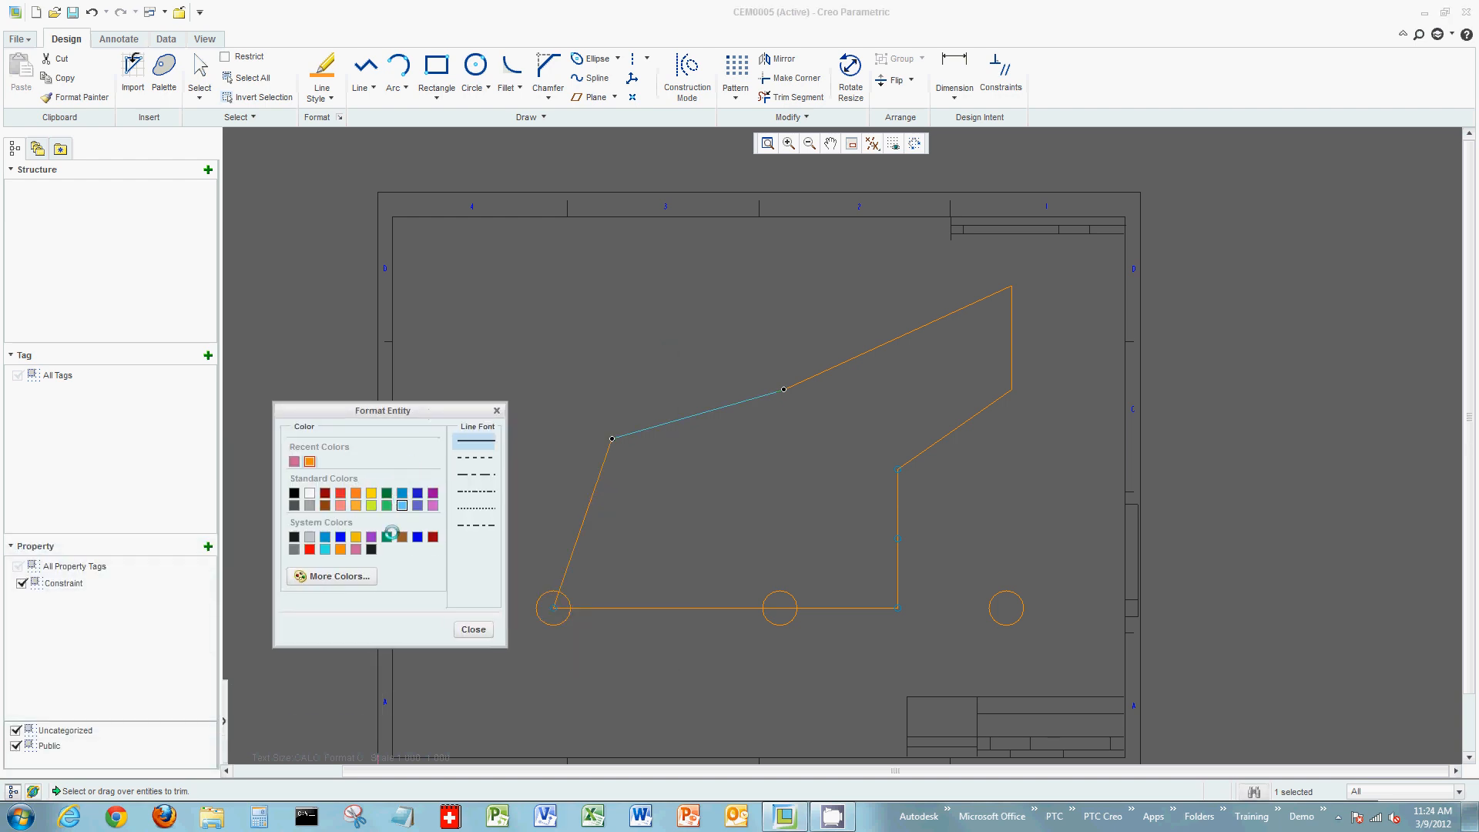
left_click(417, 537)
left_click(481, 457)
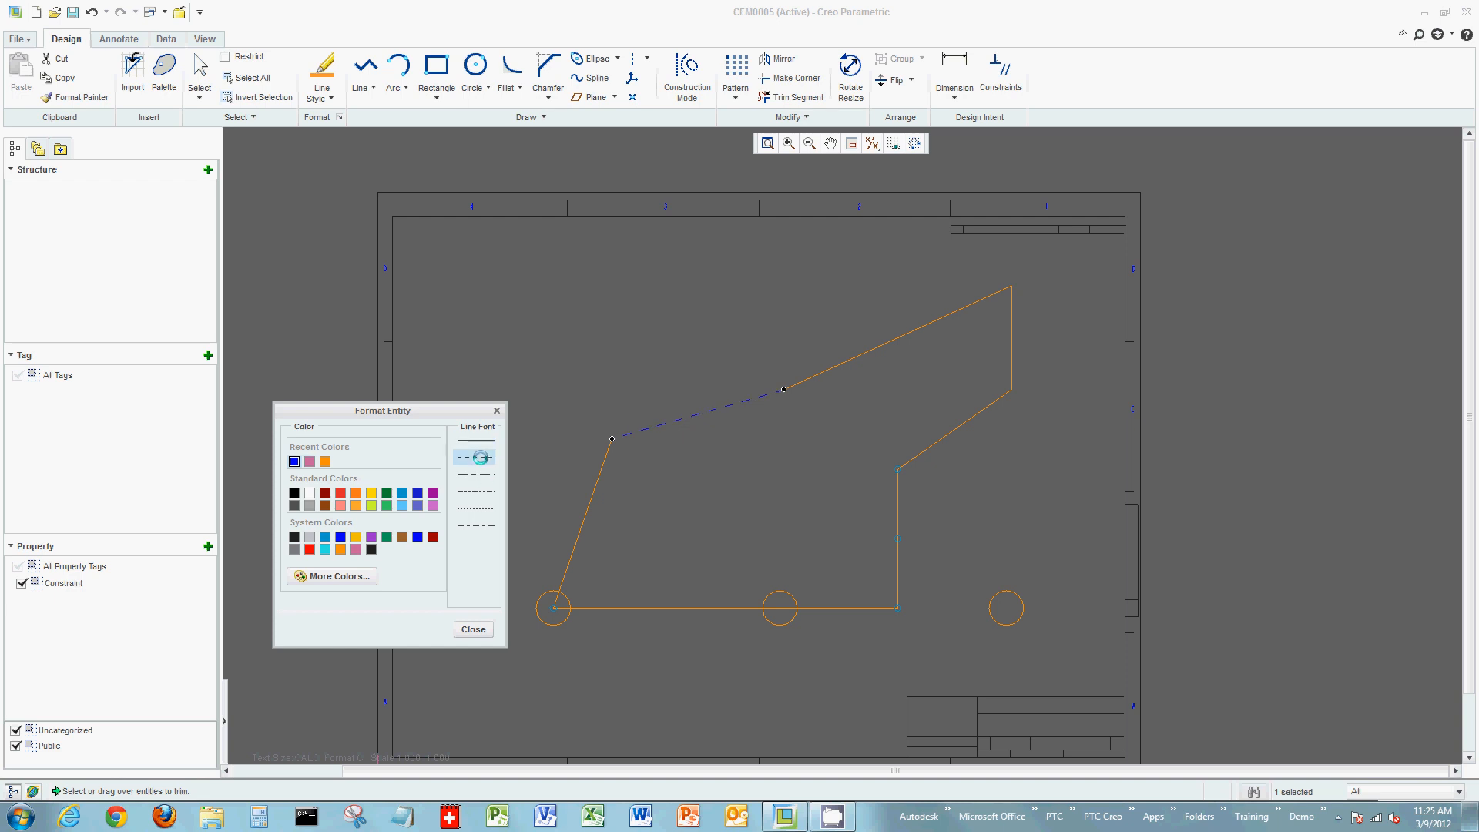
- Finish formatting the dashed line, dimension the profile's bottom line below it, and set its length to 10.00
left_click(473, 628)
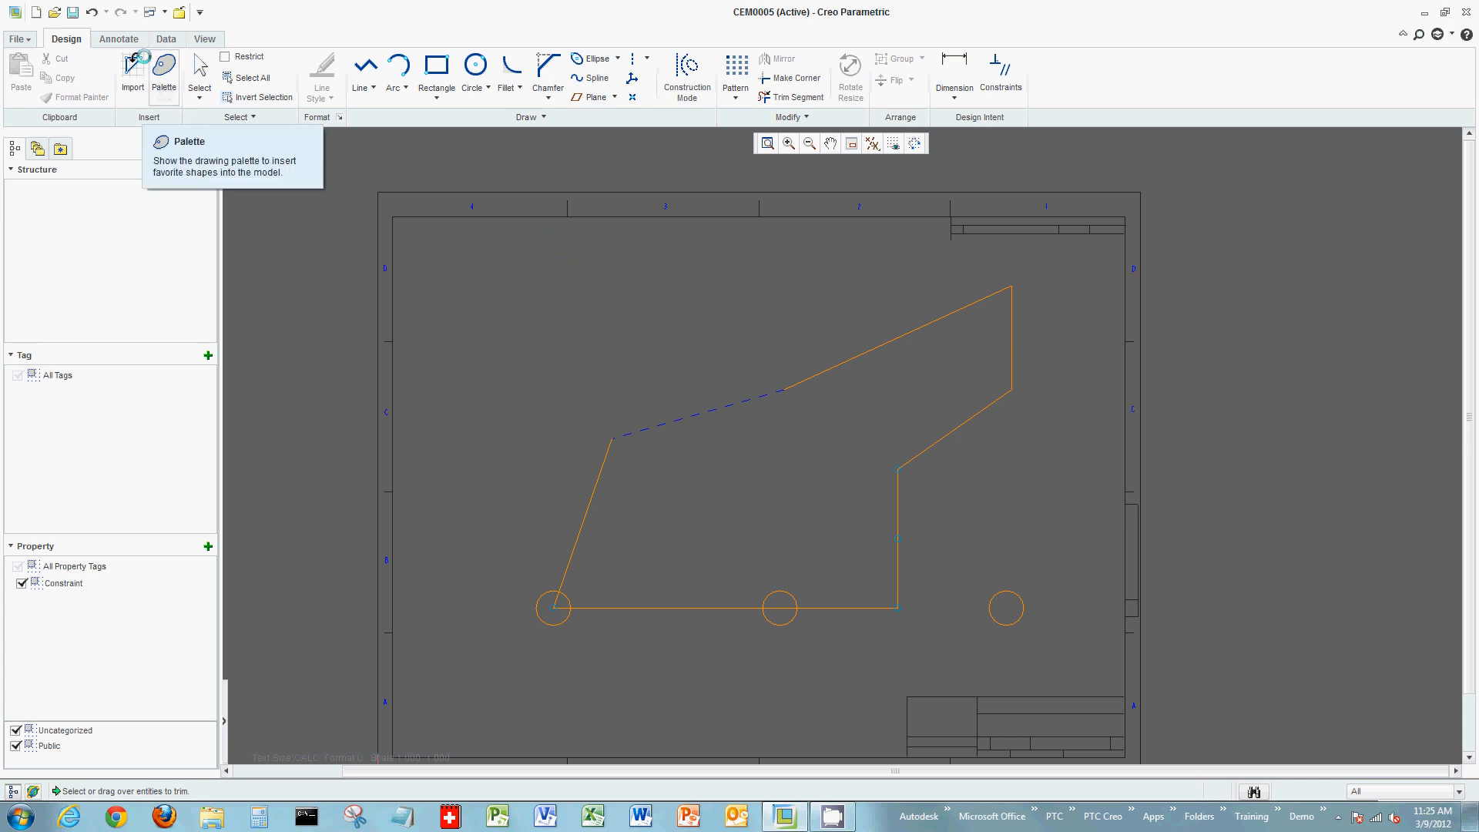
left_click(118, 38)
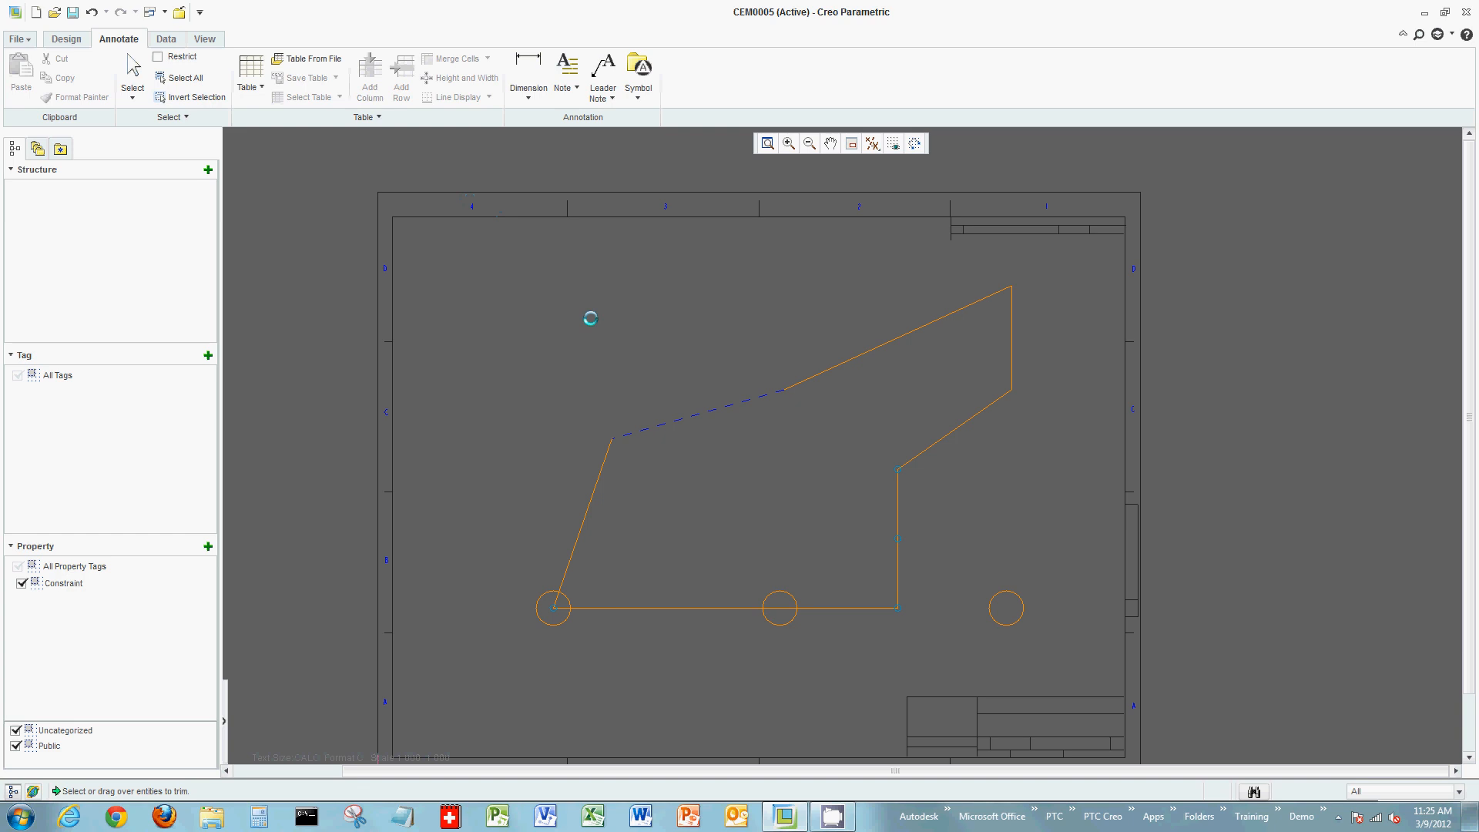
right_click(571, 259)
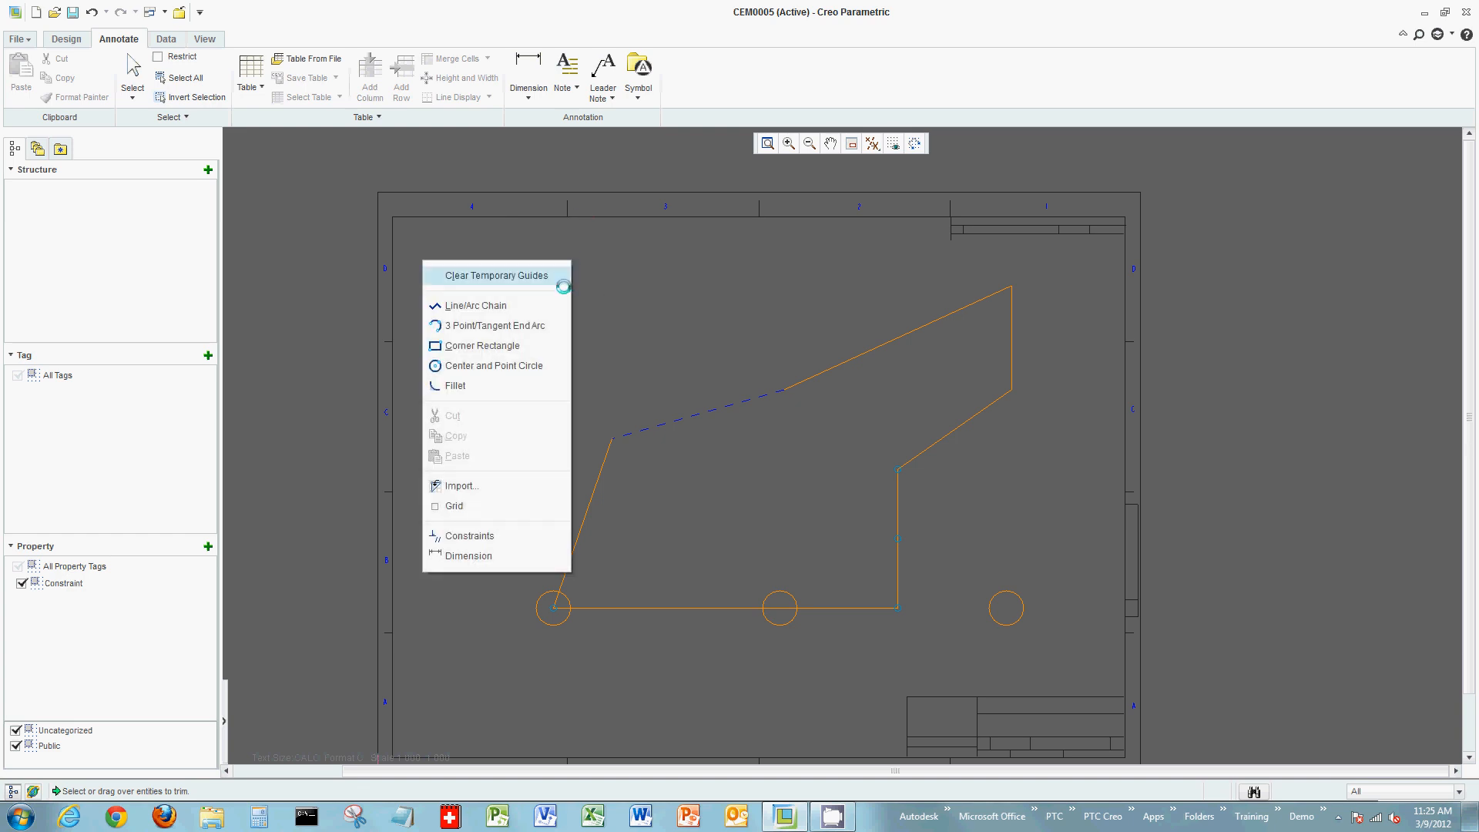
left_click(512, 556)
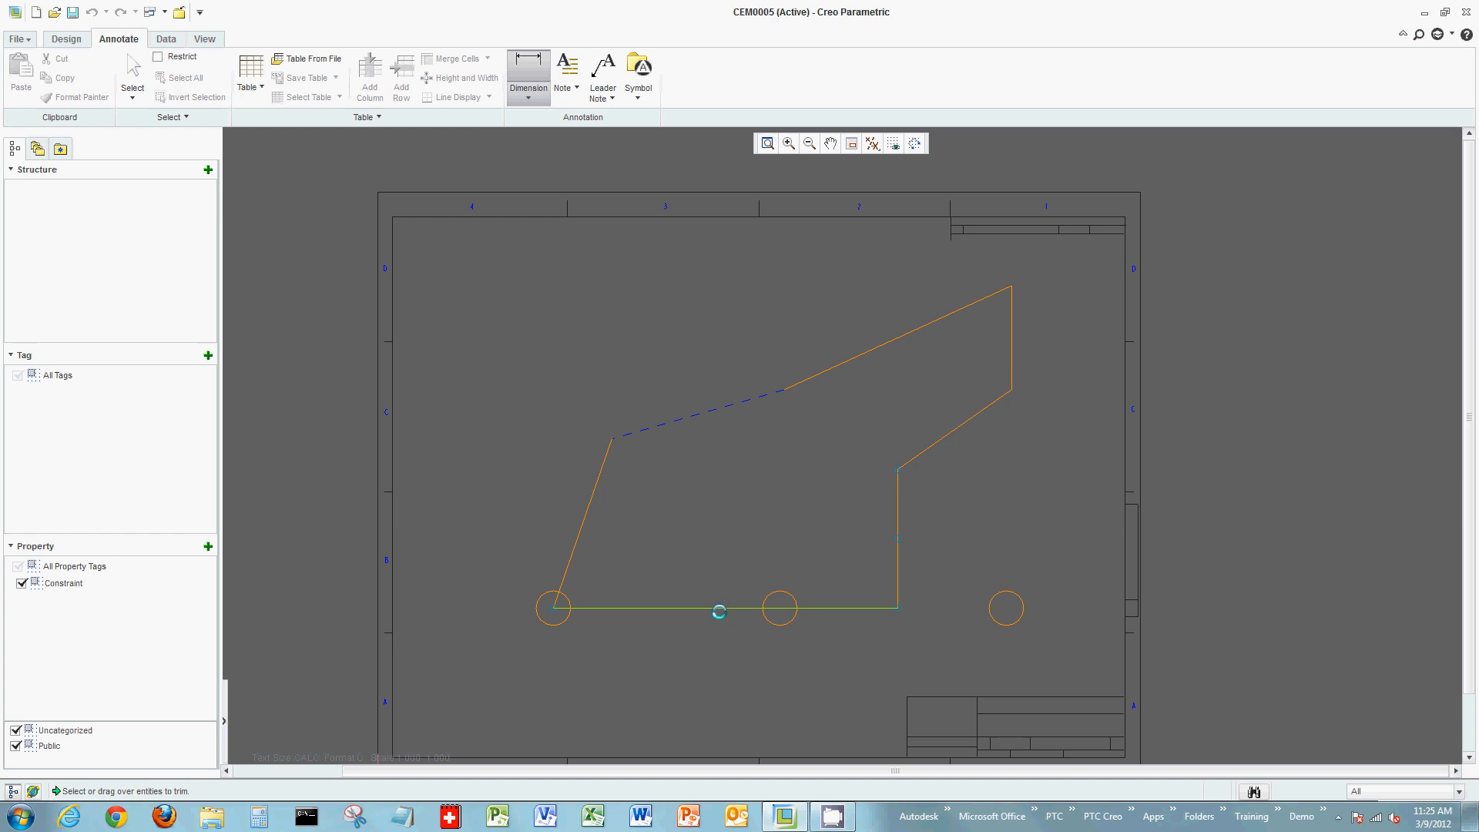
left_click(708, 608)
middle_click(709, 654)
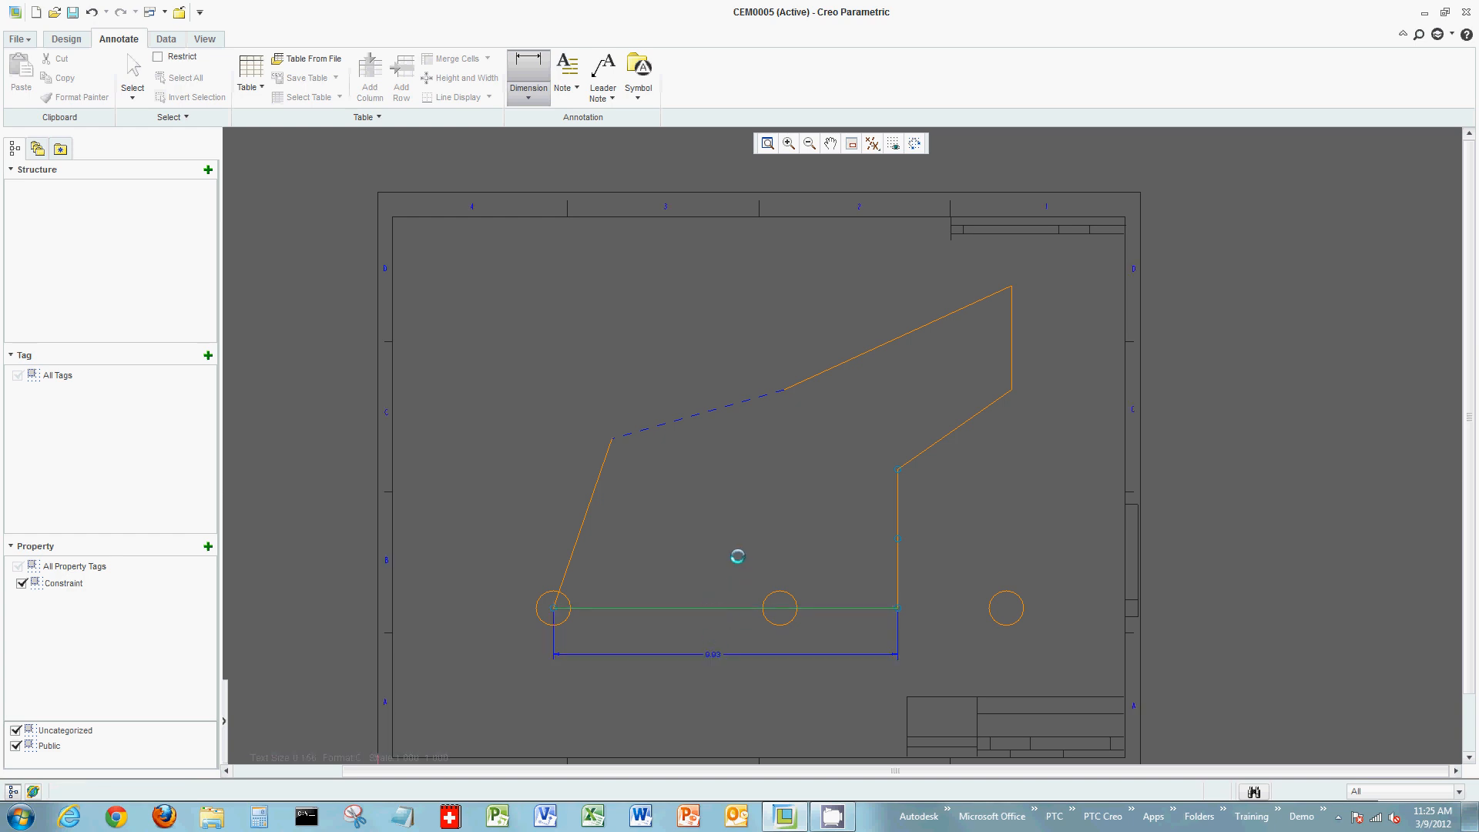
double_click(713, 653)
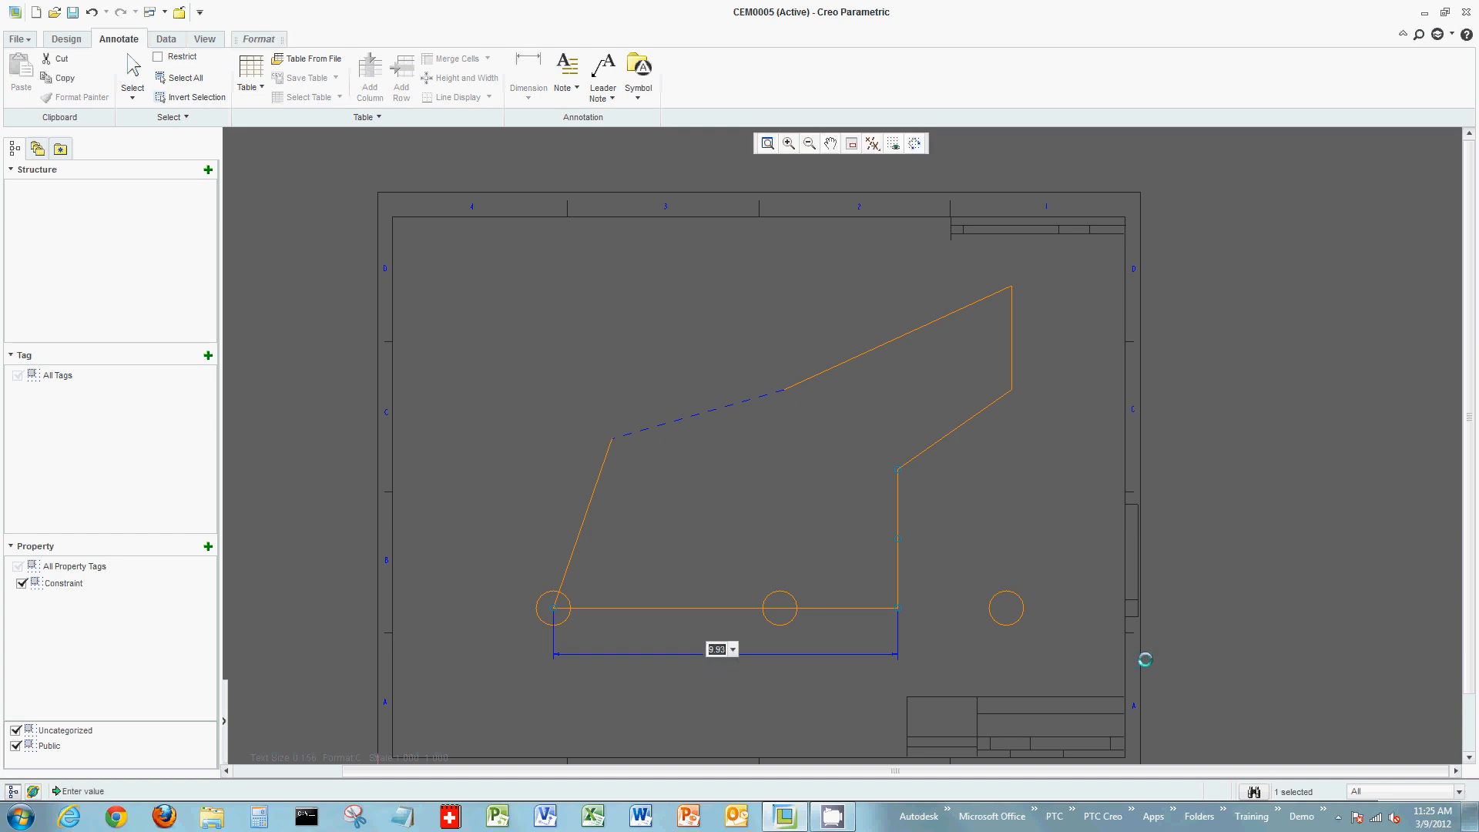
key("Return")
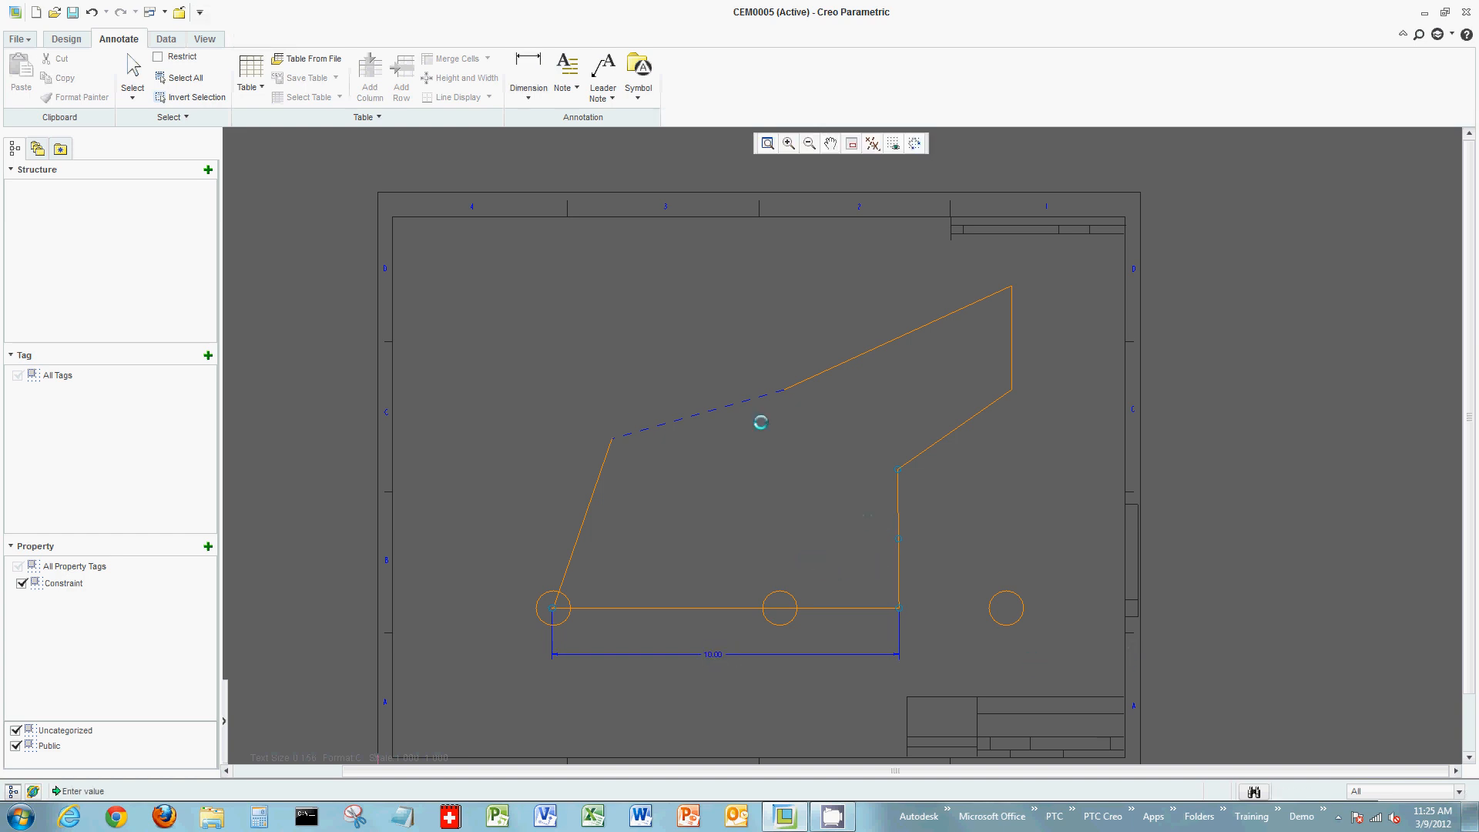
- Dimension the angle between the right vertical line and the slanted top line, and delete that dimension
left_click(528, 73)
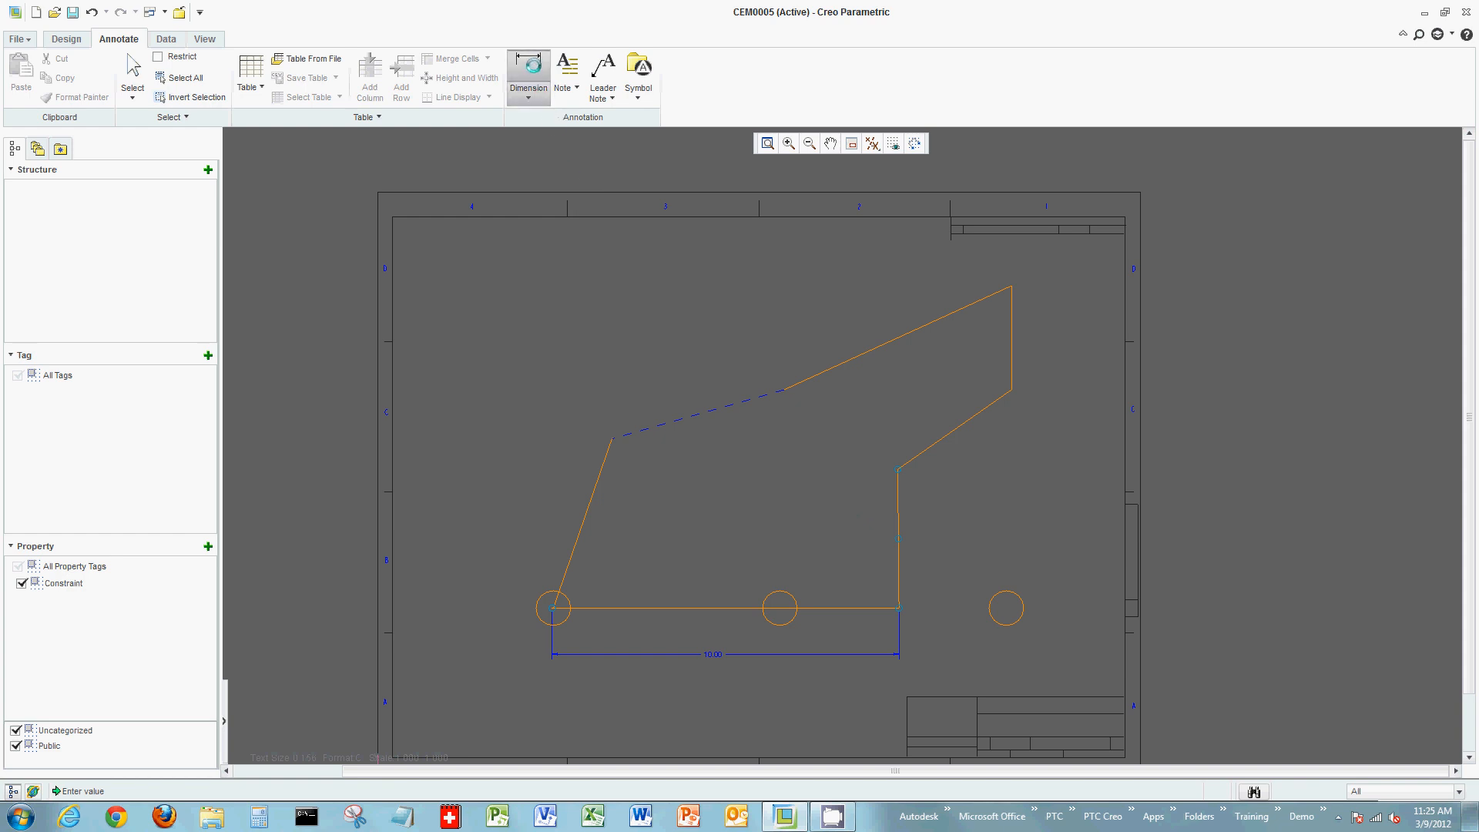
left_click(1010, 349)
left_click(957, 310)
middle_click(1030, 341)
middle_click(1063, 351)
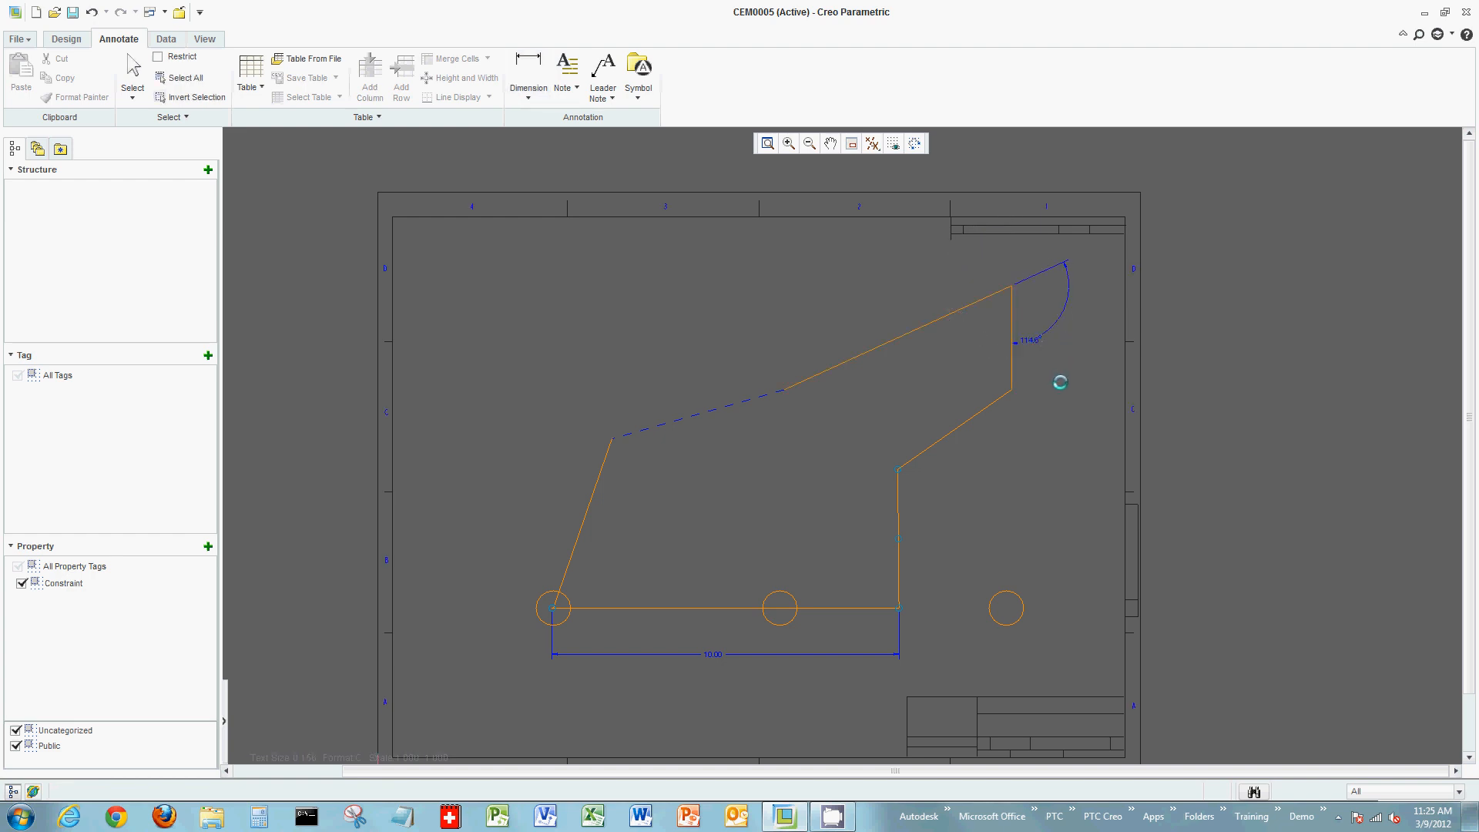
left_click_drag(1032, 339, 1061, 256)
key("Delete")
- Place an unattached note above the profile's left side with the three lines "type note here", "and here" and "and here"
left_click(577, 89)
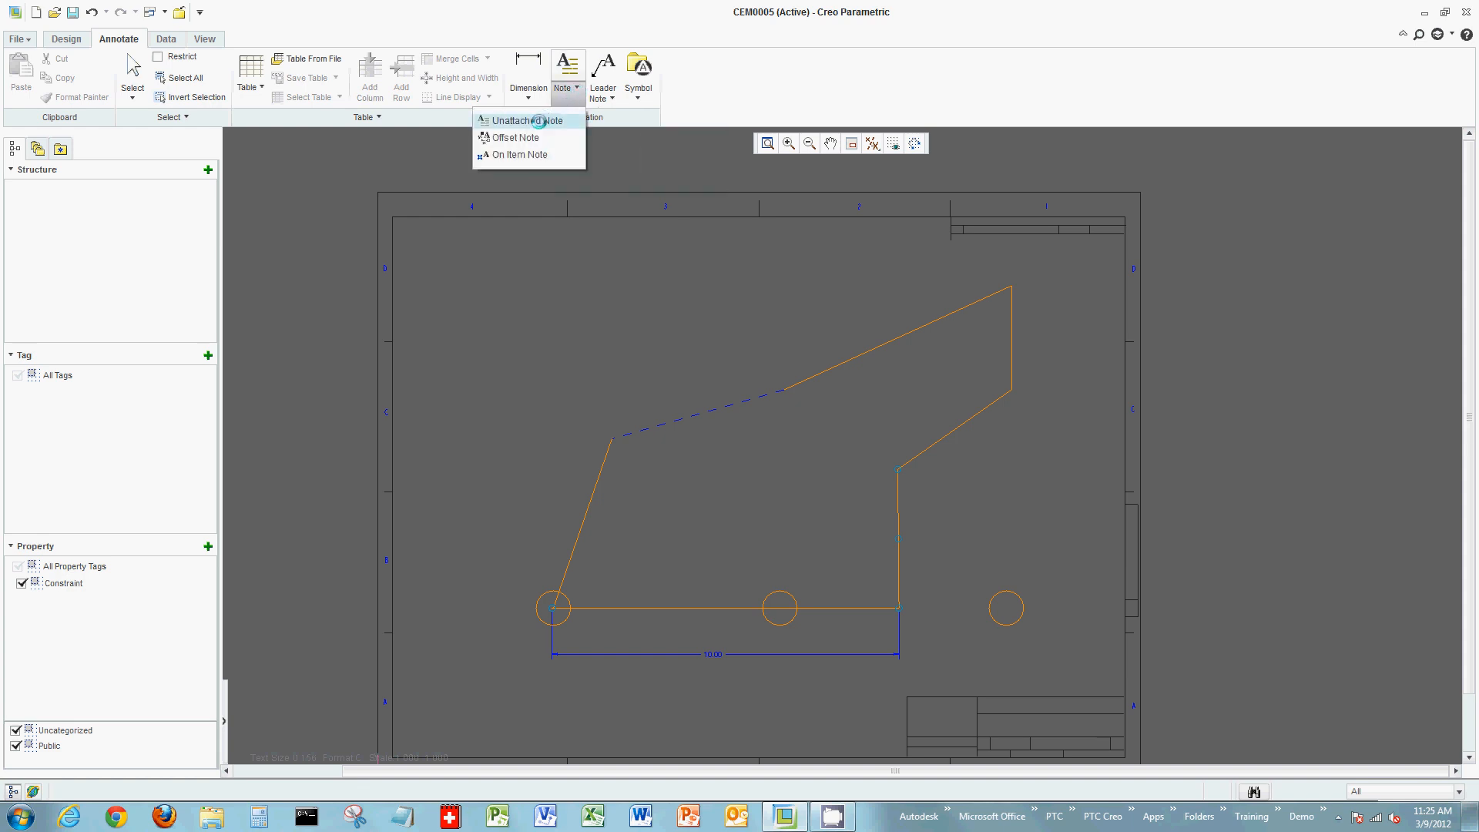
left_click(538, 121)
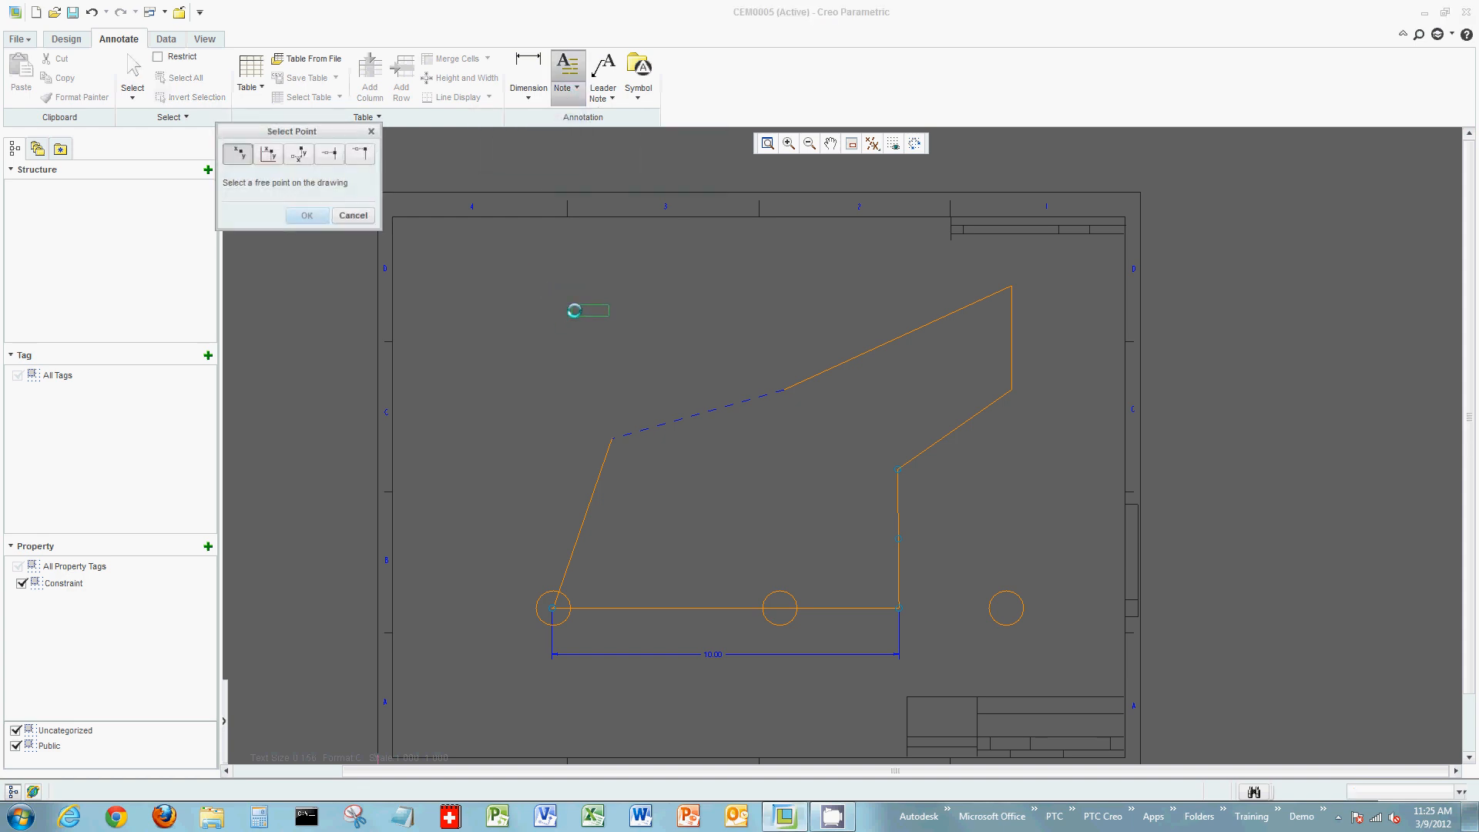
left_click(574, 311)
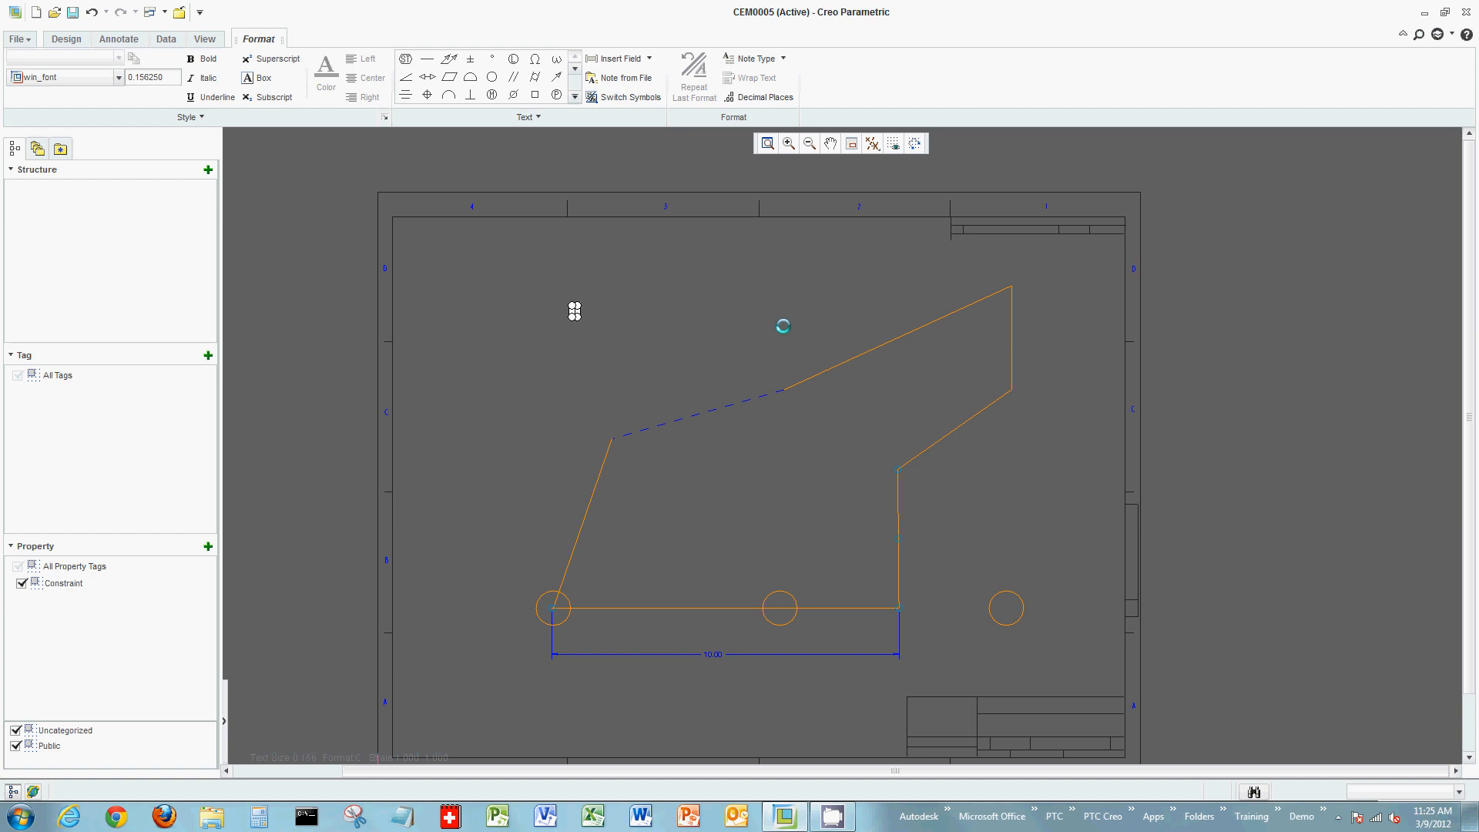
type("type note here")
key("Return")
scroll(571, 314, "up", 5)
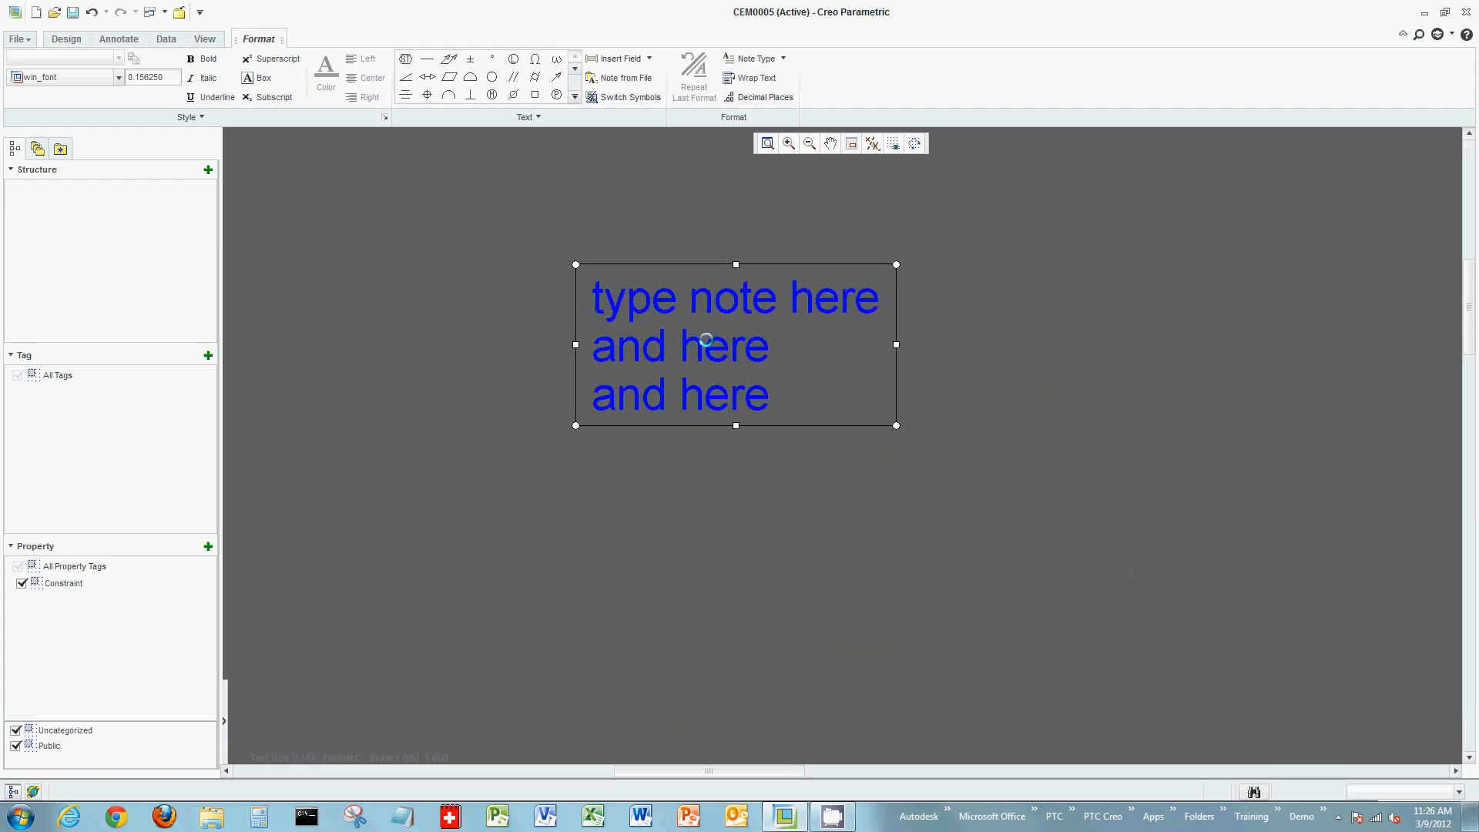
- Italicize the word "here" in the second line of the note
left_click_drag(770, 347, 679, 347)
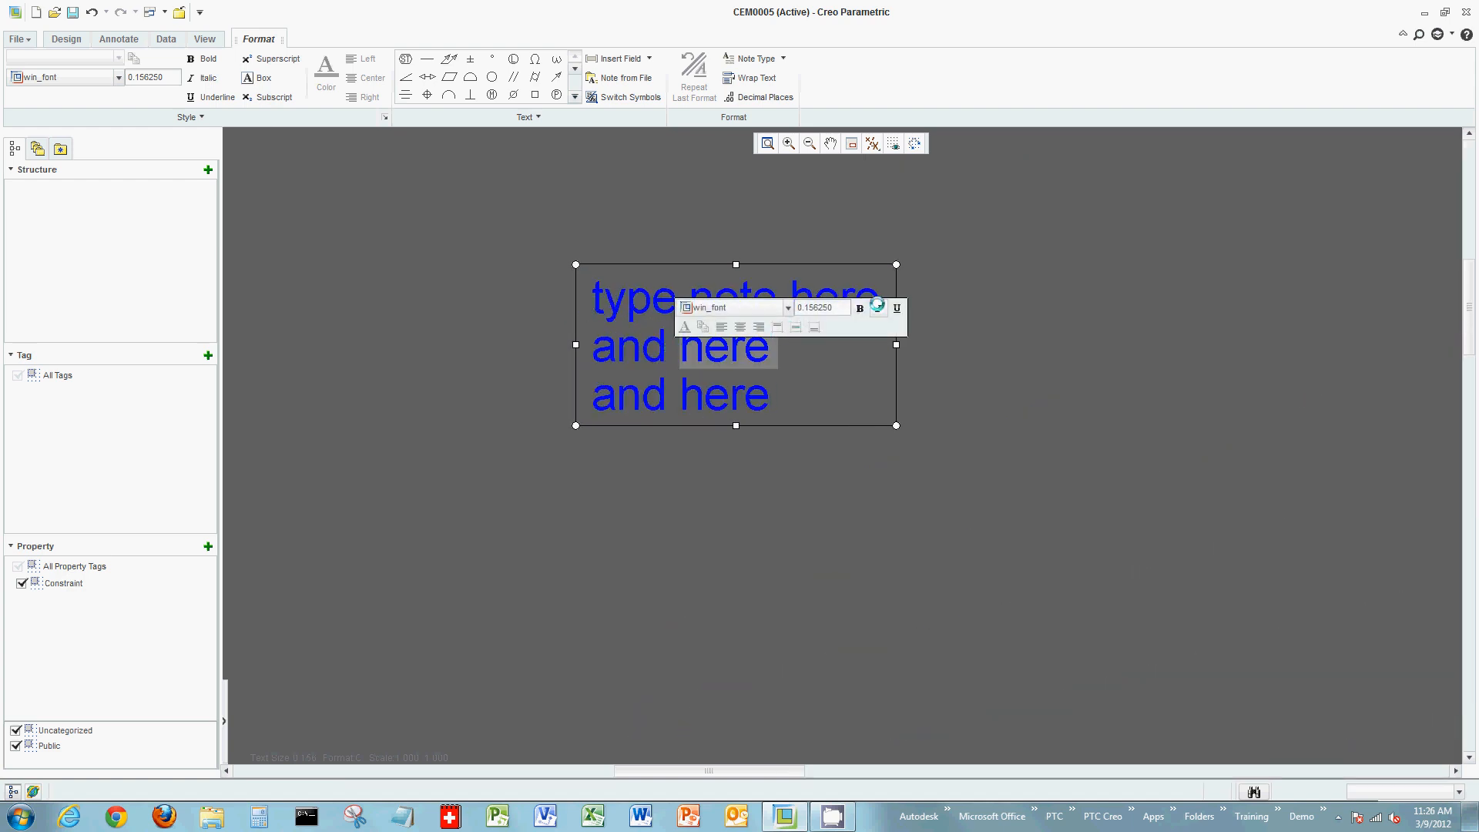
left_click(876, 308)
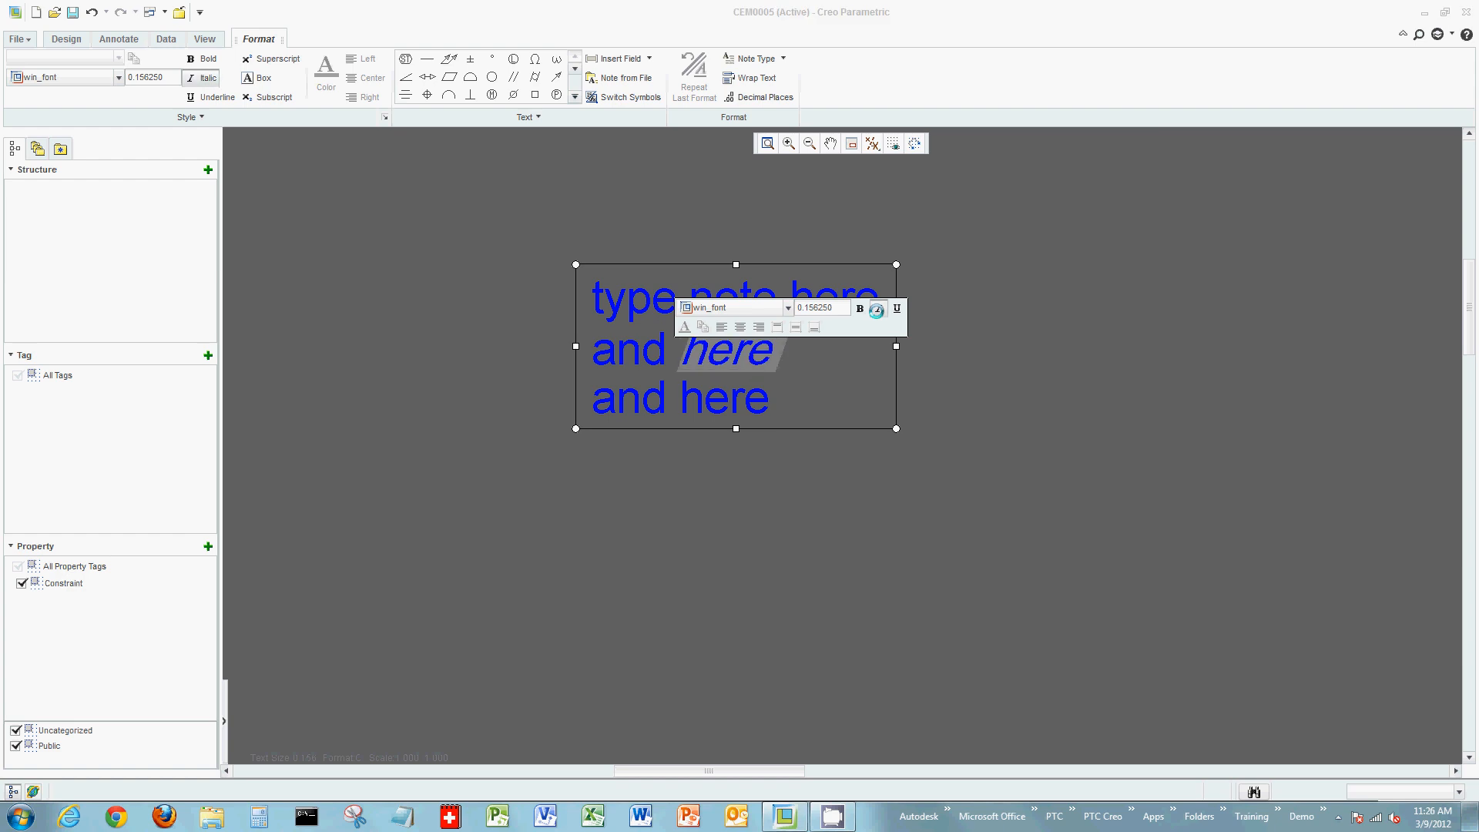
left_click(970, 362)
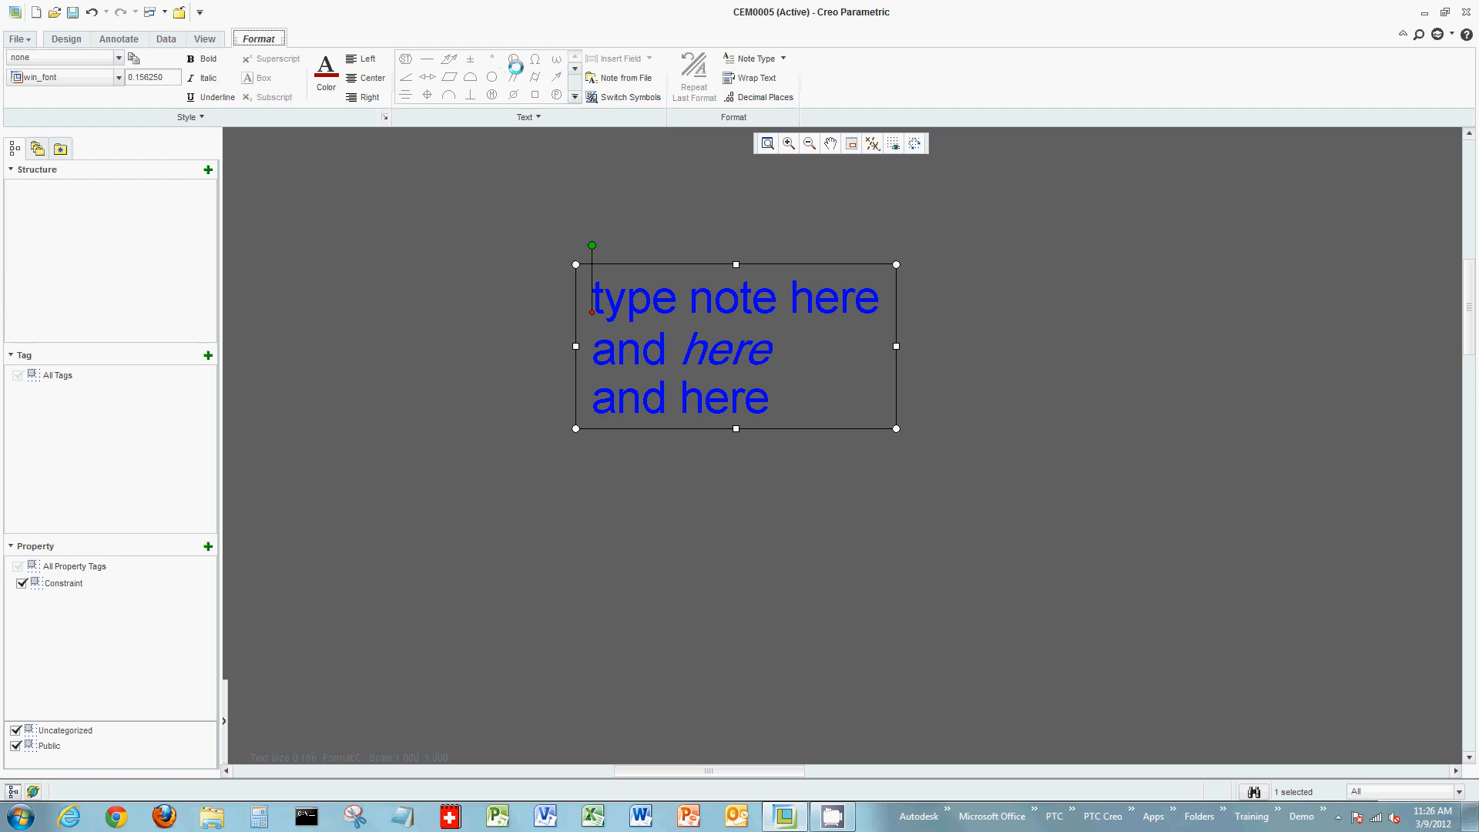
mouse_move(575, 347)
left_mouse_down()
mouse_move(522, 344)
mouse_move(571, 341)
left_mouse_up()
left_click_drag(589, 245, 566, 225)
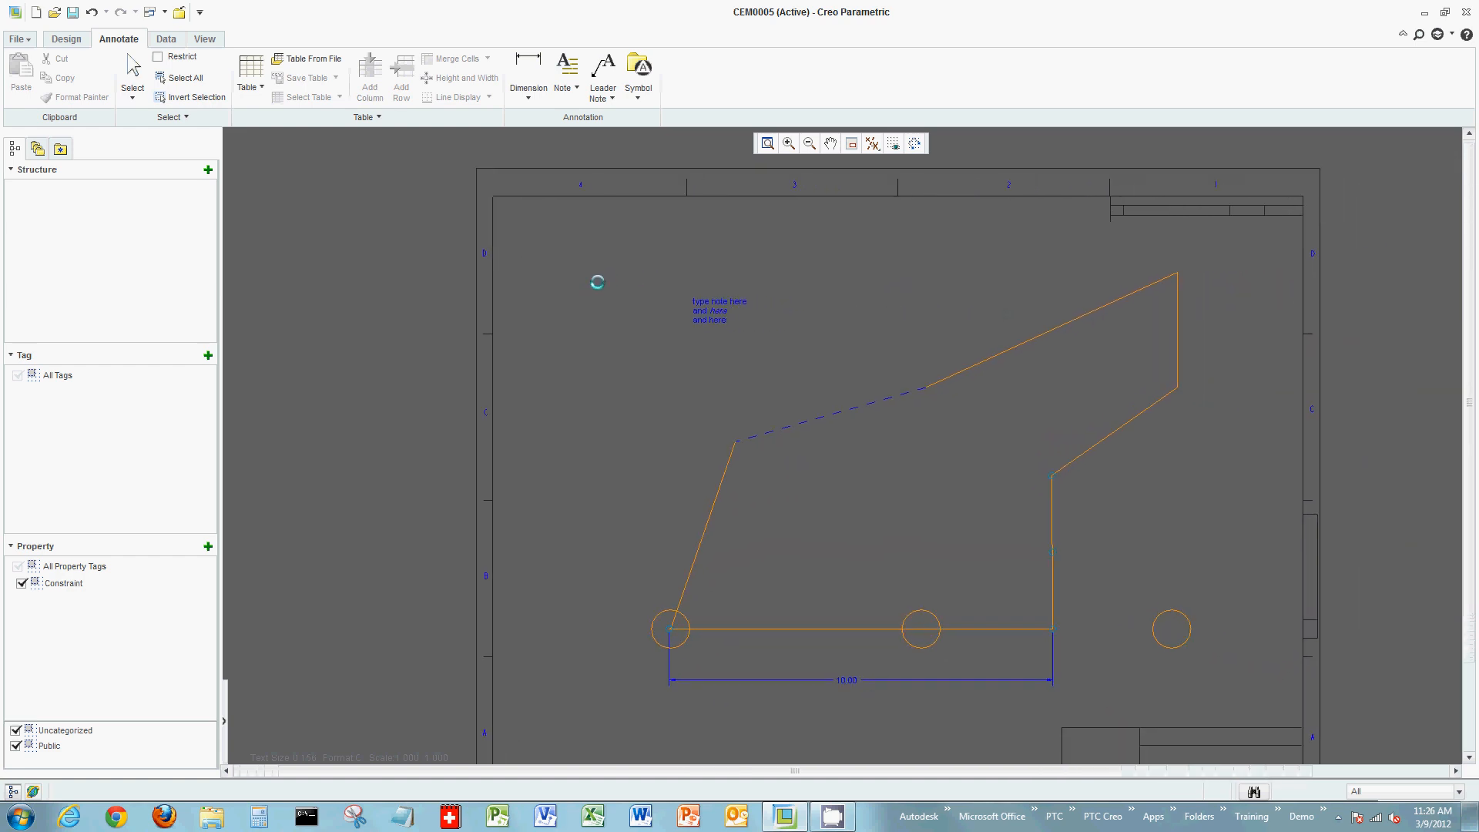
- Copy the profile's lower-right slanted line to the open area beside the left edge and move its upper endpoint to make it horizontal, meeting that edge
left_click(71, 39)
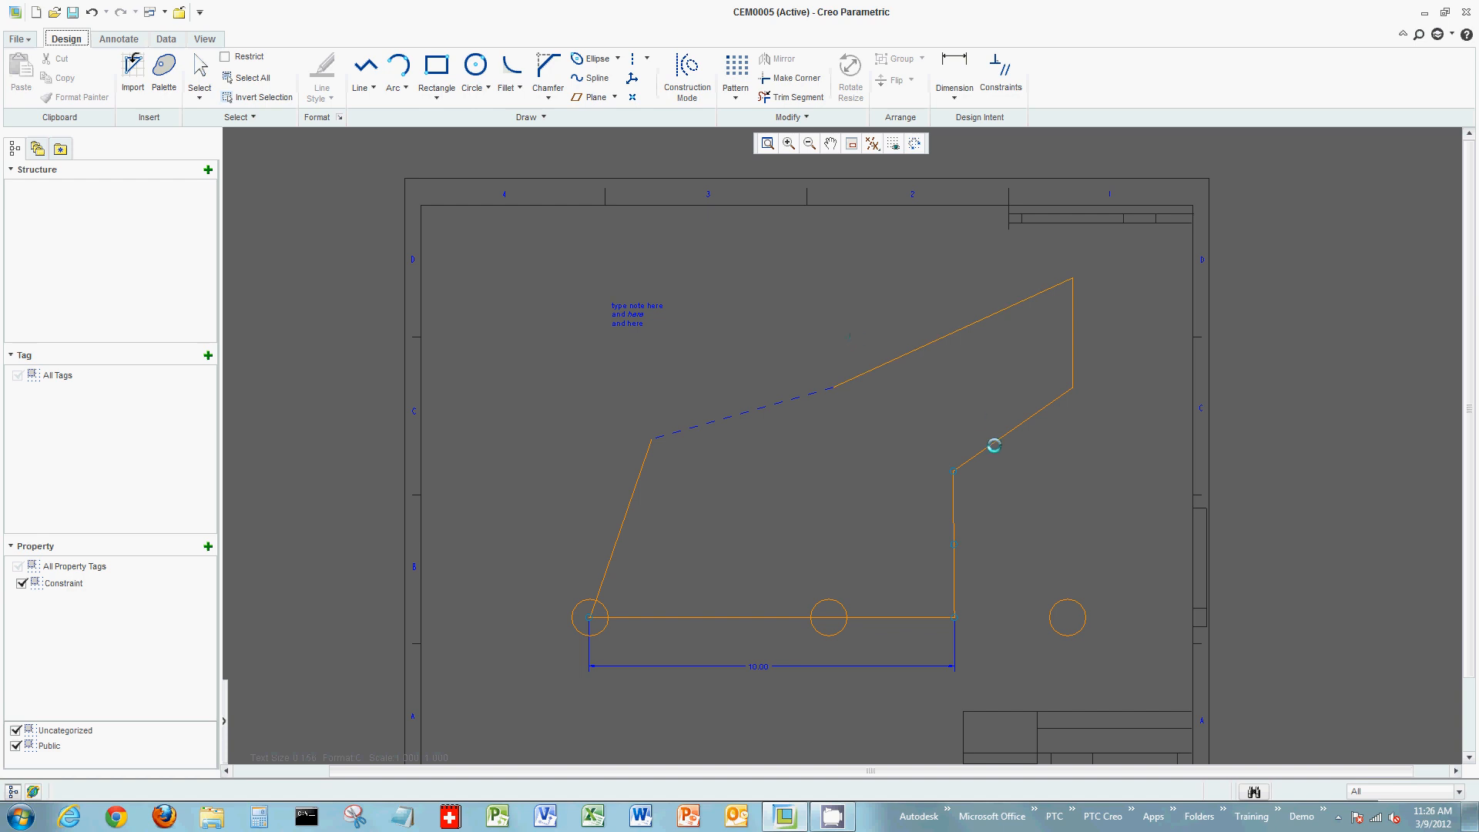
left_click(1007, 446)
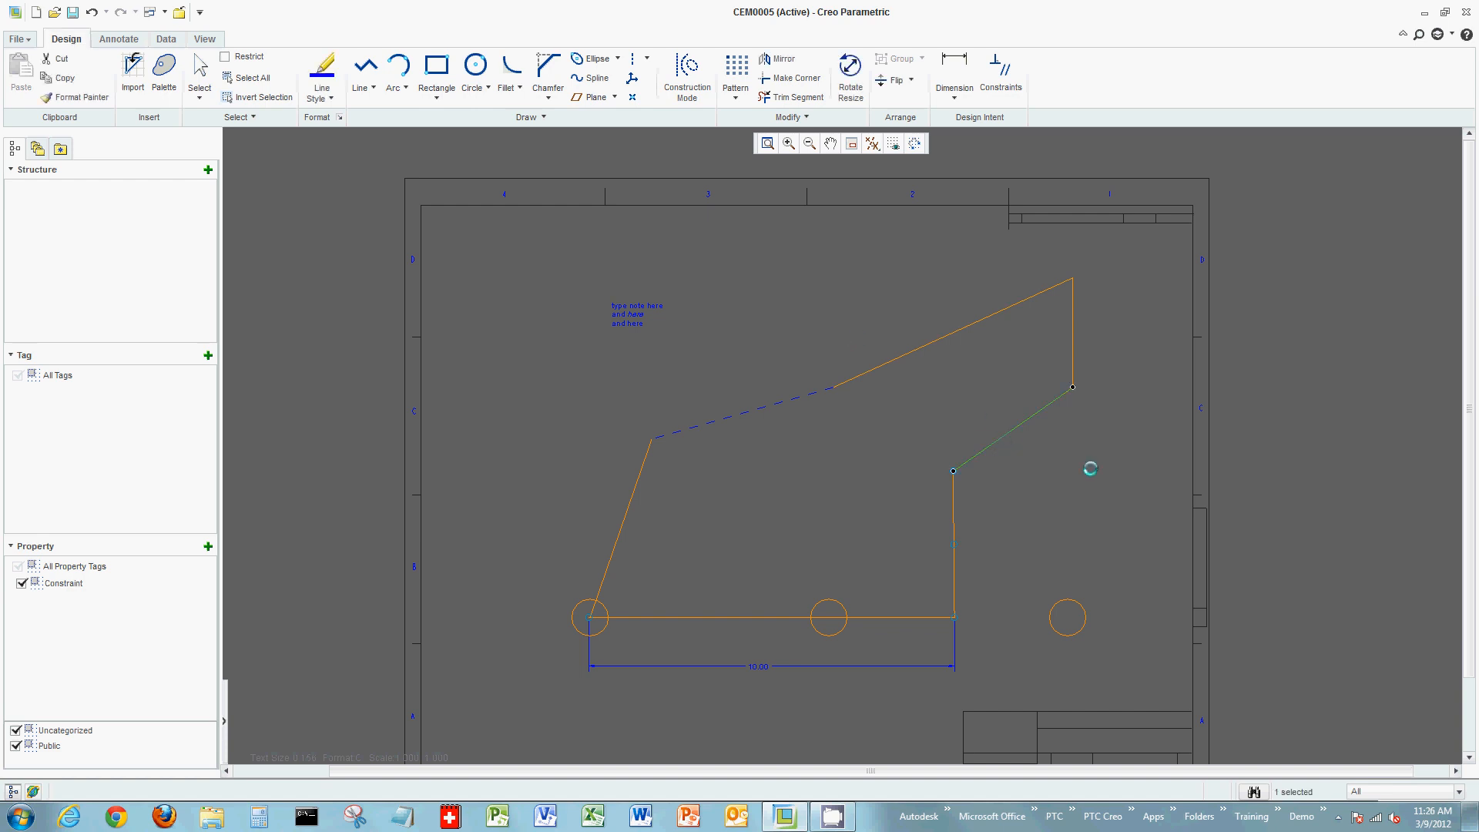
key("ctrl+c")
left_click_drag(838, 446, 560, 409)
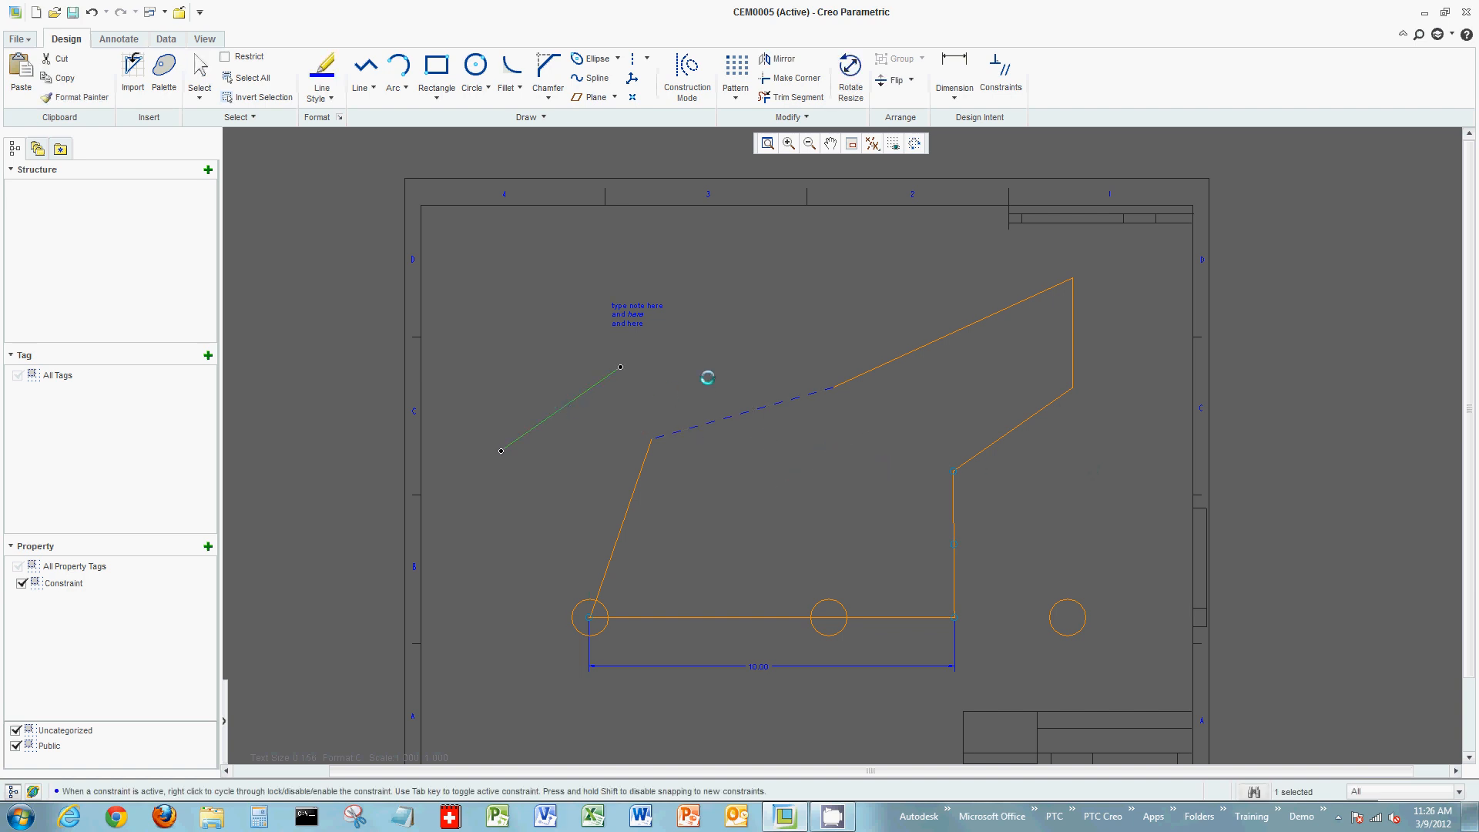
left_click_drag(621, 368, 650, 452)
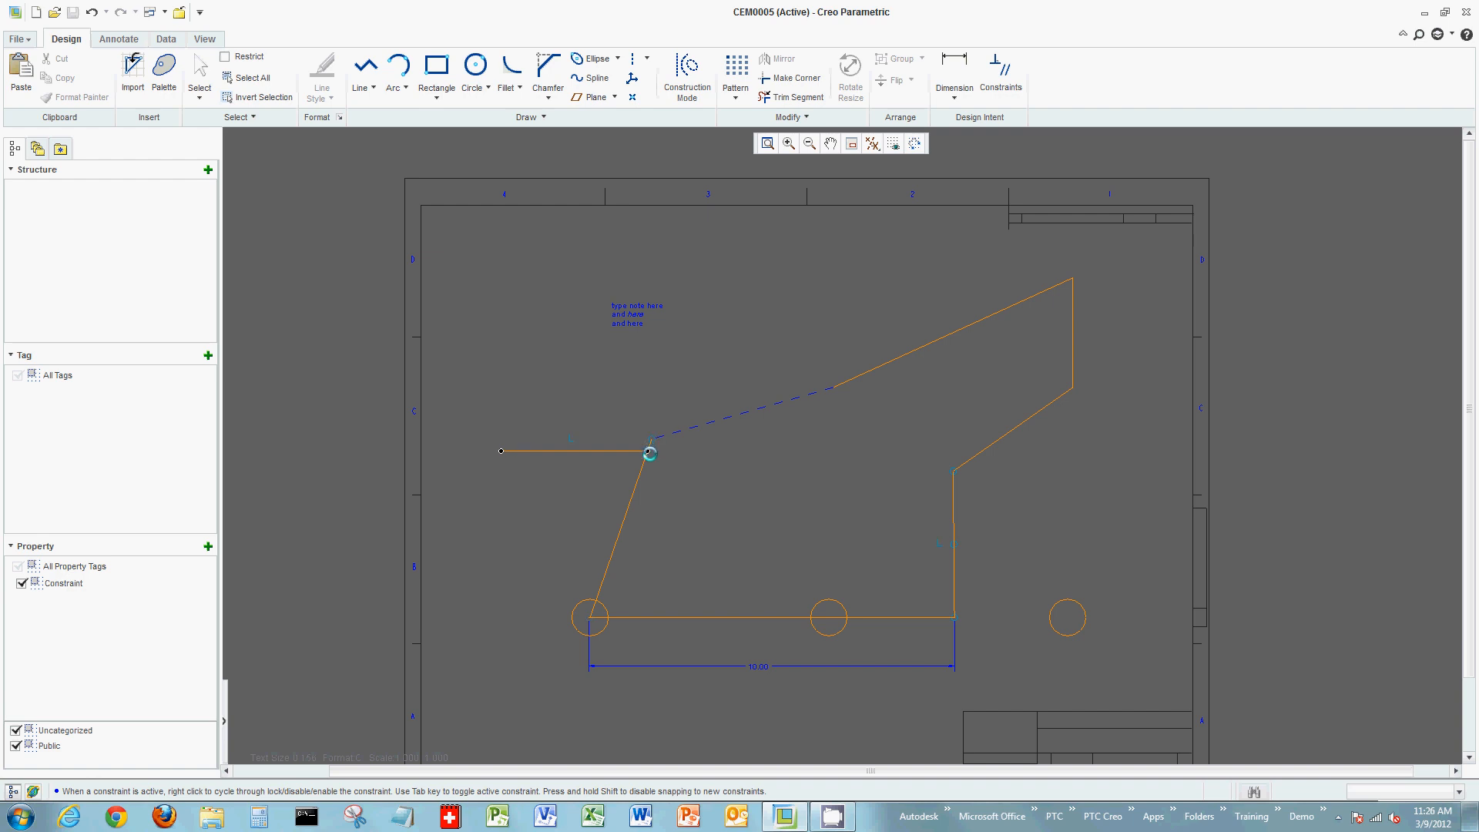
left_click(753, 346)
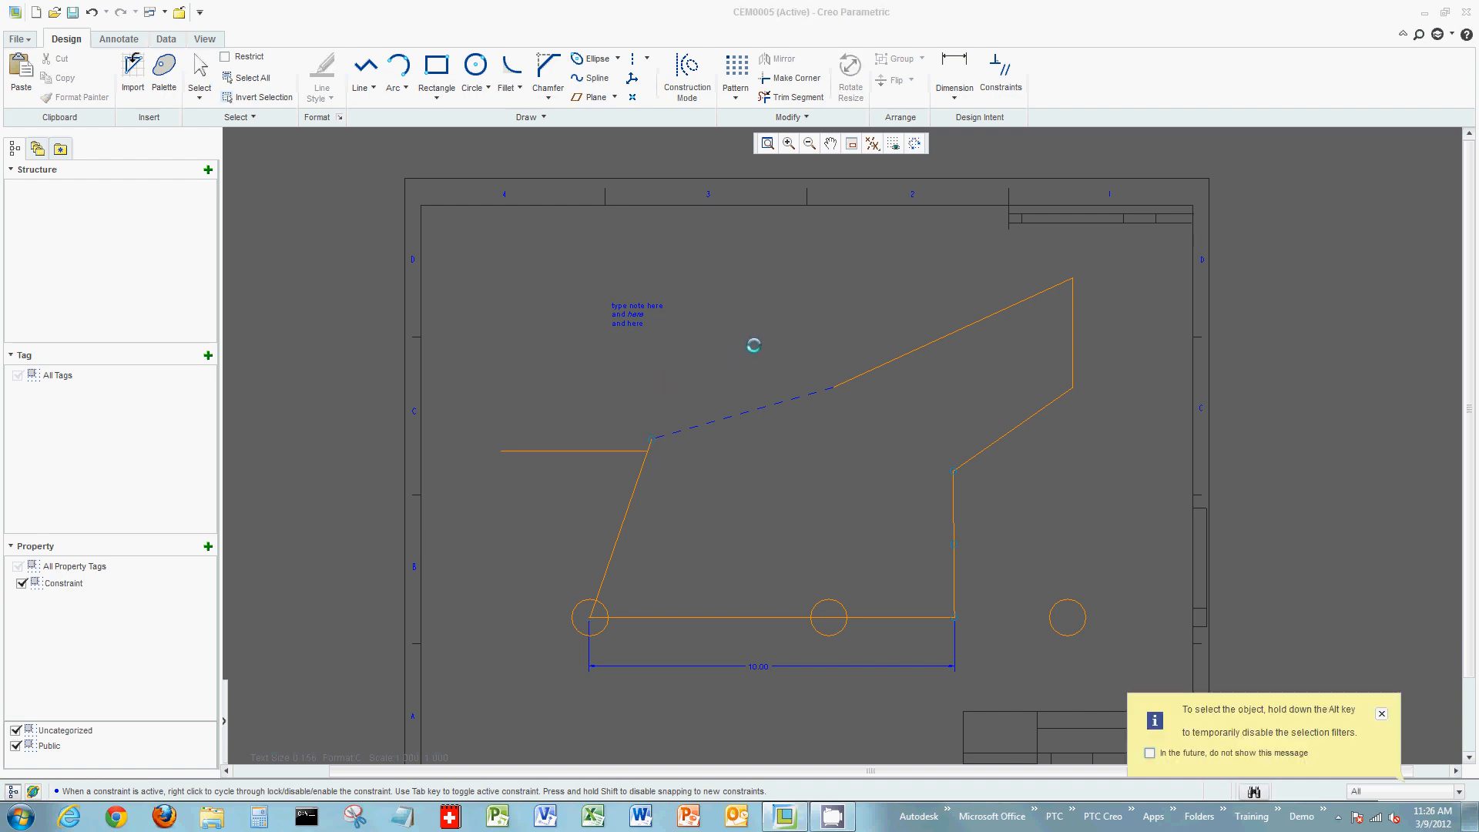
left_click(1175, 754)
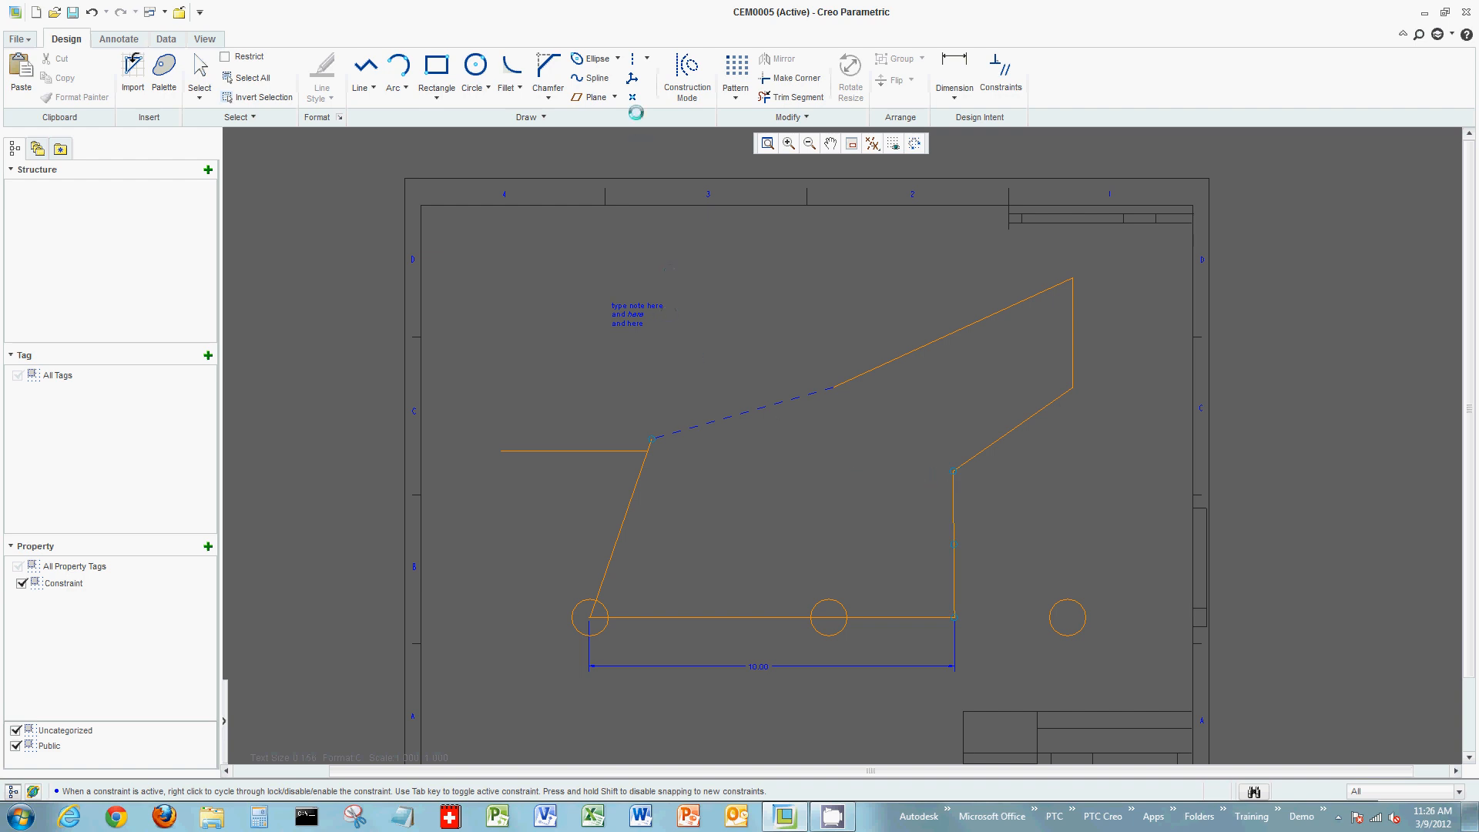
- Draw a vertical centerline through the profile at X about 8.94 and mirror the slanted left edge across it
left_click(631, 57)
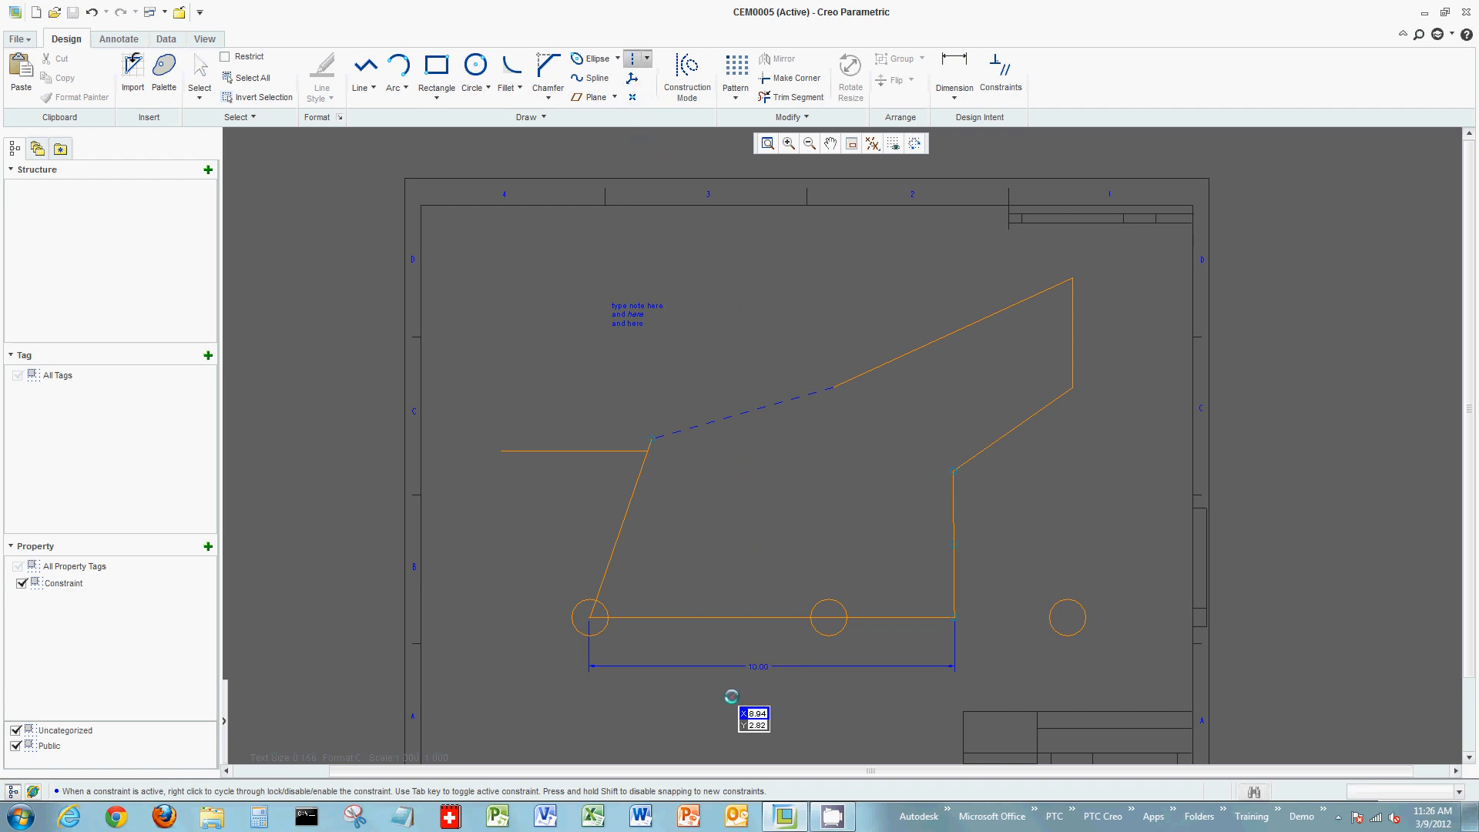
left_click(732, 437)
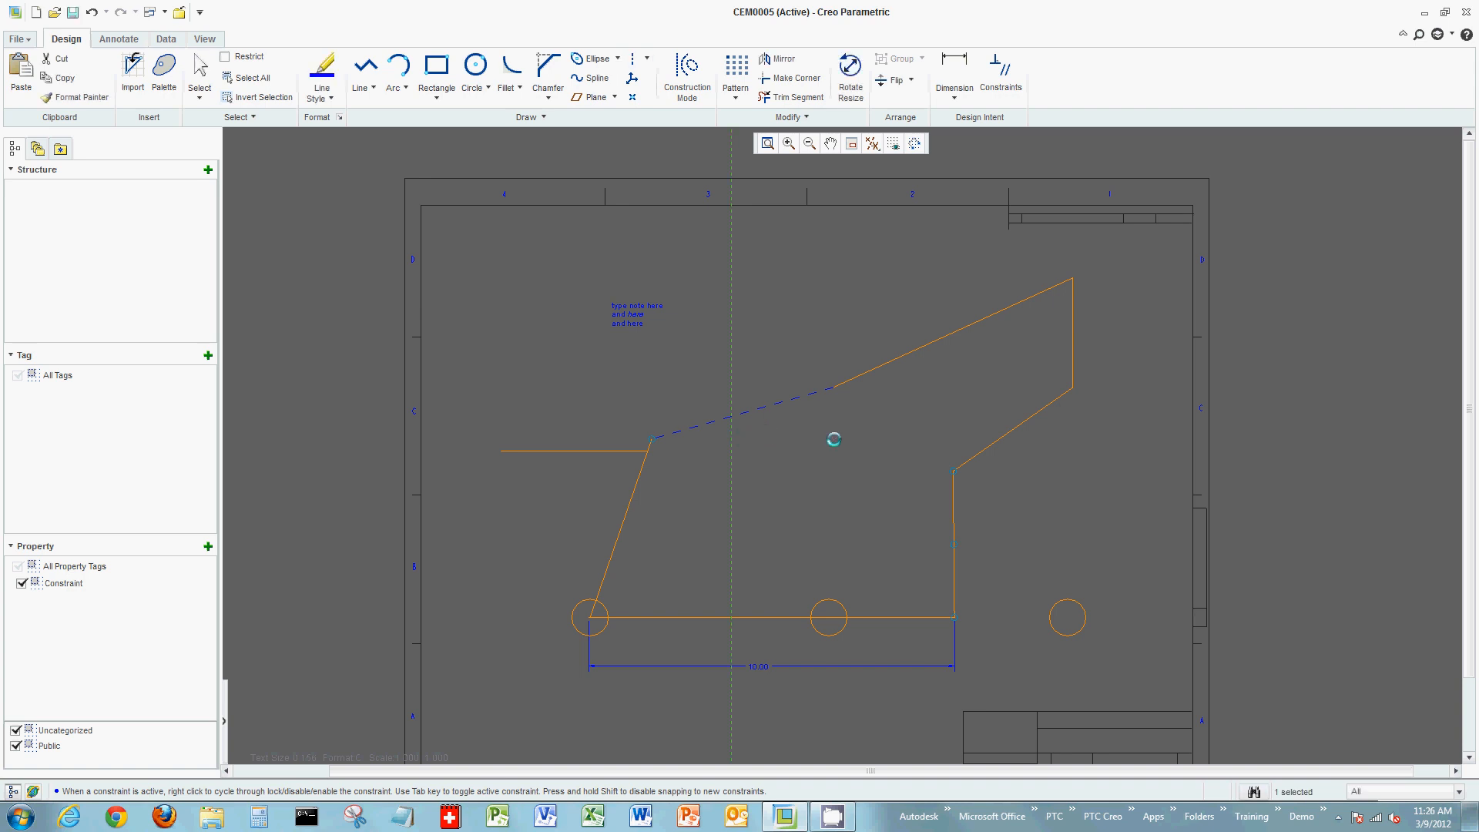
left_click(832, 447)
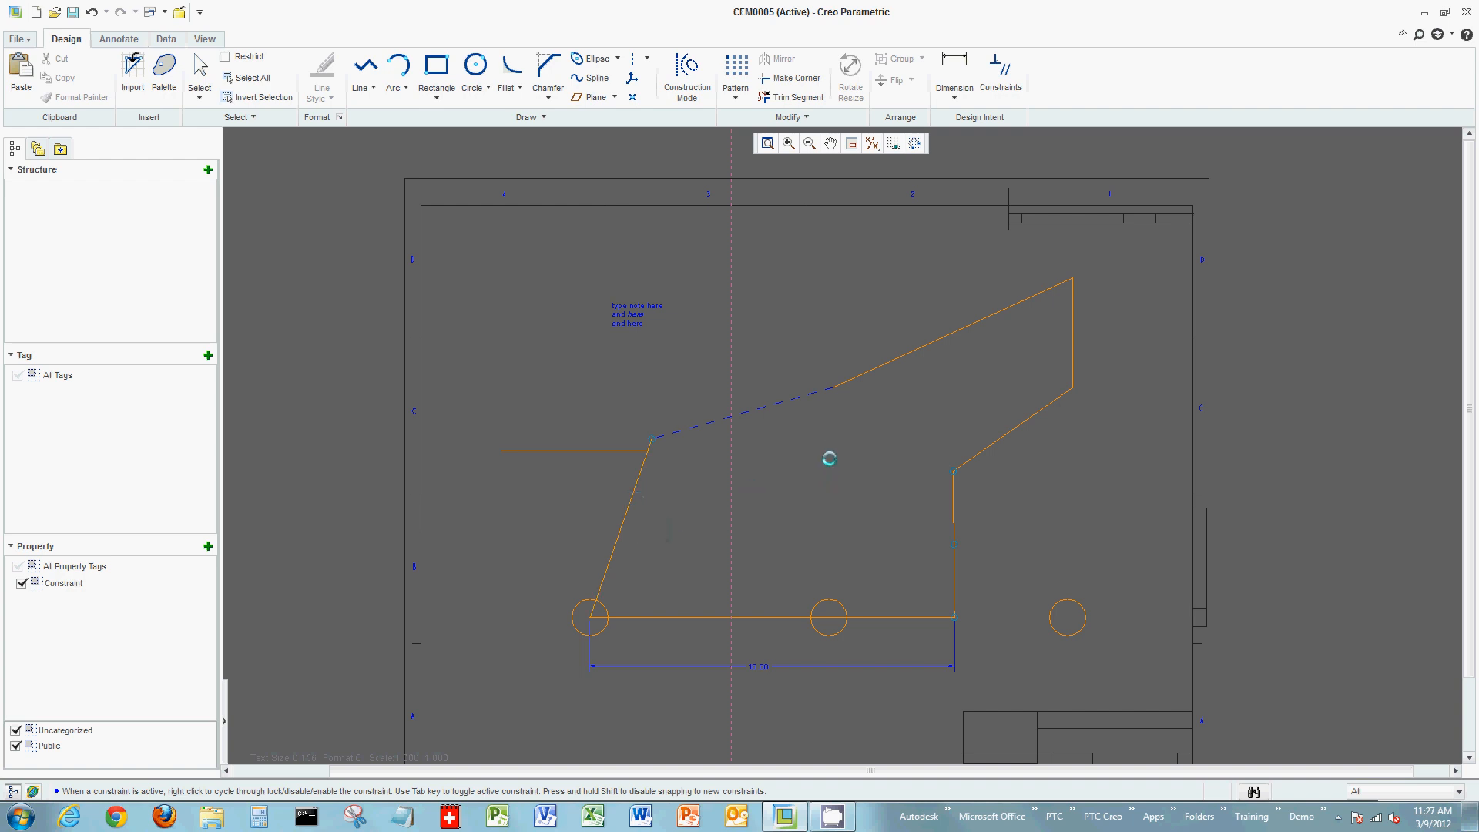
left_click(634, 496)
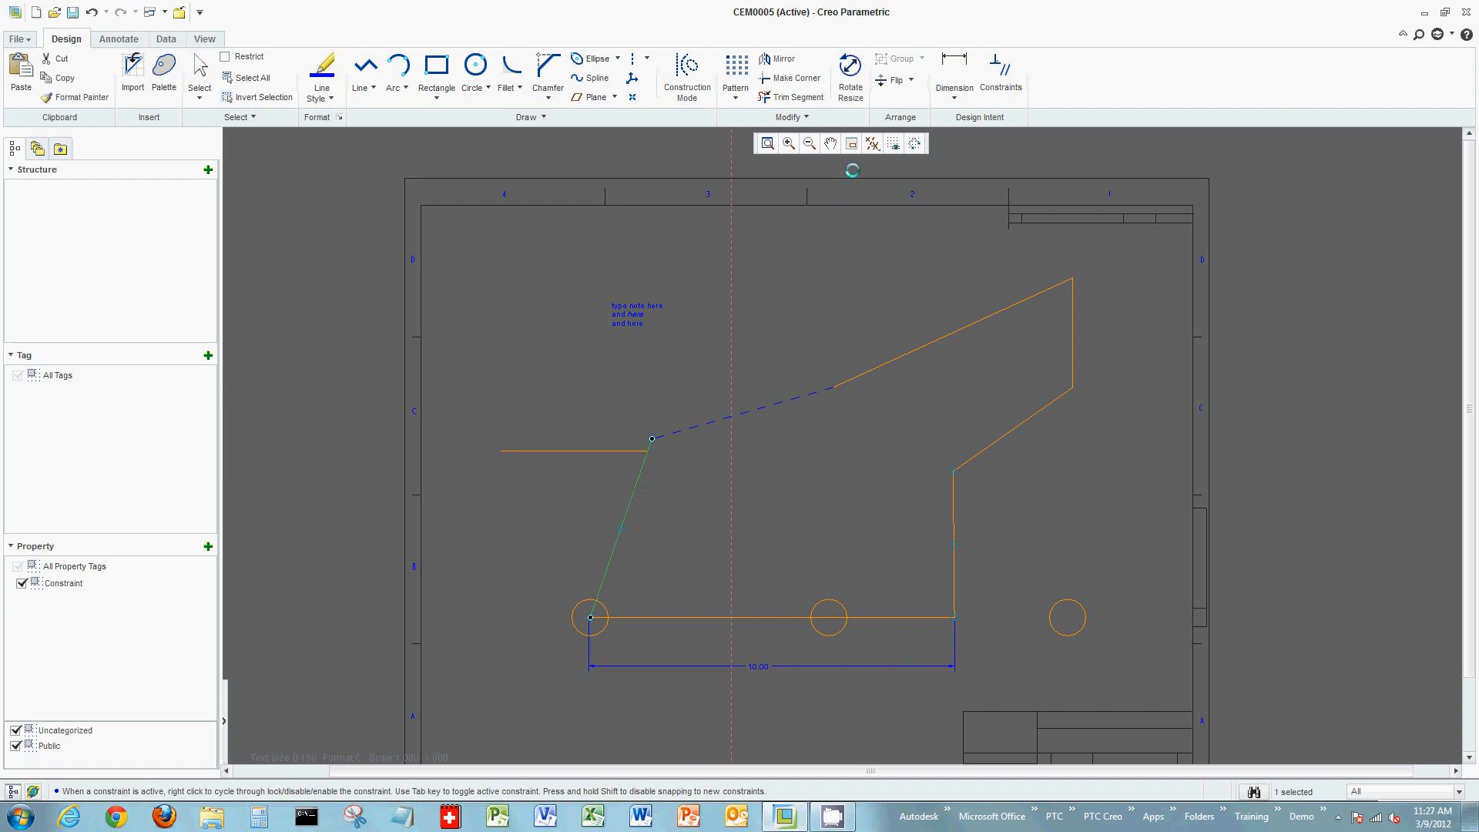
left_click(782, 59)
left_click(732, 281)
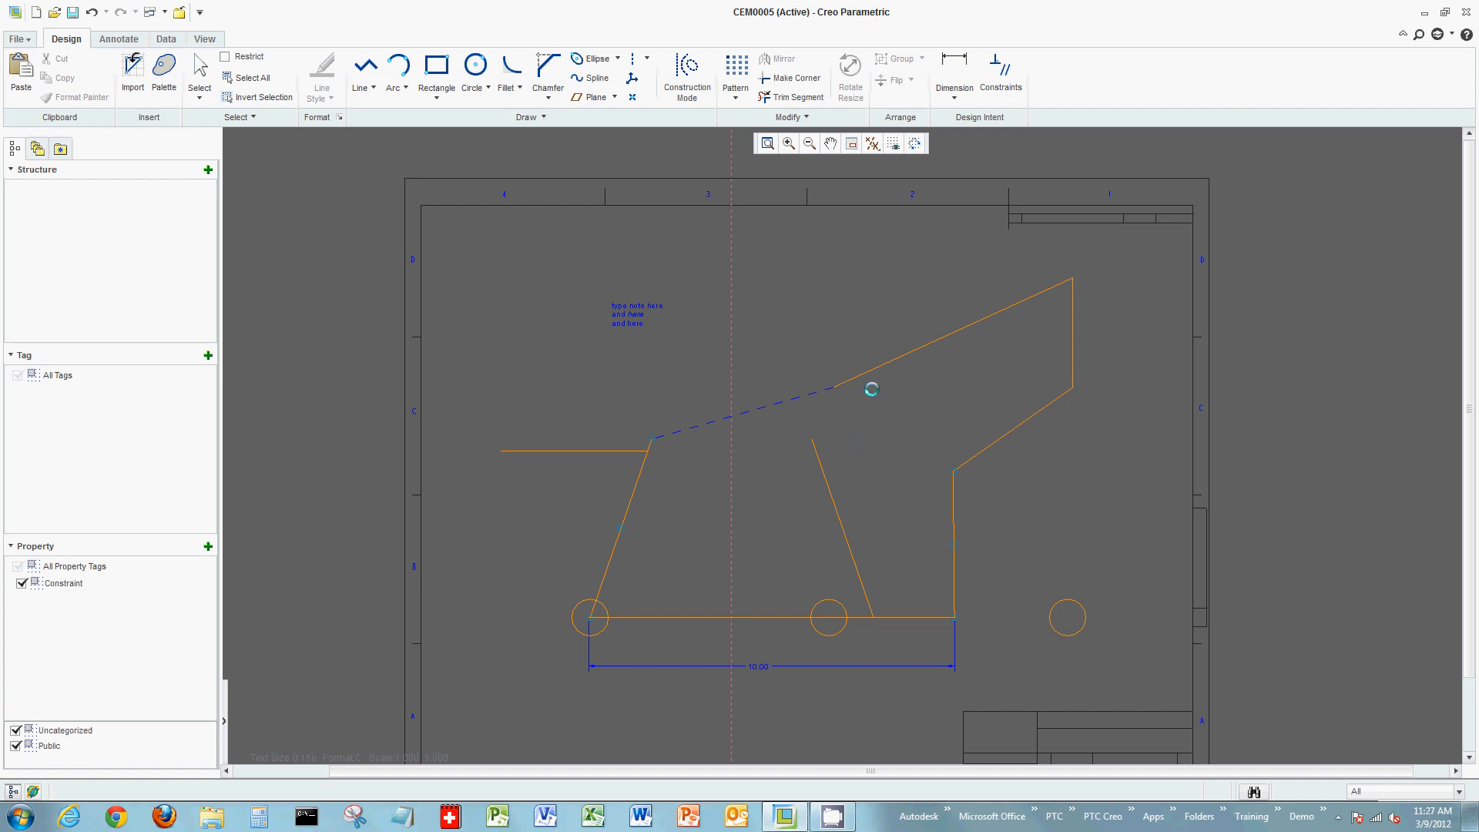
- Convert the slanted top line at the profile's upper right to construction and back to geometry
left_click(884, 380)
right_click(853, 327)
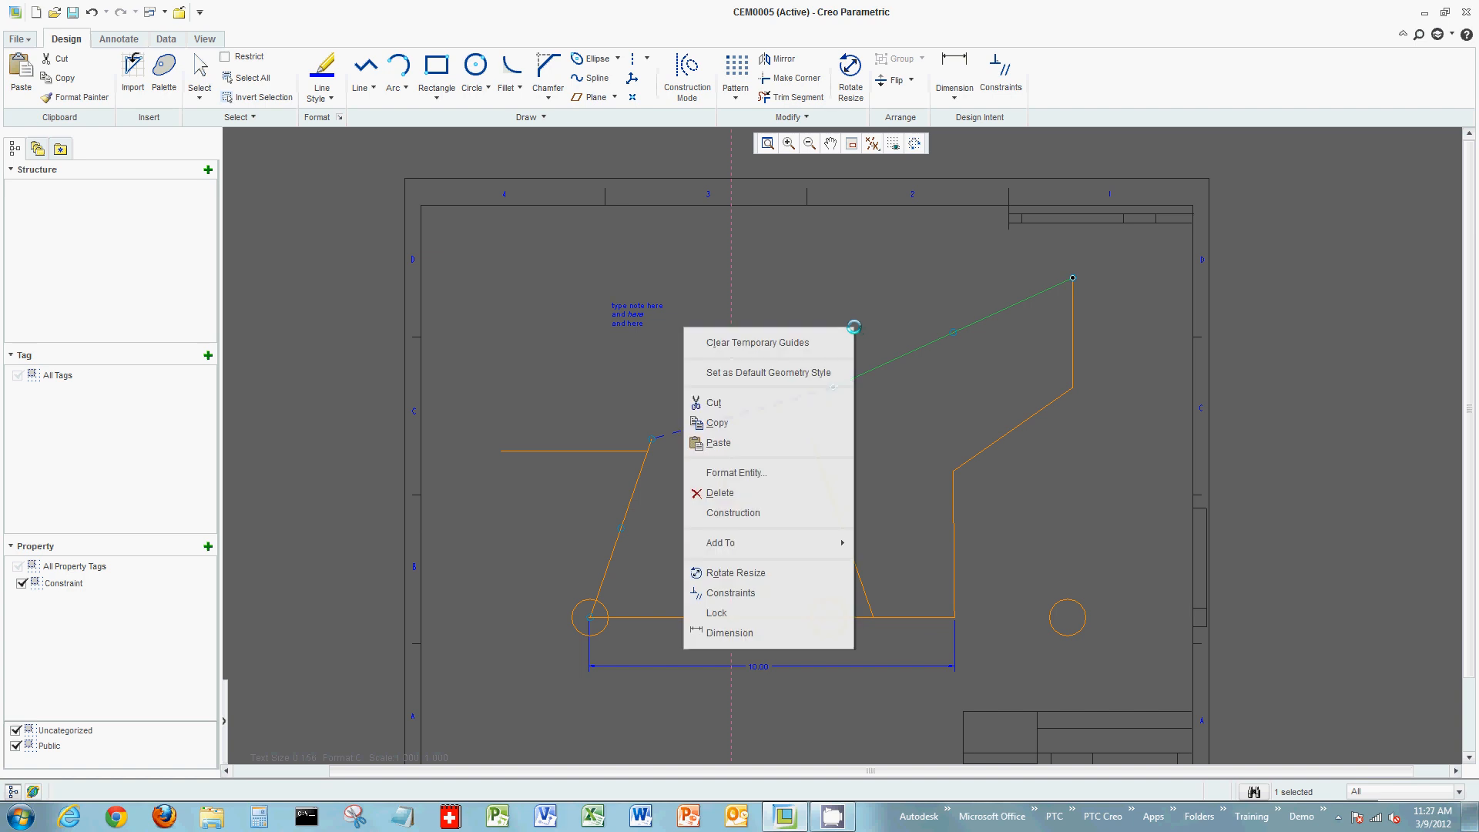
left_click(768, 513)
left_click(903, 354)
right_click(871, 331)
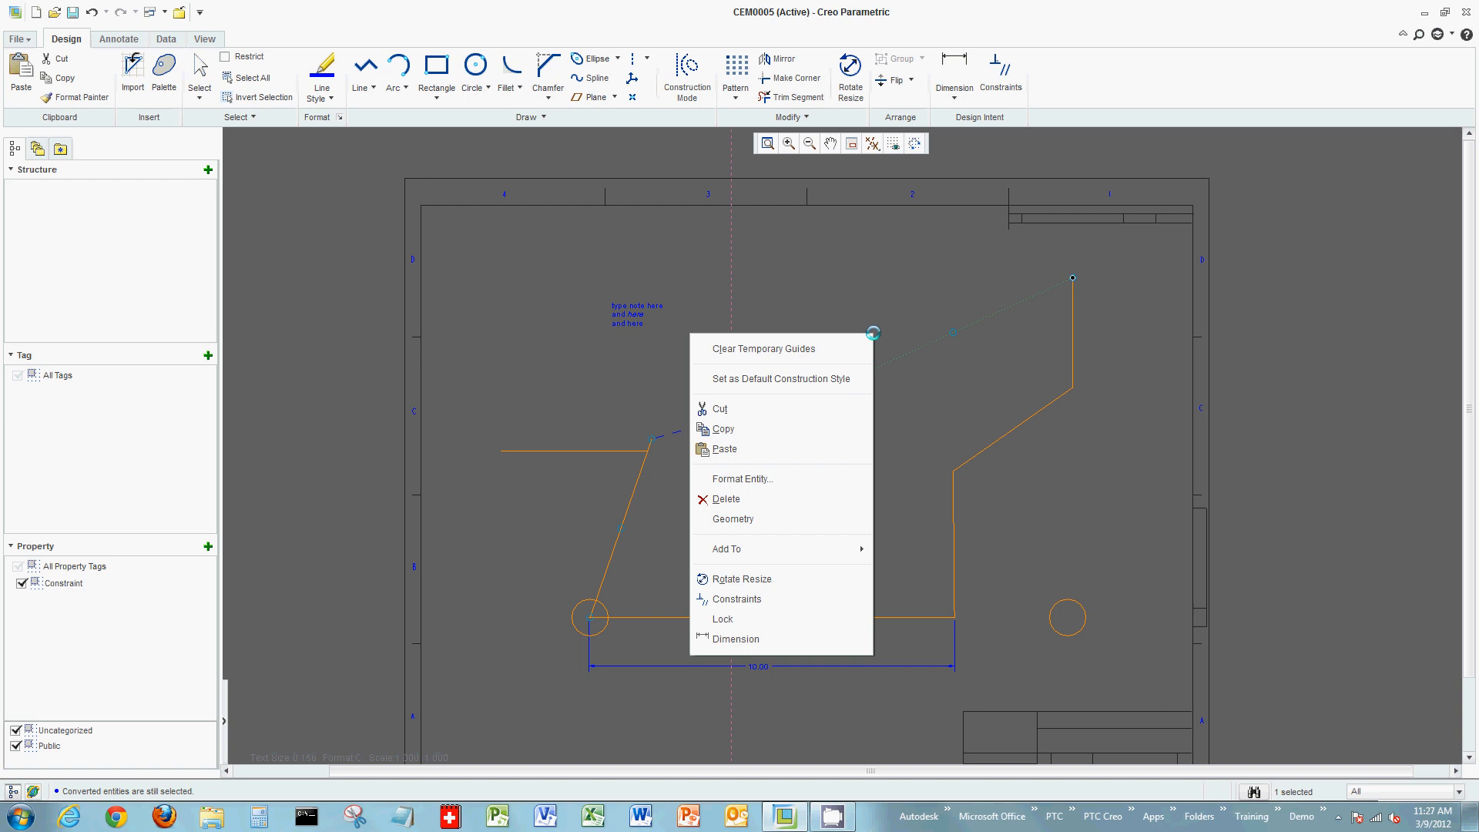
left_click(786, 520)
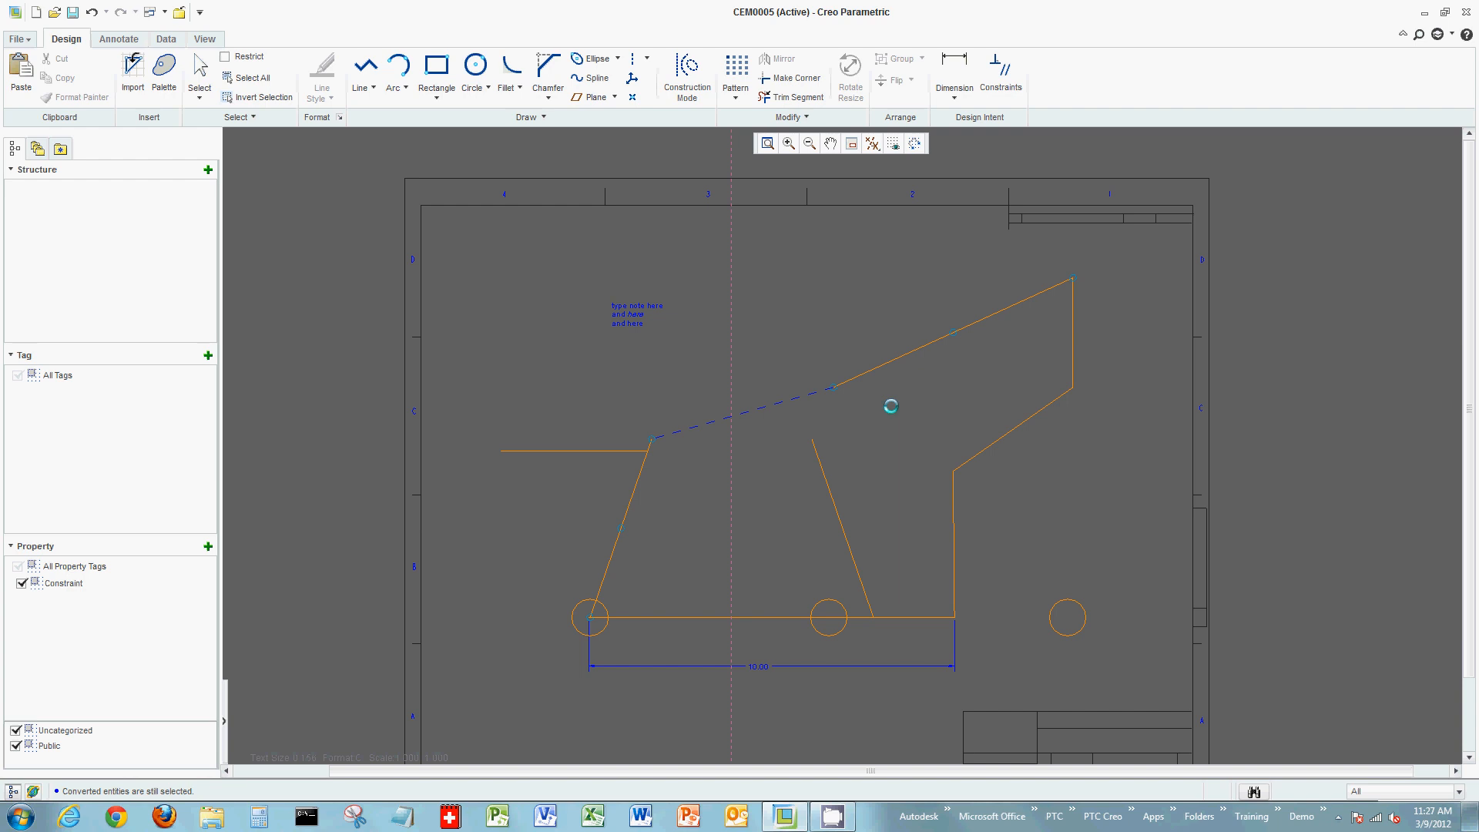
- Round the profile's top-right corner between the slanted top line and the vertical edge with a .5 circular fillet
left_click(511, 70)
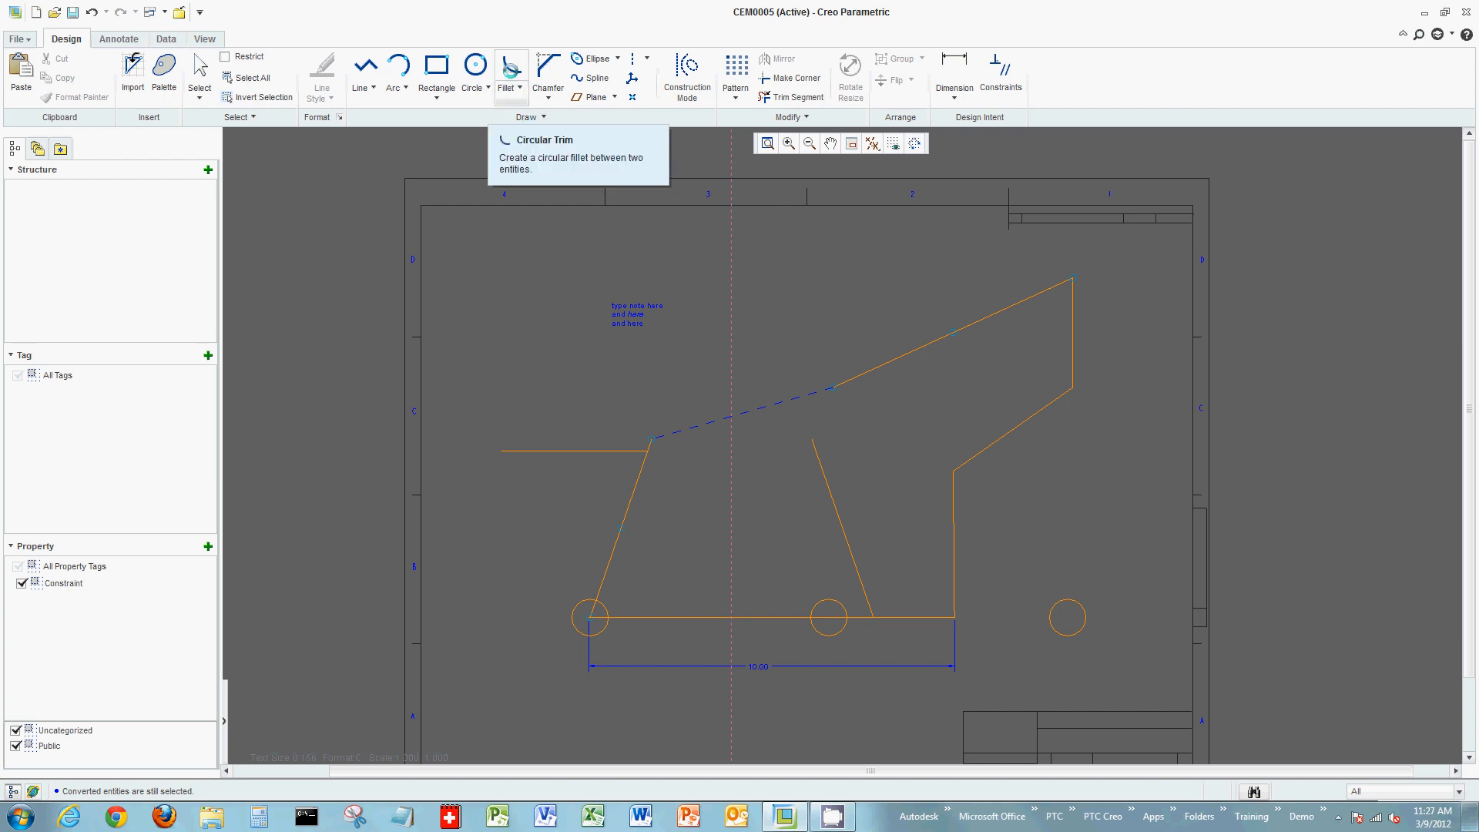
left_click(1036, 293)
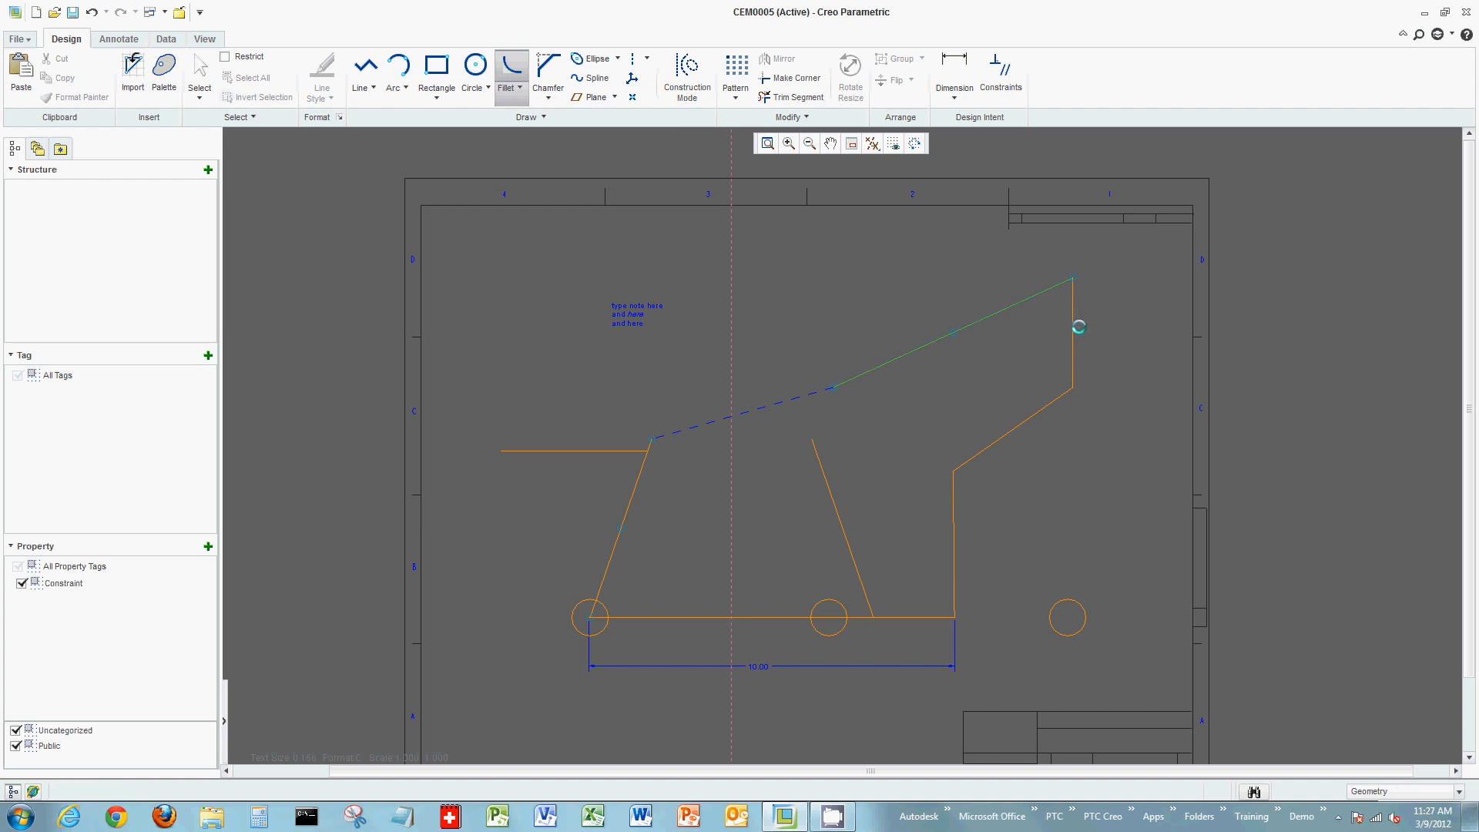
left_click(1073, 329)
type(".5")
key("Return")
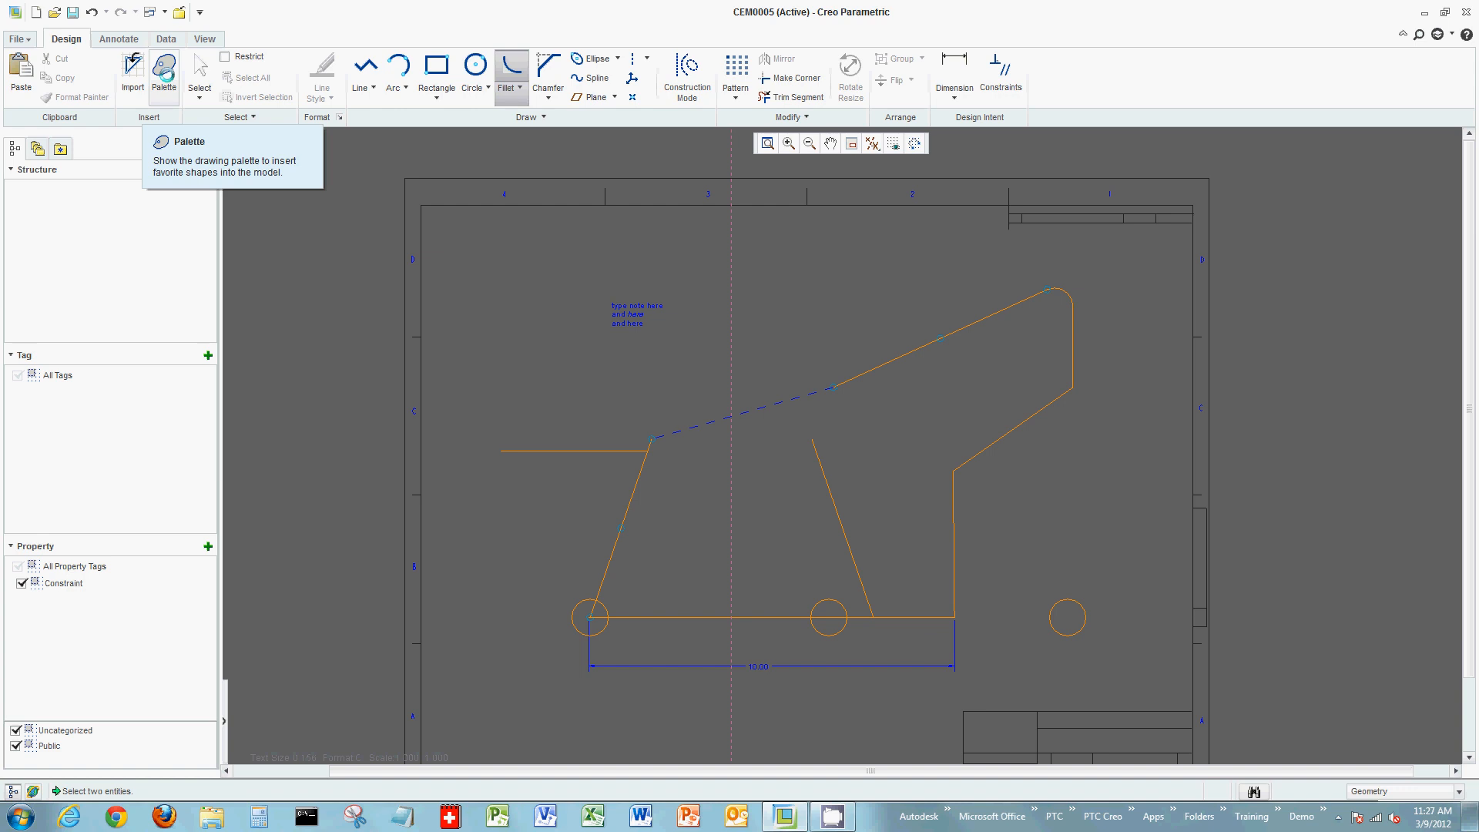
- Insert the T-profile shape from the drawing palette and move it to the open area beside the note near the sheet's upper-left corner
left_click(165, 71)
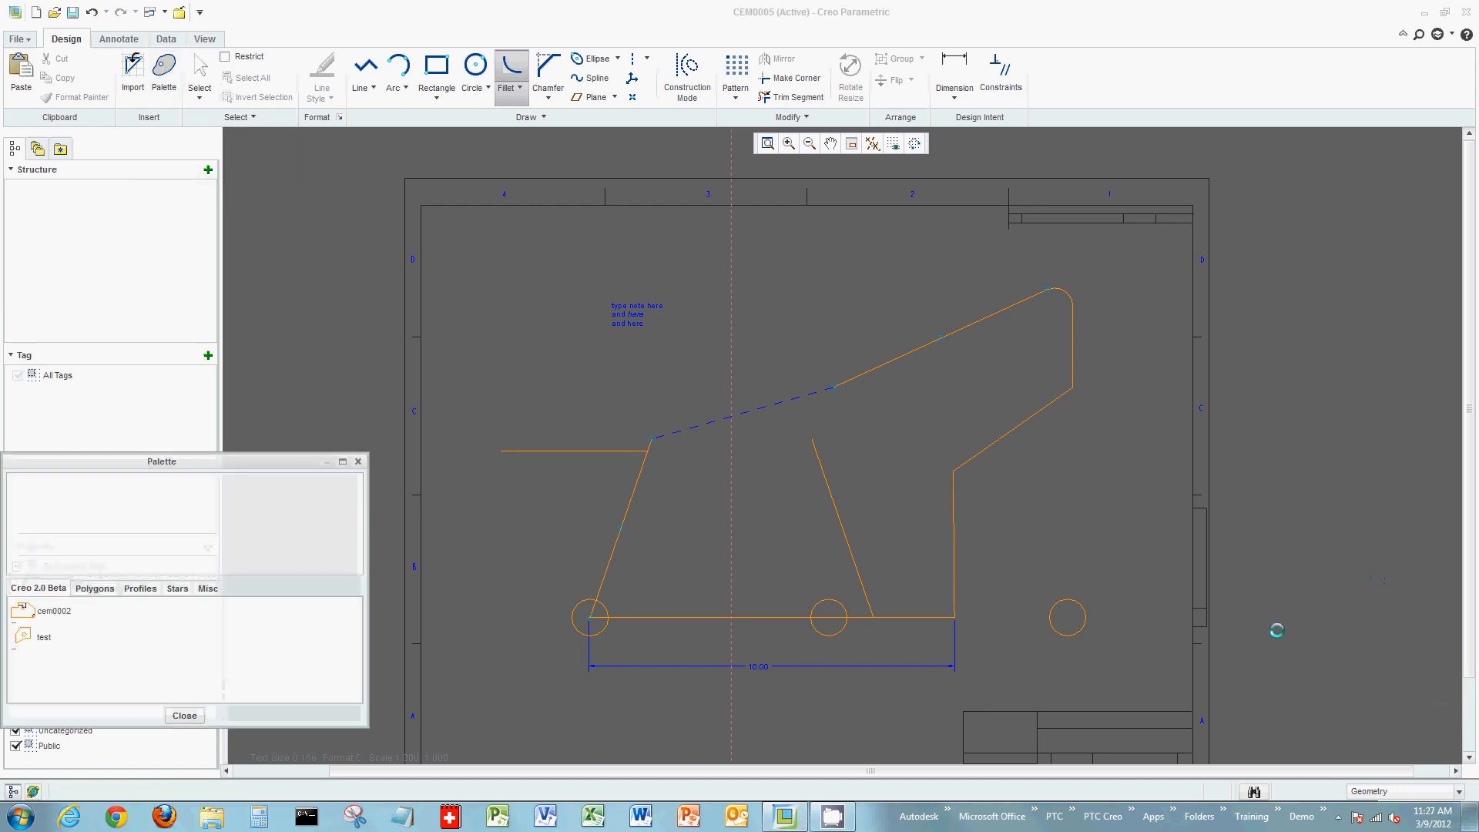
left_click_drag(151, 463, 258, 395)
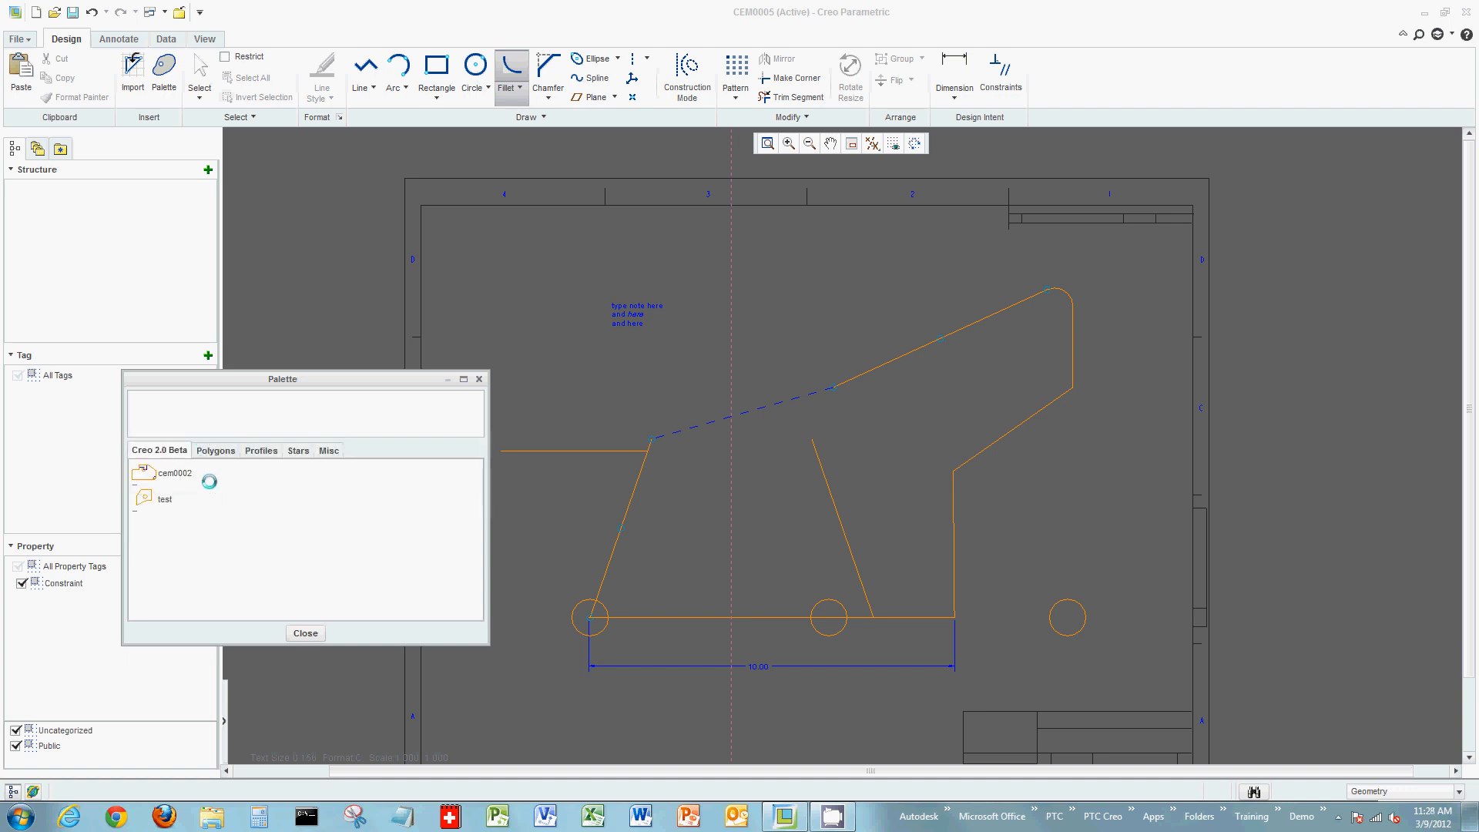
left_click(212, 450)
left_click(169, 549)
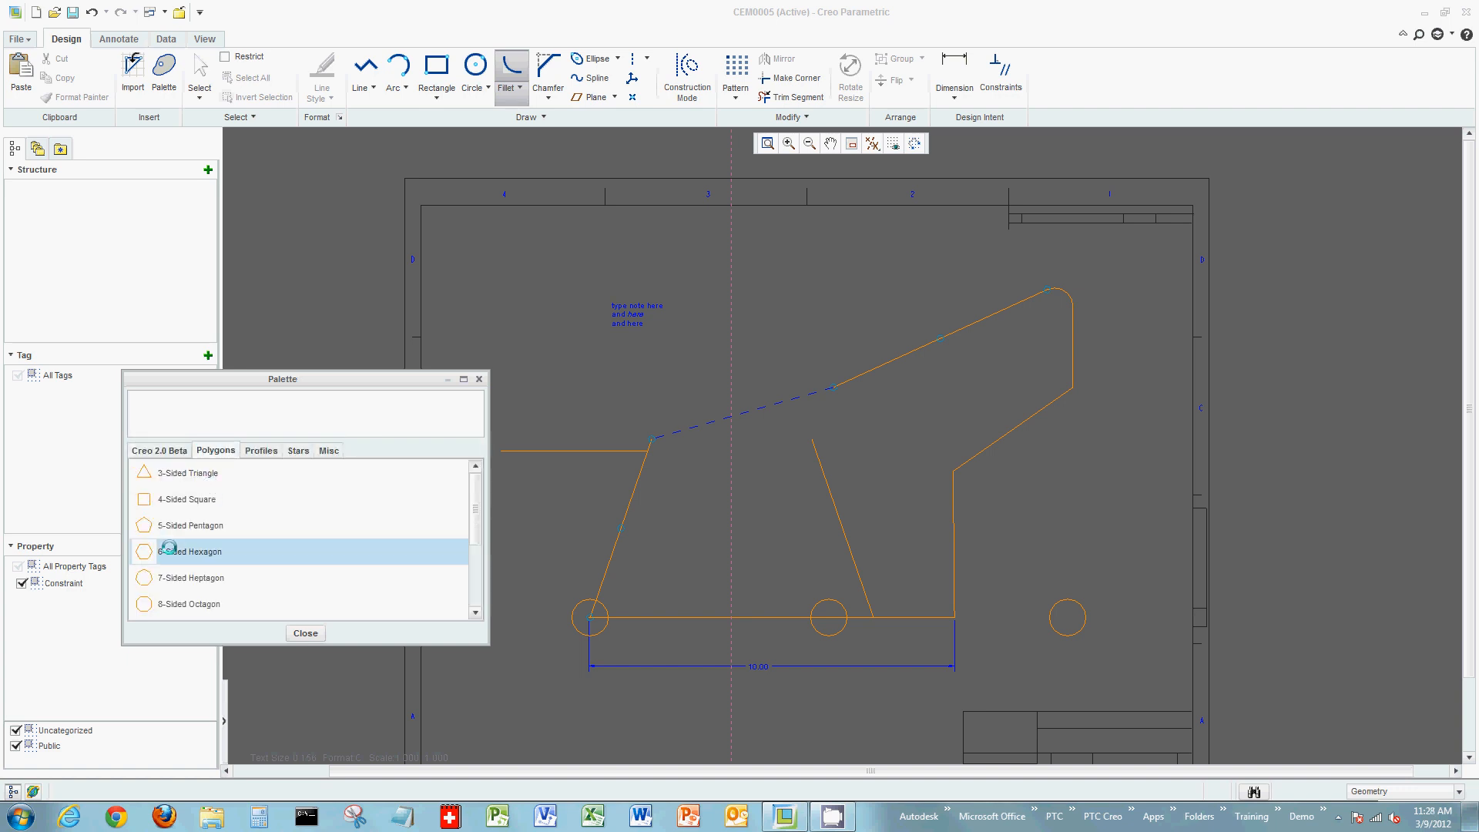
left_click(262, 449)
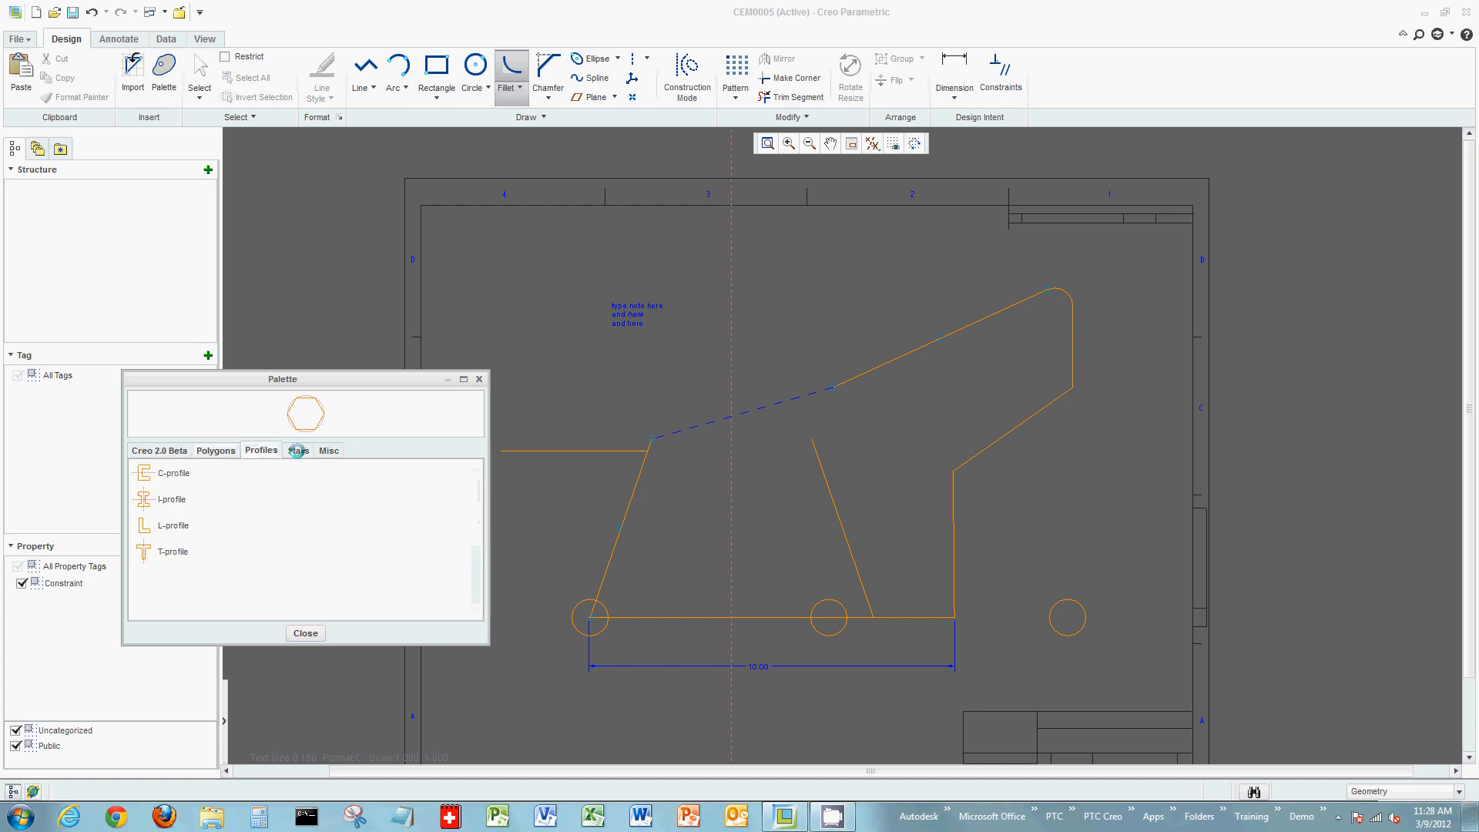
left_click(145, 552)
double_click(145, 553)
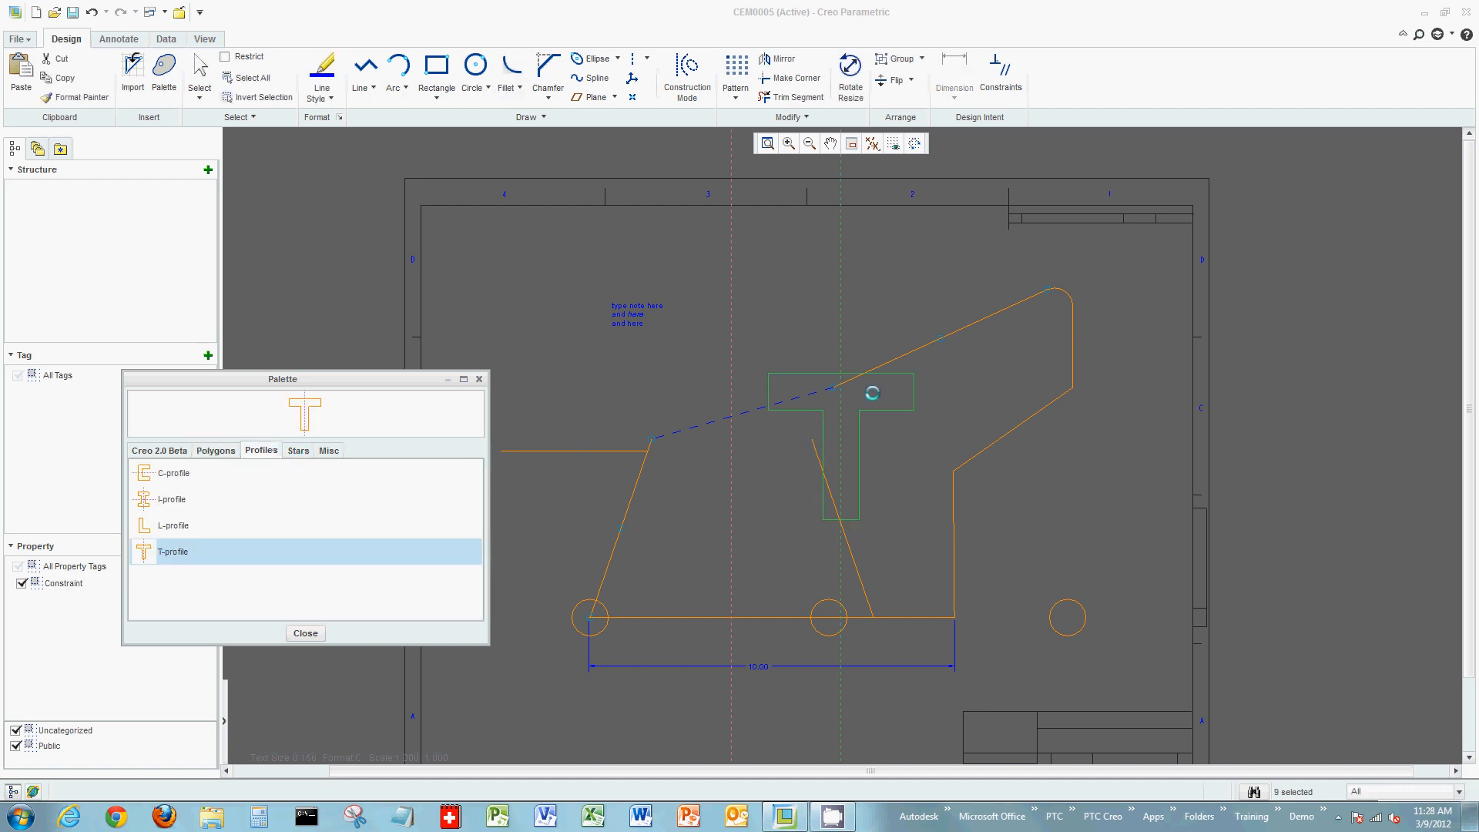
left_click(480, 380)
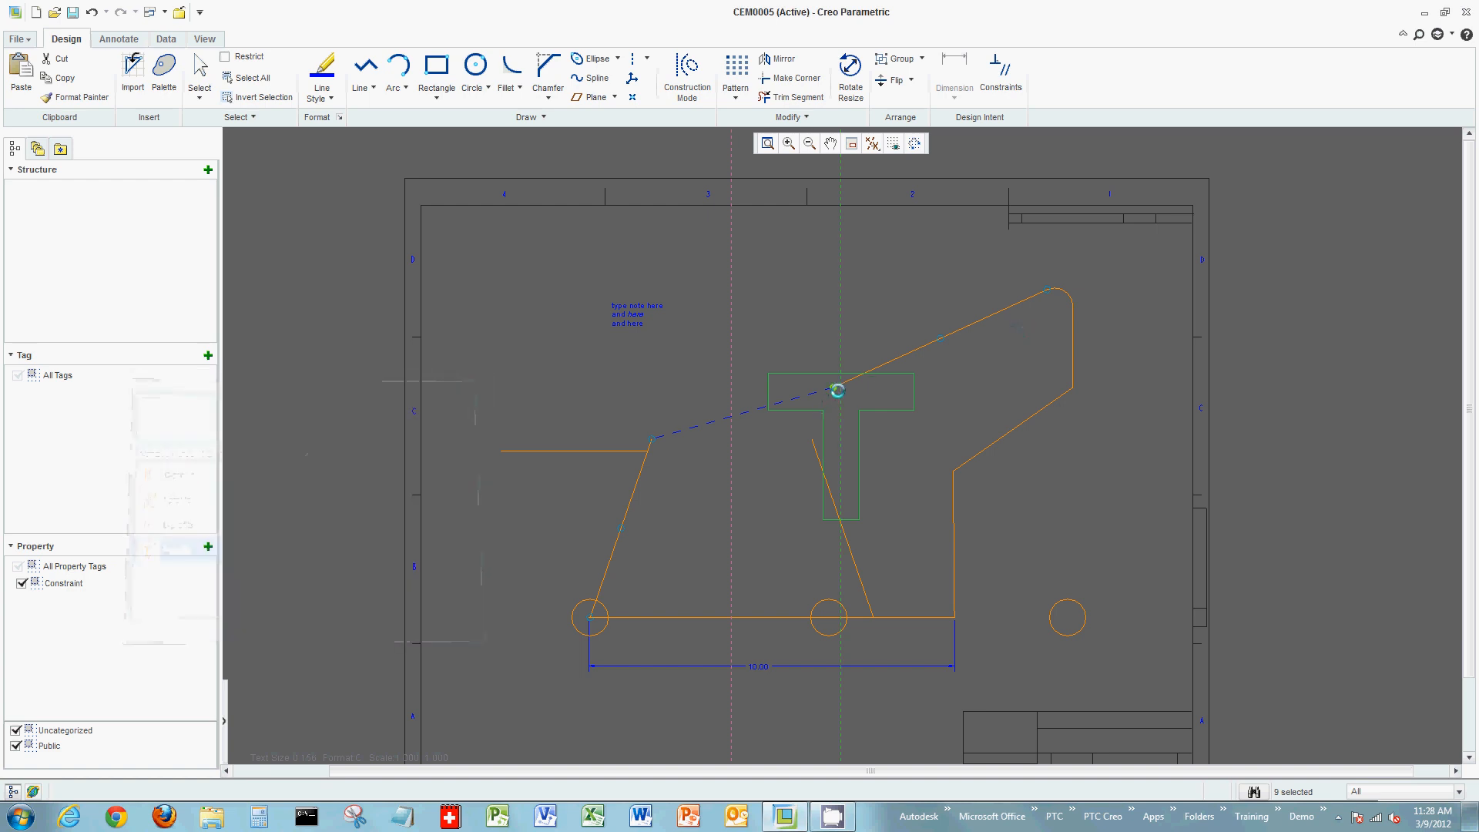
left_click_drag(859, 410, 609, 418)
left_click(605, 324)
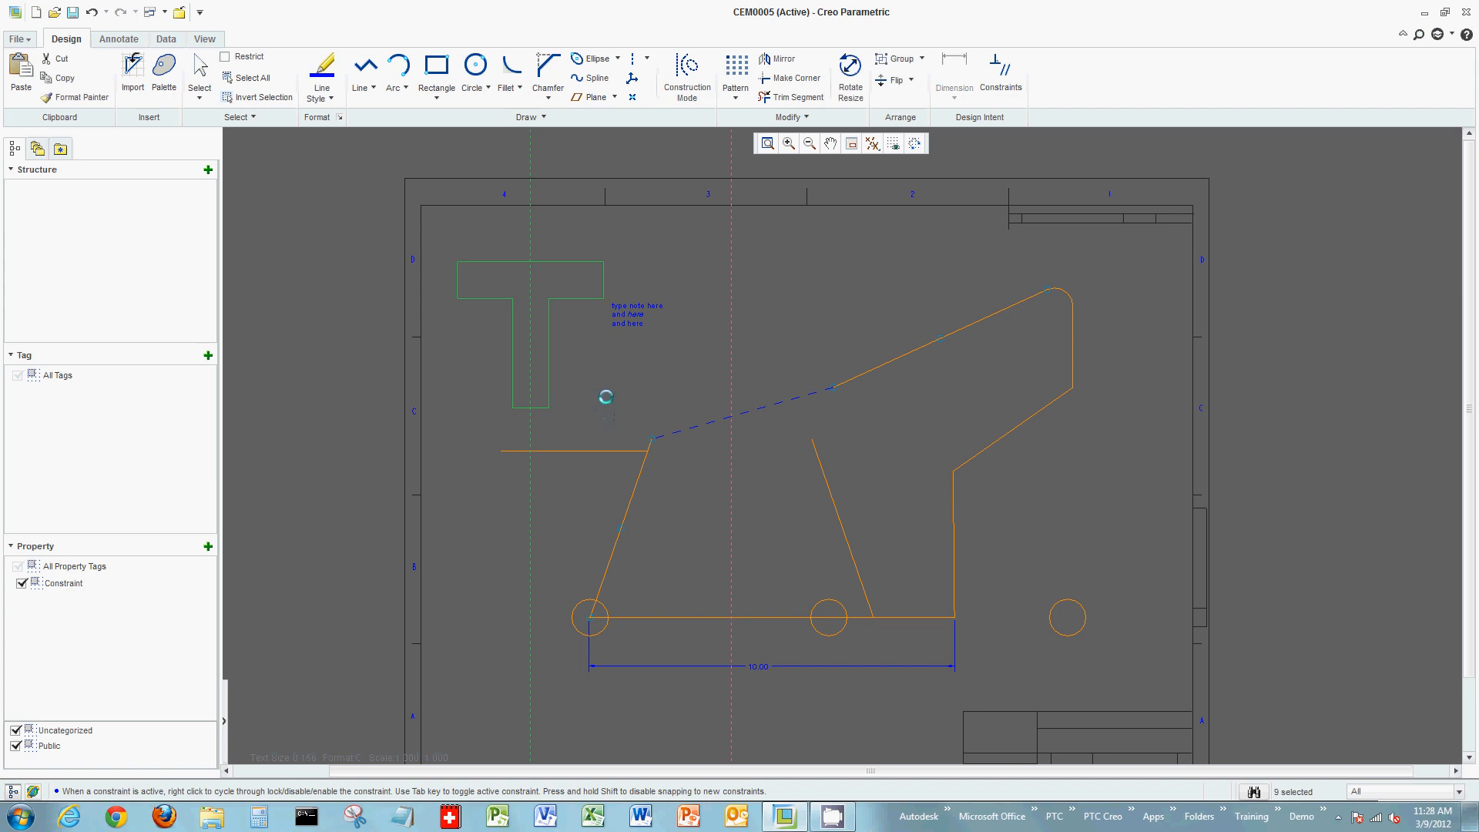
- Shrink the inserted T-profile with Rotate Resize, accept the new size, and delete the profile
right_click(595, 356)
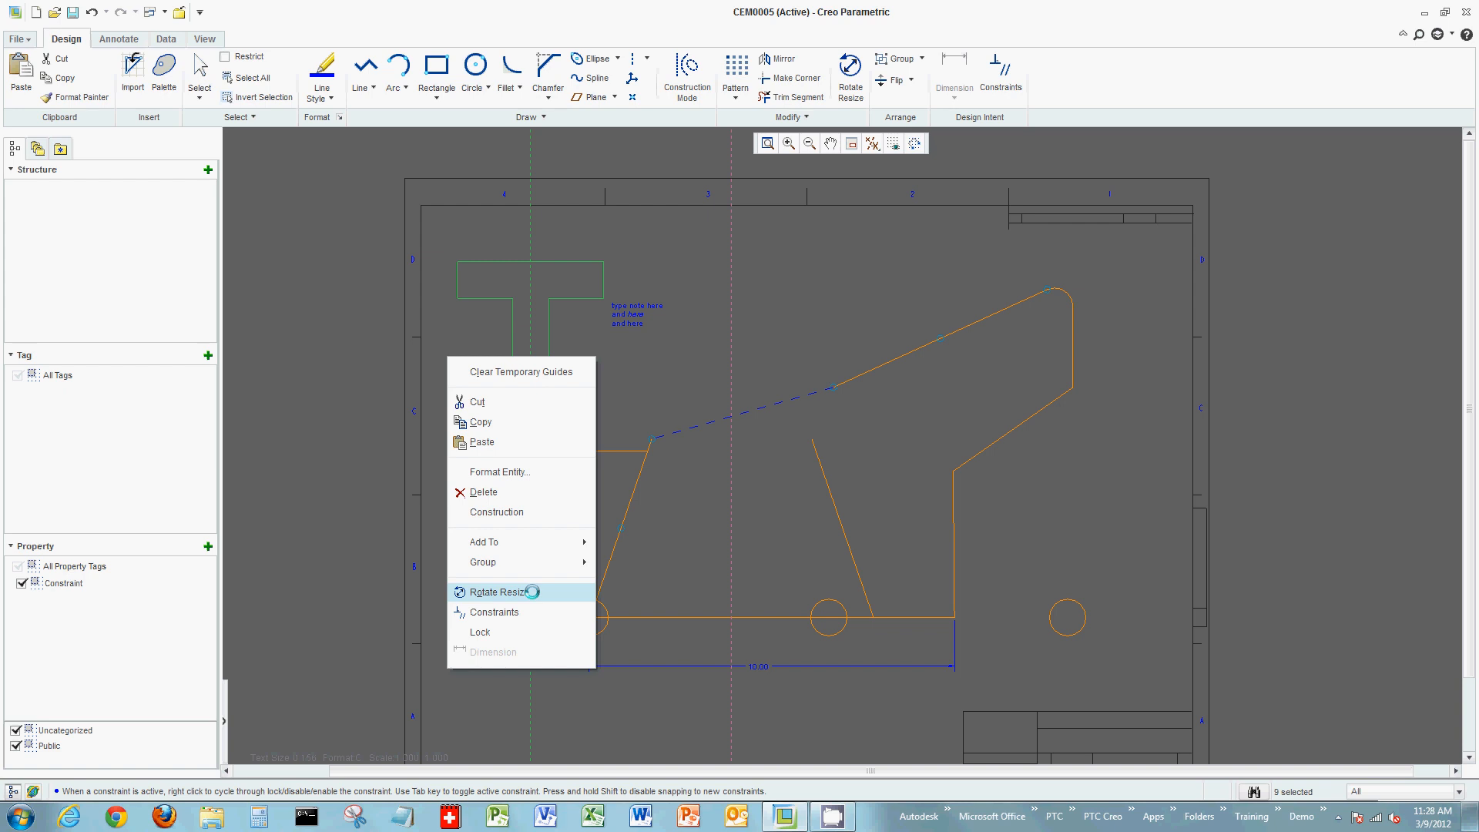
left_click(497, 592)
mouse_move(623, 237)
left_mouse_down()
mouse_move(601, 218)
mouse_move(614, 228)
mouse_move(598, 241)
left_mouse_up()
mouse_move(522, 334)
left_mouse_down()
mouse_move(528, 373)
mouse_move(530, 334)
left_mouse_up()
left_click_drag(624, 432, 587, 391)
middle_click(672, 370)
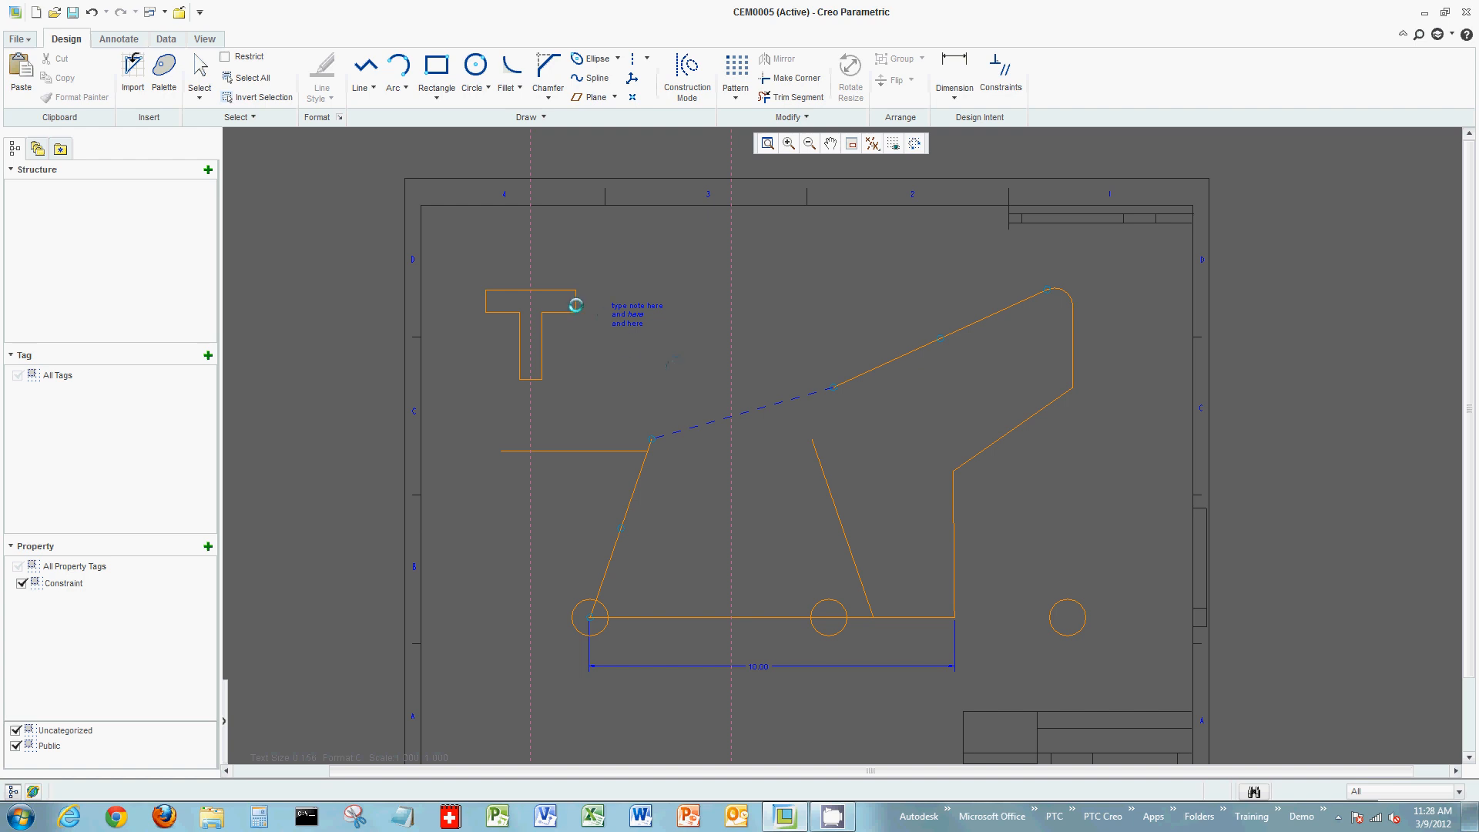
left_click_drag(455, 258, 580, 395)
key("Delete")
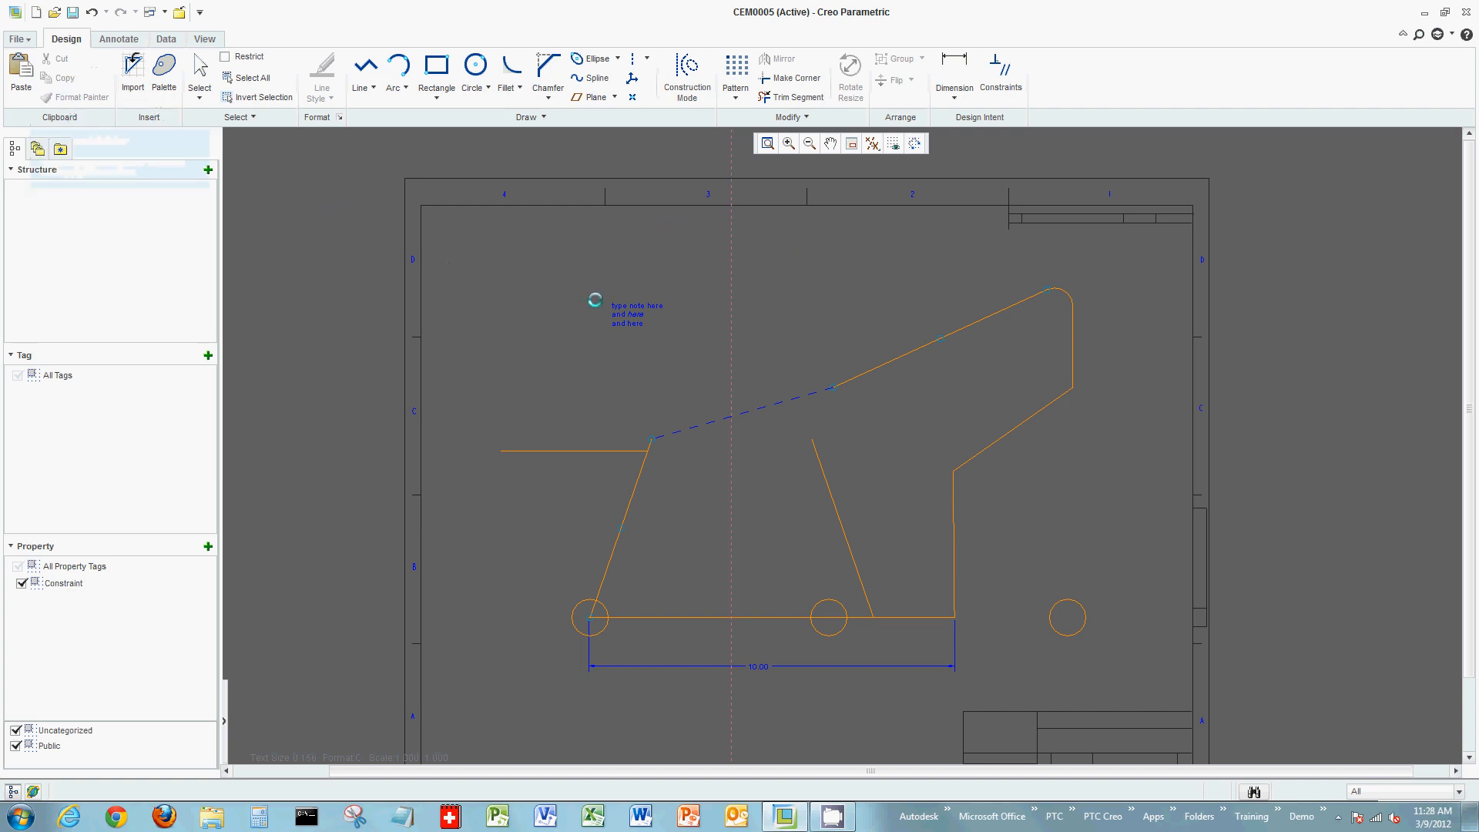
- Browse the quick tables and insert a blank table of five columns and four rows above the note near the sheet's upper-left corner
left_click(123, 39)
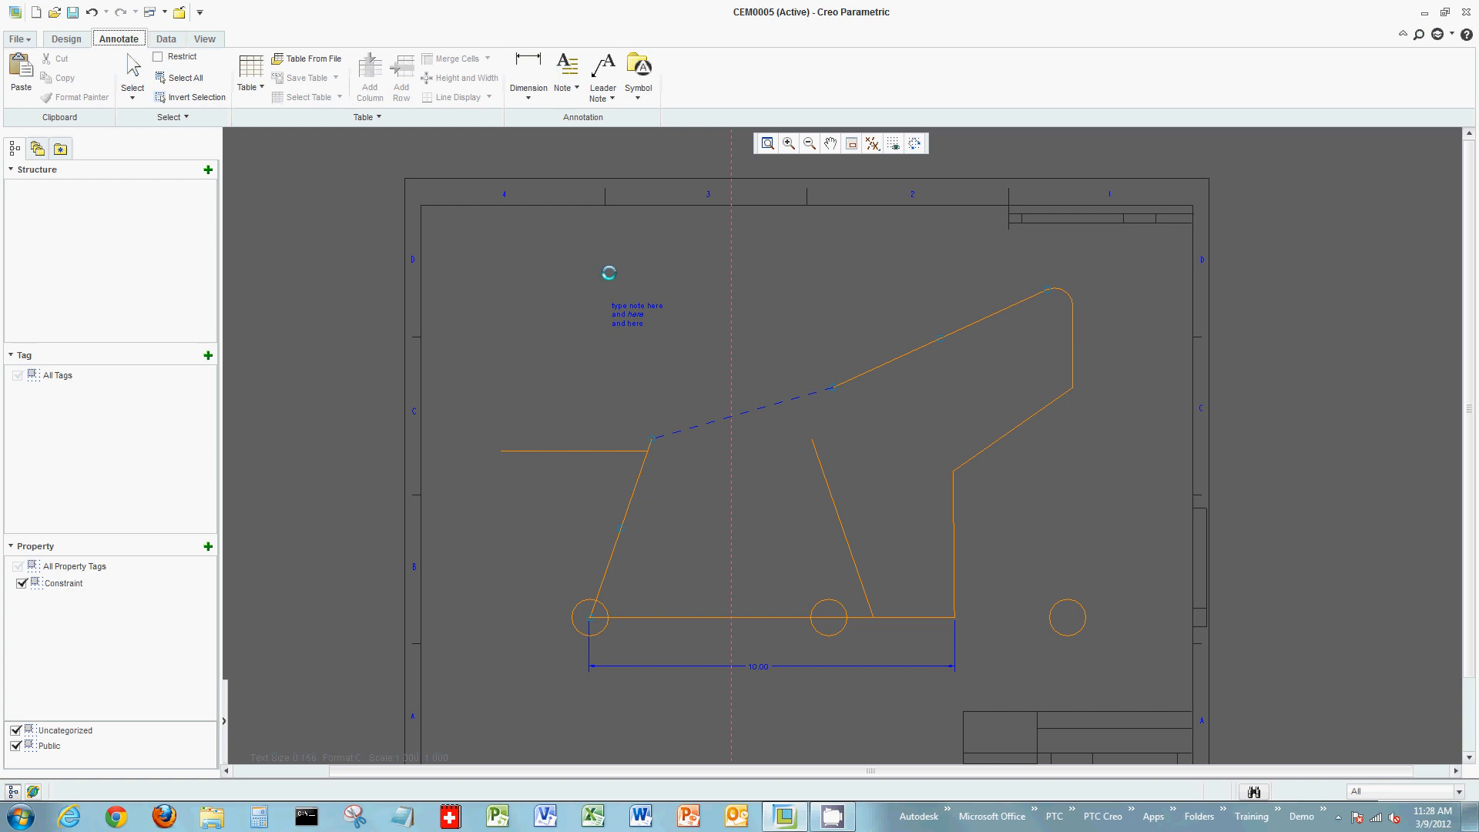
left_click(254, 87)
mouse_move(212, 295)
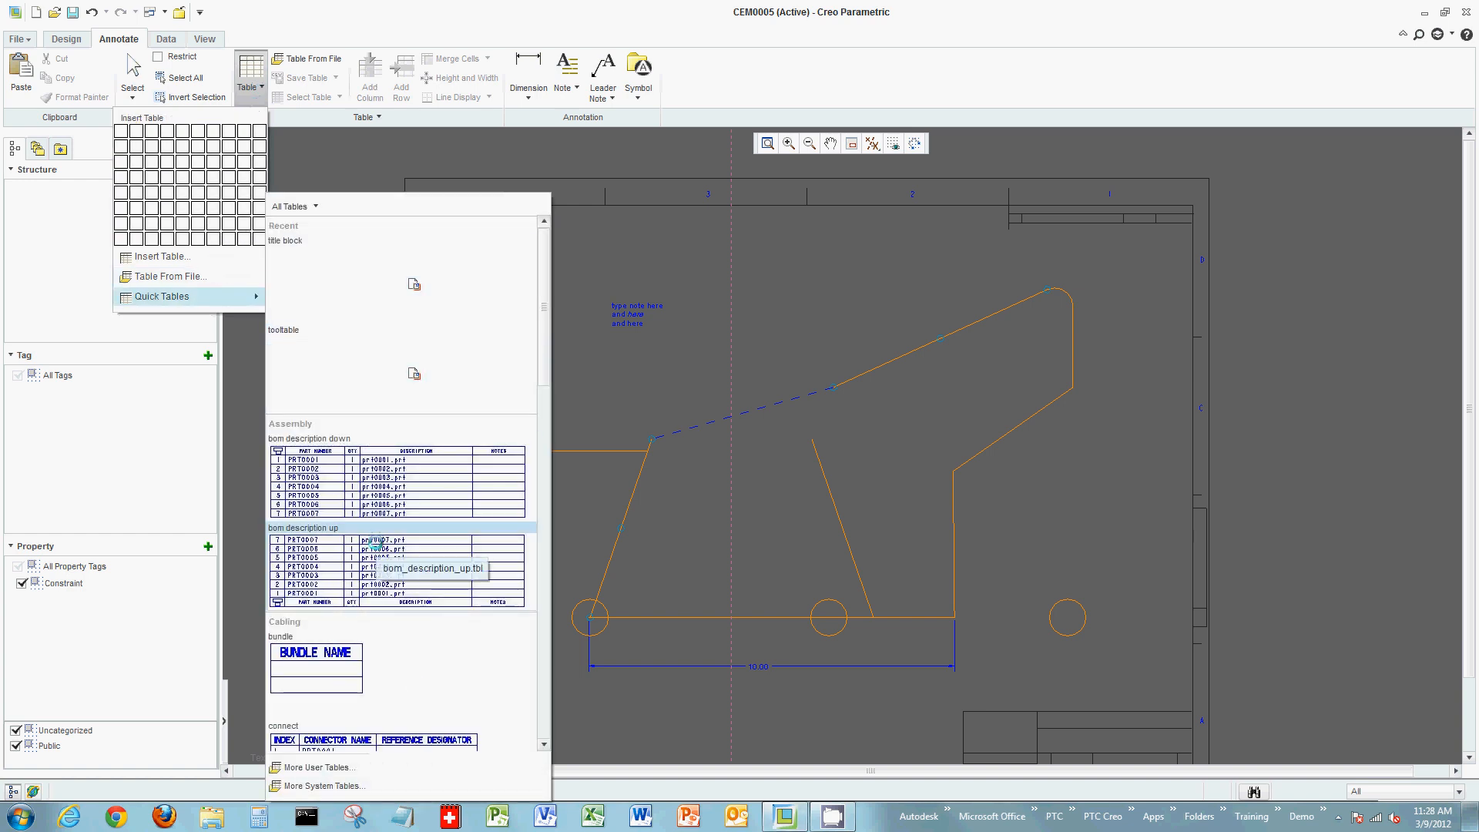
scroll(377, 543, "down", 10)
scroll(377, 543, "down", 3)
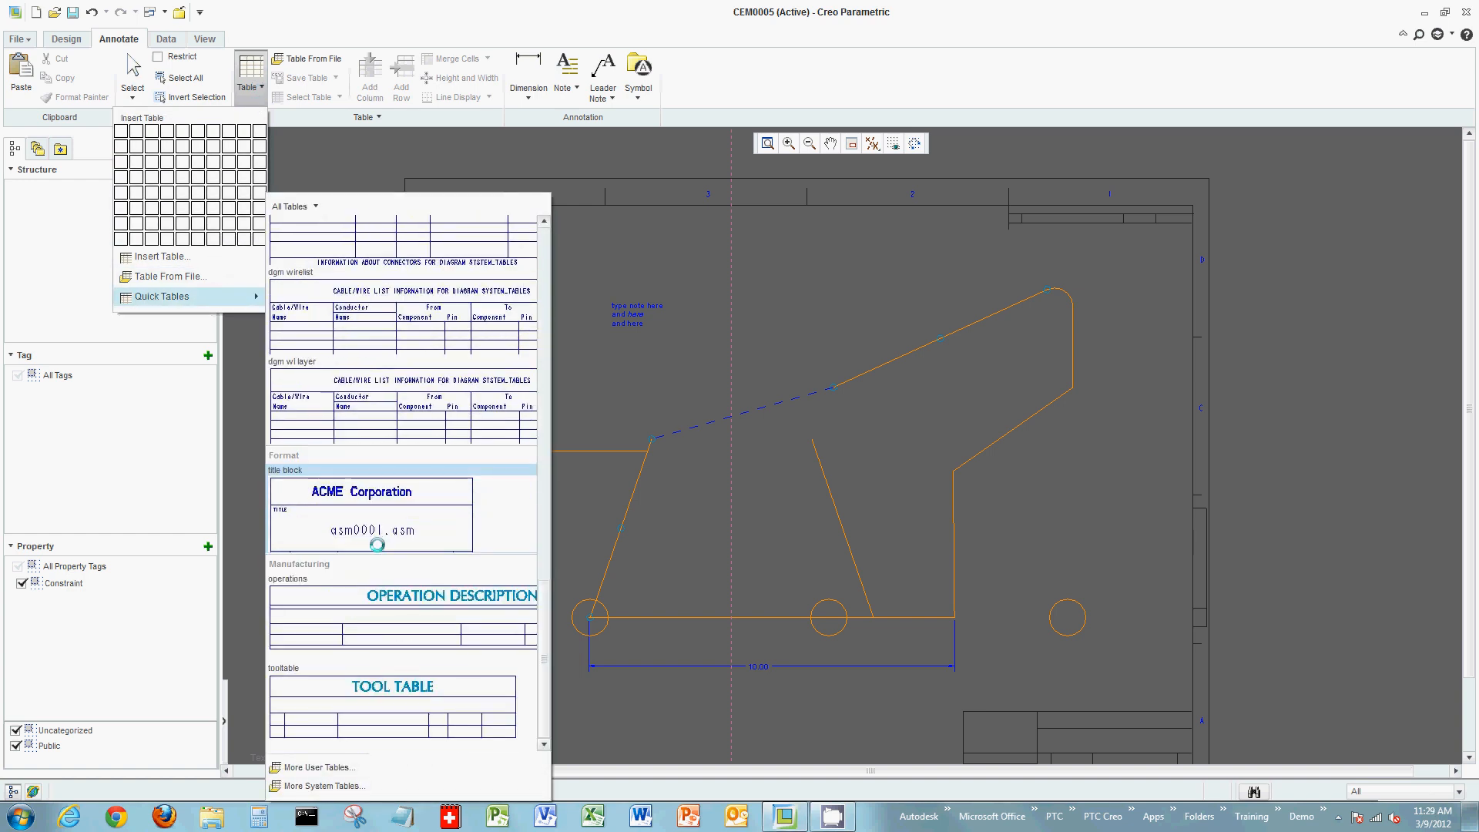
scroll(377, 544, "up", 10)
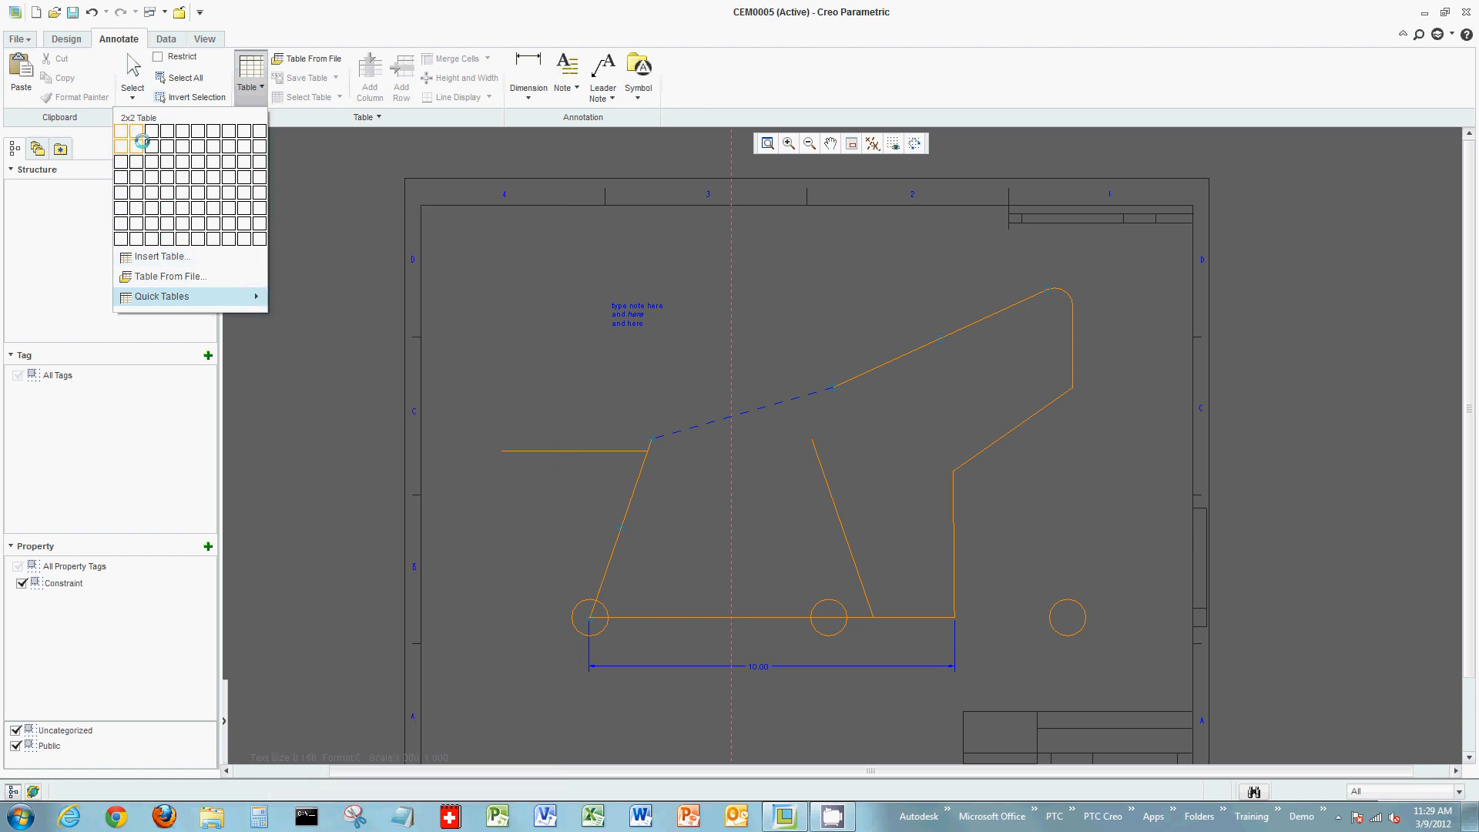
left_click(176, 175)
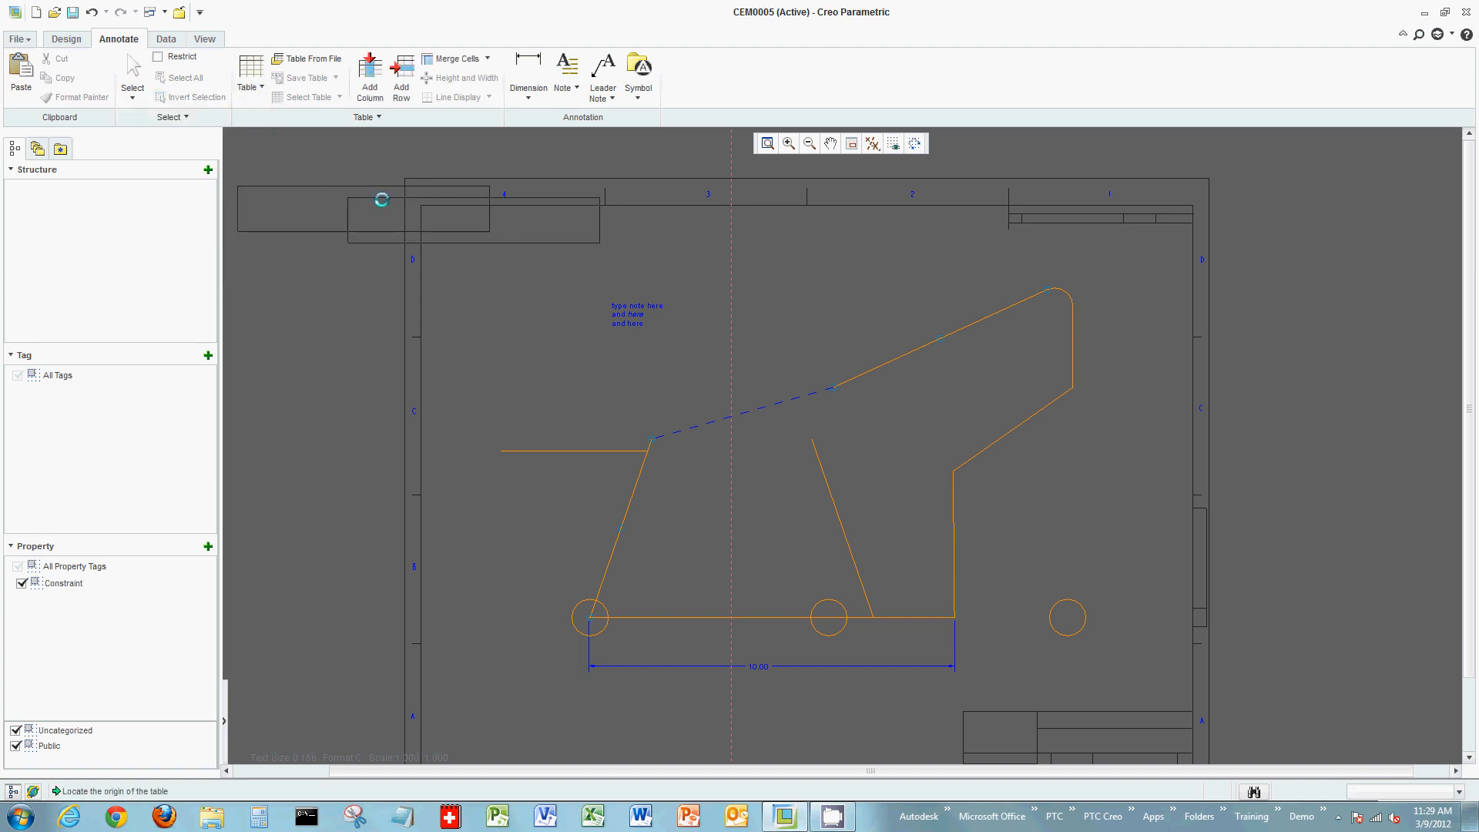
left_click(457, 232)
- Enter "type txt" in the bottom-left cell of the table
scroll(465, 288, "down", 6)
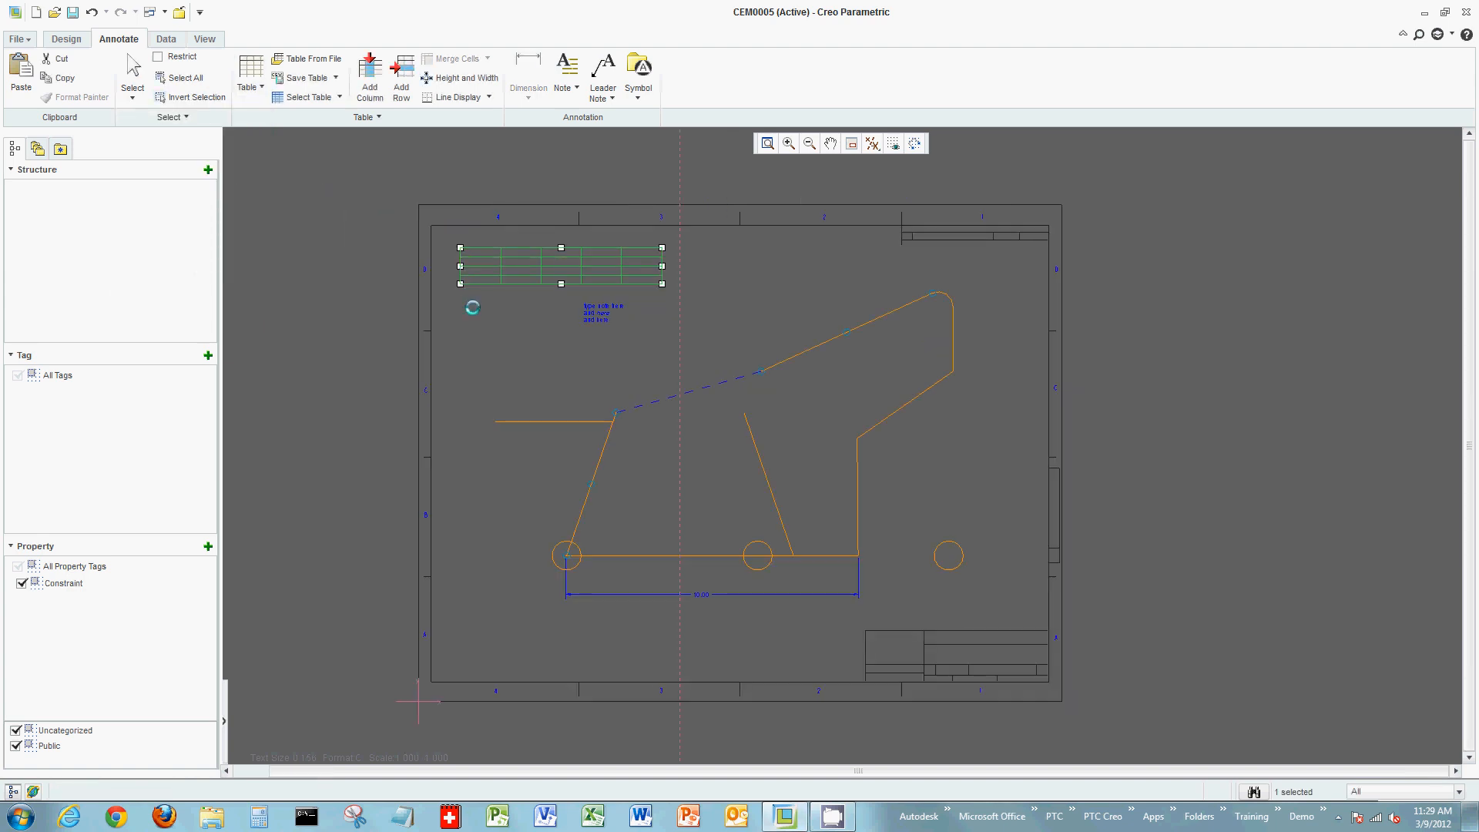
scroll(485, 190, "down", 2)
double_click(476, 278)
type("type tel")
key("BackSpace")
type("xt")
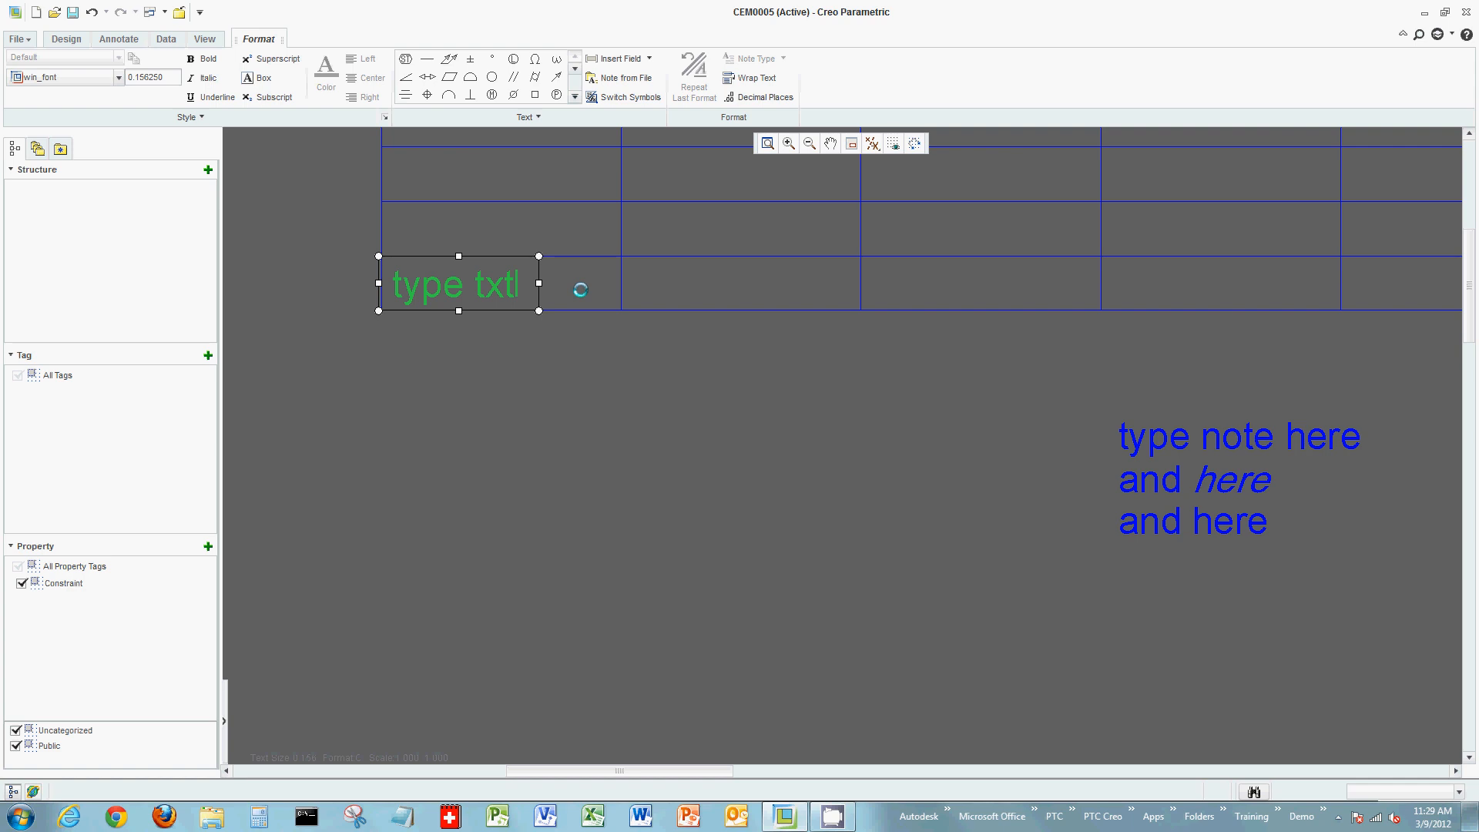
left_click(580, 436)
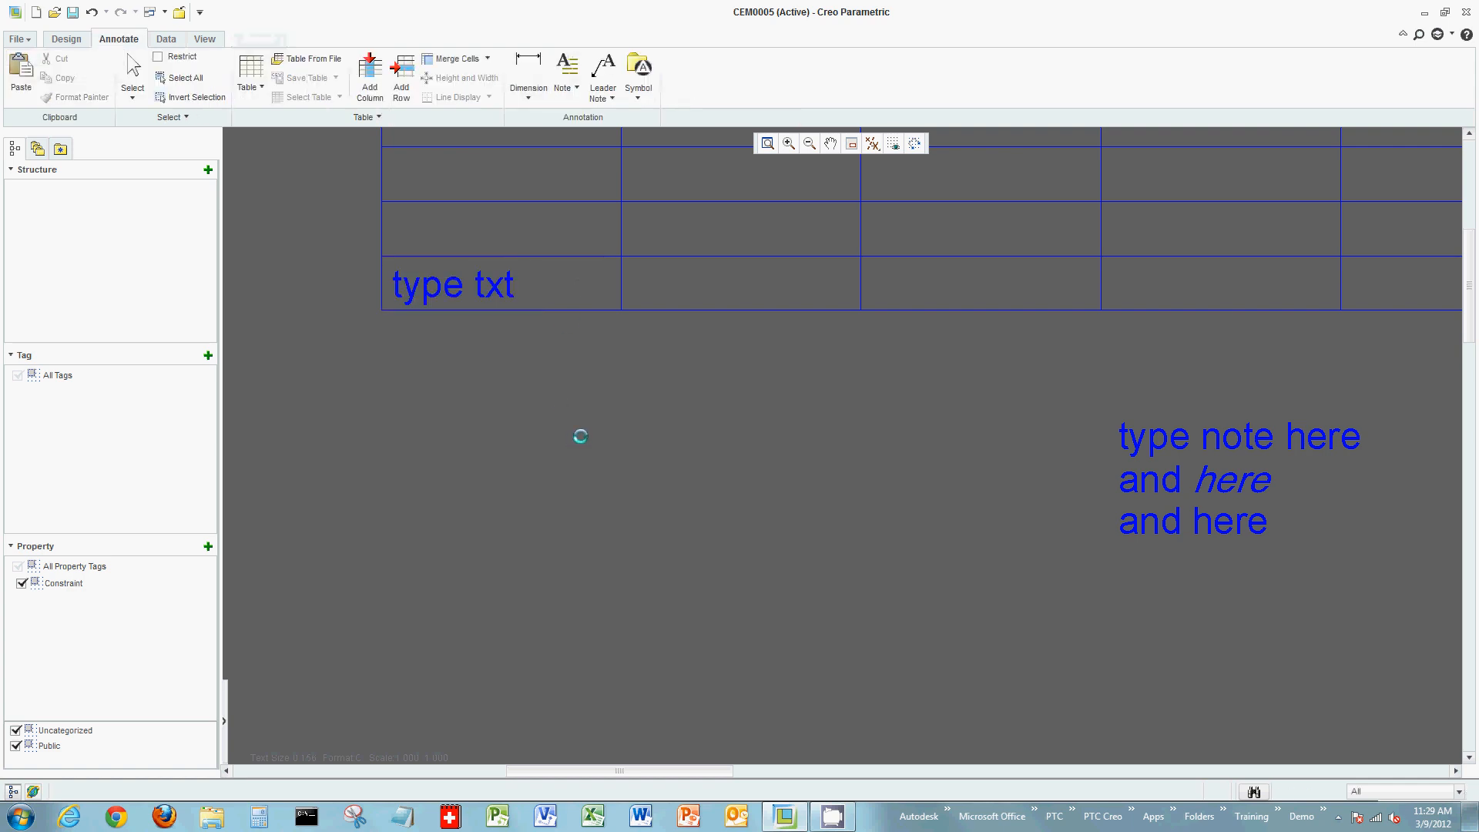
- Show the Zoom Viewport and use it to frame the table and note at the sheet's upper-left corner
scroll(580, 436, "down", 6)
scroll(819, 649, "down", 2)
scroll(819, 649, "up", 2)
middle_click_drag(819, 650, 779, 477)
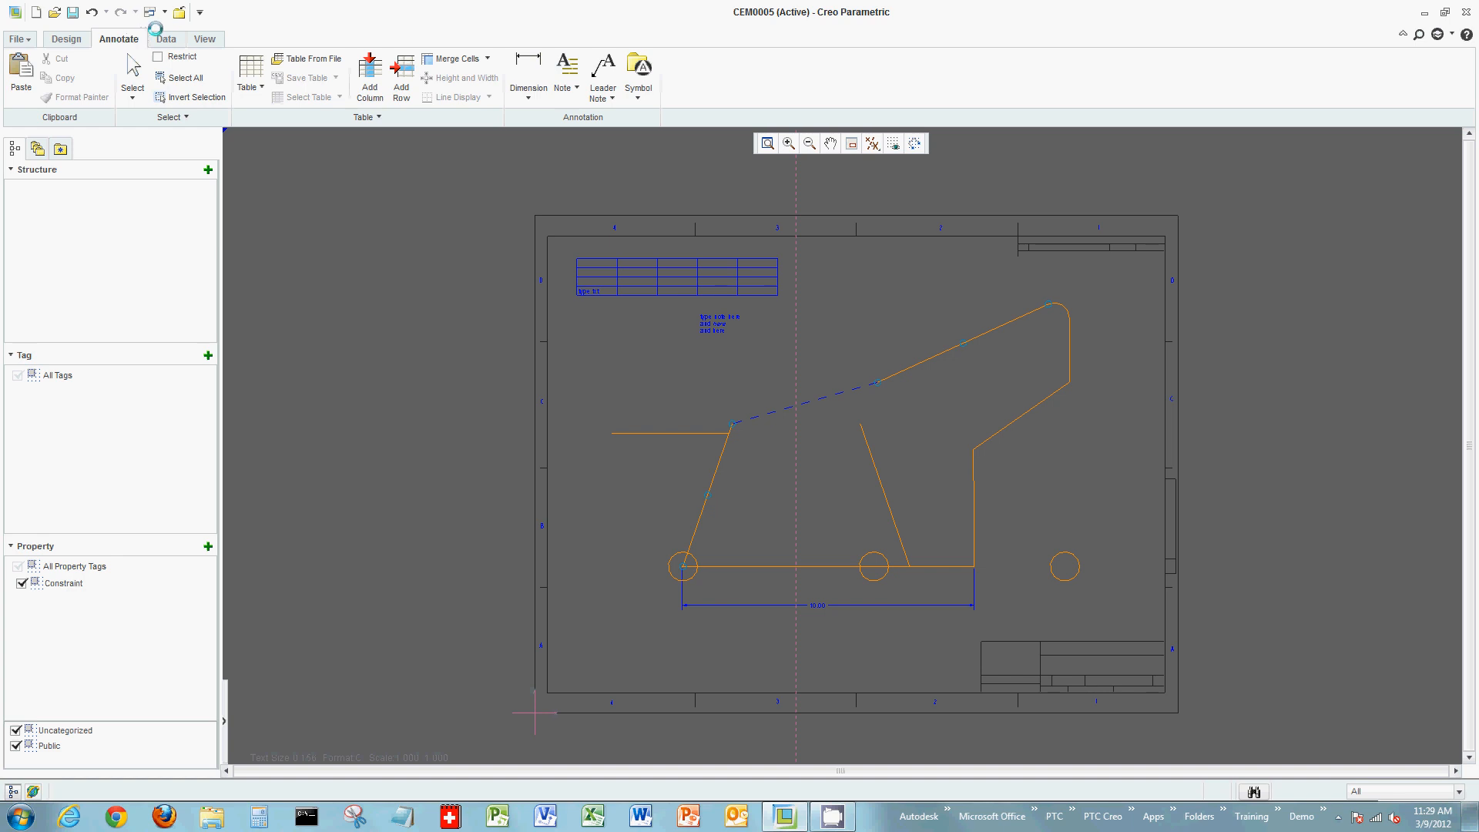
left_click(205, 39)
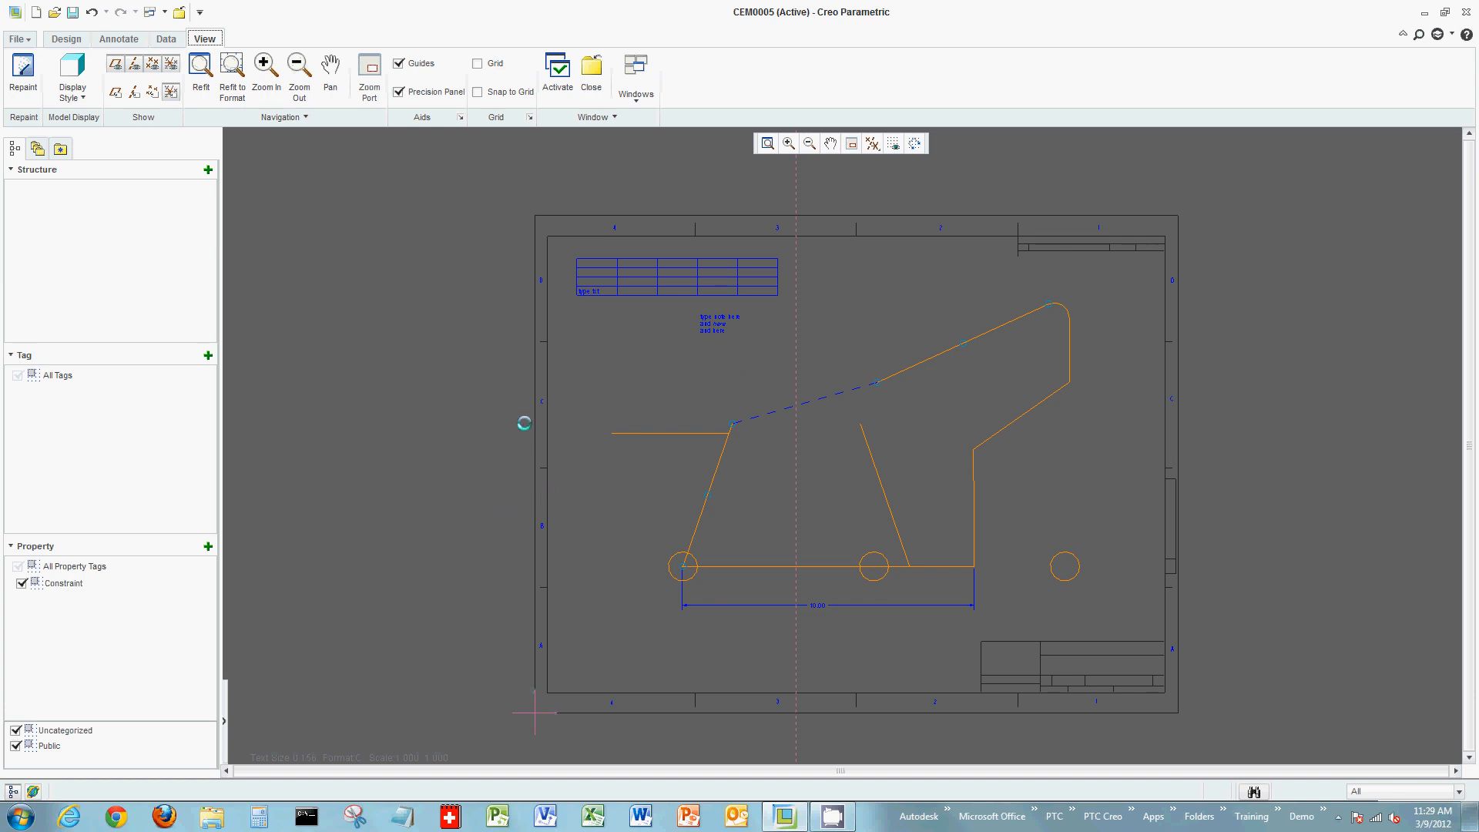
left_click(370, 77)
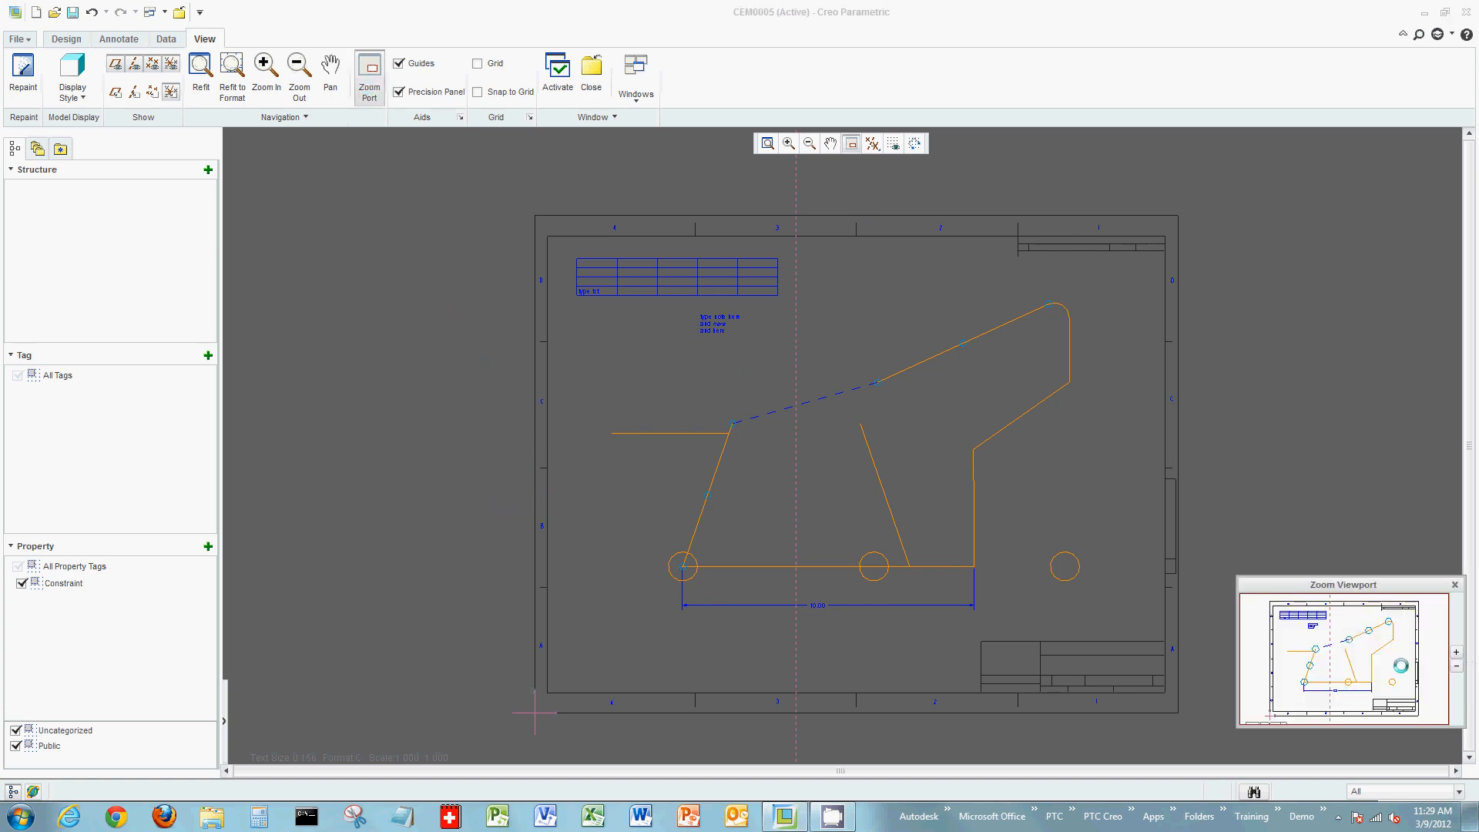
scroll(1341, 656, "down", 6)
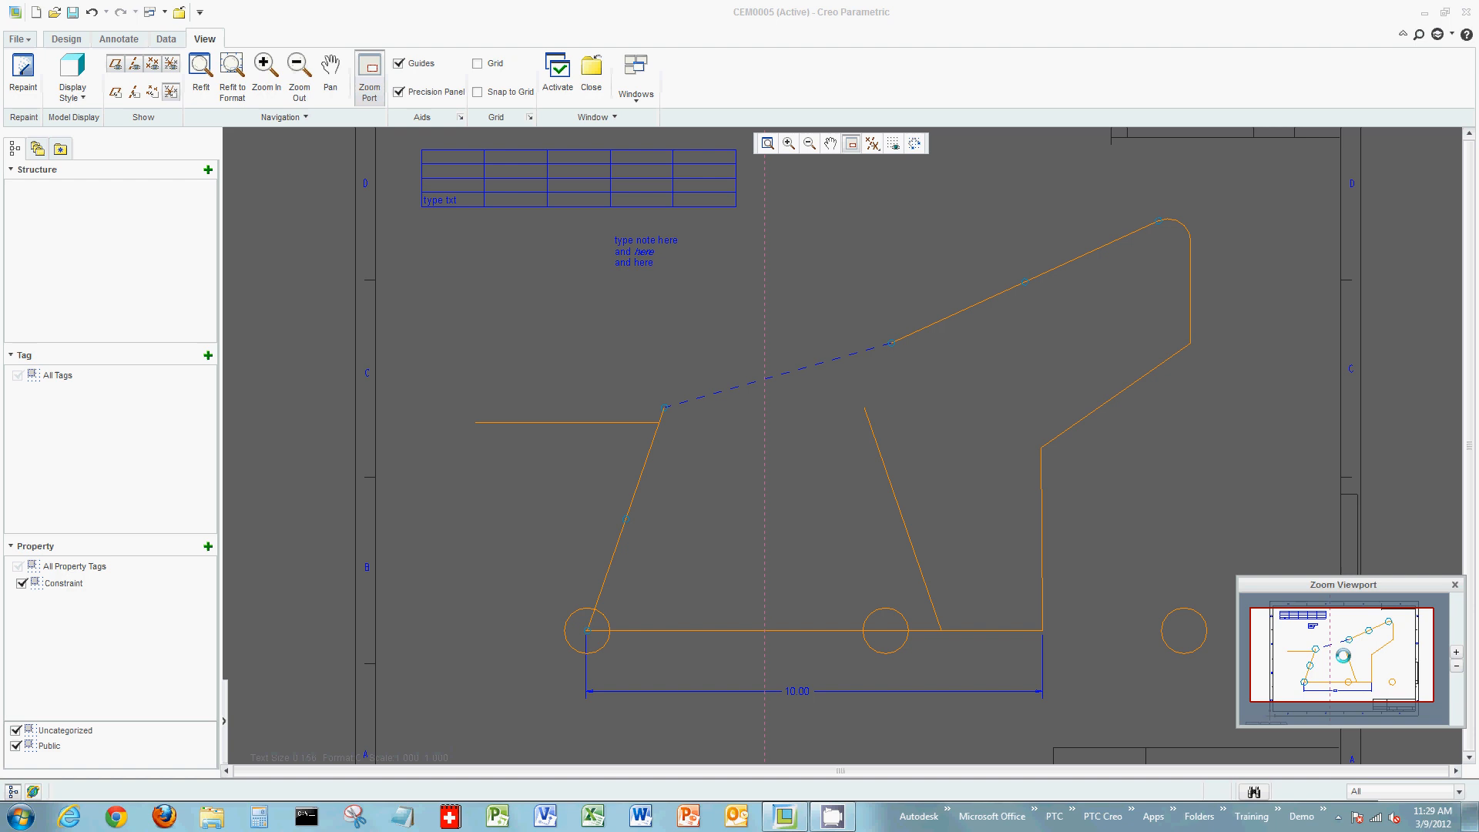
mouse_move(1345, 657)
left_mouse_down()
mouse_move(1308, 629)
mouse_move(1393, 630)
mouse_move(1379, 700)
mouse_move(1301, 700)
mouse_move(1296, 621)
left_mouse_up()
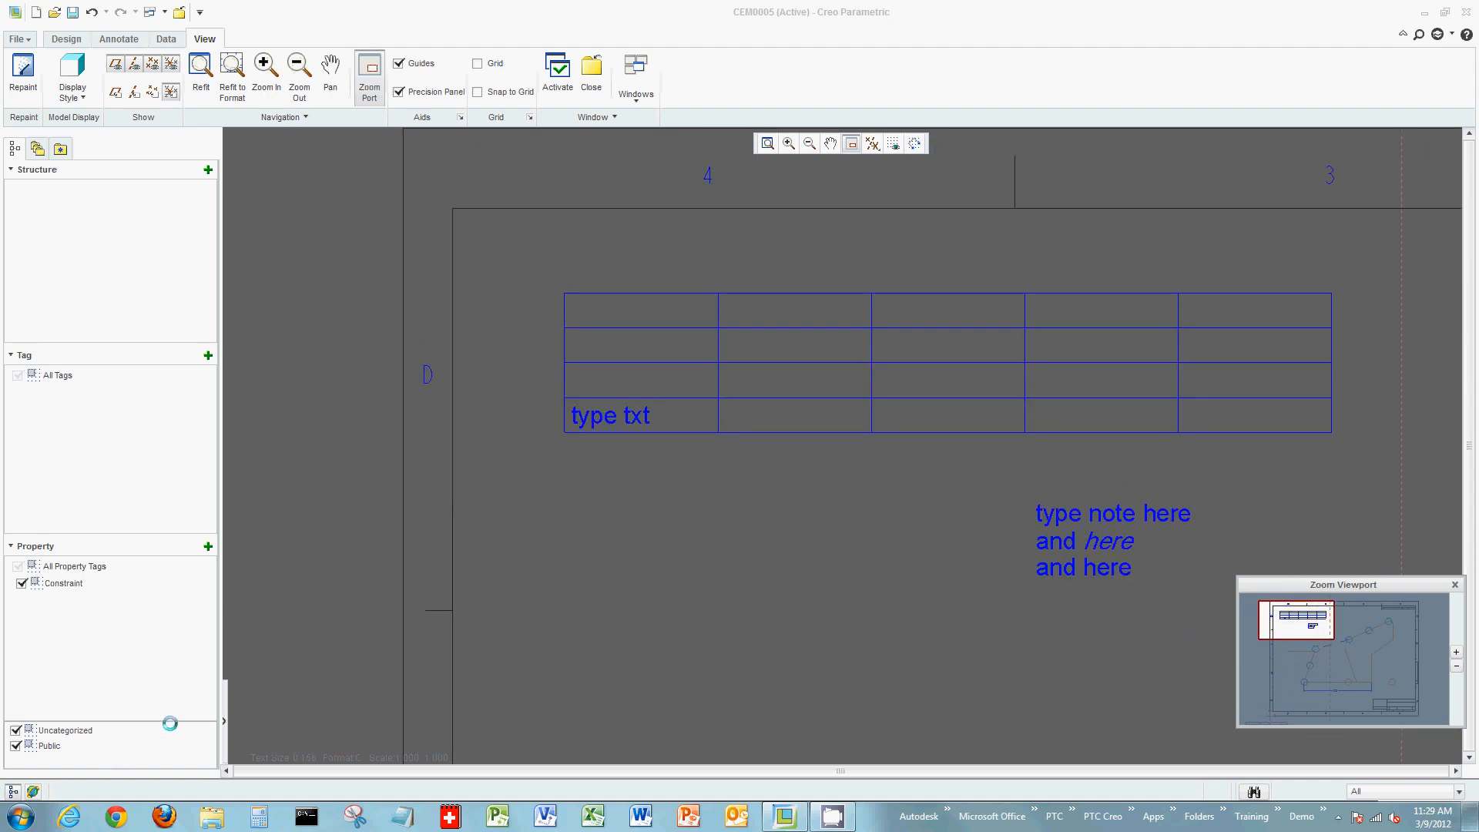
- Save four views framing the table, the title block, the slanted lines and the whole sheet, and close the Zoom Viewport
left_click(224, 721)
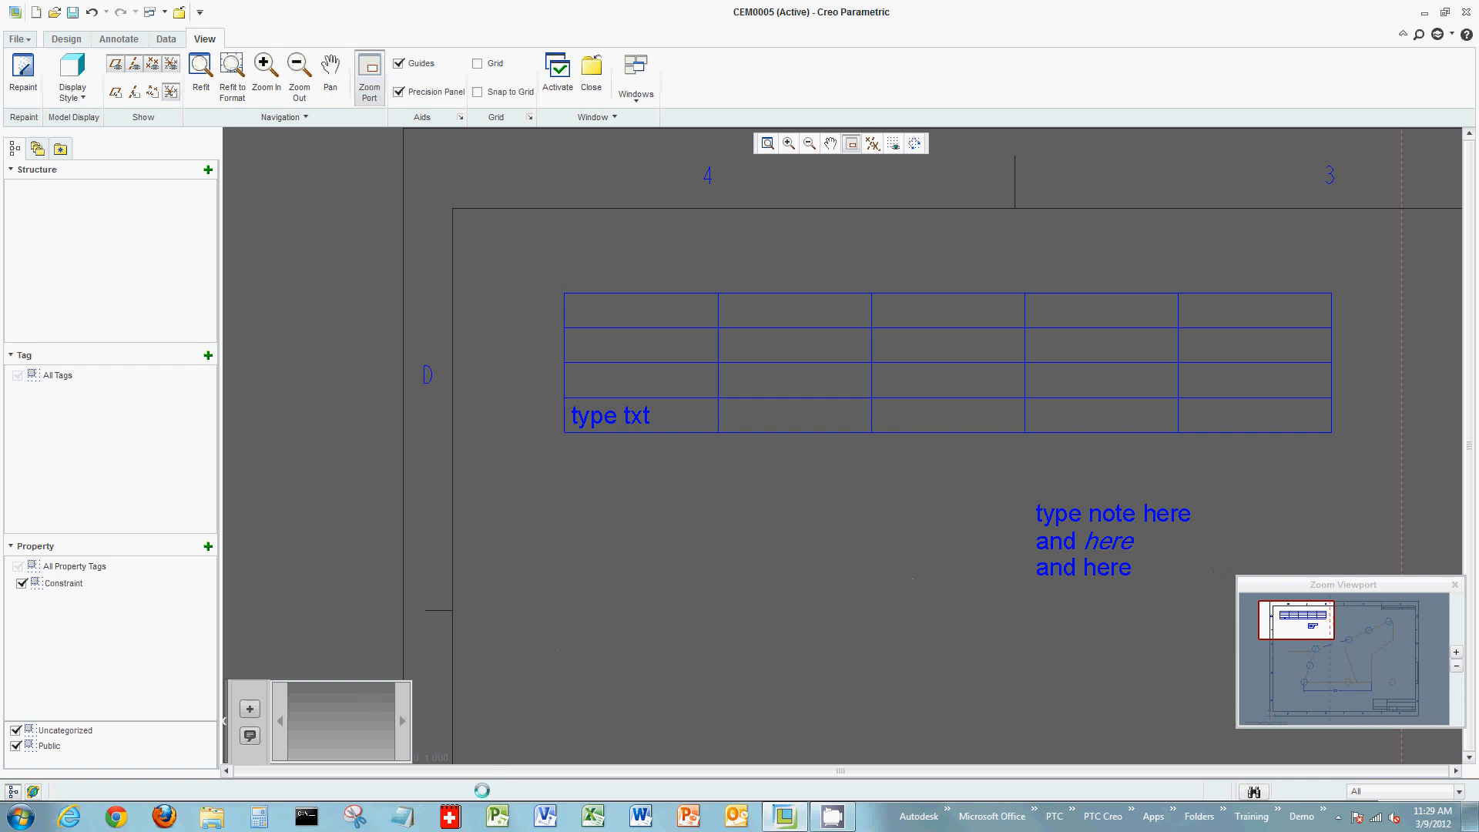
left_click(250, 709)
mouse_move(1300, 623)
left_mouse_down()
mouse_move(1367, 664)
mouse_move(1386, 707)
mouse_move(1331, 656)
left_mouse_up()
left_click(249, 709)
left_click(252, 708)
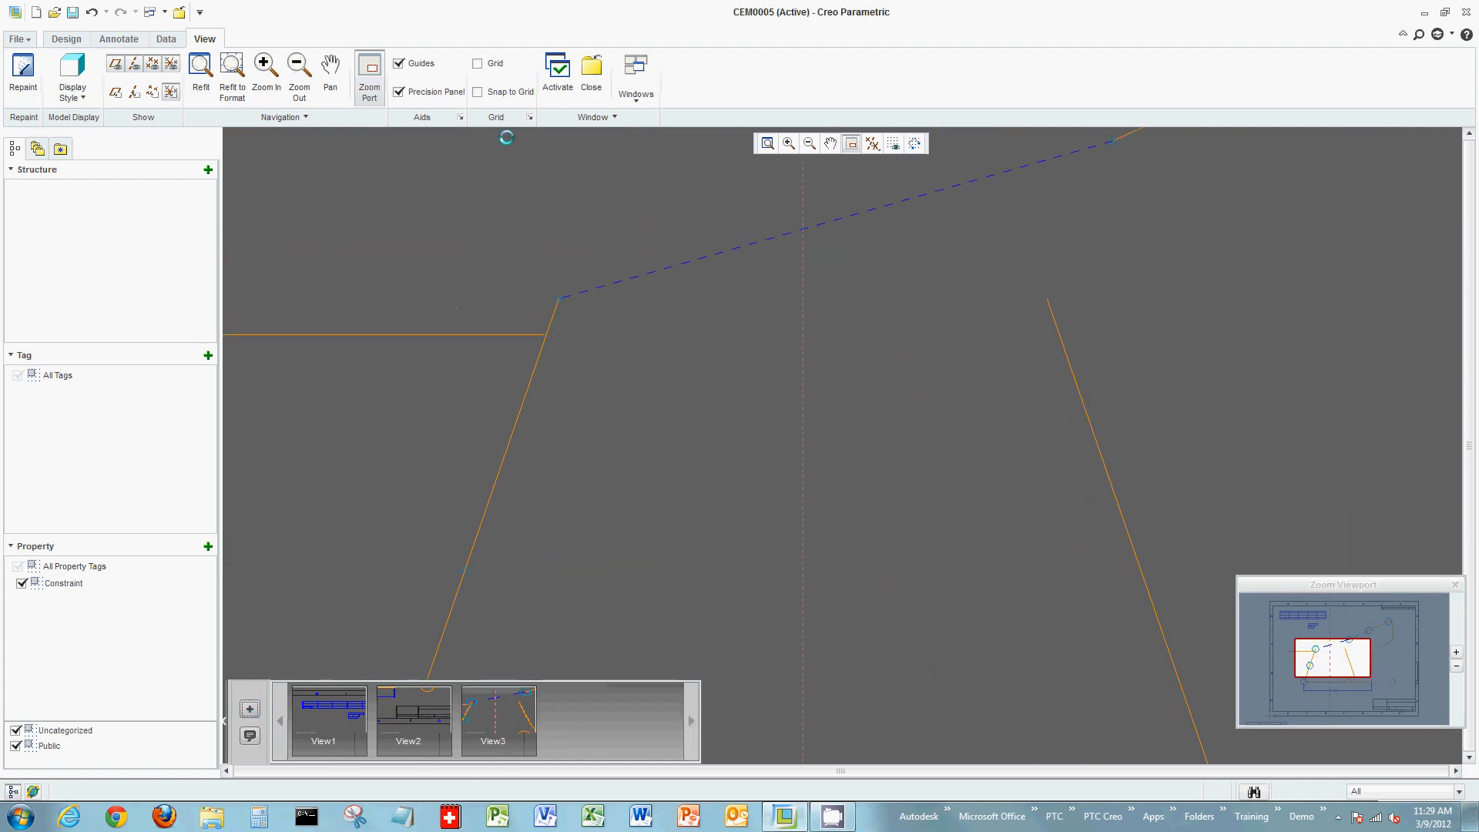
left_click(768, 142)
left_click(250, 708)
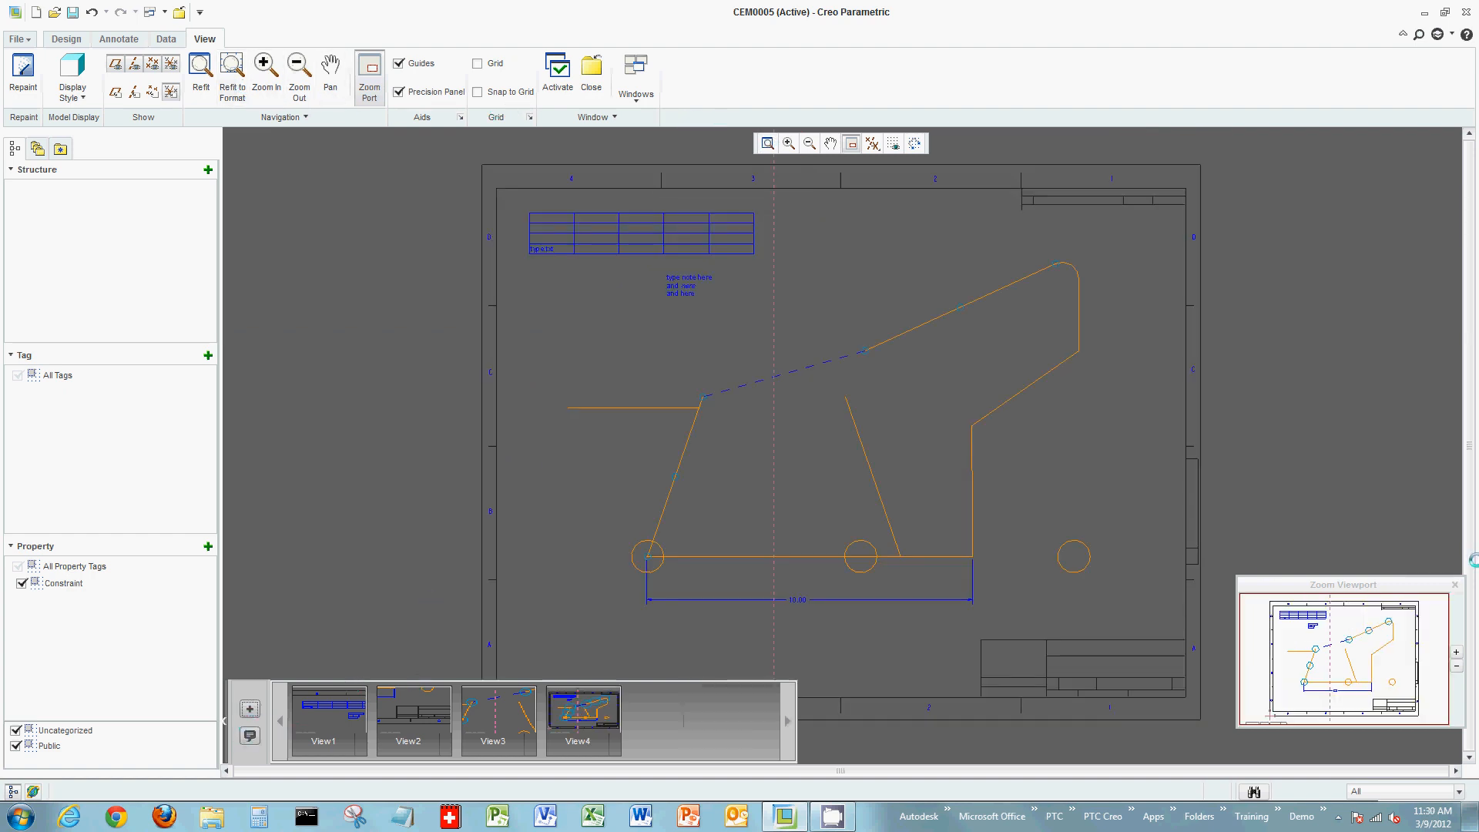
left_click(1455, 583)
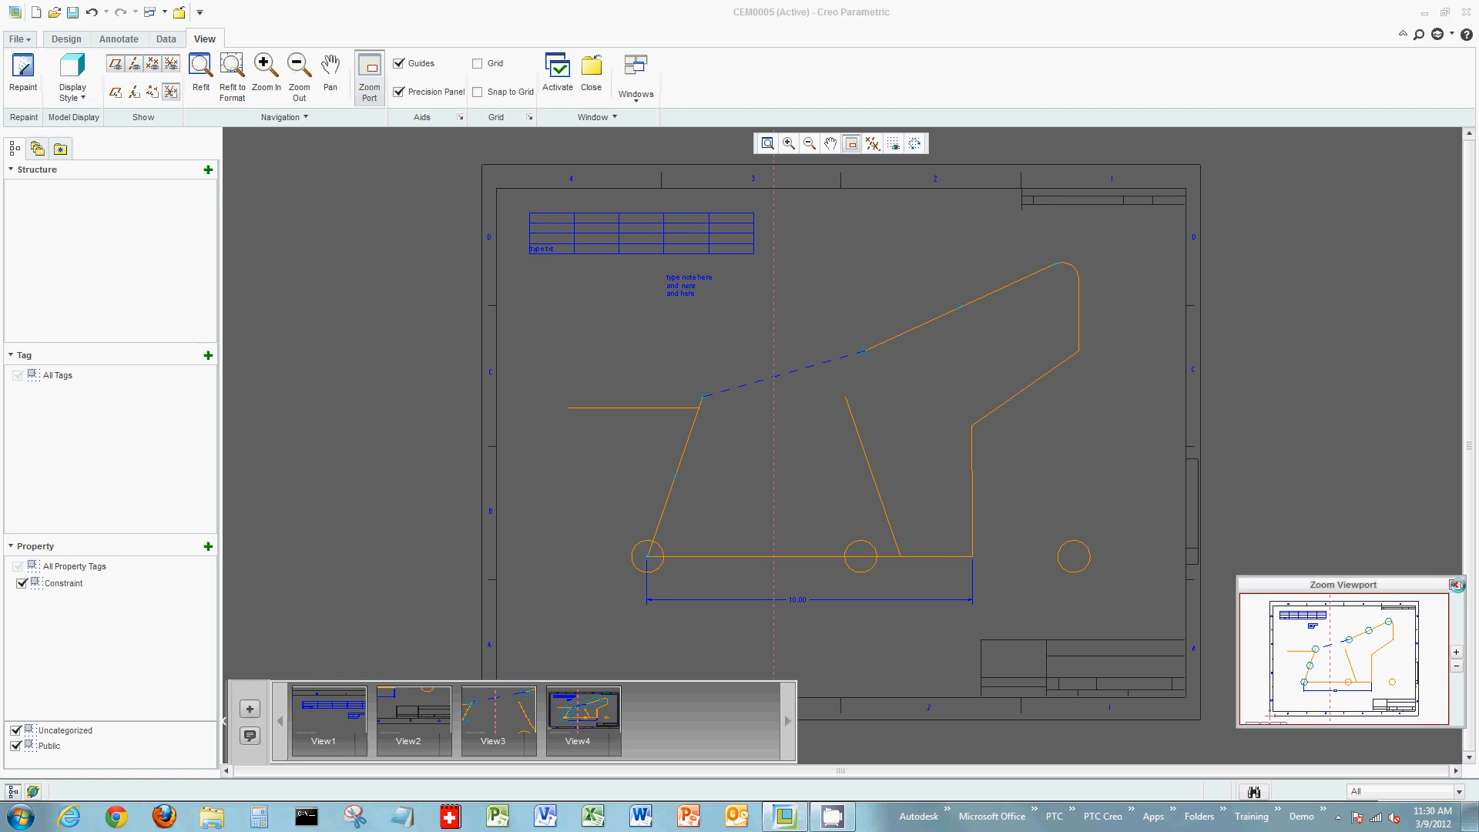
- Recall the saved views in turn, finish on the whole-sheet View4, and hide the saved views strip
left_click(490, 718)
left_click(424, 720)
left_click(333, 712)
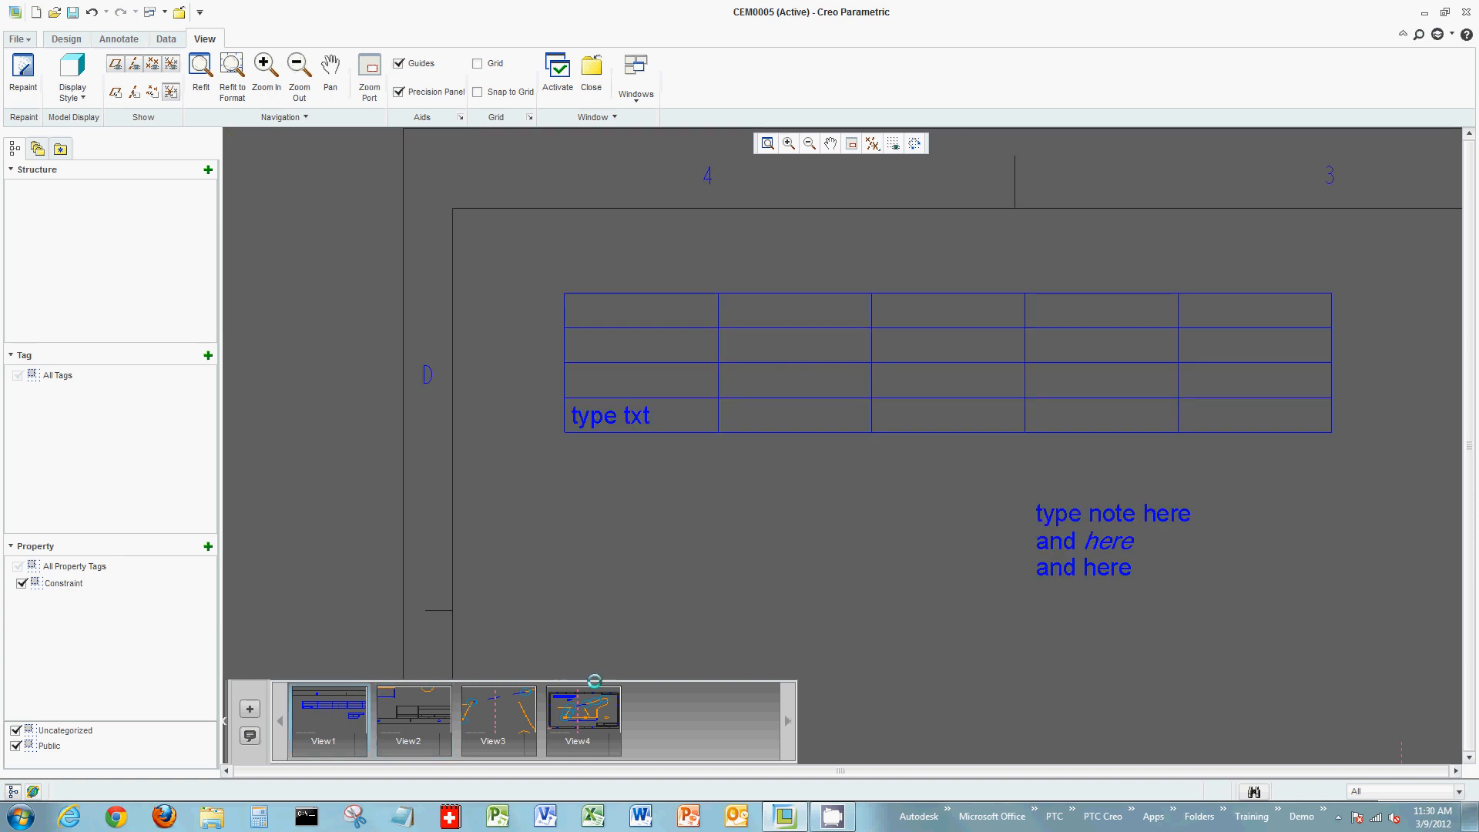
left_click(603, 707)
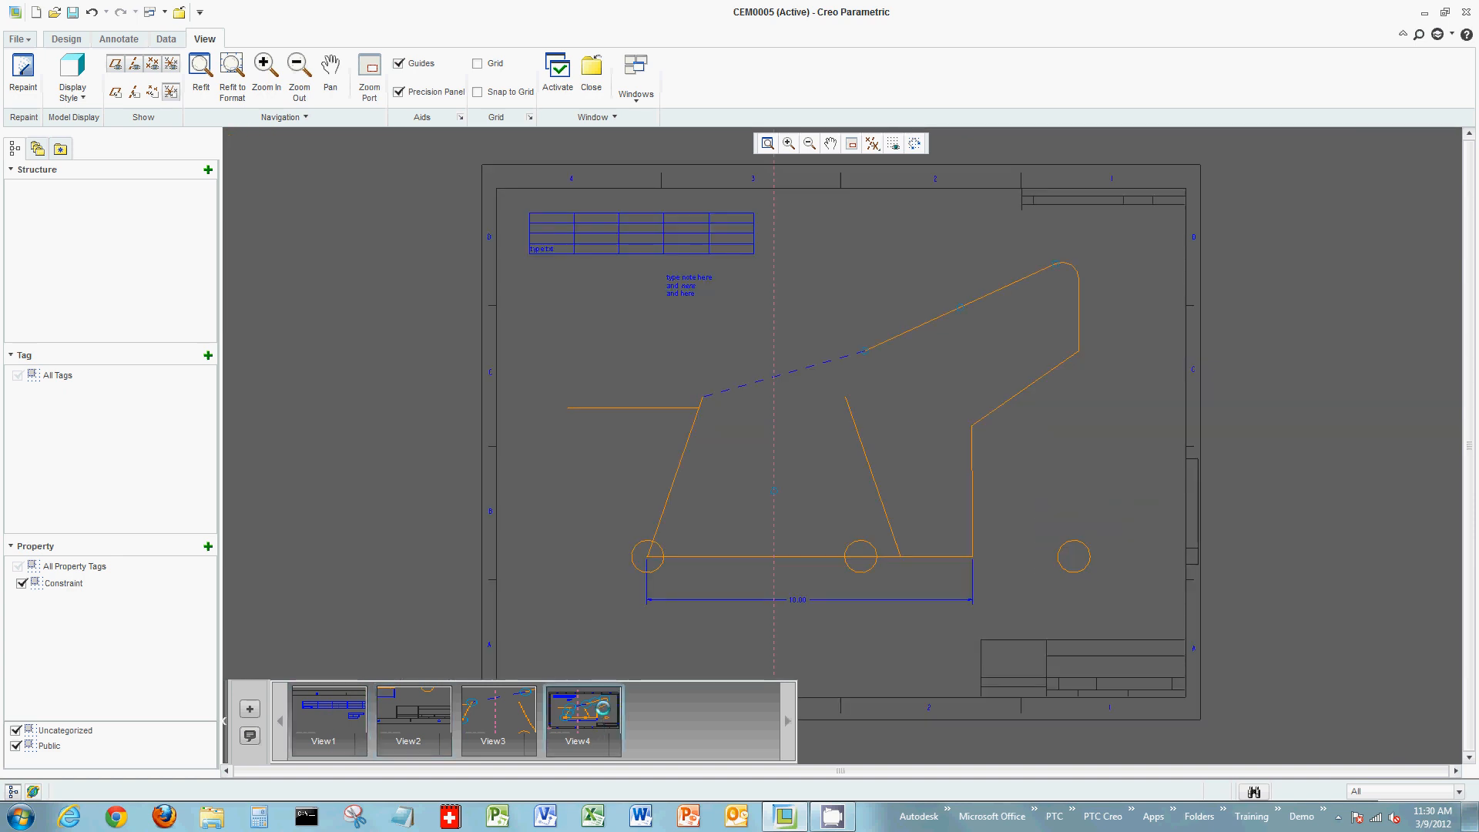
left_click(497, 716)
left_click(401, 713)
left_click(351, 714)
left_click(587, 714)
left_click(222, 716)
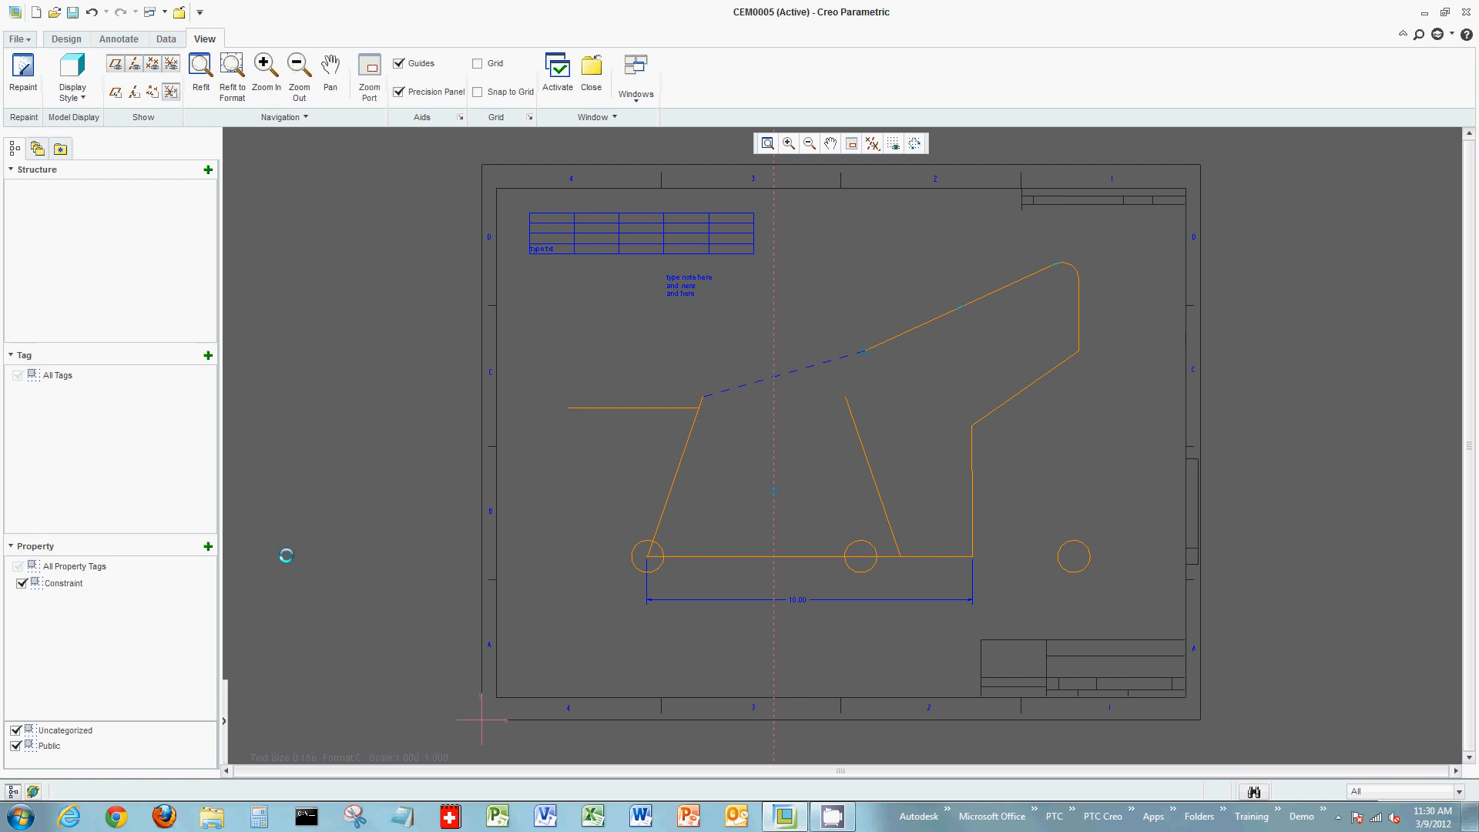
- Measure the distance from the profile's lower-left corner to the mirrored line's lower endpoint and highlight the open ends
left_click(167, 38)
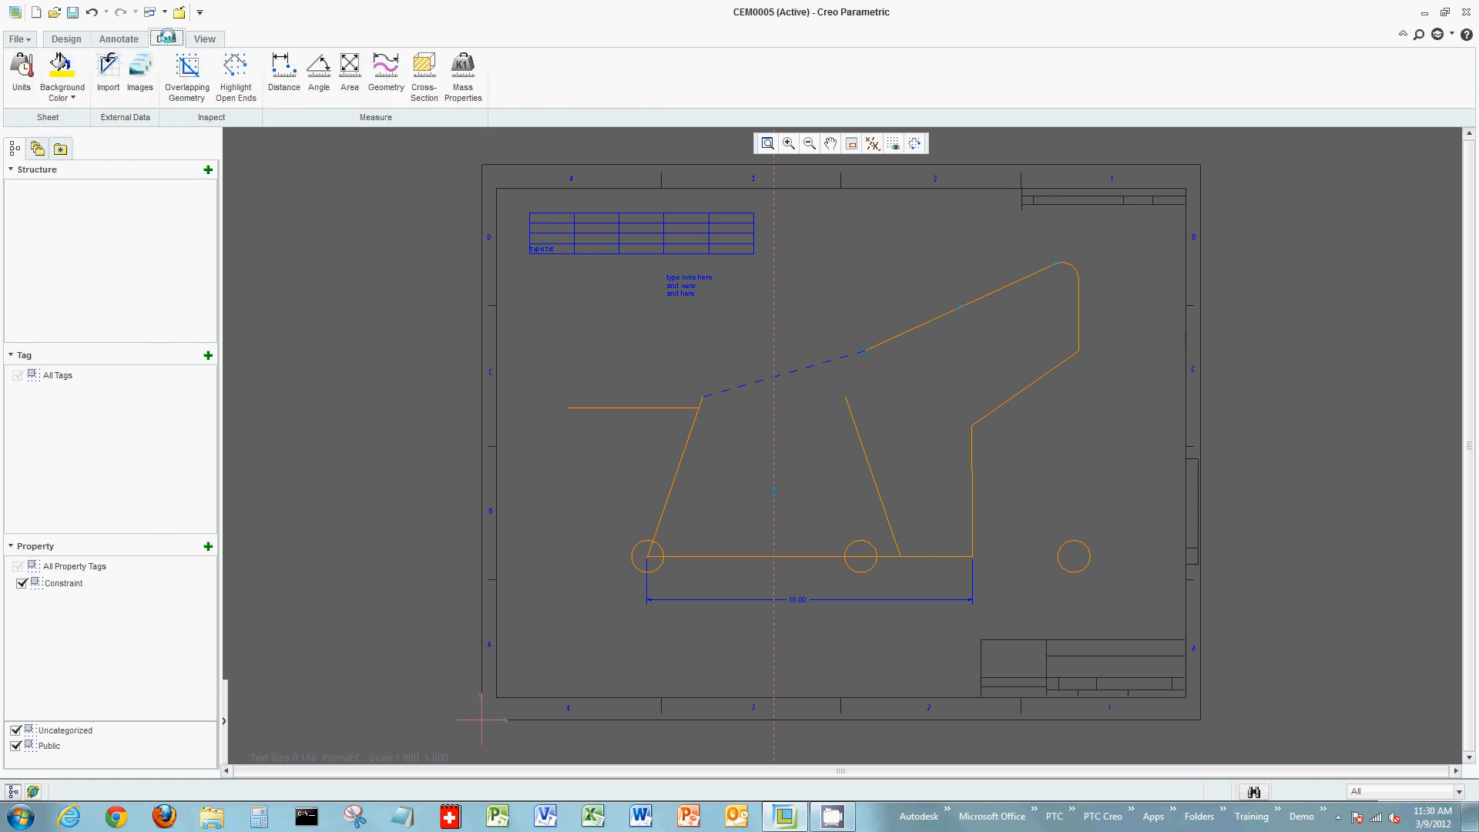
left_click(283, 68)
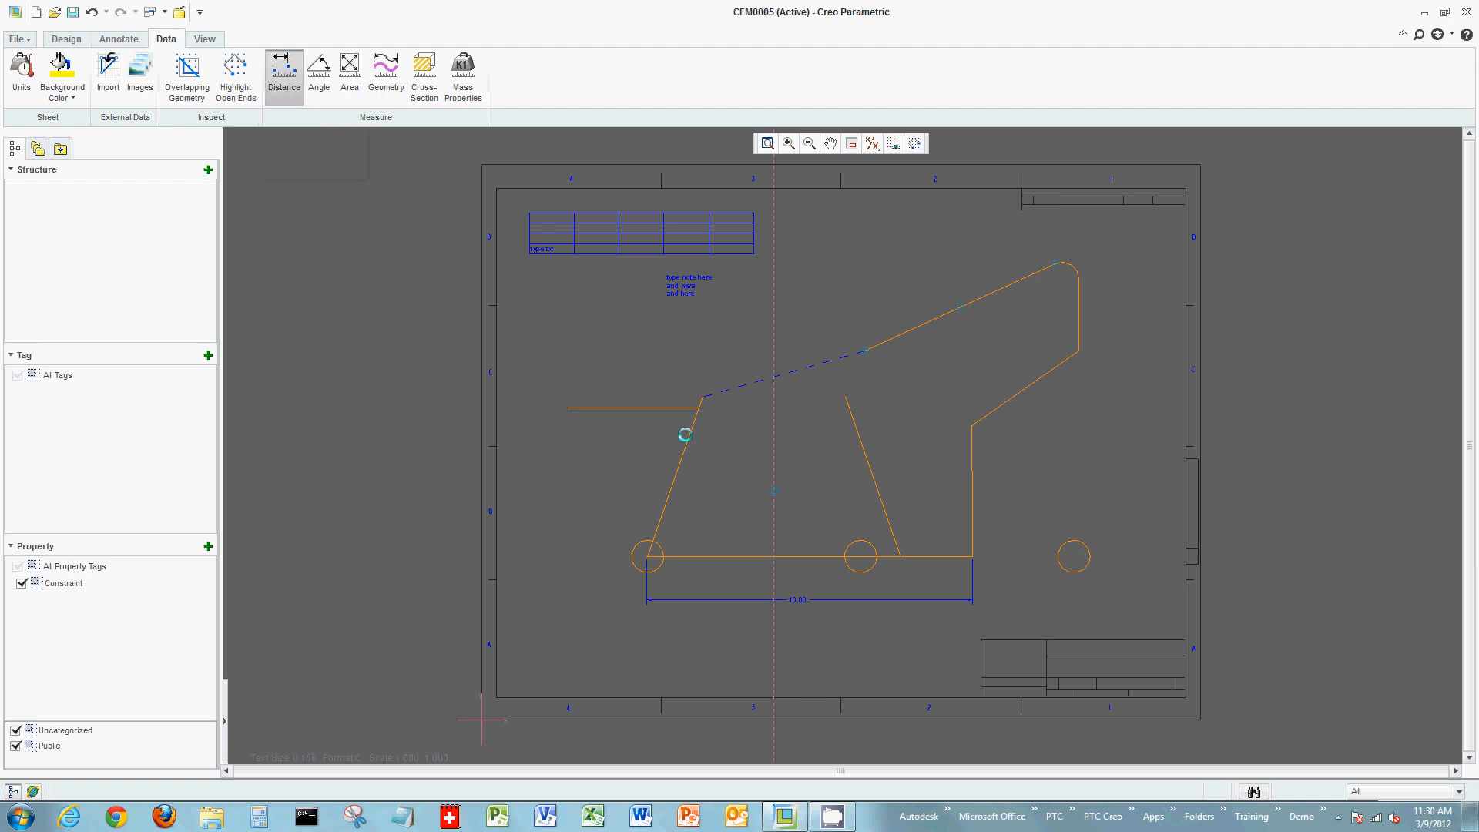
left_click(647, 558)
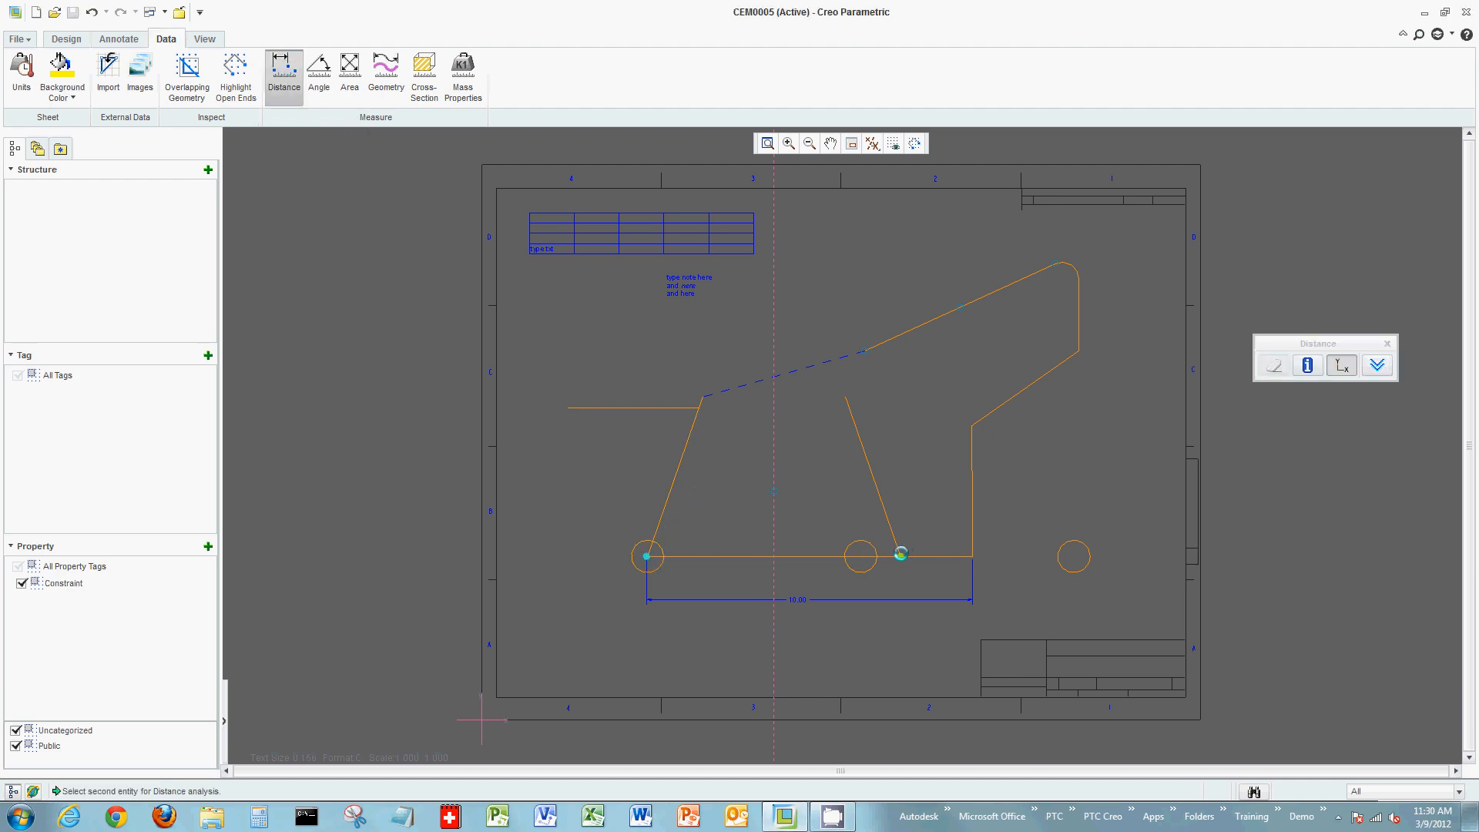
left_click(902, 555)
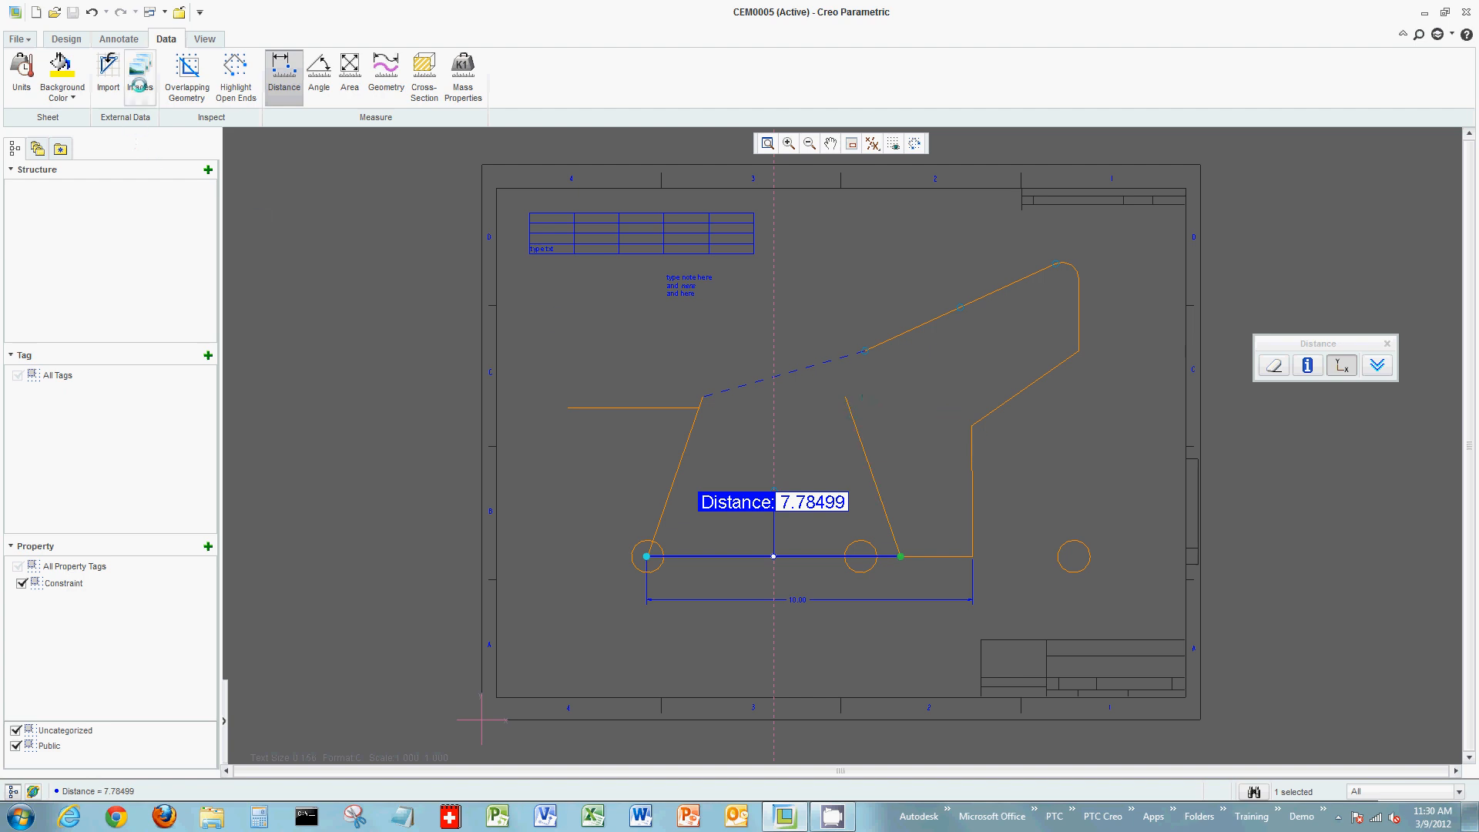
left_click(231, 75)
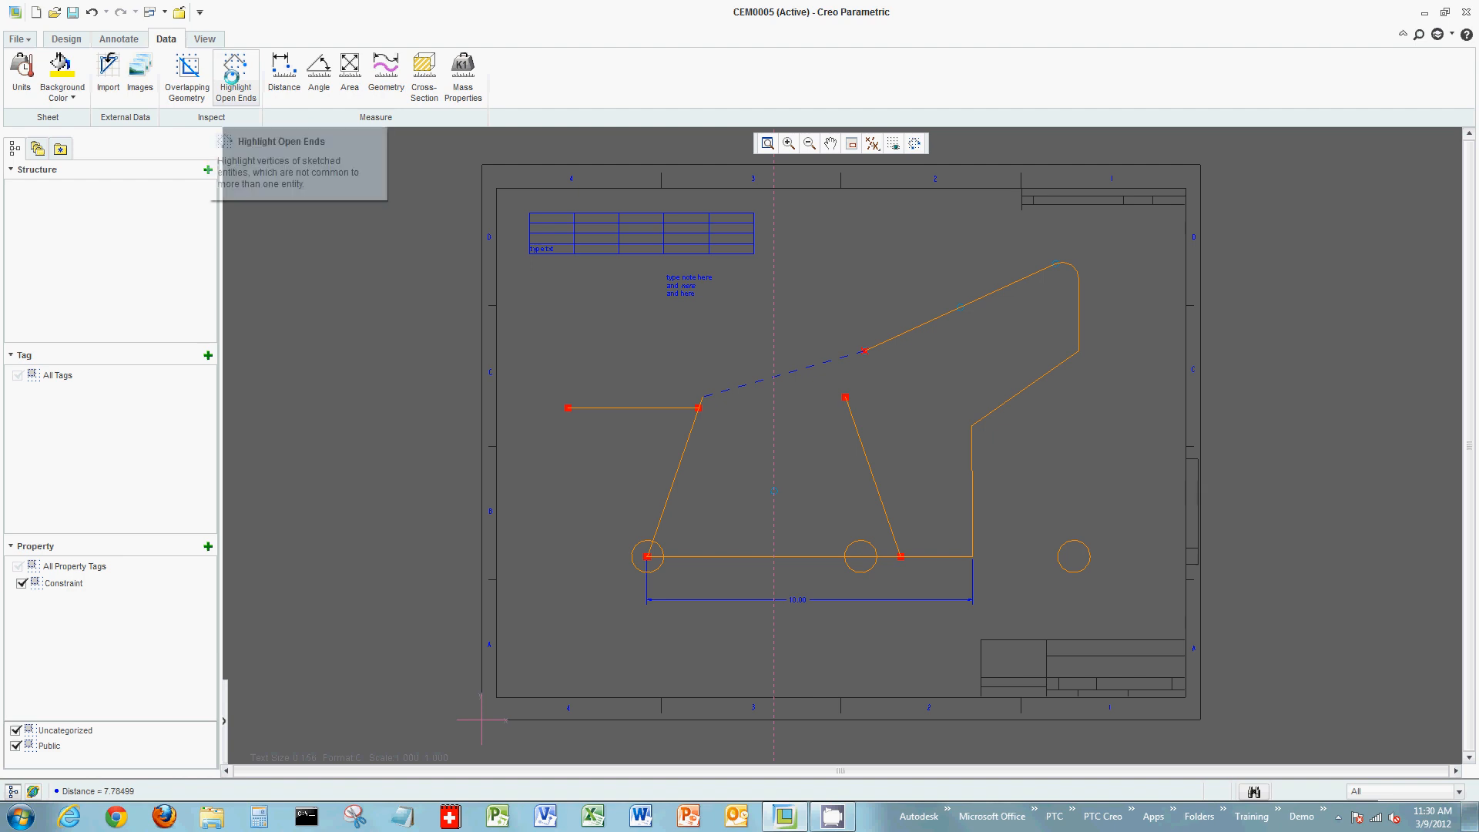
- Check the sketch for overlapping geometry, and add a new tag renamed to circle
left_click(177, 90)
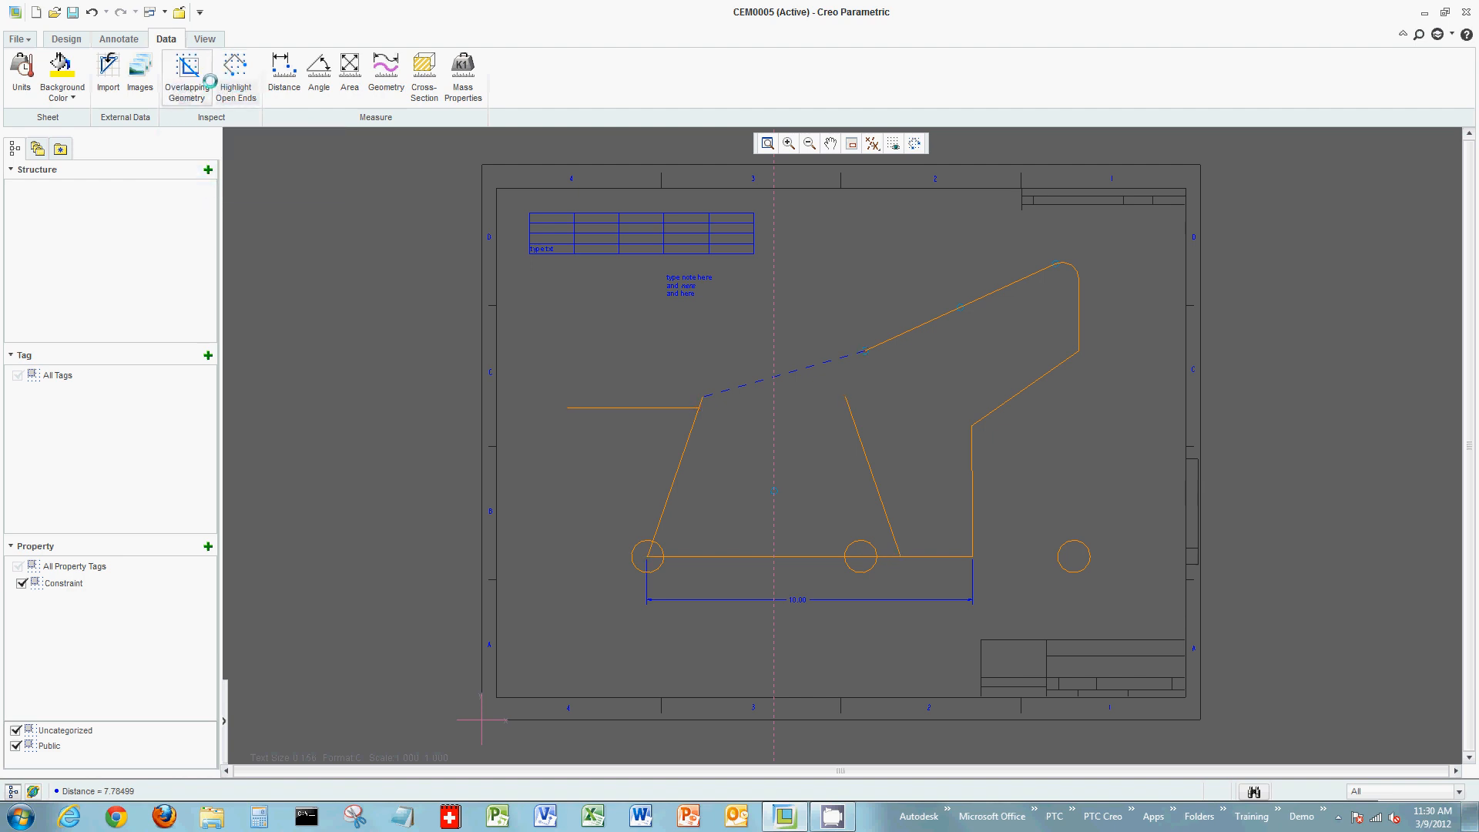
left_click(66, 39)
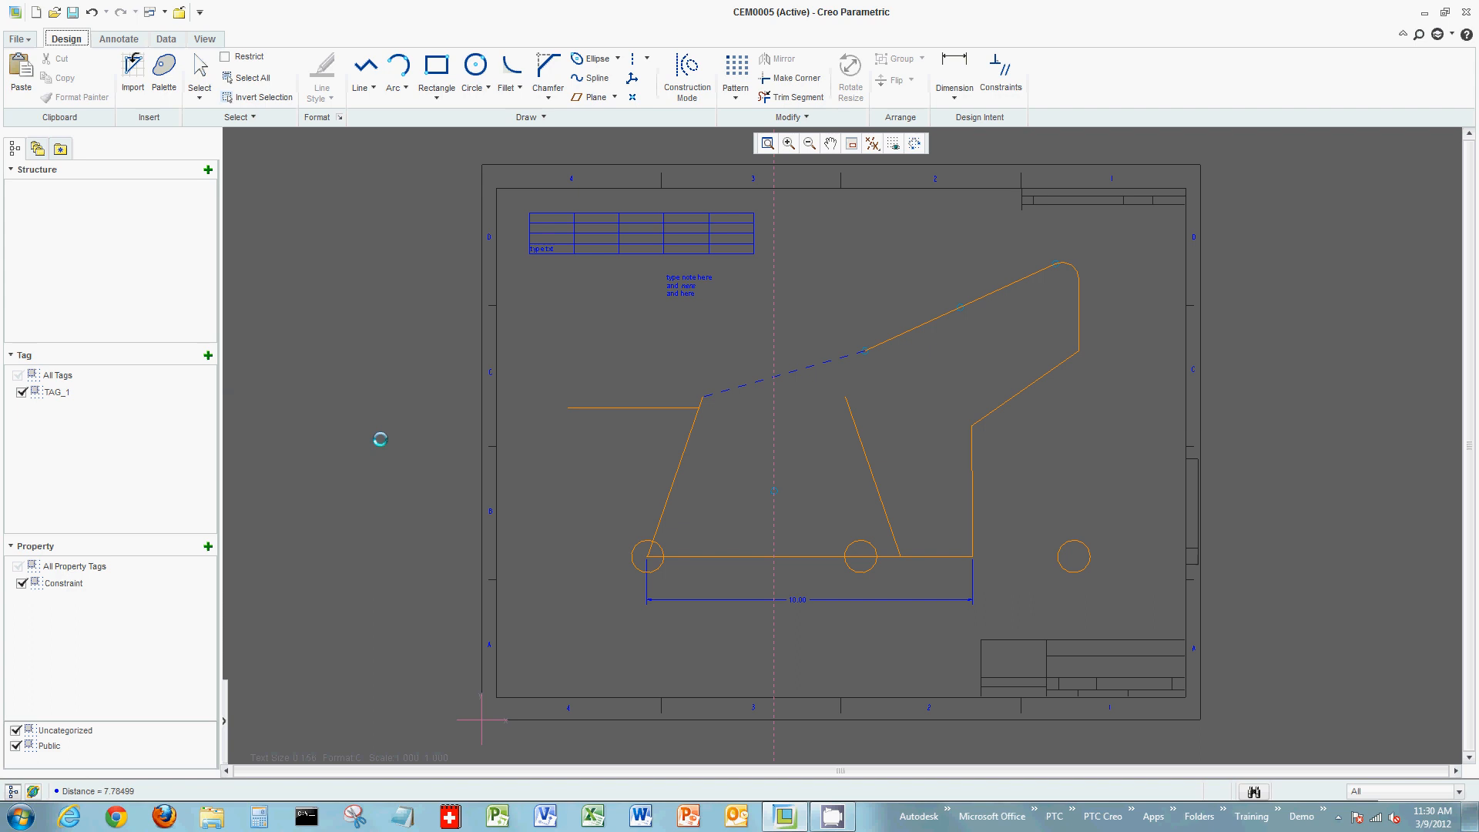
right_click(64, 392)
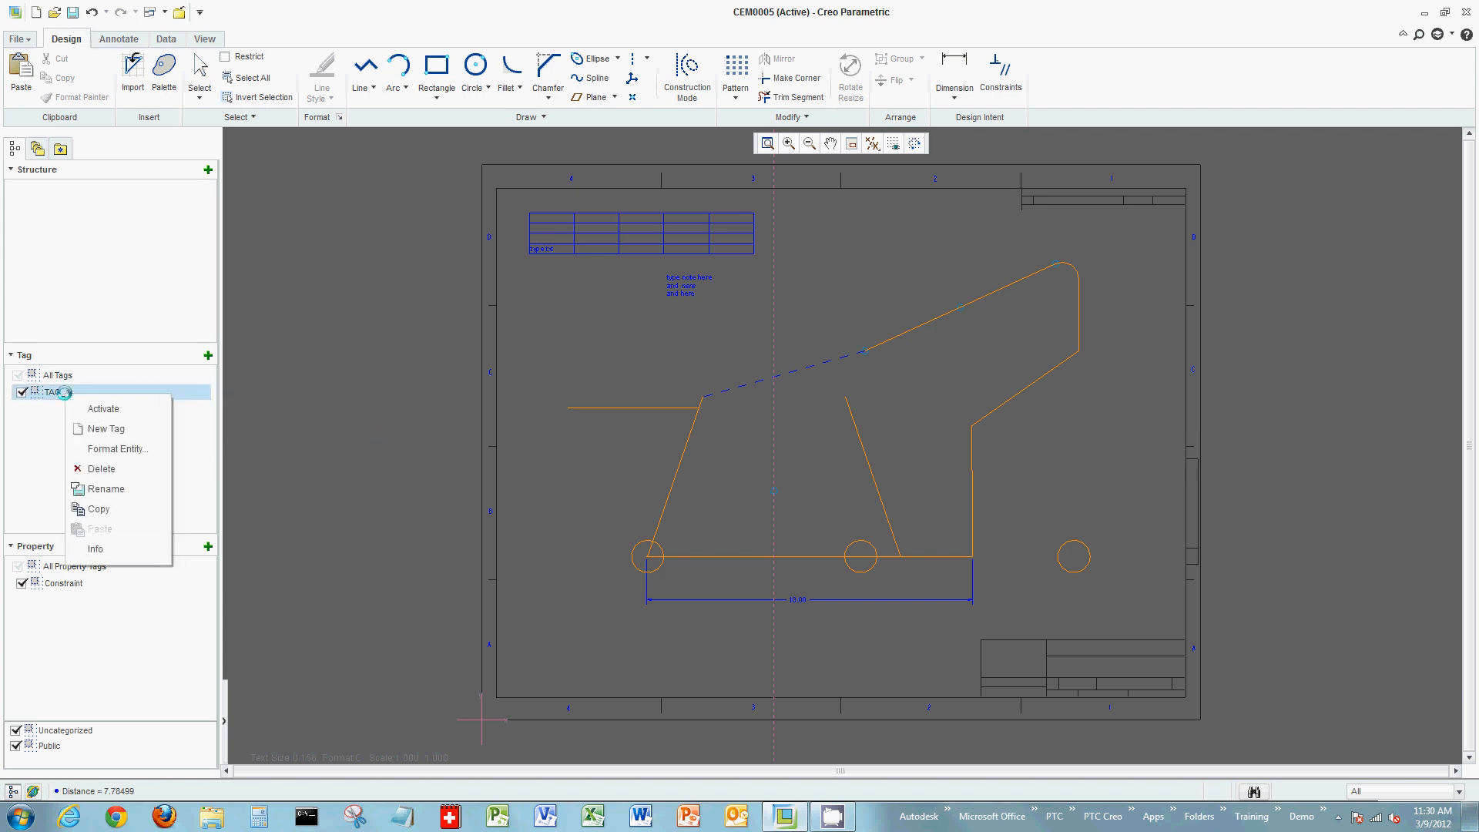
left_click(103, 488)
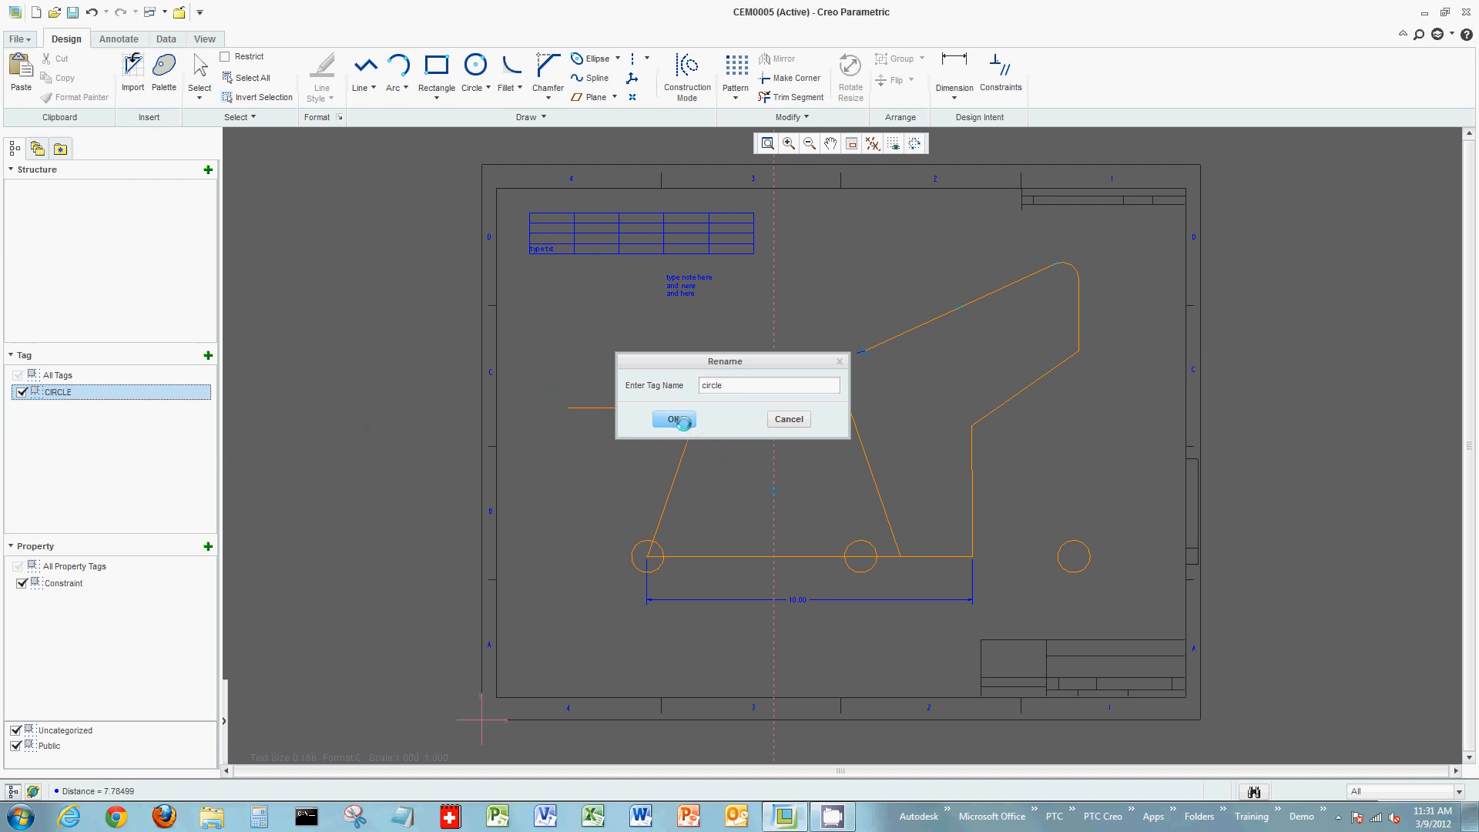
key("Return")
- Select the three small circles along the profile's base line and assign them to the CIRCLE tag
left_click_drag(589, 513, 705, 581)
left_click_drag(829, 516, 893, 584, "ctrl")
left_click_drag(1037, 510, 1114, 593, "ctrl")
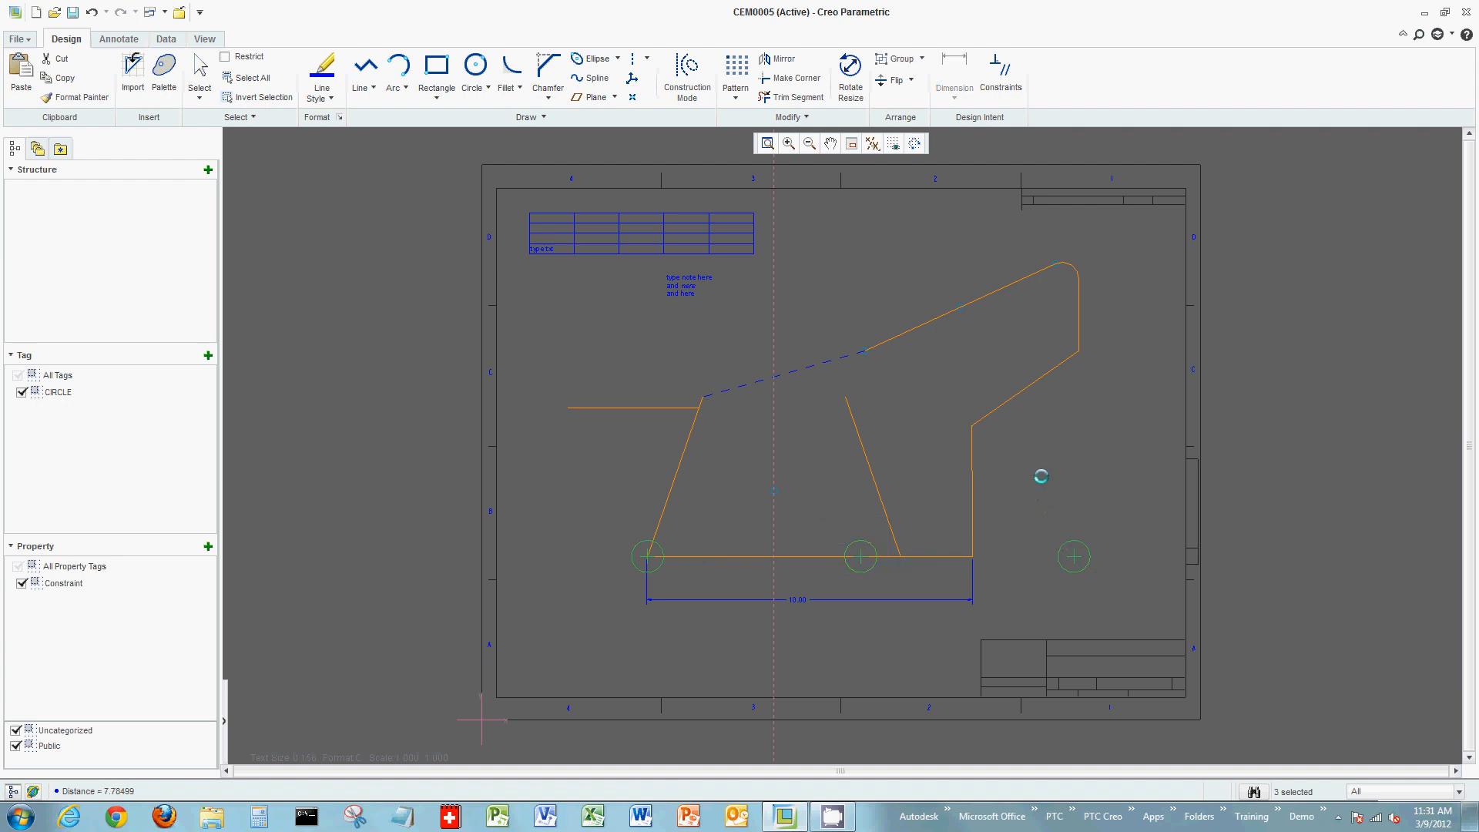
right_click(1029, 479)
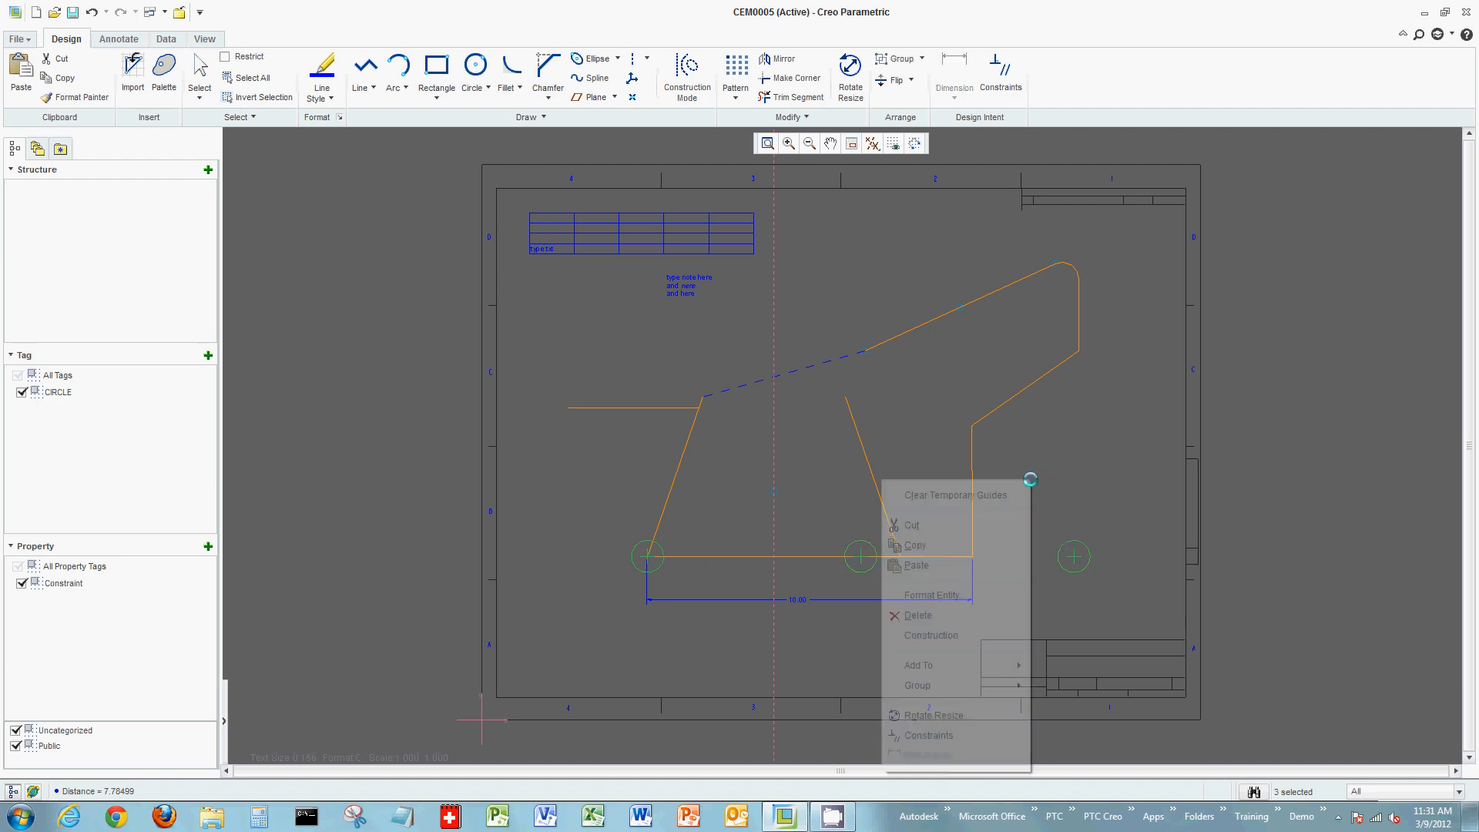
mouse_move(983, 672)
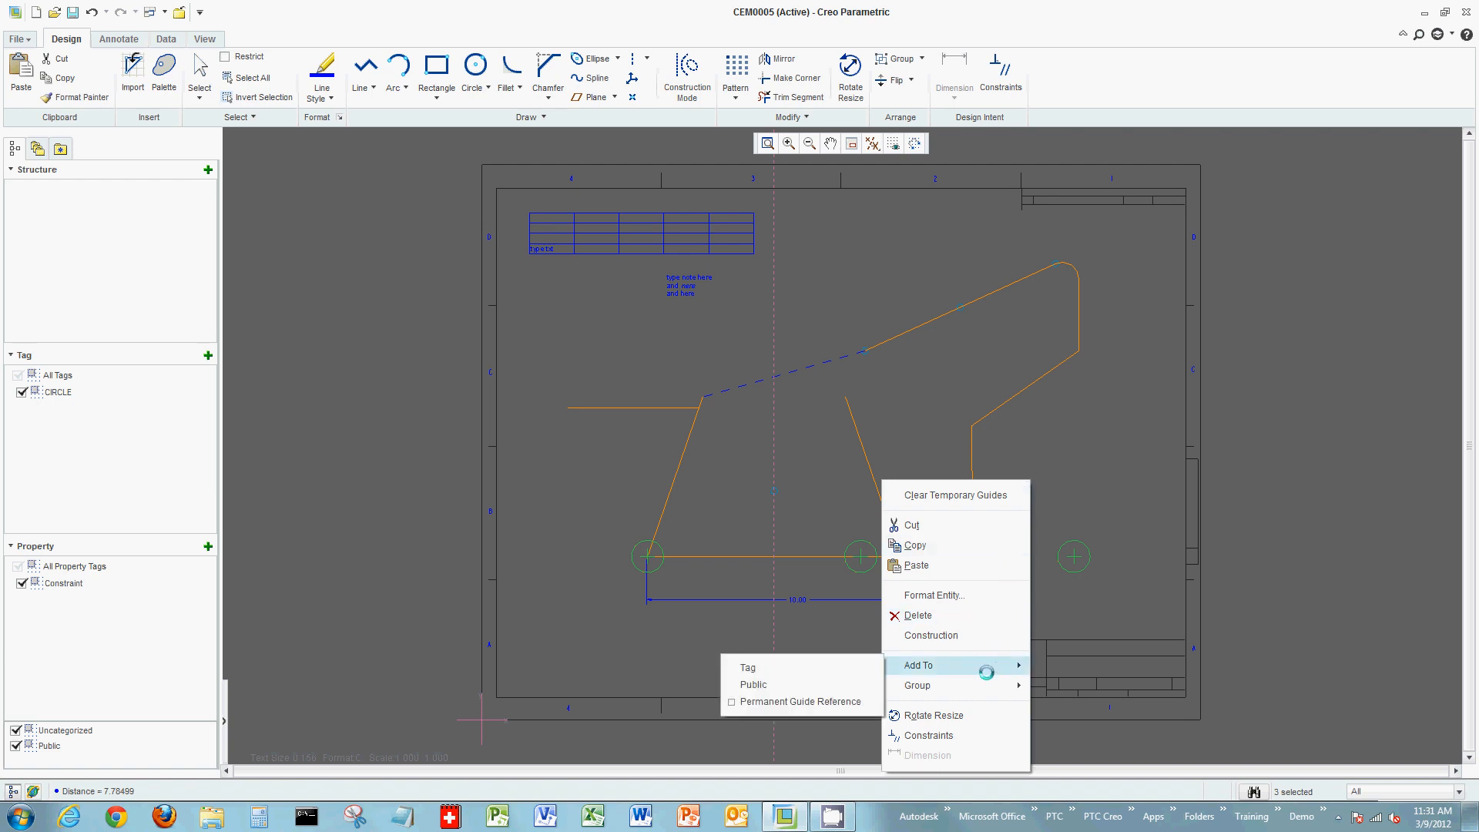
left_click(804, 669)
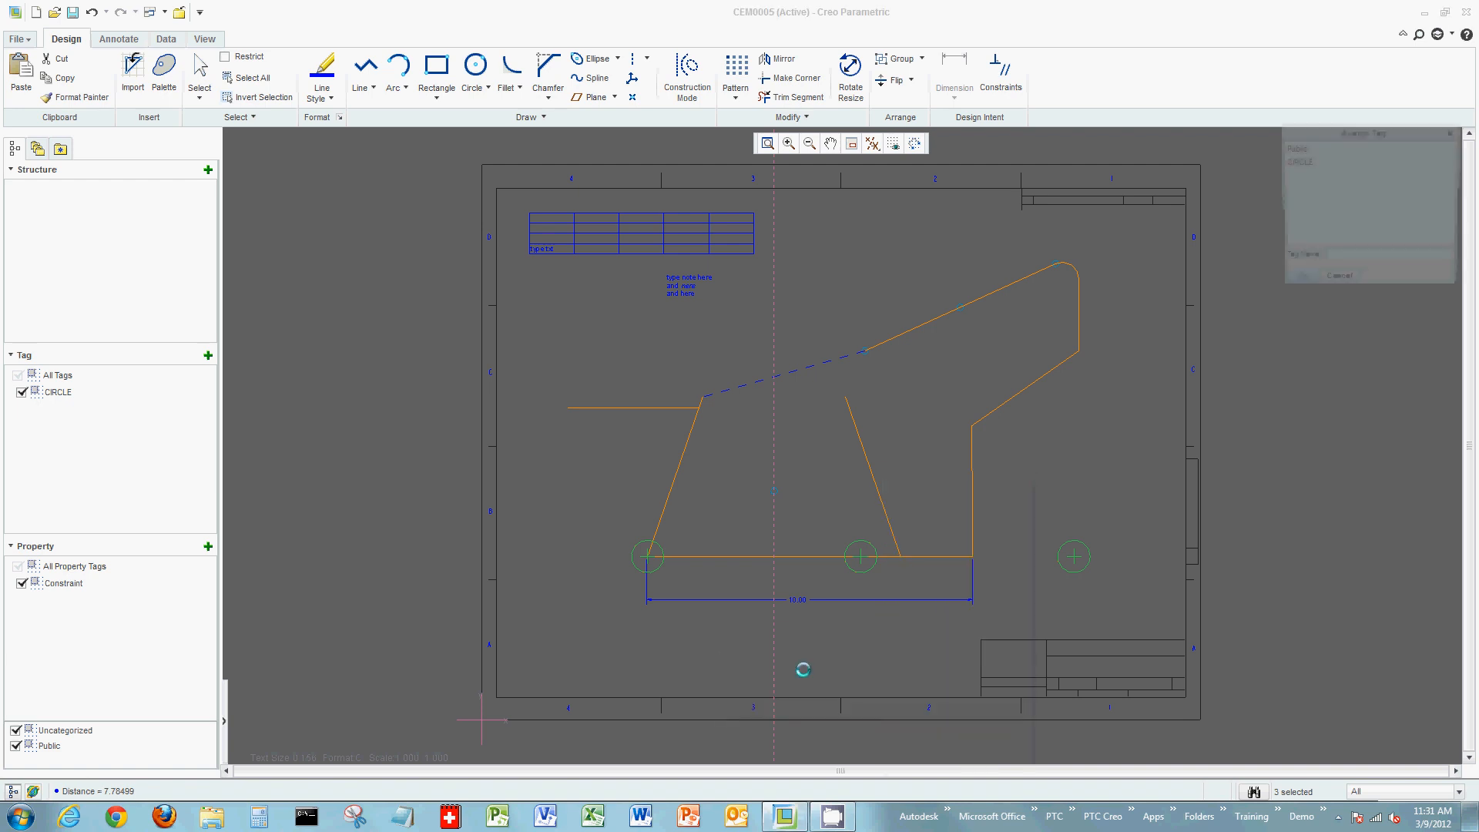
left_click(1310, 161)
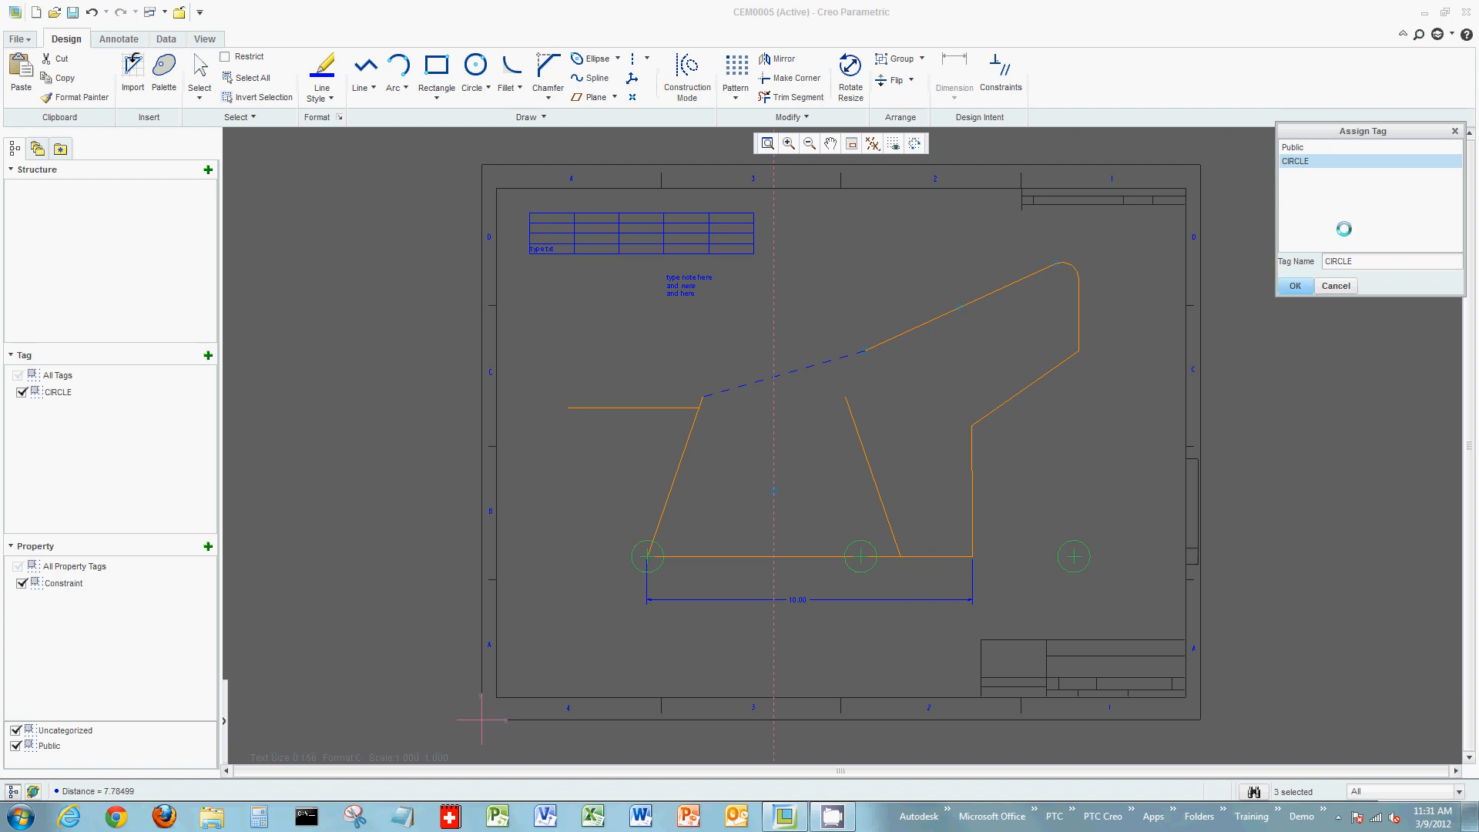
left_click(1297, 286)
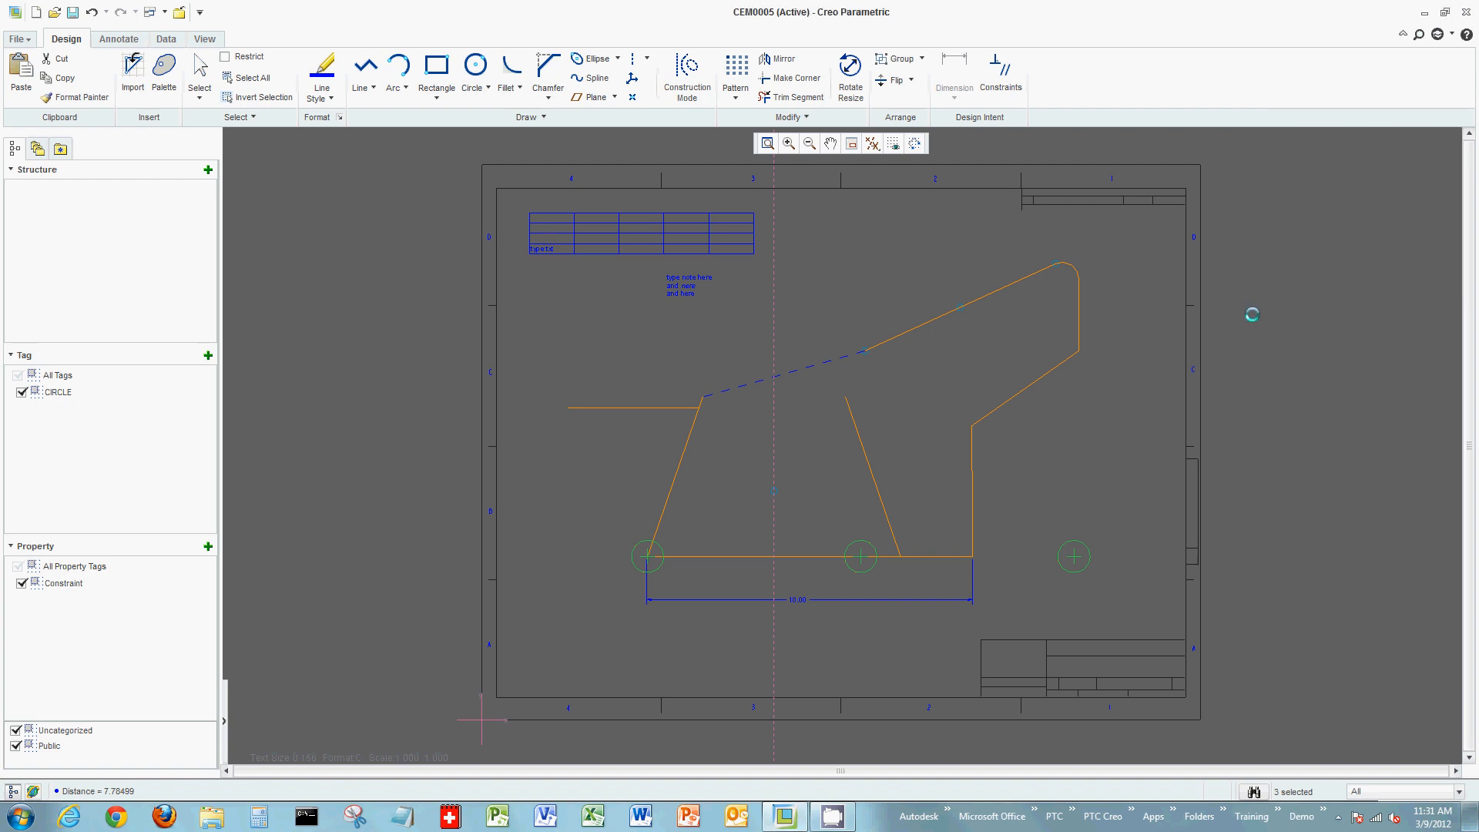
- Select the entities belonging to the CIRCLE tag and clear the selection
left_click(58, 391)
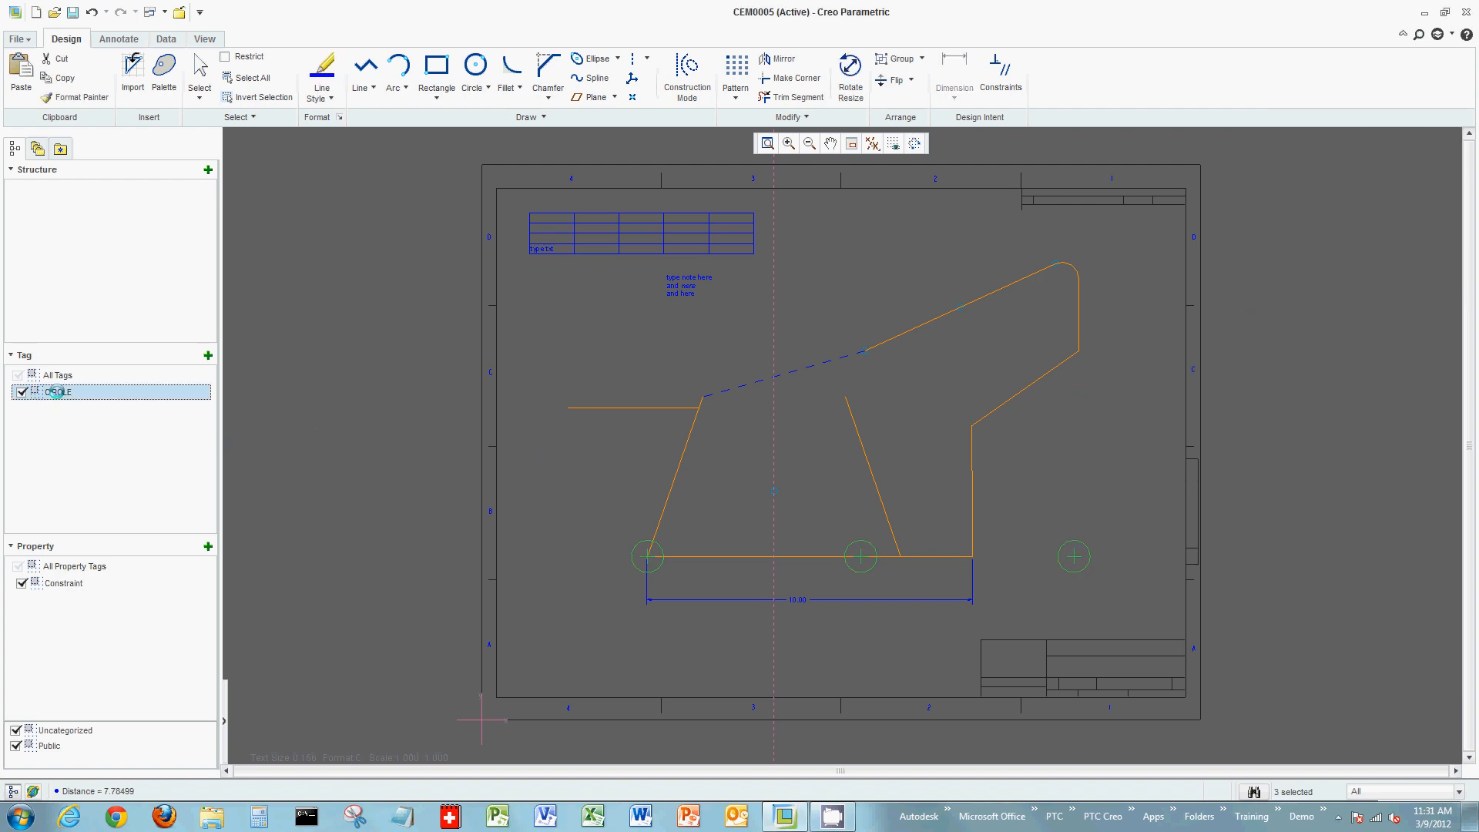
left_click(398, 382)
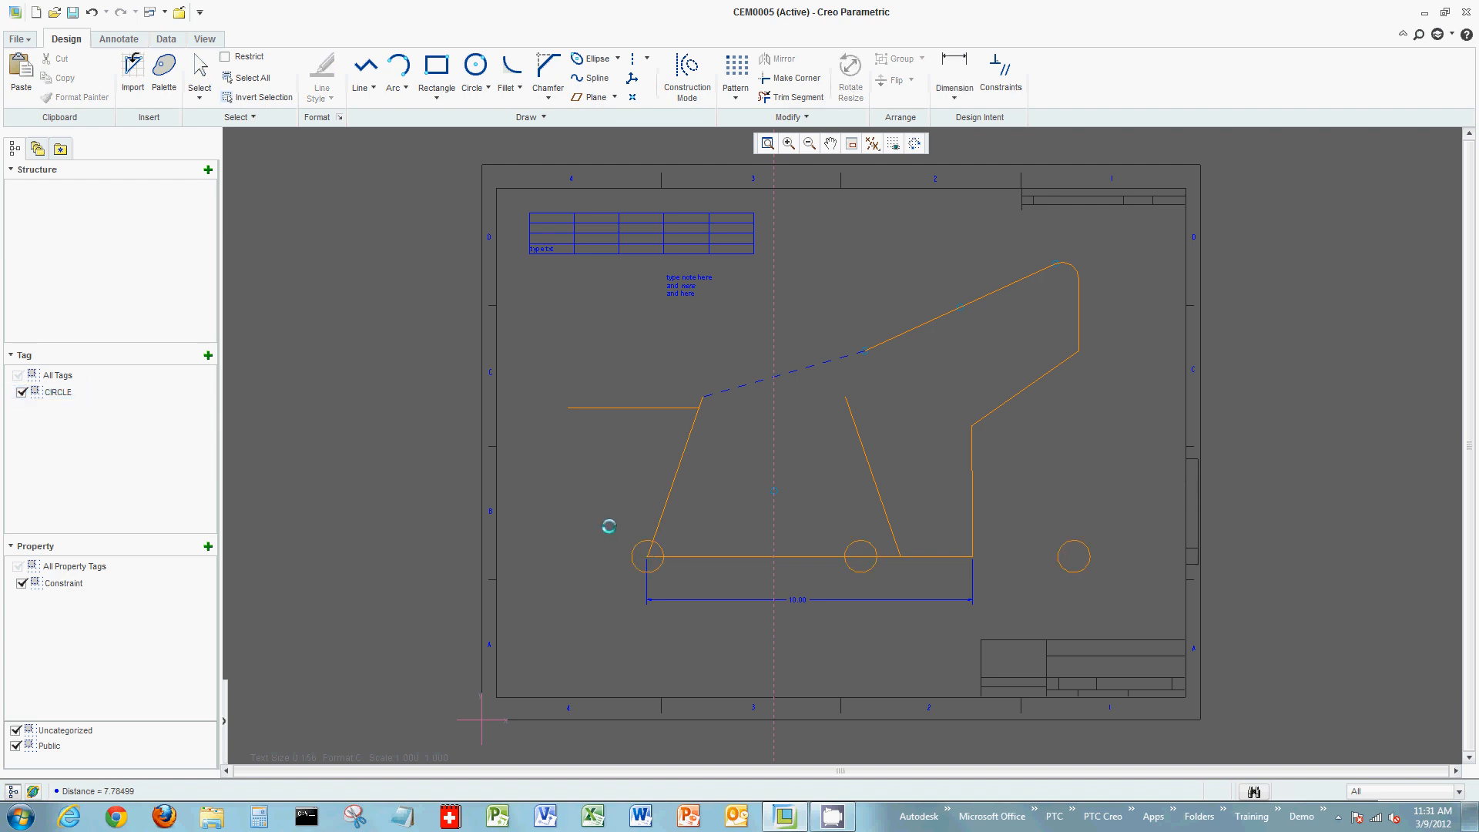
left_click(659, 408)
left_click(736, 457)
- Start a property tag with a Property color rule for draft entities, with Build Query enabled and the criteria specified by Entity Format
left_click(208, 546)
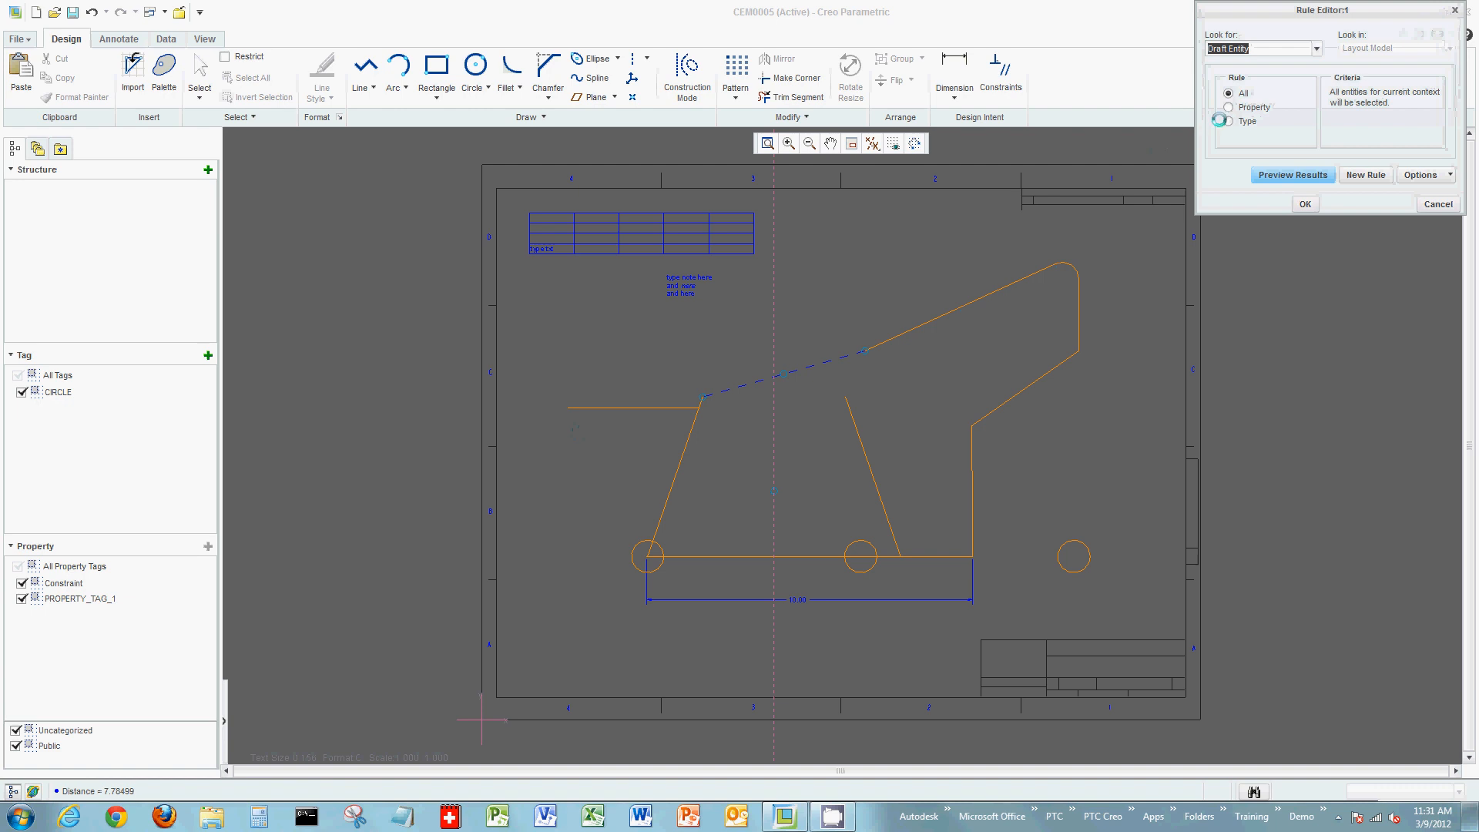
left_click(1263, 107)
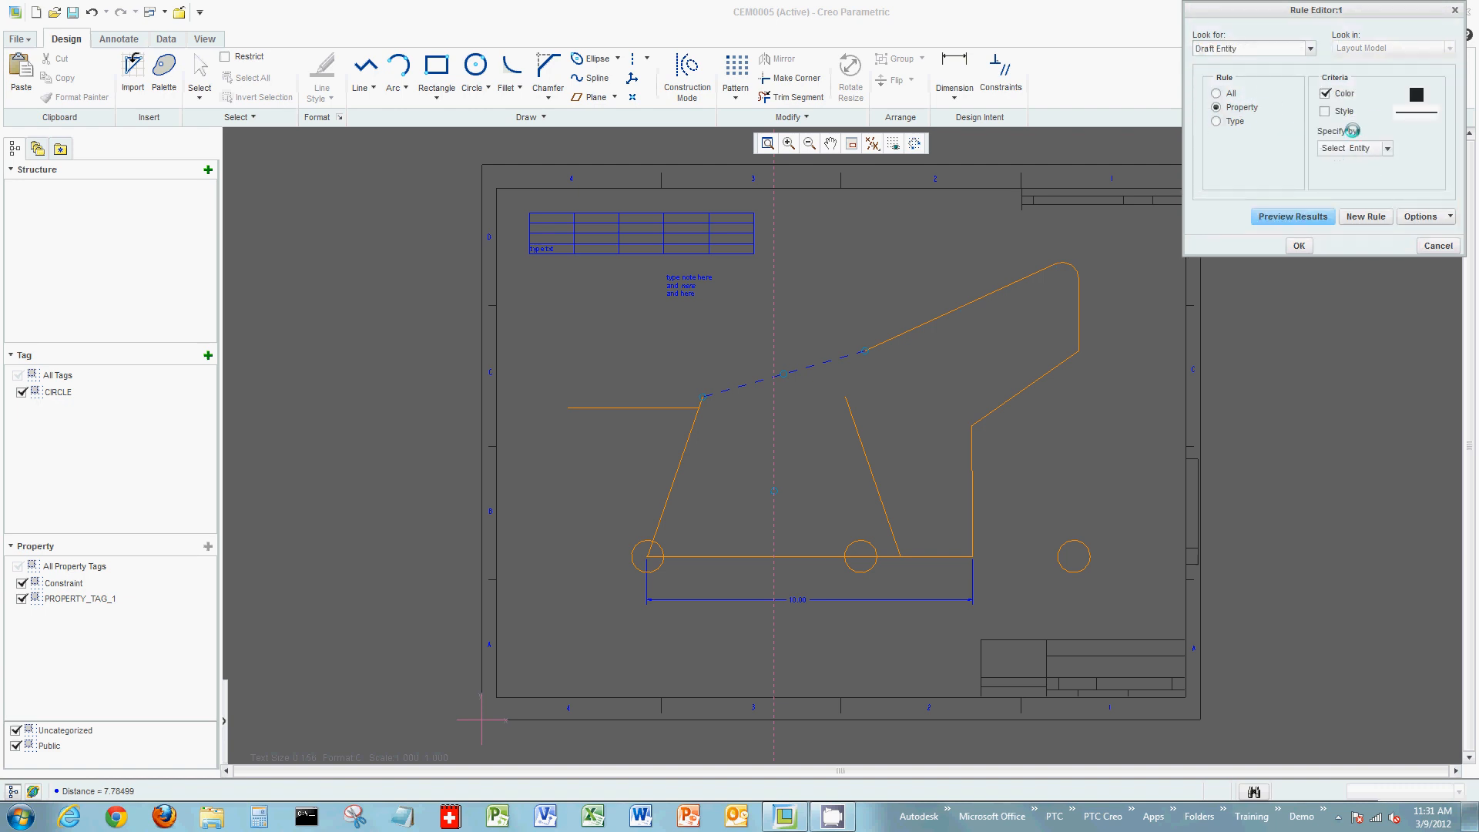
left_click(1441, 217)
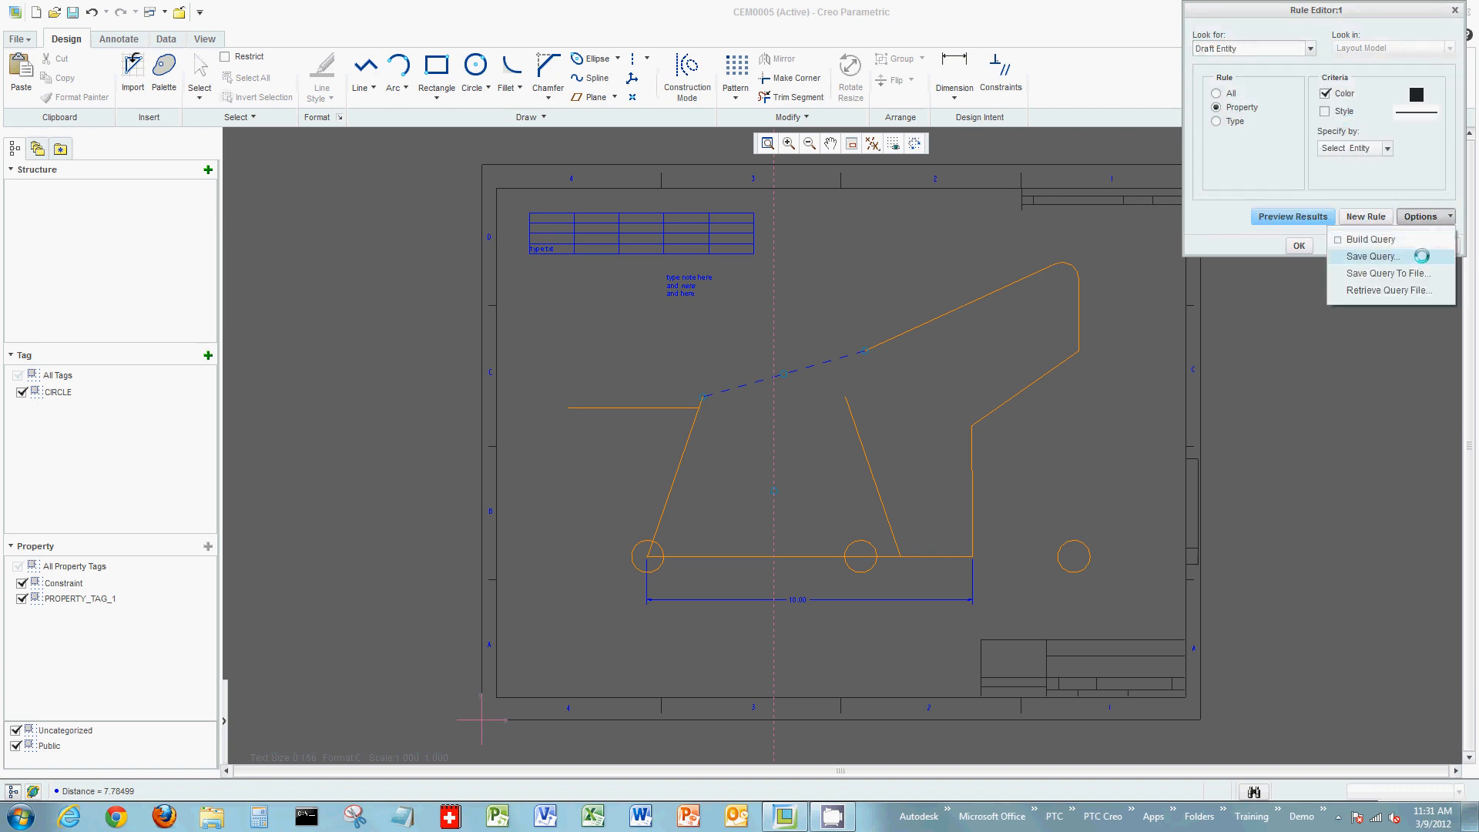
left_click(1423, 238)
left_click(1367, 148)
left_click(1341, 176)
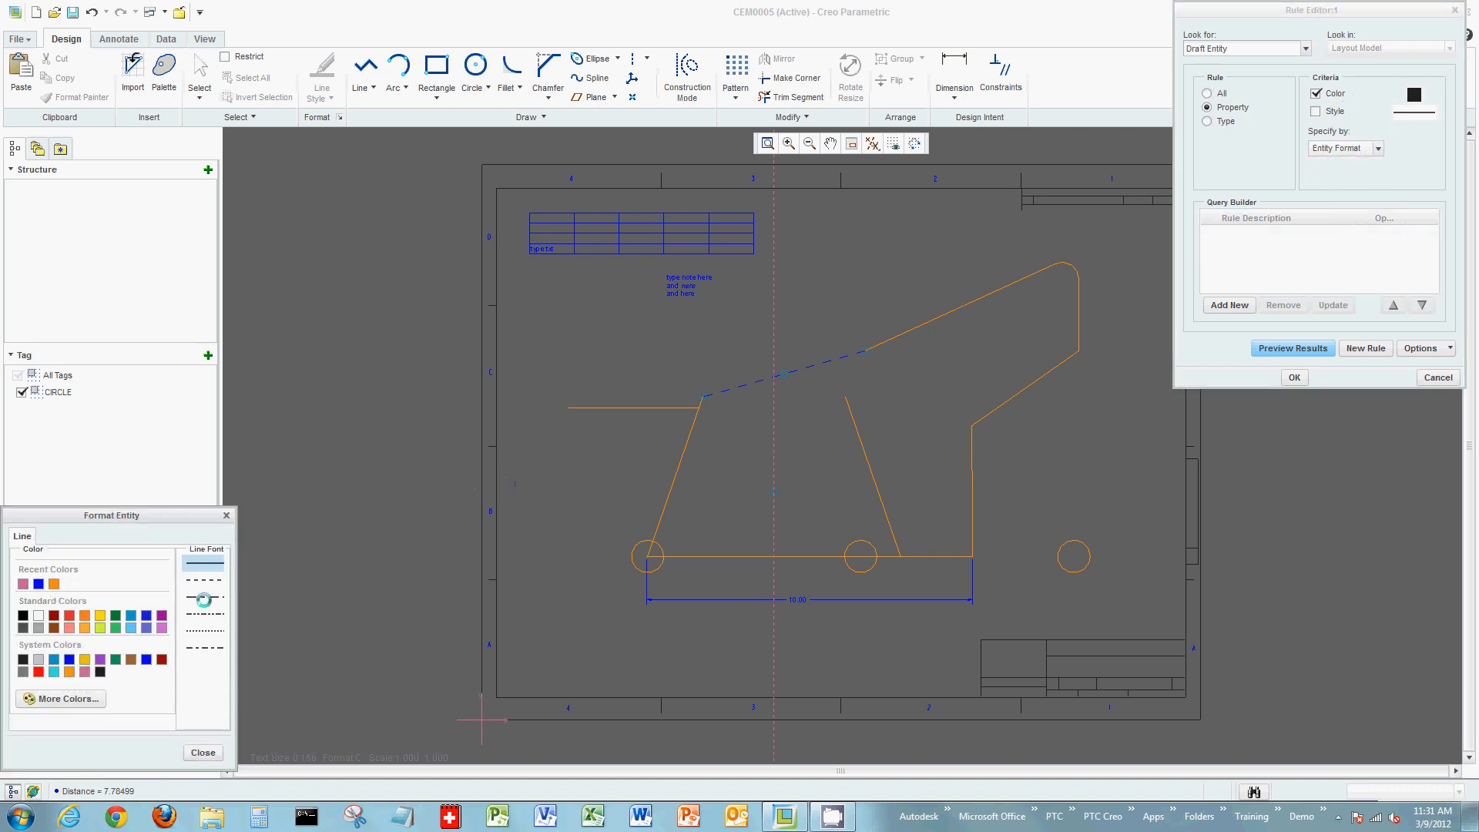
- Set the rule's entity format to orange with a solid line, add it to the query, and preview the results
left_click(54, 584)
left_click(202, 577)
left_click(199, 559)
left_click(202, 753)
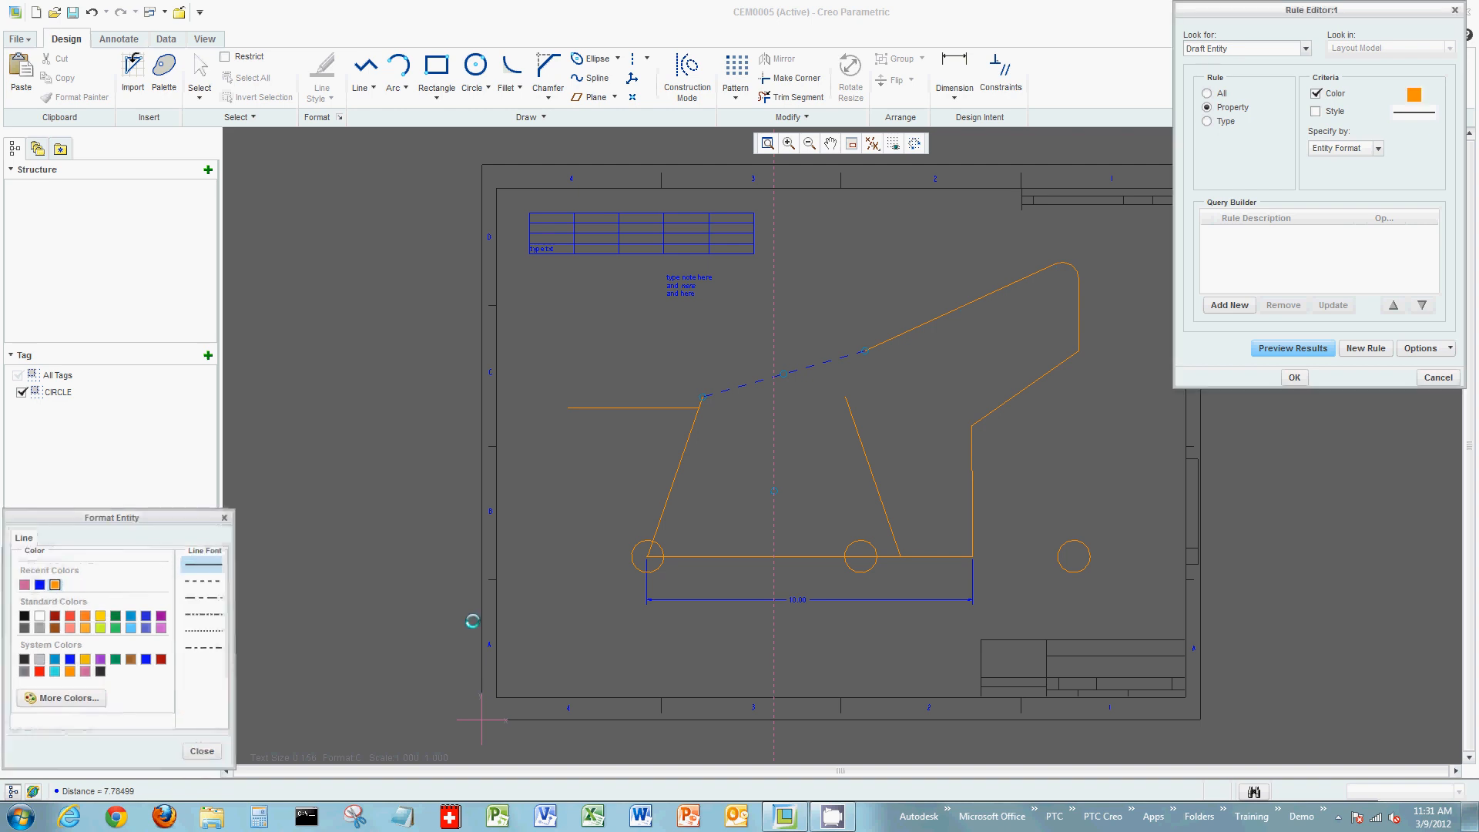
left_click(1236, 306)
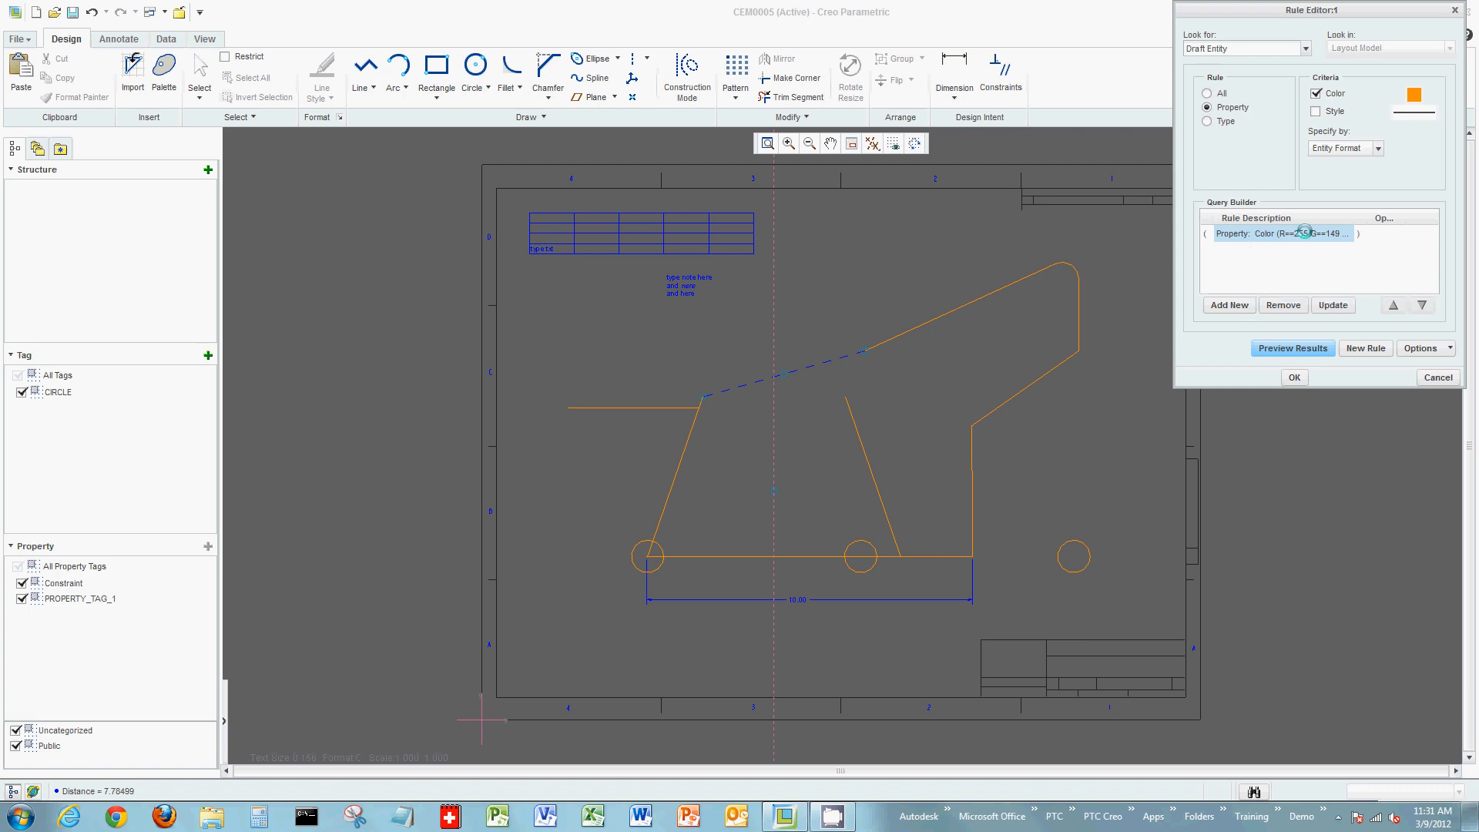
left_click_drag(1406, 213, 1431, 211)
left_click(1273, 348)
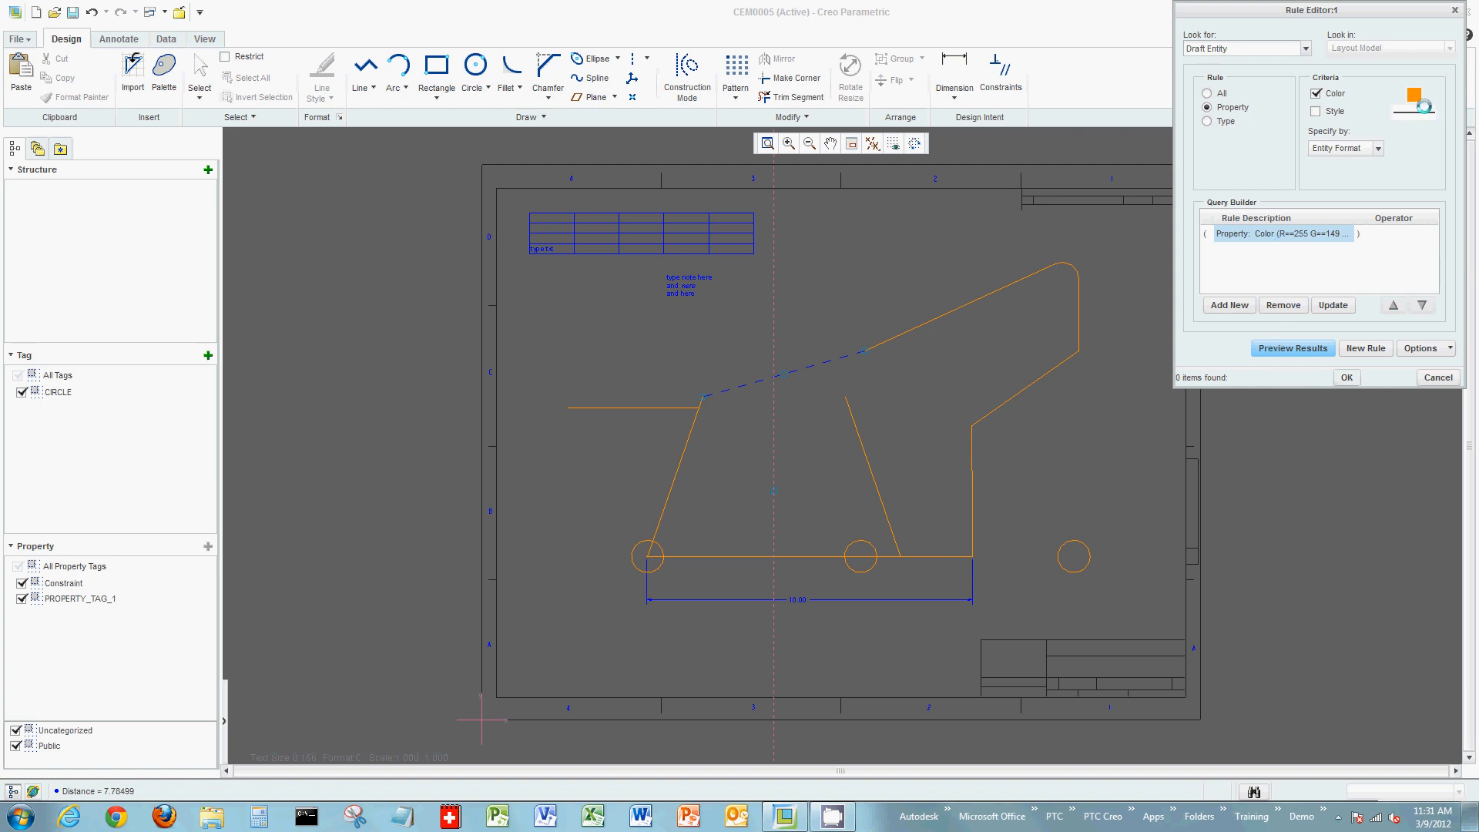
- Update the query rule to a blue entity format with a dashed line font and preview the results
left_click(1352, 148)
left_click(1344, 168)
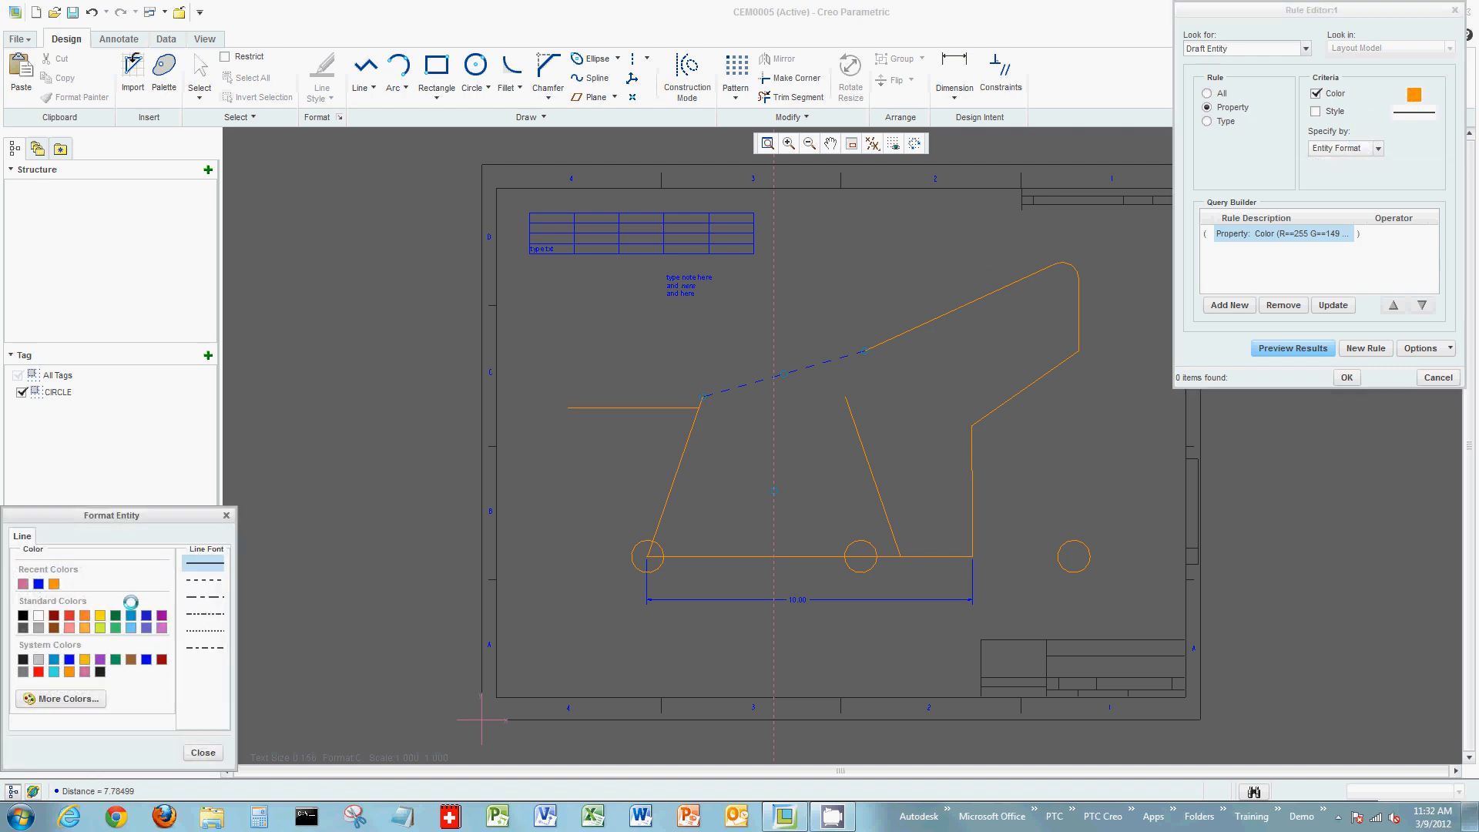
left_click(206, 579)
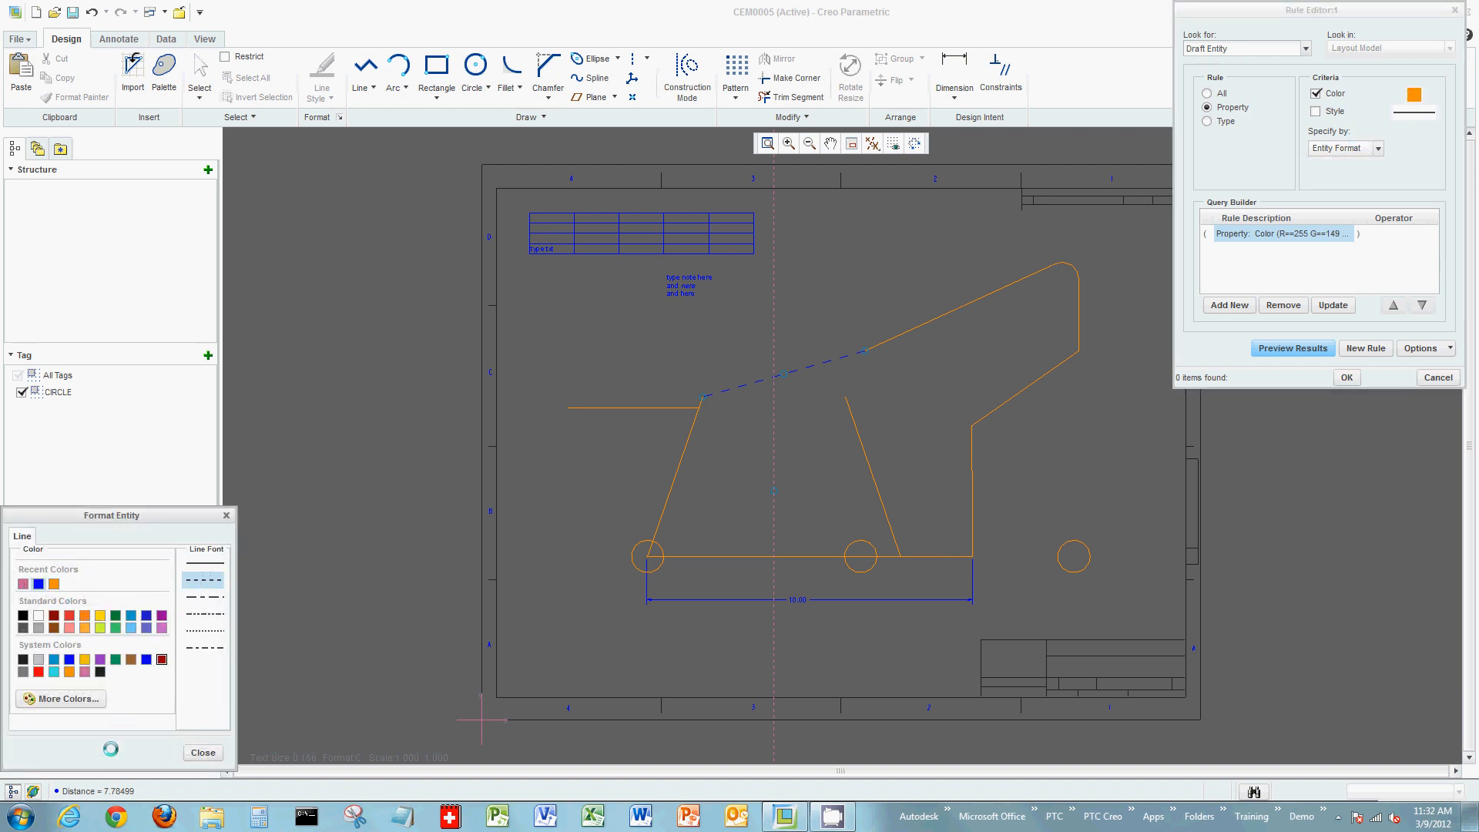
left_click(204, 753)
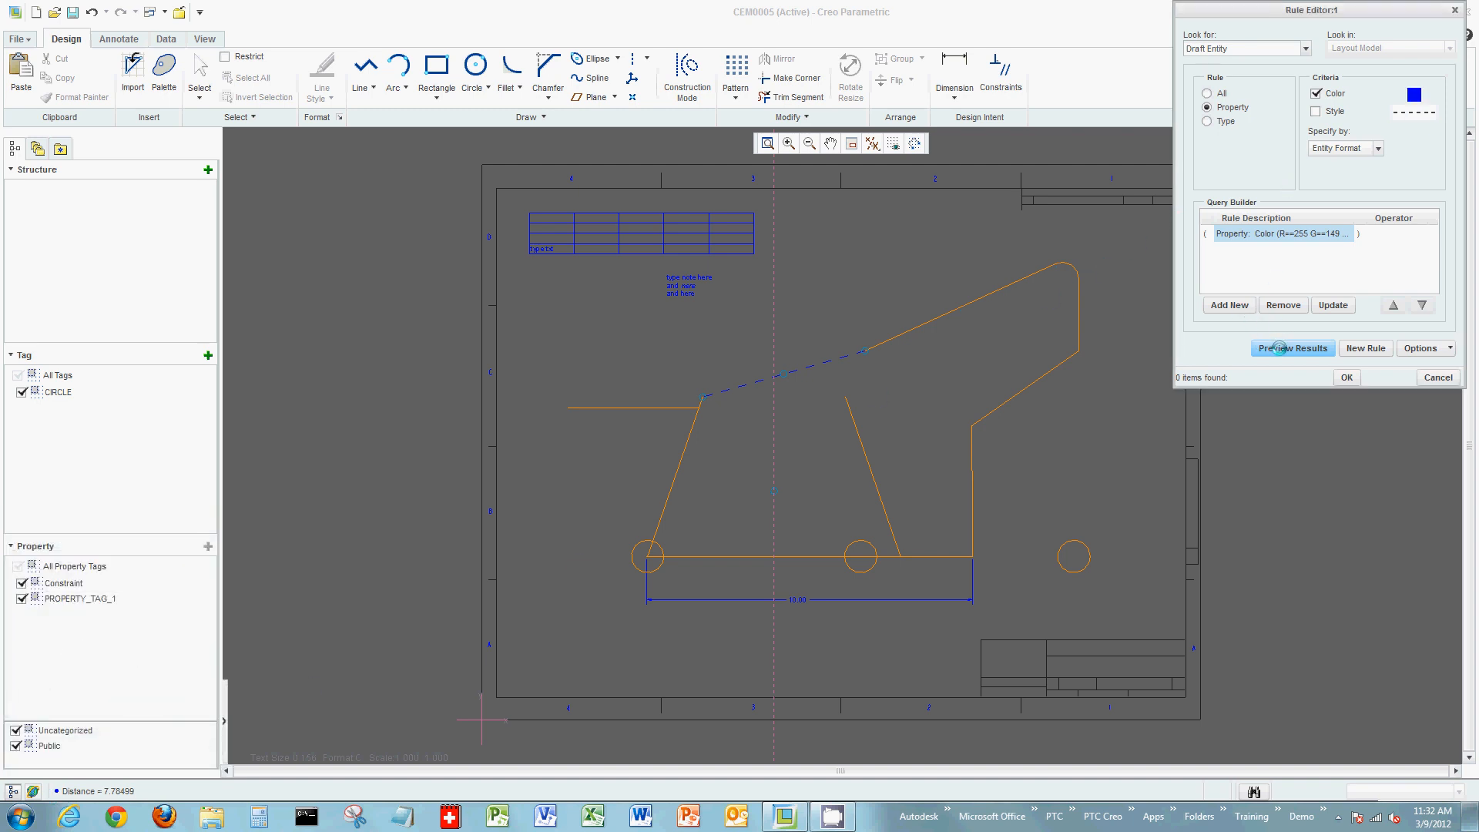
left_click(1340, 304)
left_click(1301, 345)
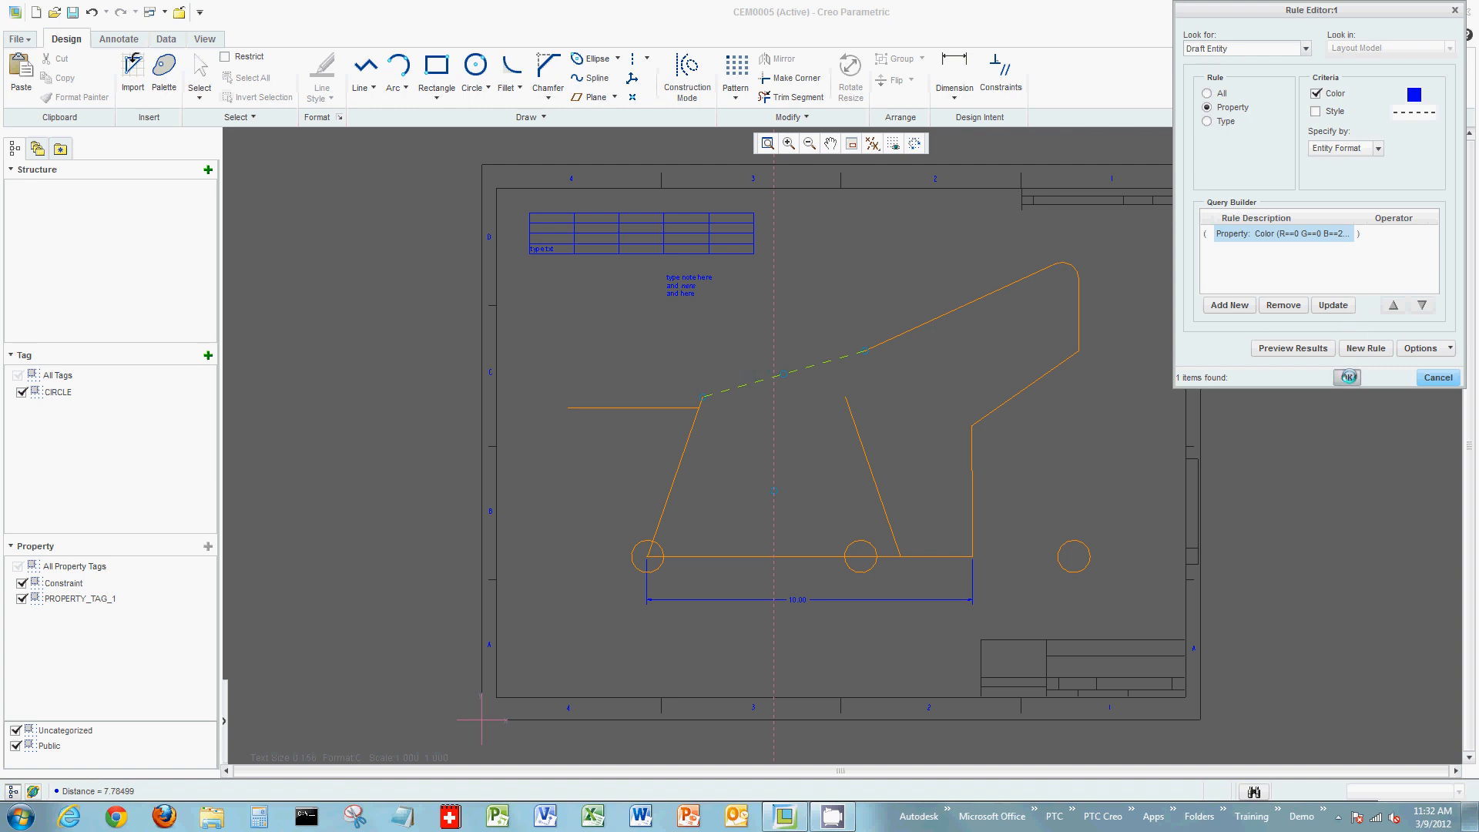
- Accept the property tag's rule, select the tag's matching line, and clear the selection
left_click(1346, 377)
left_click(79, 599)
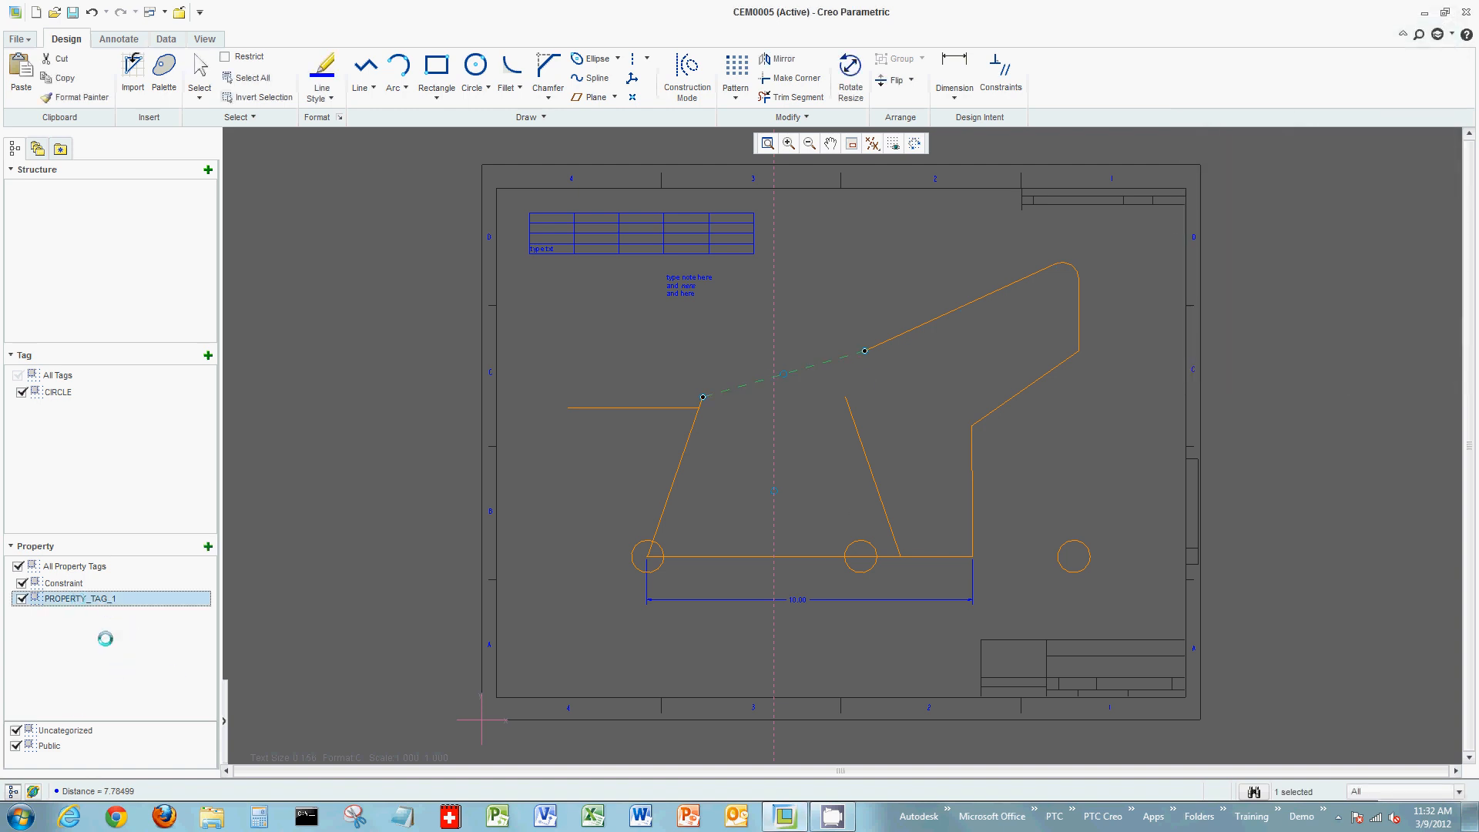
left_click(106, 638)
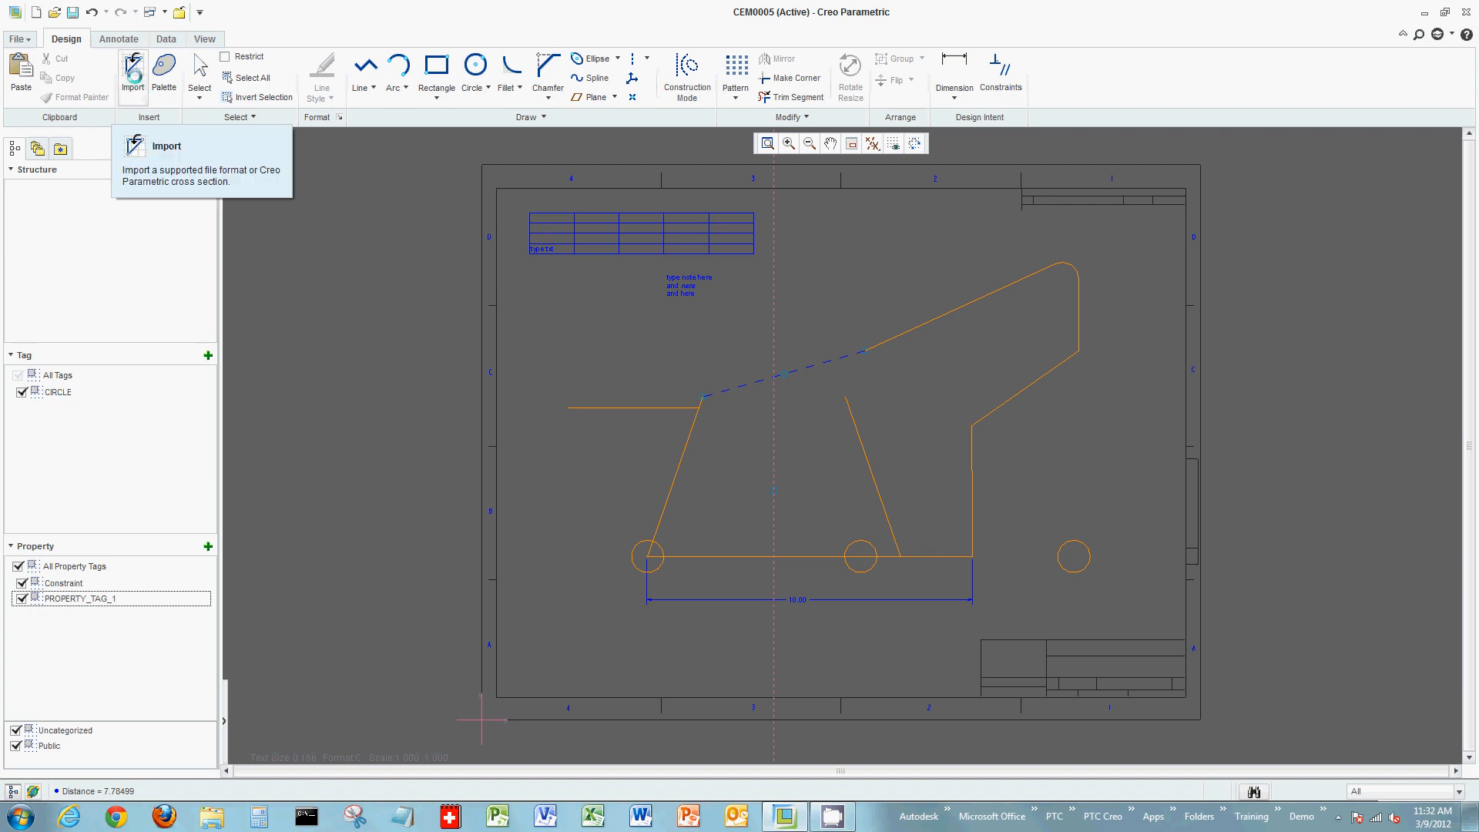
- Start an import and browse on drive C: to Shared > SalesDocs > PTC > Creo 2.0 > Layout > layout_tutorials > data
left_click(133, 75)
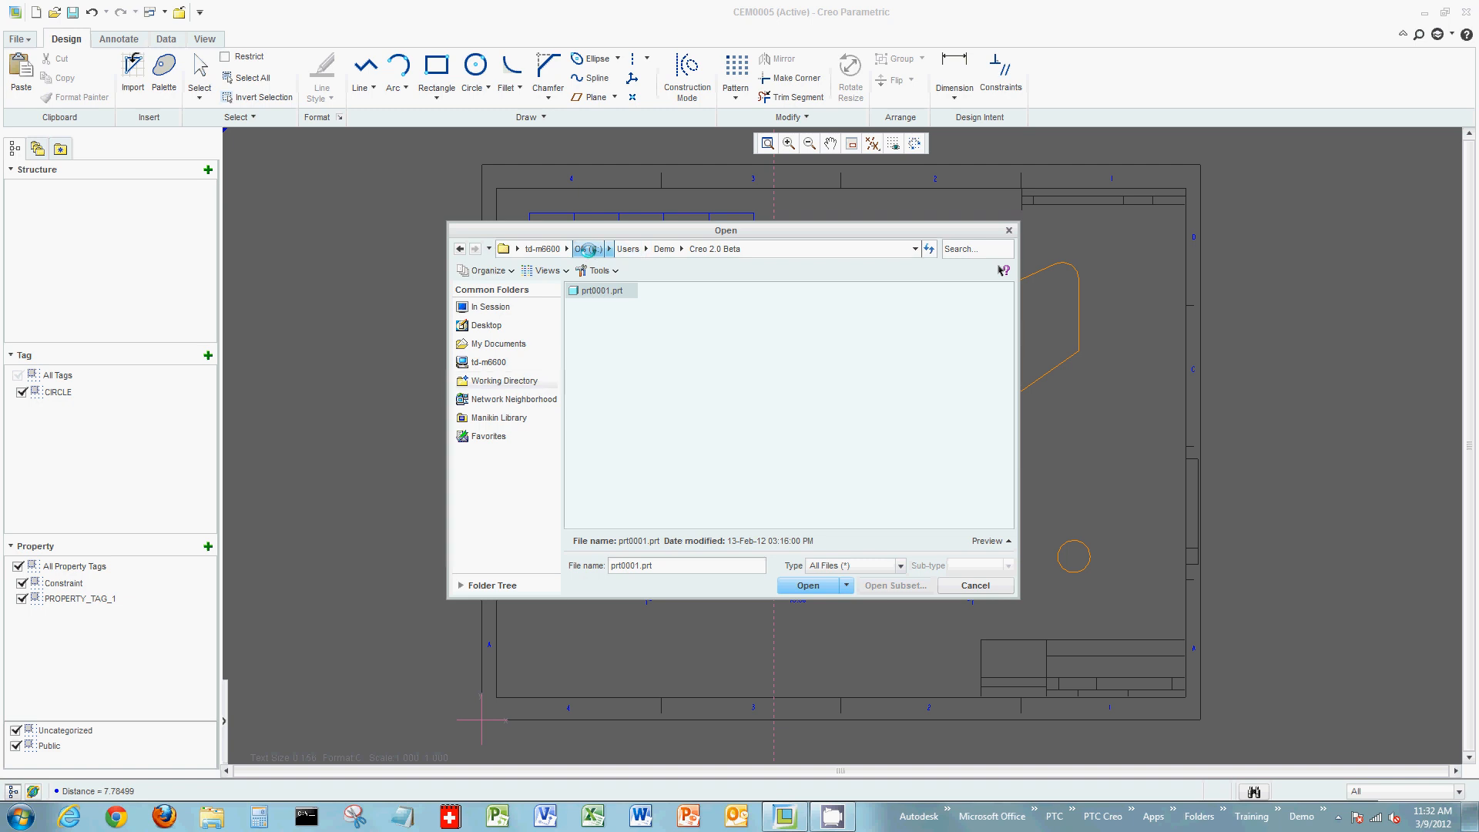
left_click(587, 249)
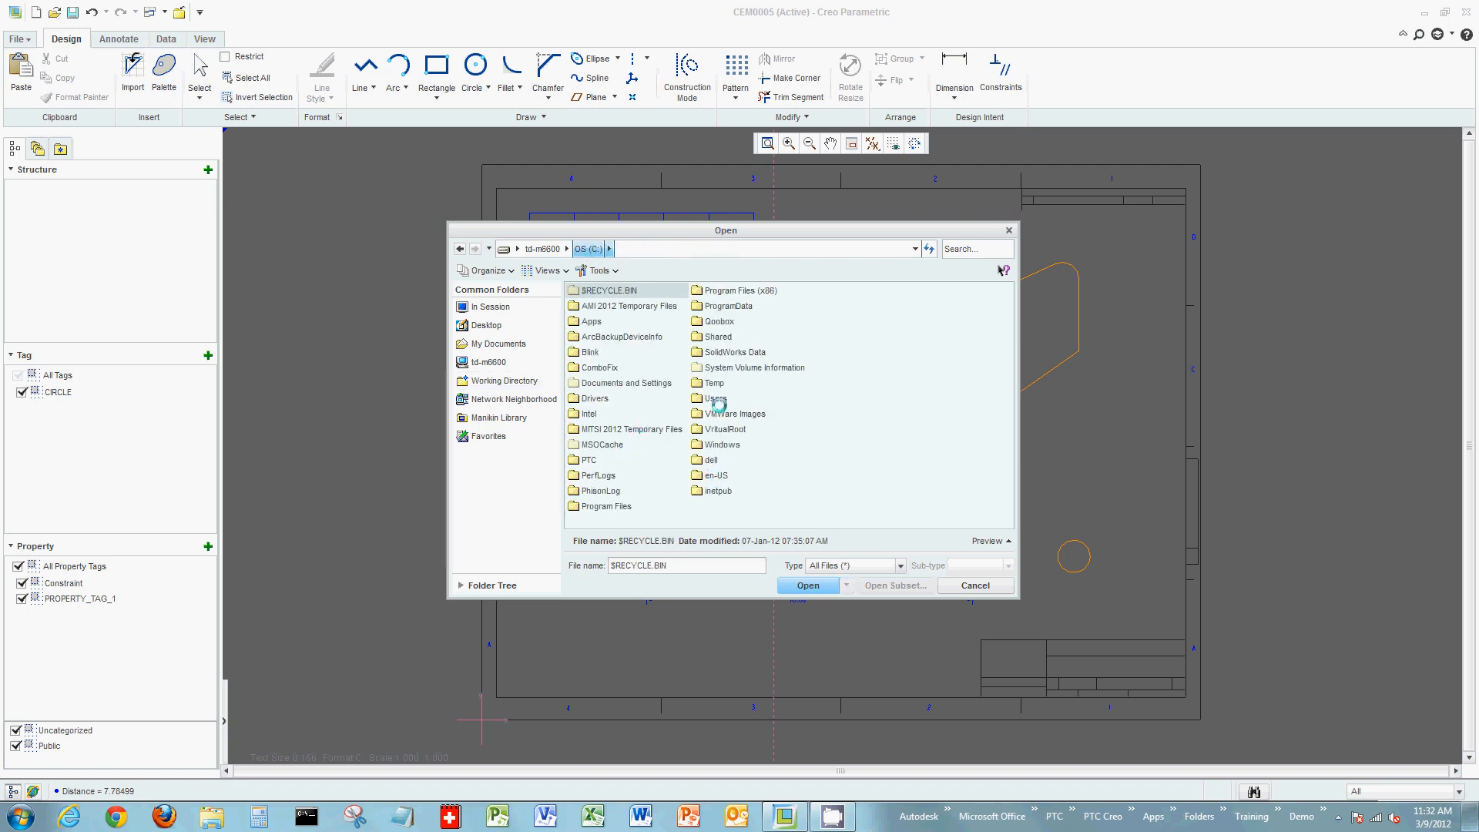
double_click(718, 337)
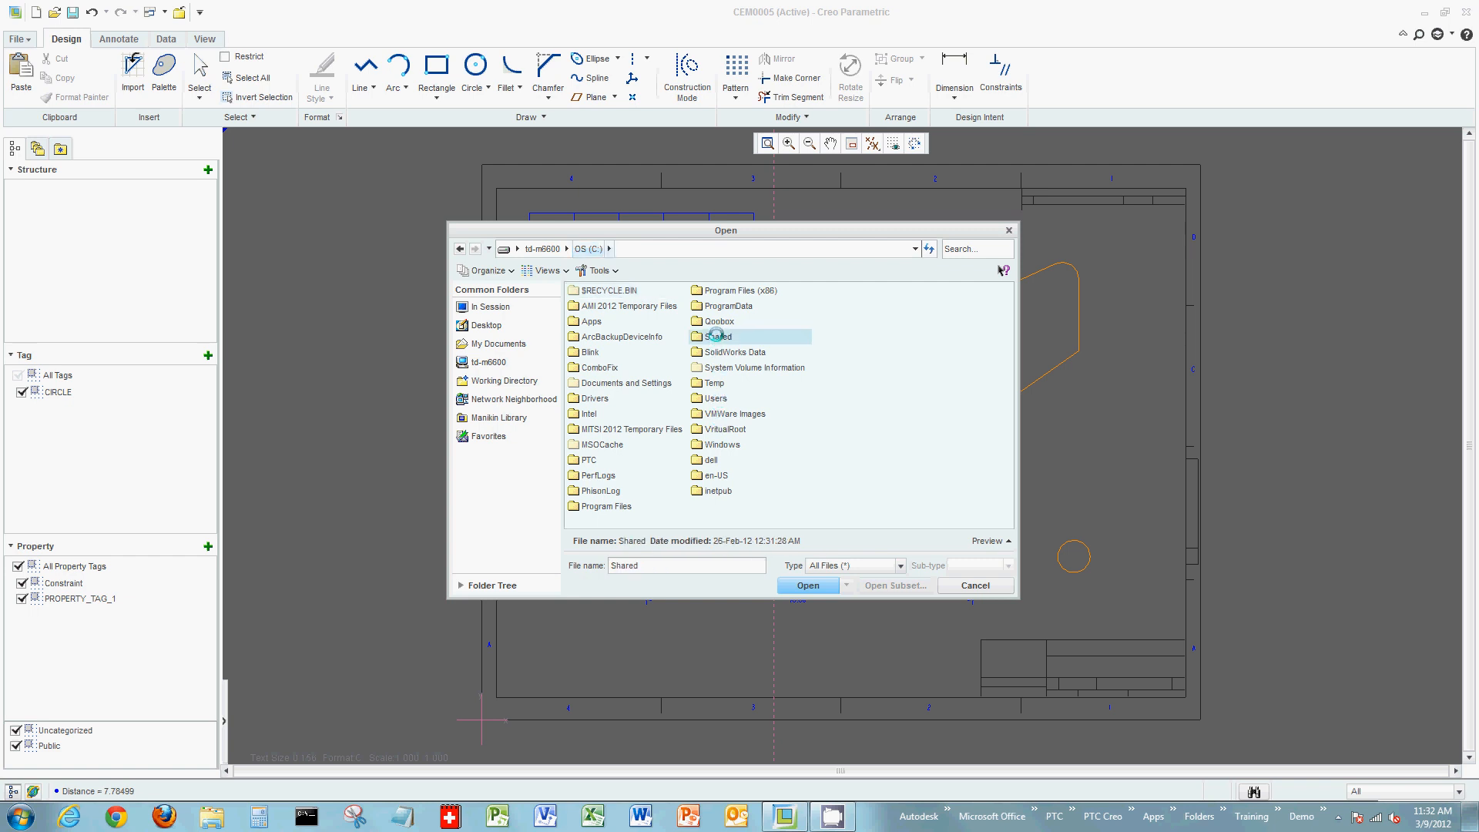
double_click(601, 445)
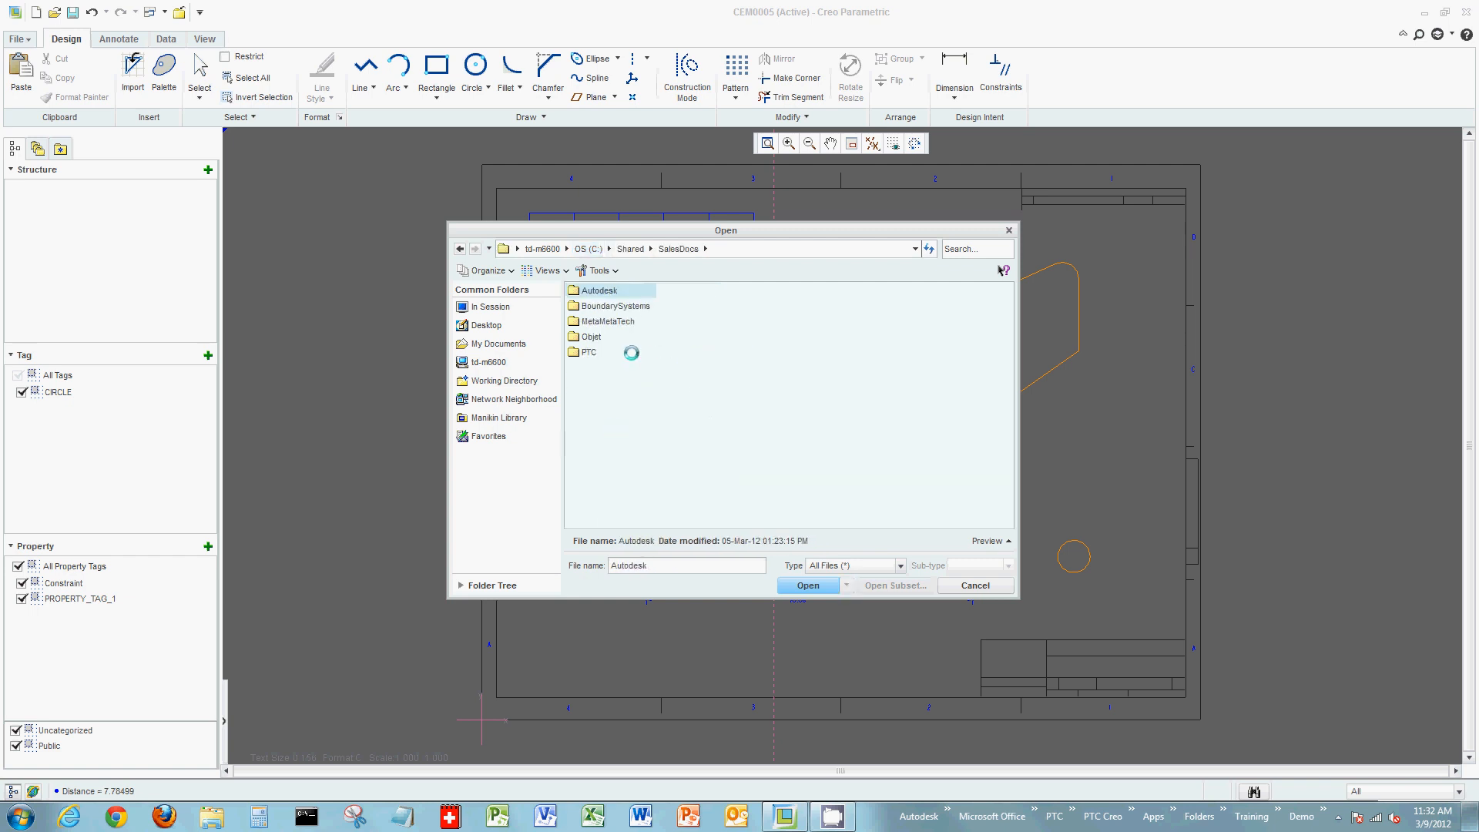
double_click(587, 351)
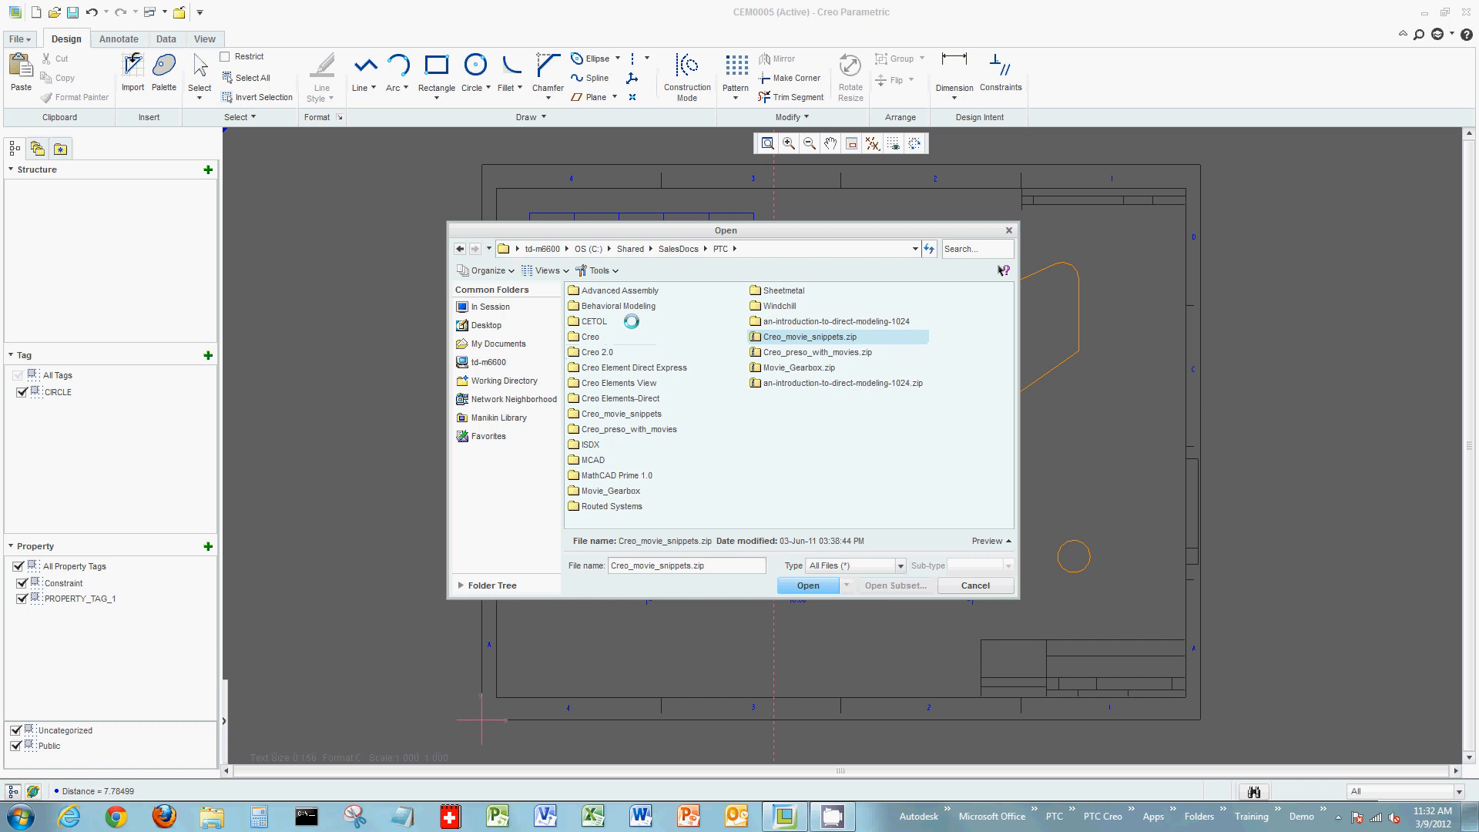
double_click(597, 352)
double_click(598, 289)
left_click(621, 306)
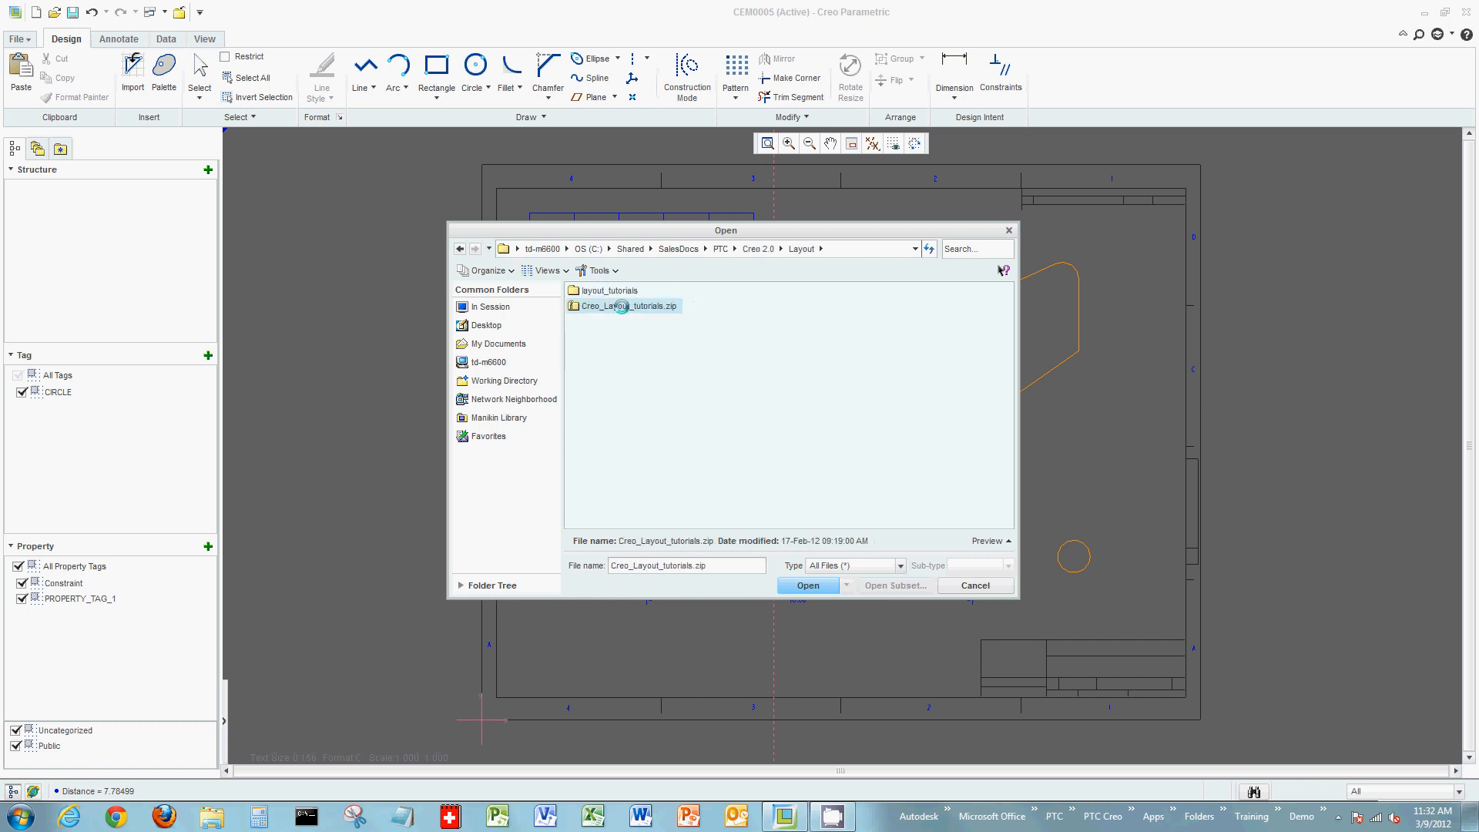
double_click(613, 291)
double_click(595, 291)
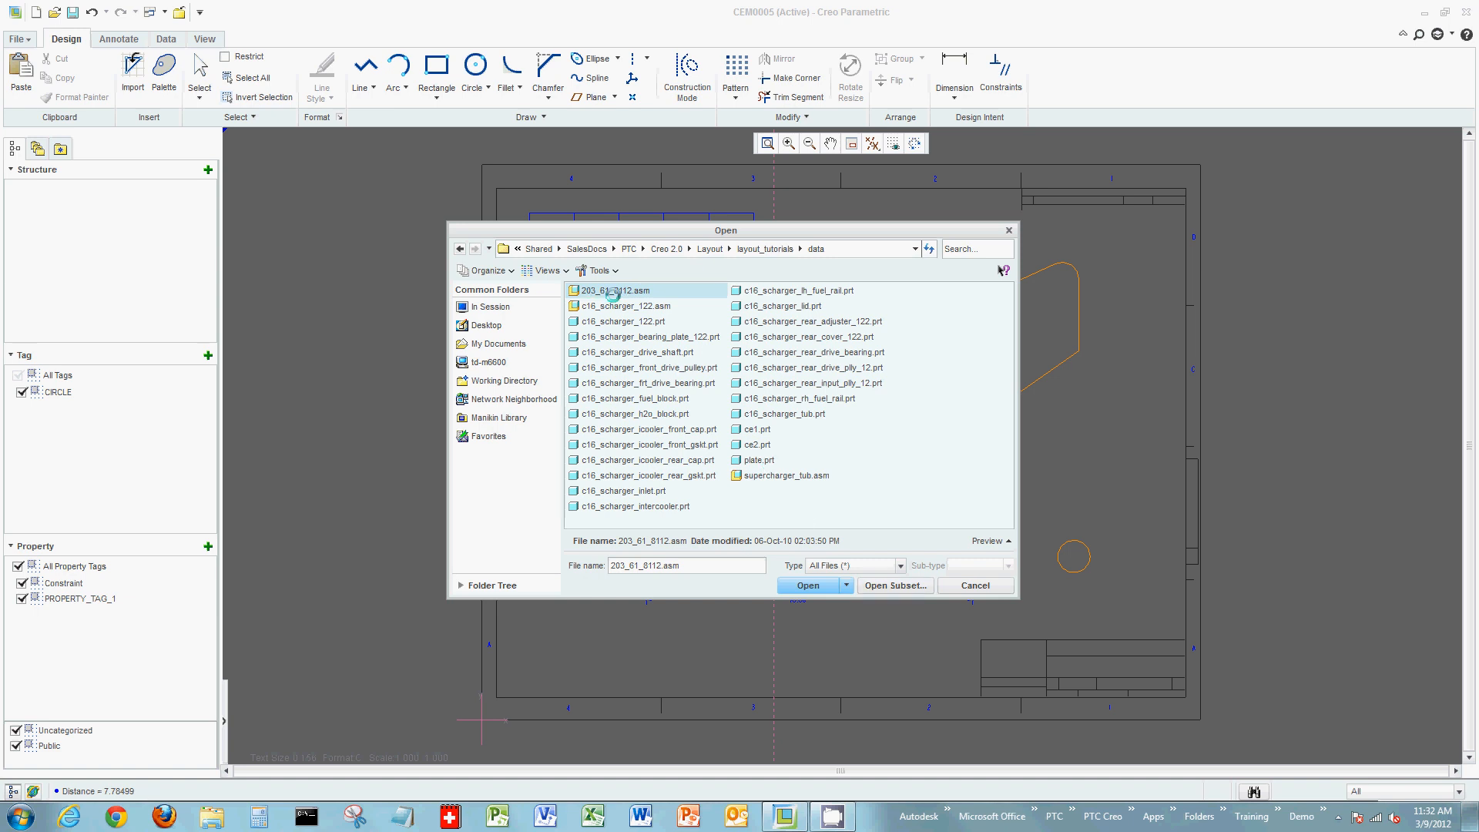
- Preview and open 203_61_8112.asm, then import its cross section A with the structure of intersected components only
left_click(984, 540)
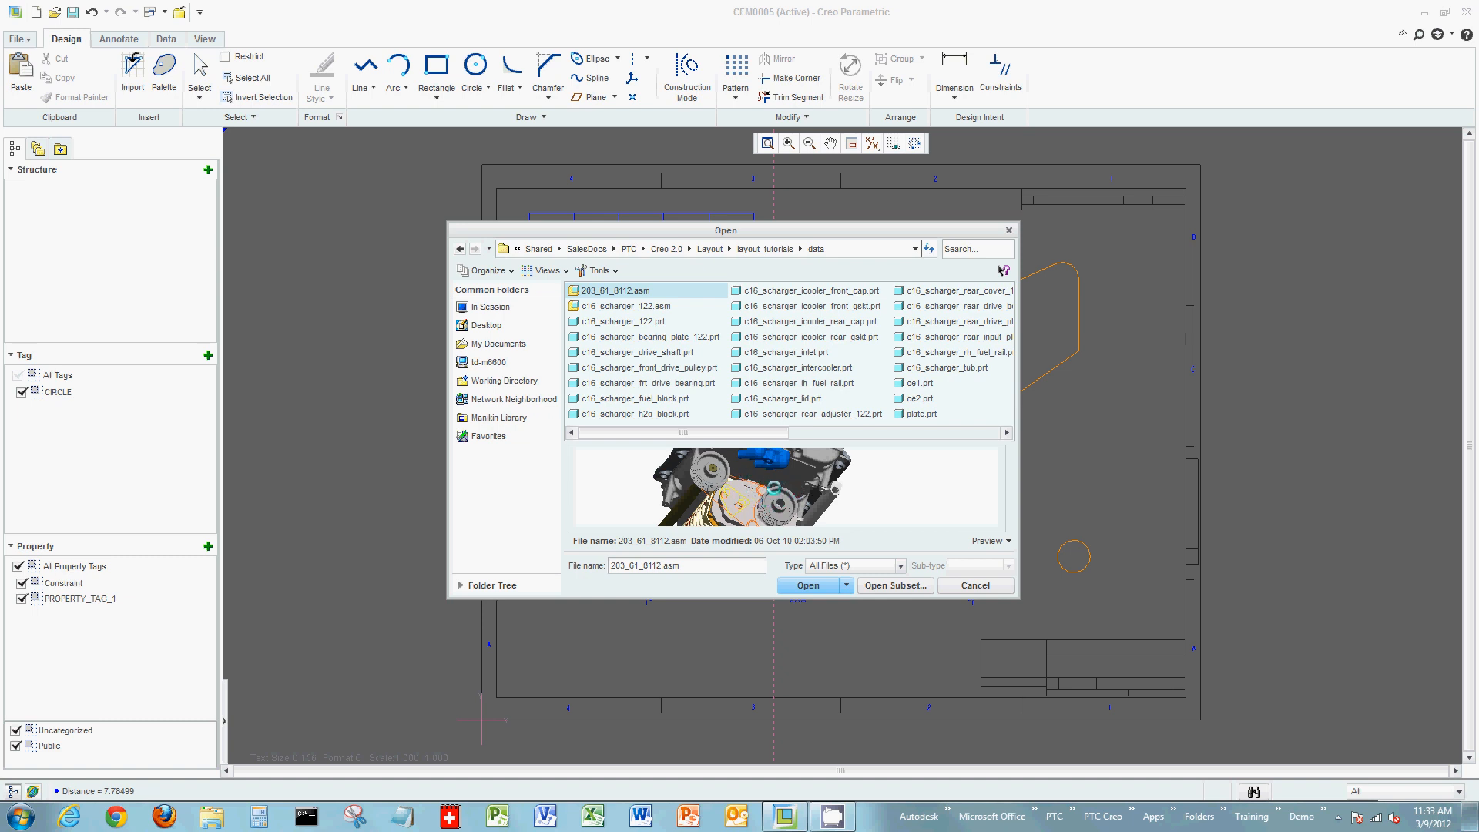
left_click(811, 586)
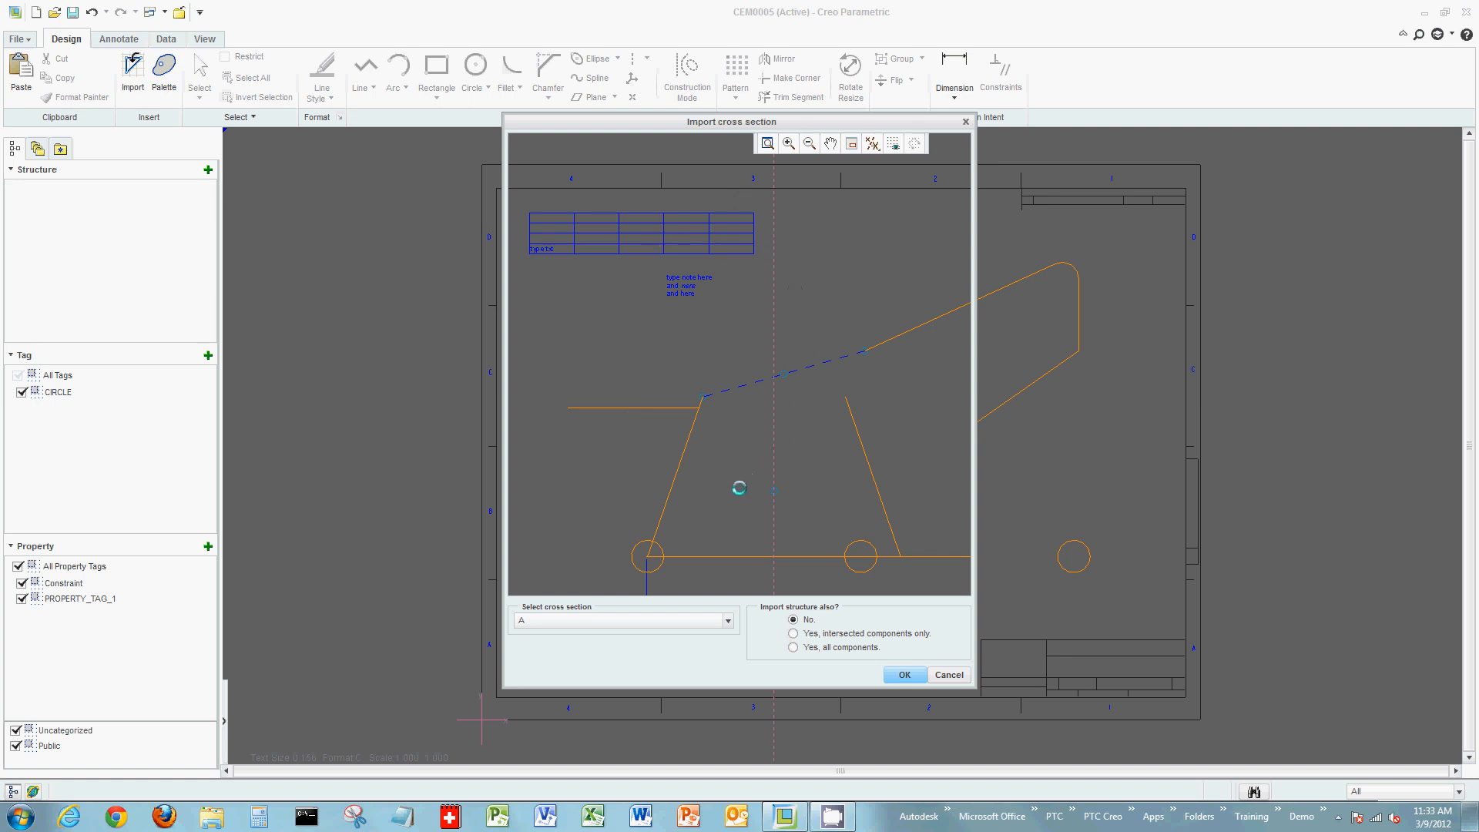
left_click(569, 621)
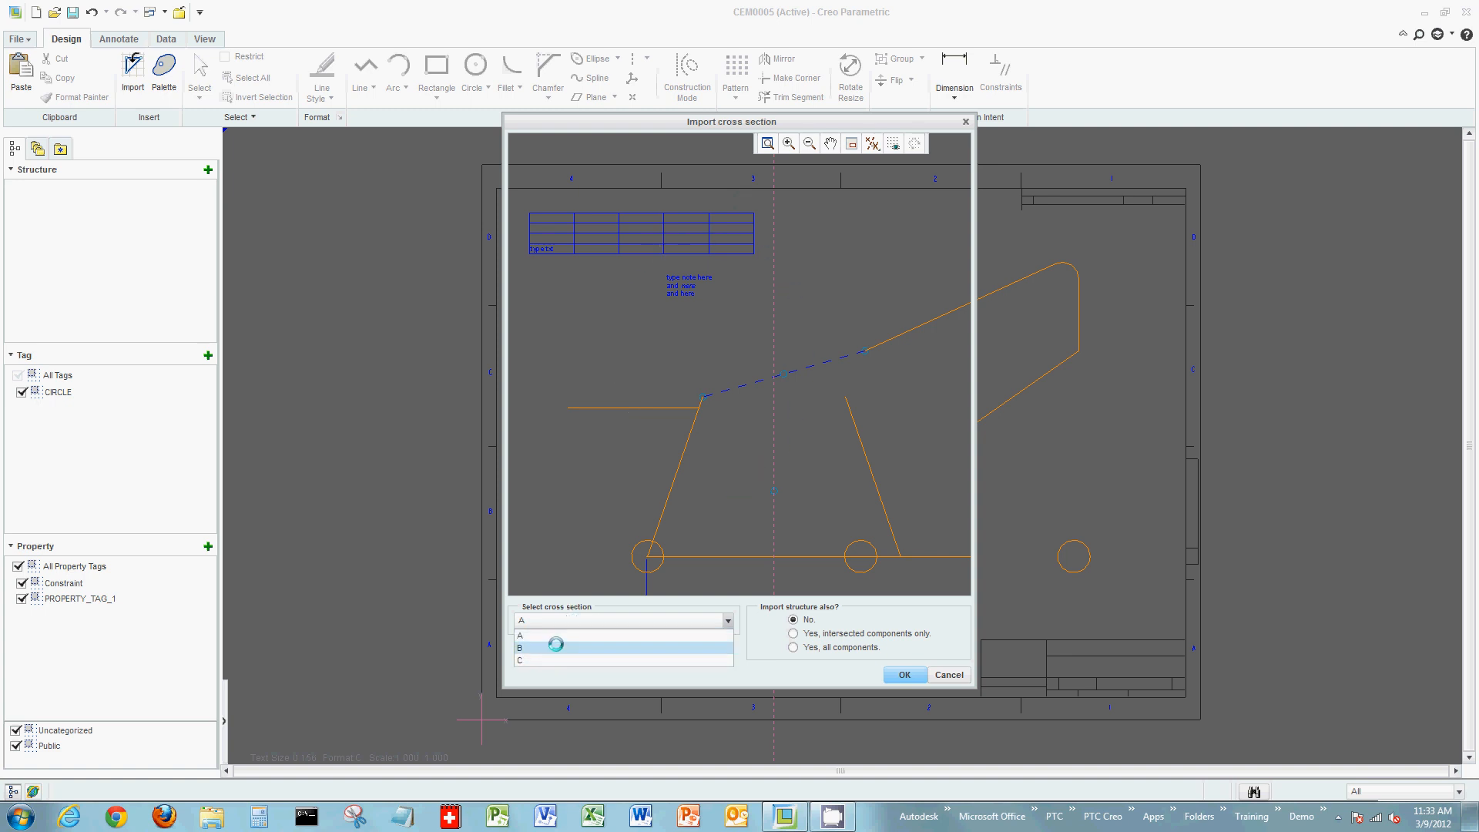
left_click(577, 635)
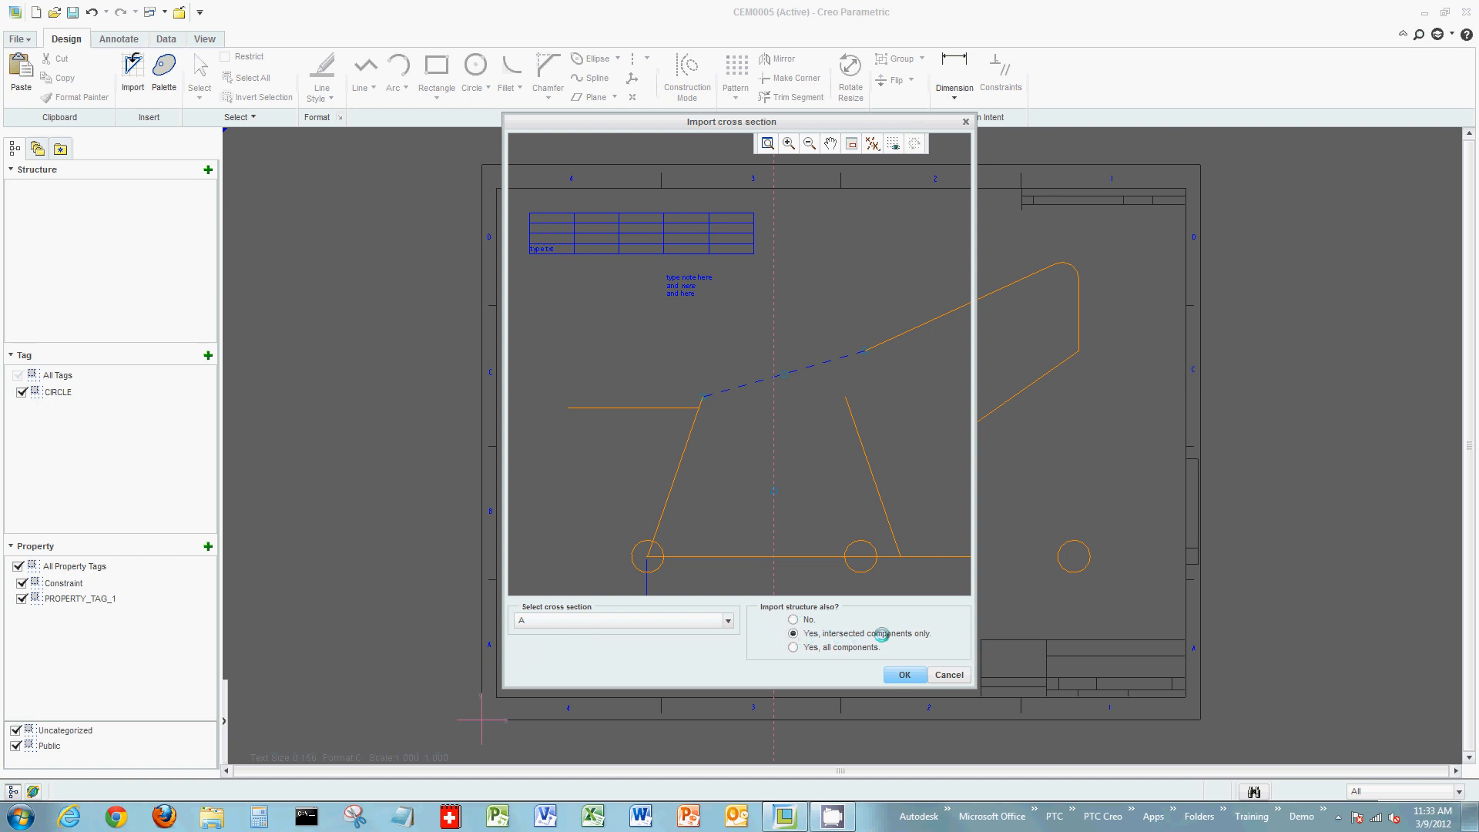
left_click(902, 673)
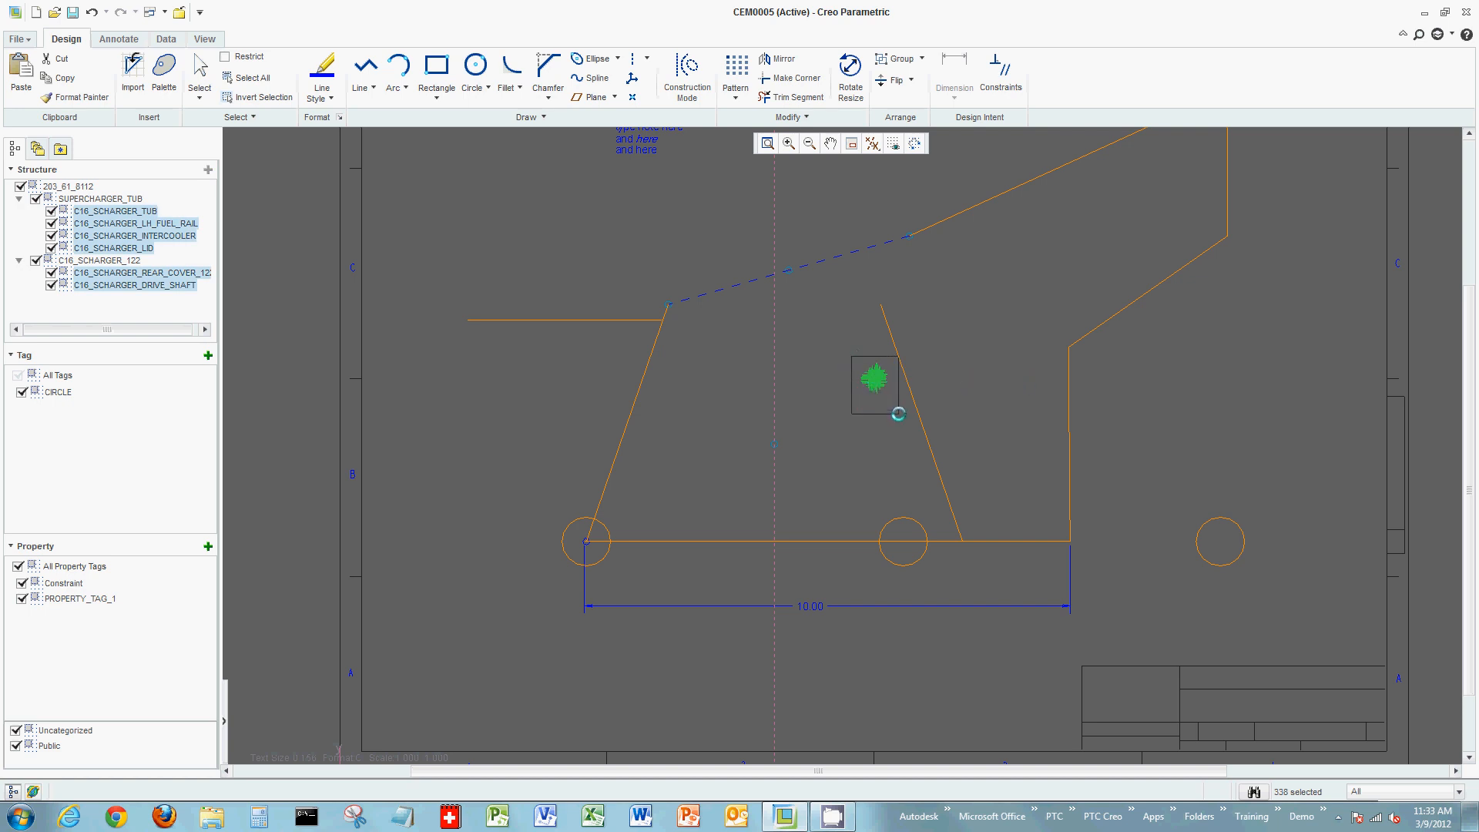
- Scale the imported cross section by 5 and rotate it by 90 degrees with Rotate Resize
right_click(868, 420)
left_click(773, 675)
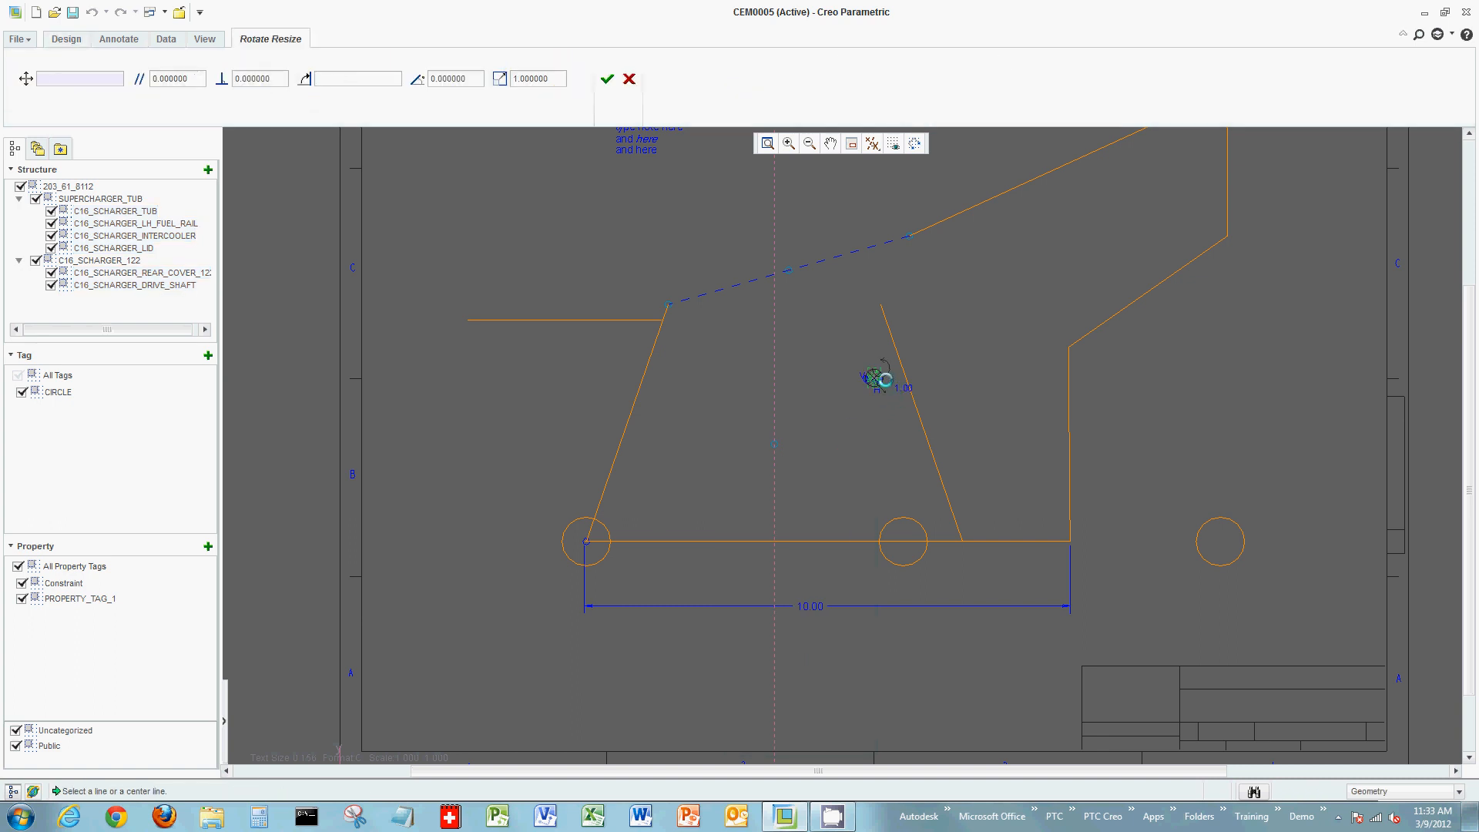
double_click(555, 78)
type("5")
key("Return")
left_click(467, 78)
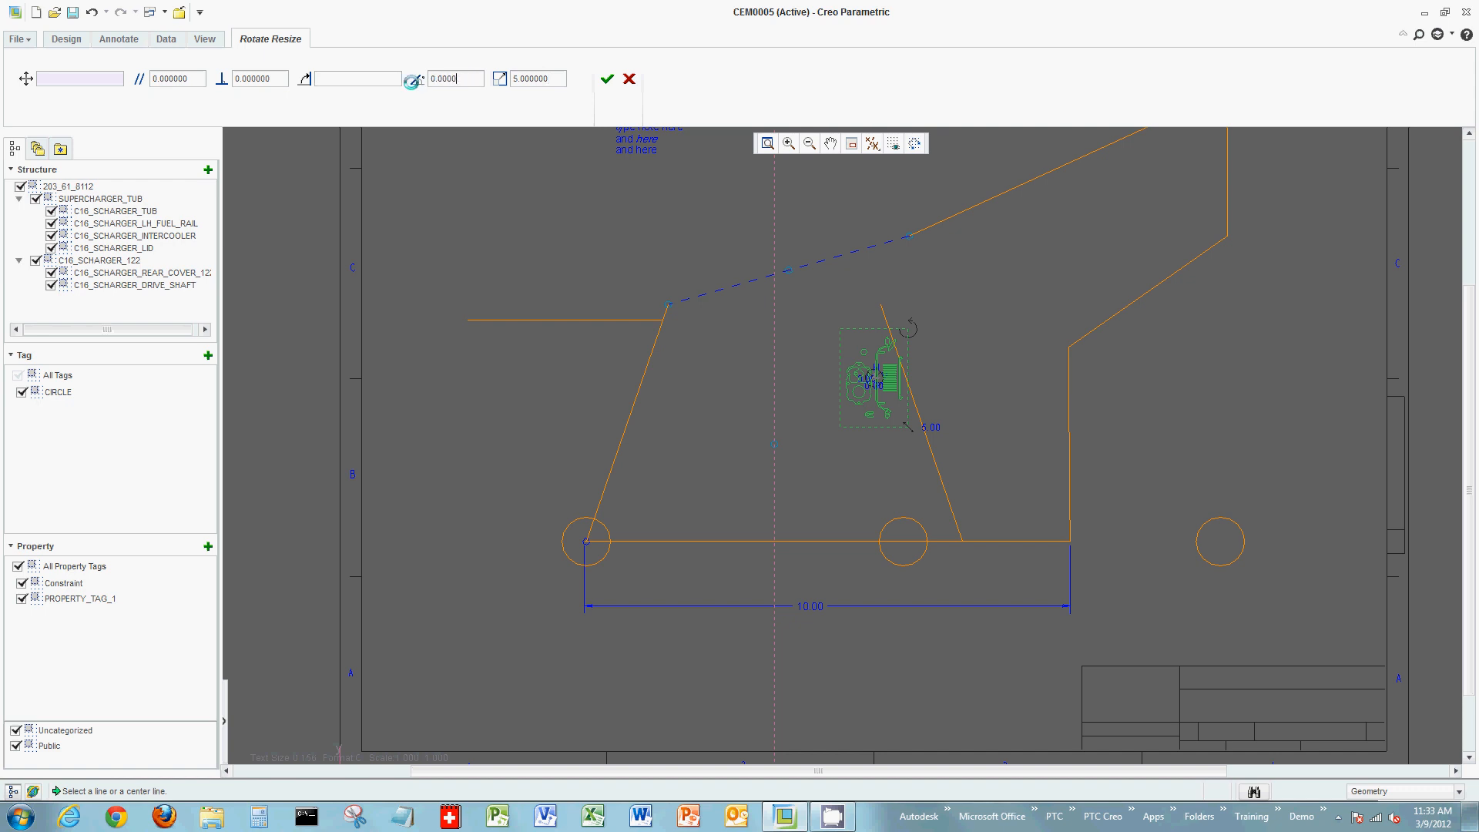
type("90")
key("Return")
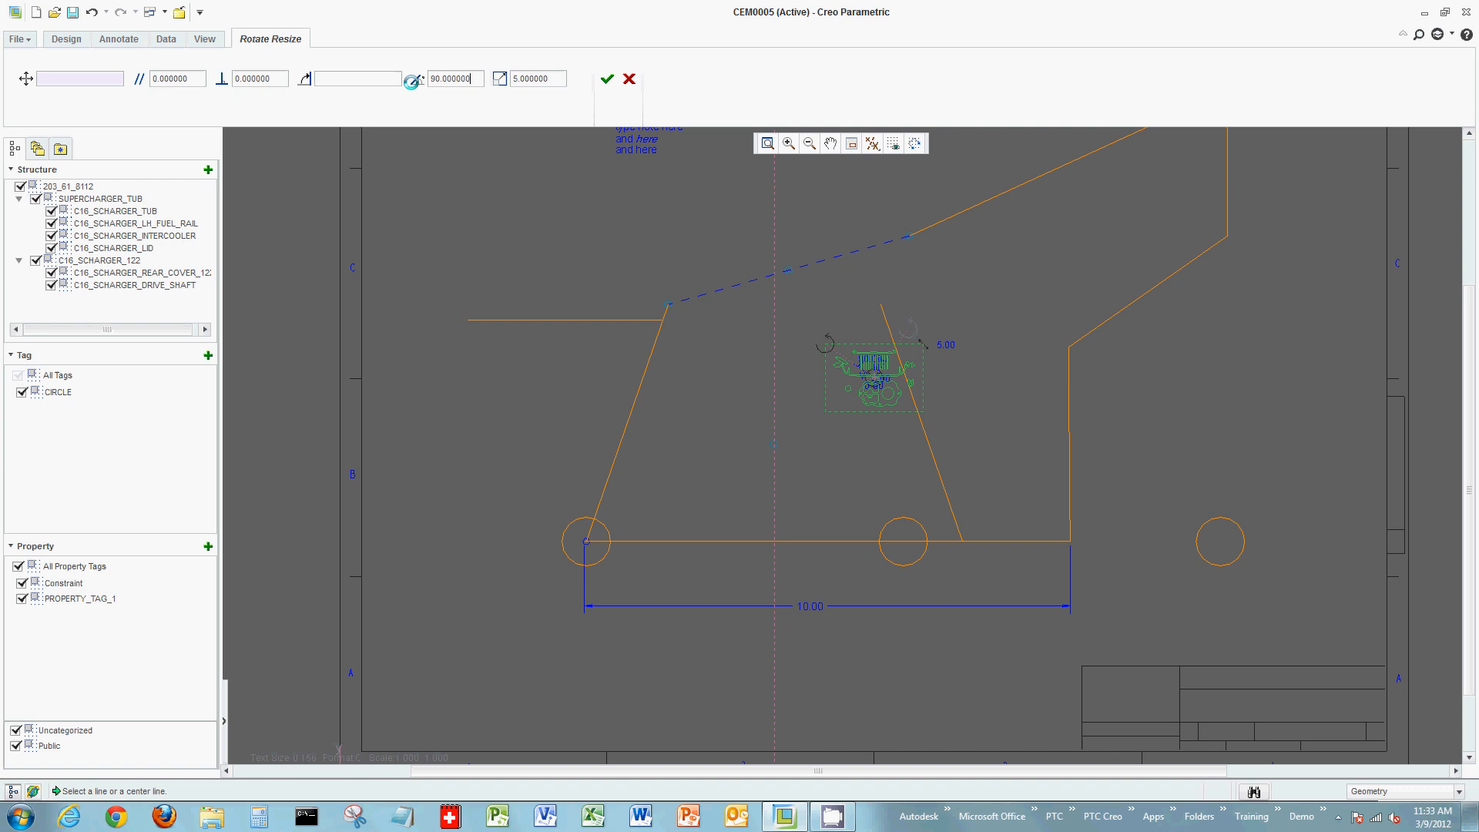
scroll(1063, 340, "up", 5)
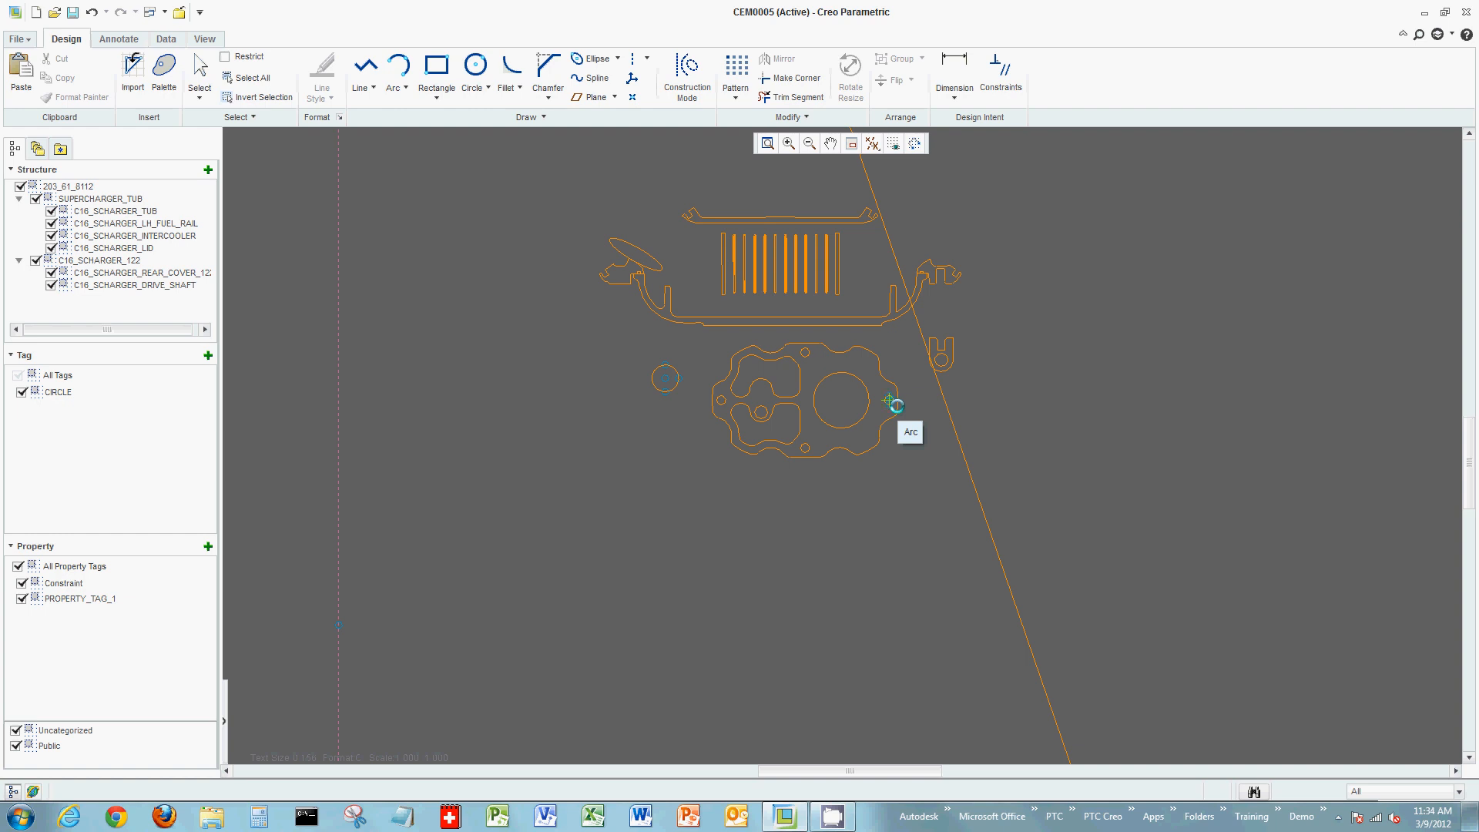
scroll(896, 404, "up", 8)
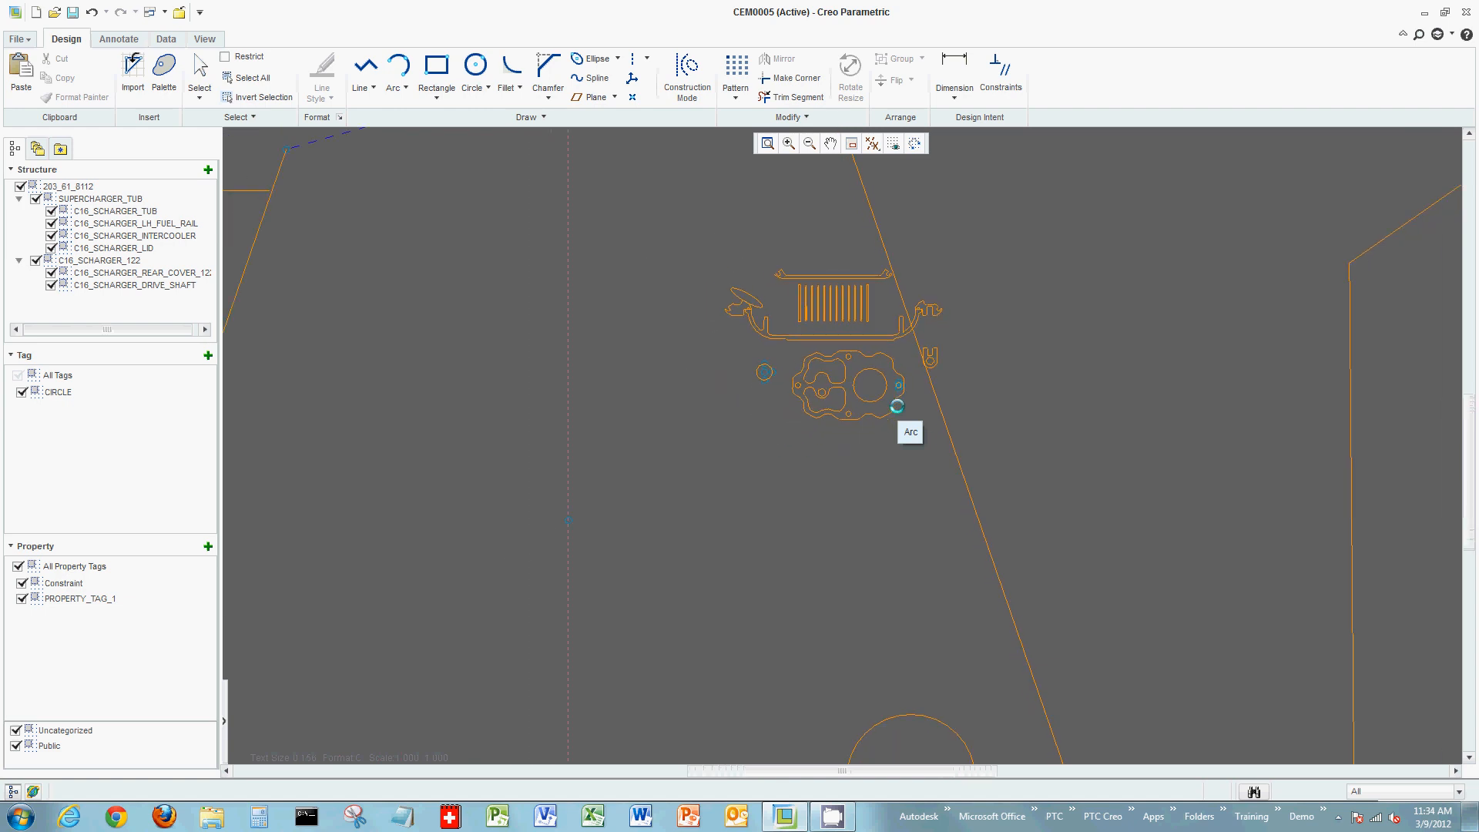
scroll(896, 405, "up", 8)
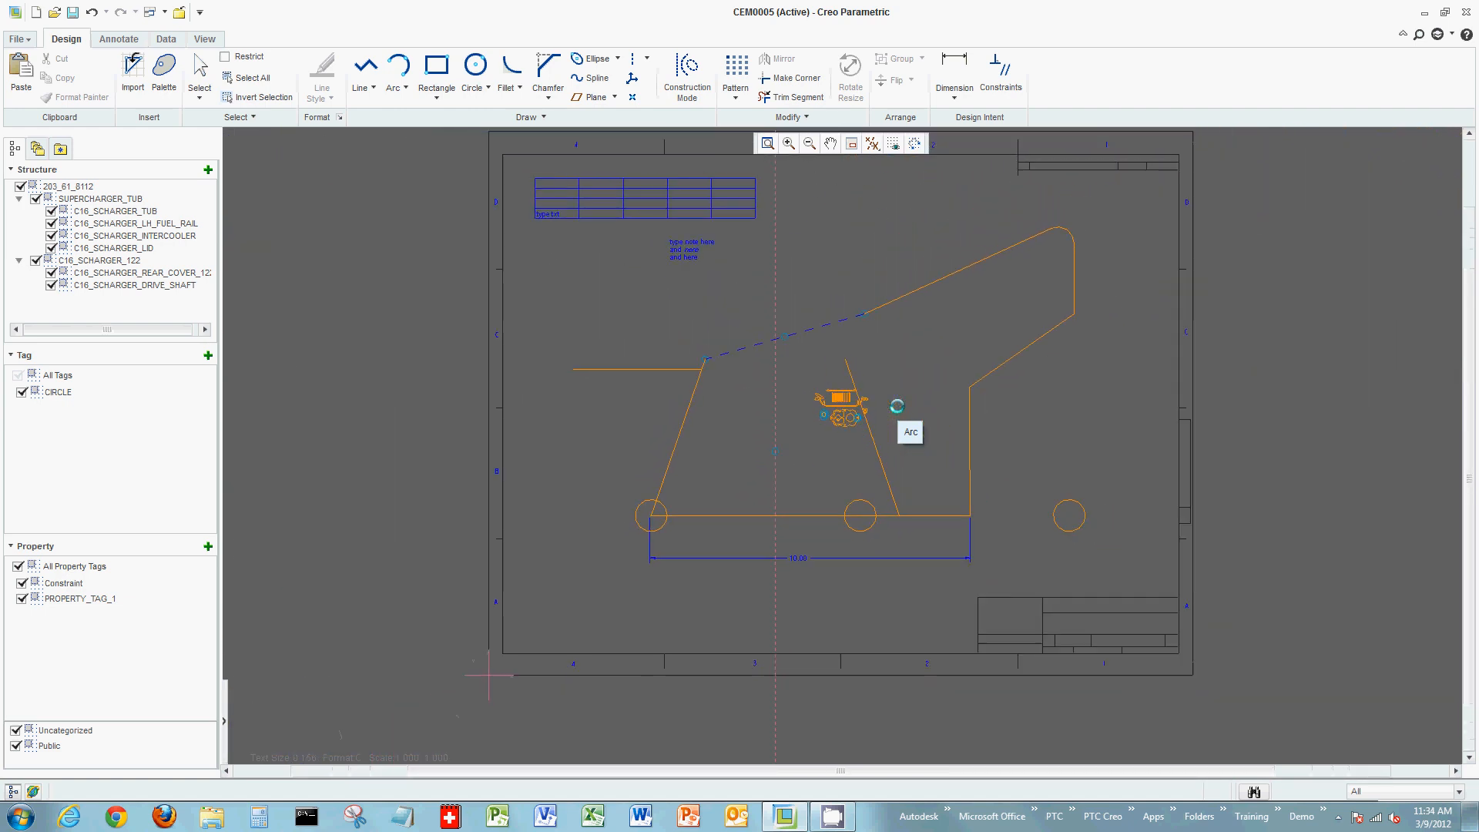
middle_click_drag(897, 406, 837, 428)
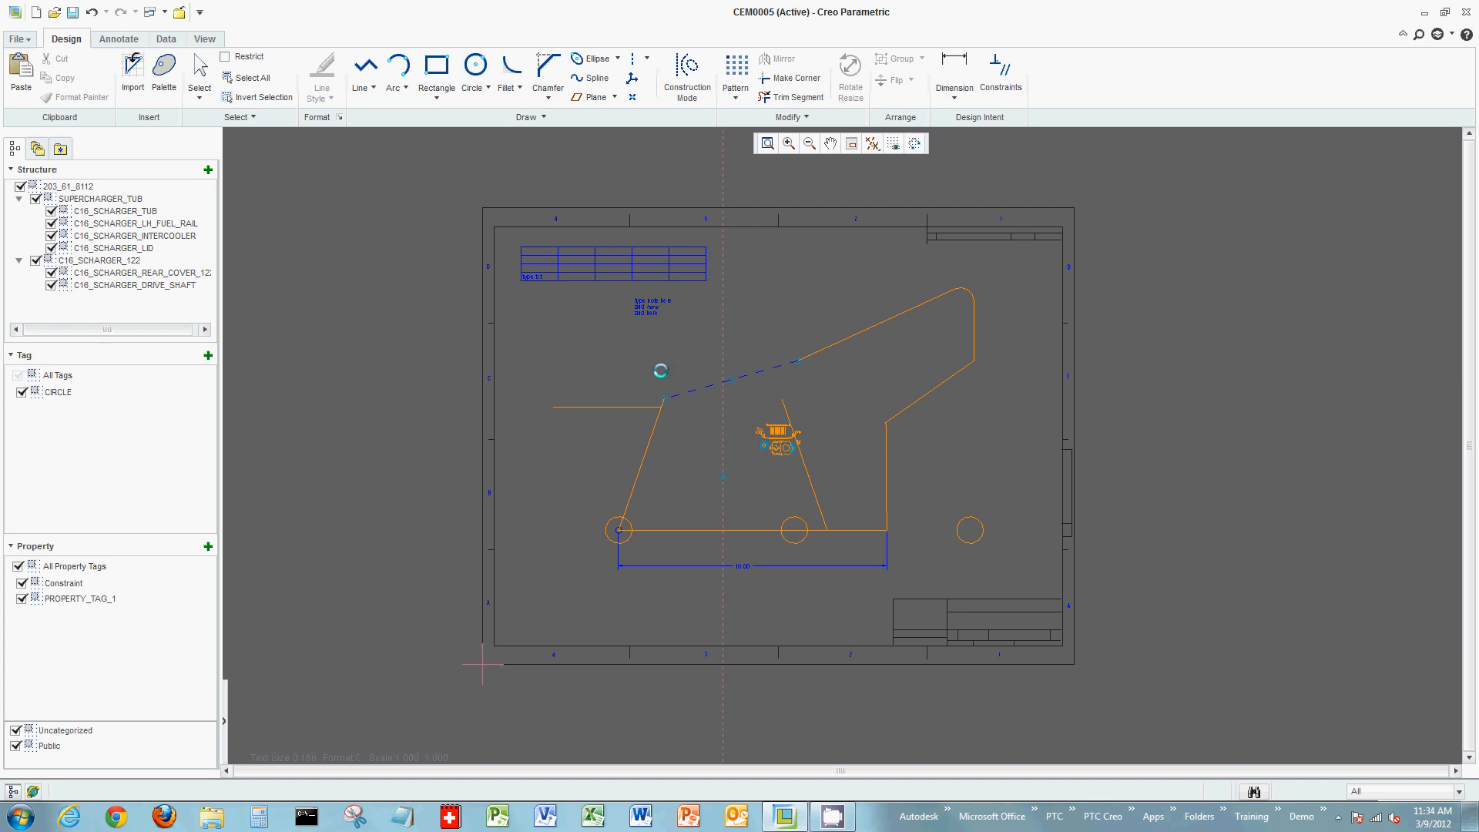
- Close the current layout and create a new empty layout with the c.frm format
left_click(180, 12)
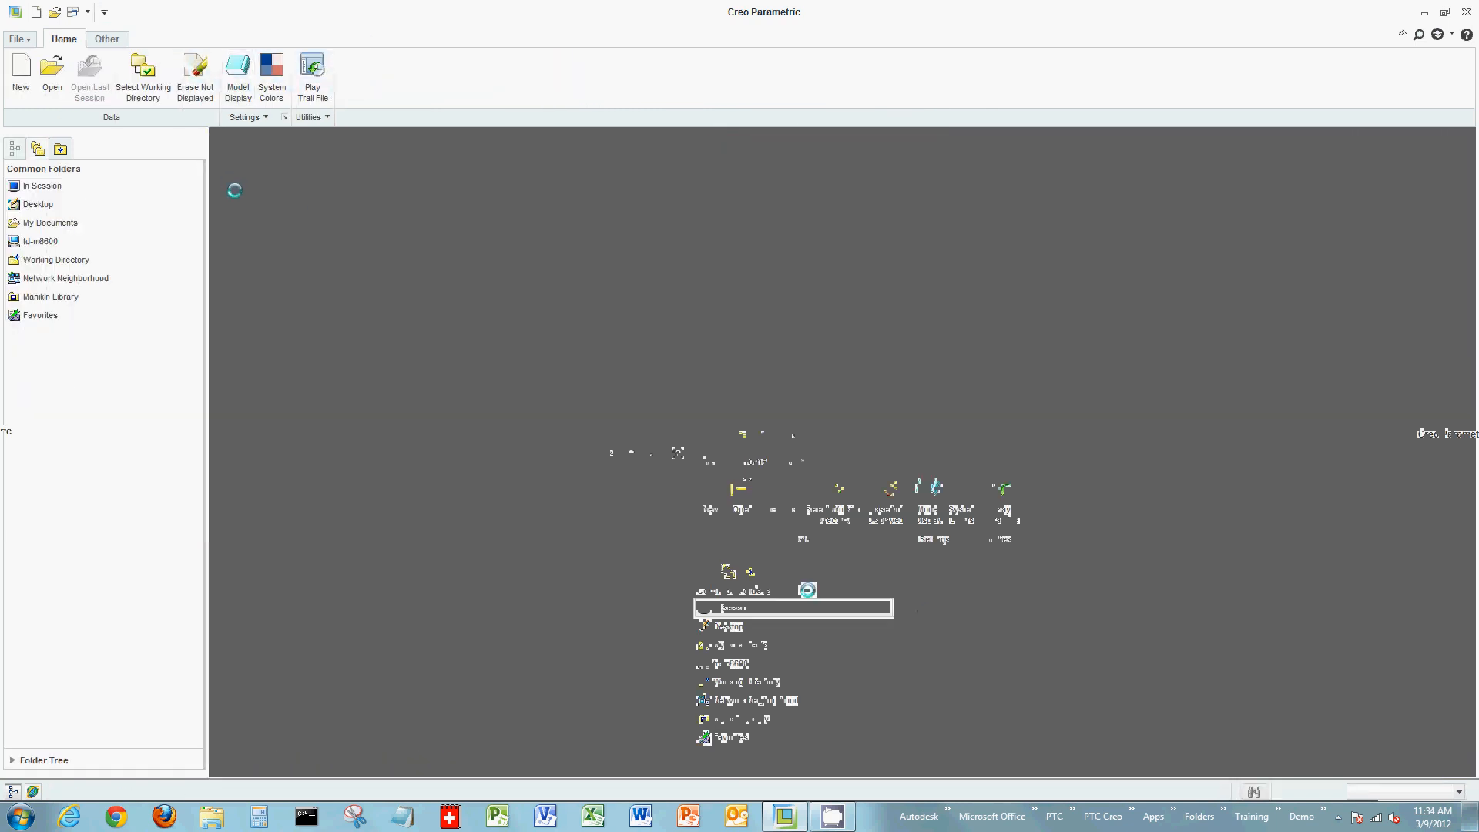
left_click(22, 74)
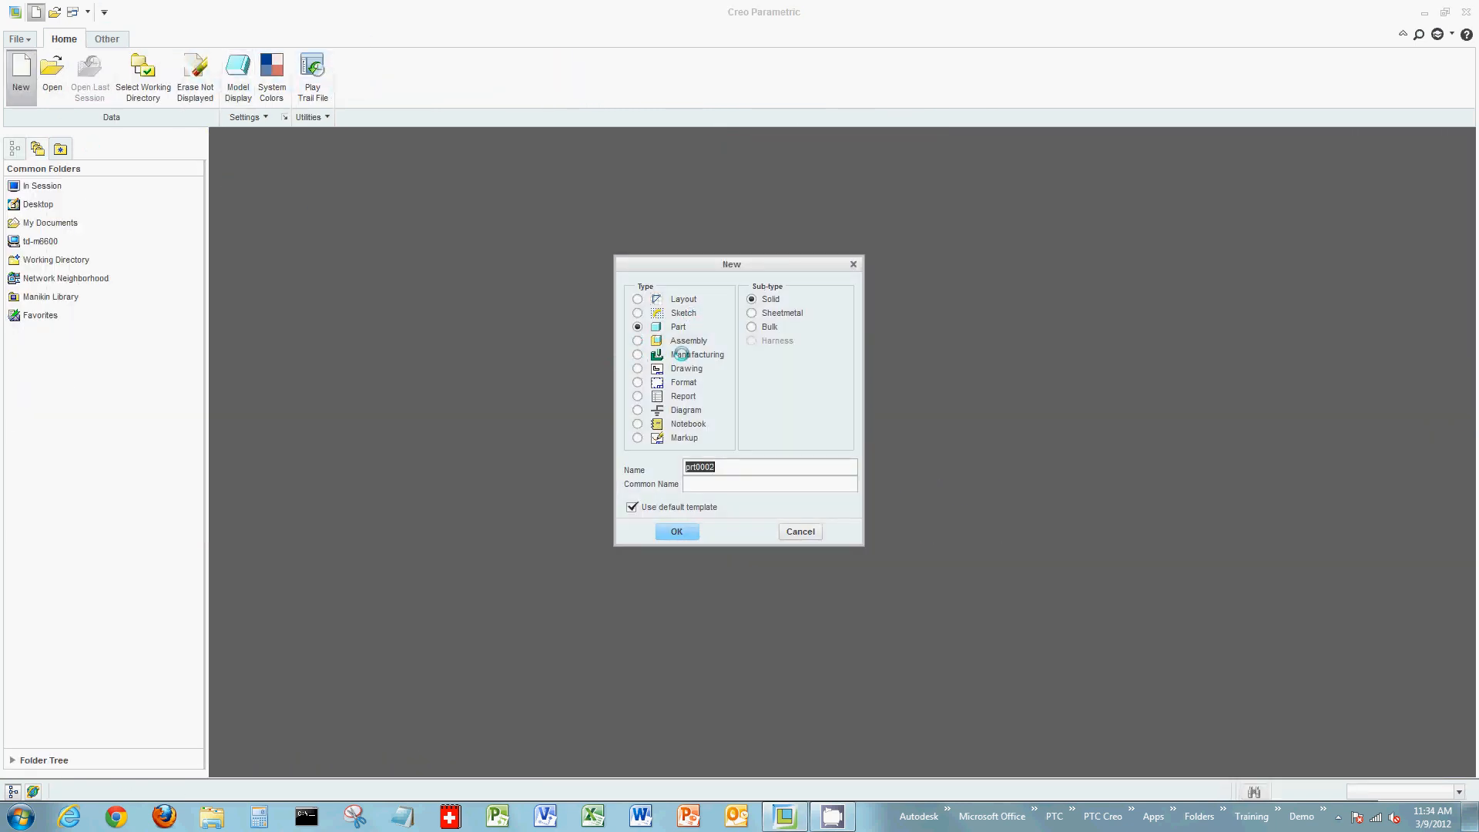
left_click(644, 299)
left_click(682, 531)
left_click(696, 511)
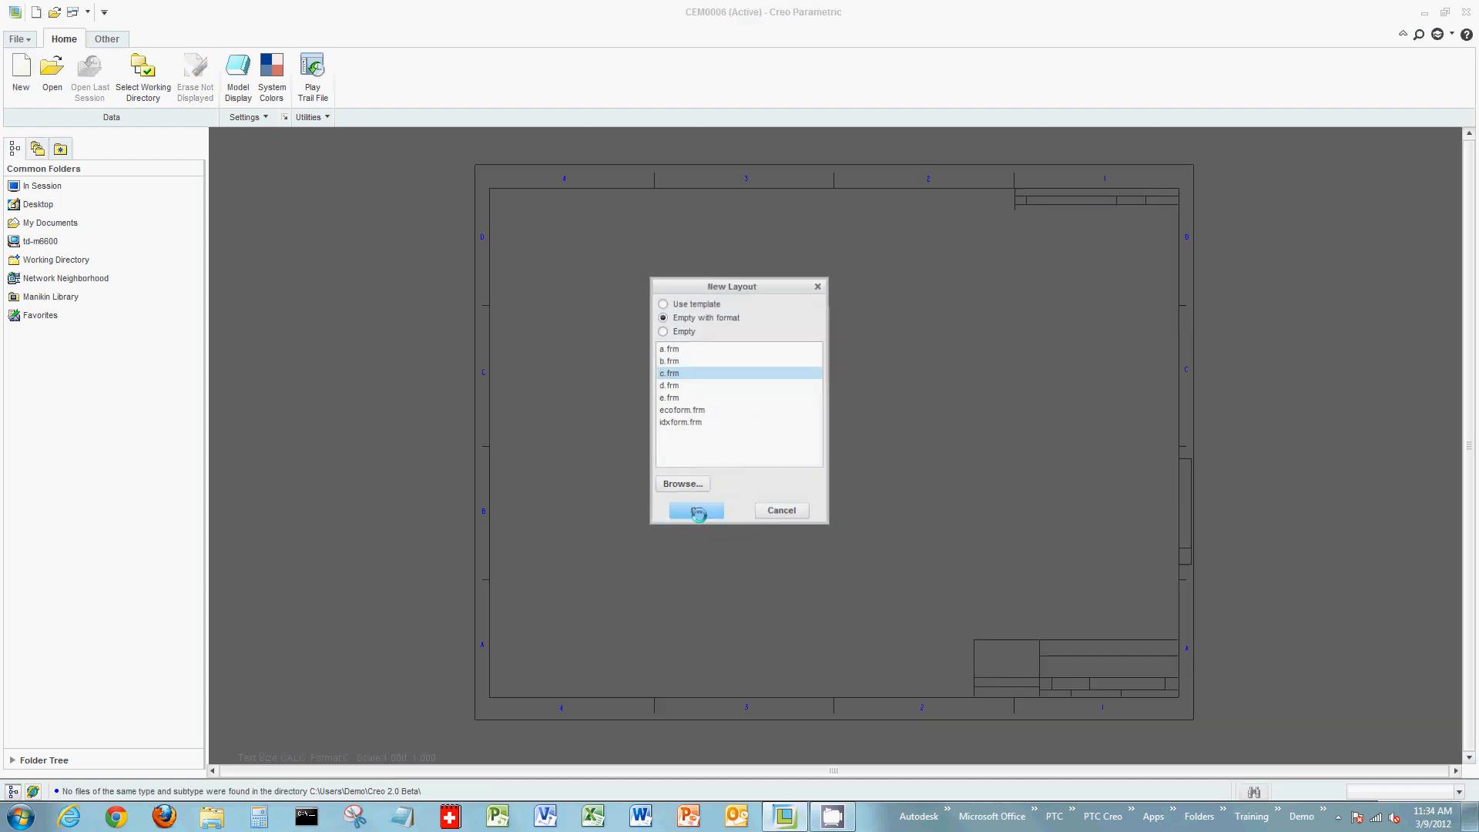
- Sketch a horizontal rectangle near the middle of the sheet, slightly left of centre
left_click(437, 68)
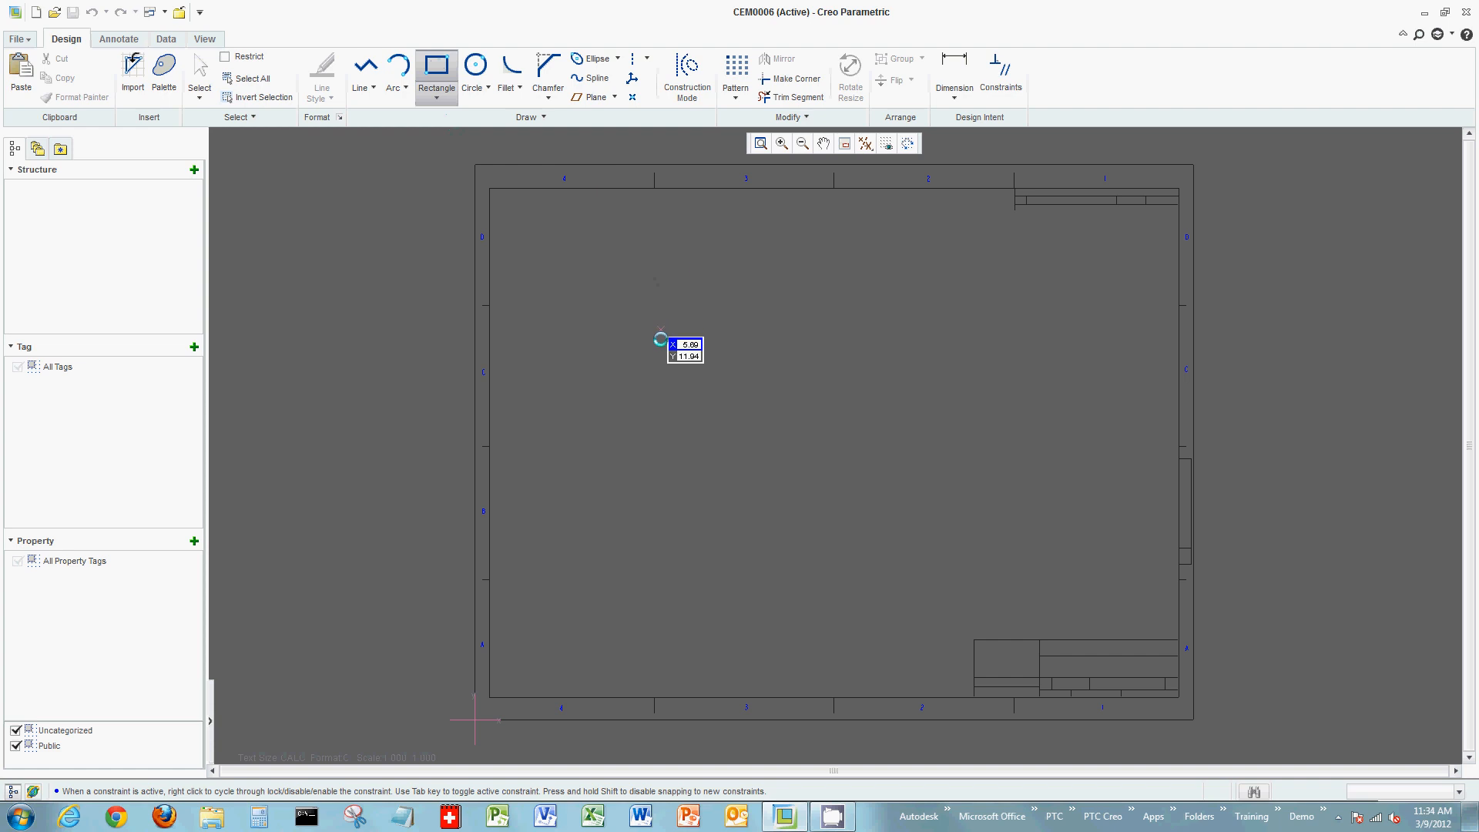
left_click(687, 367)
left_click(848, 452)
middle_click(892, 386)
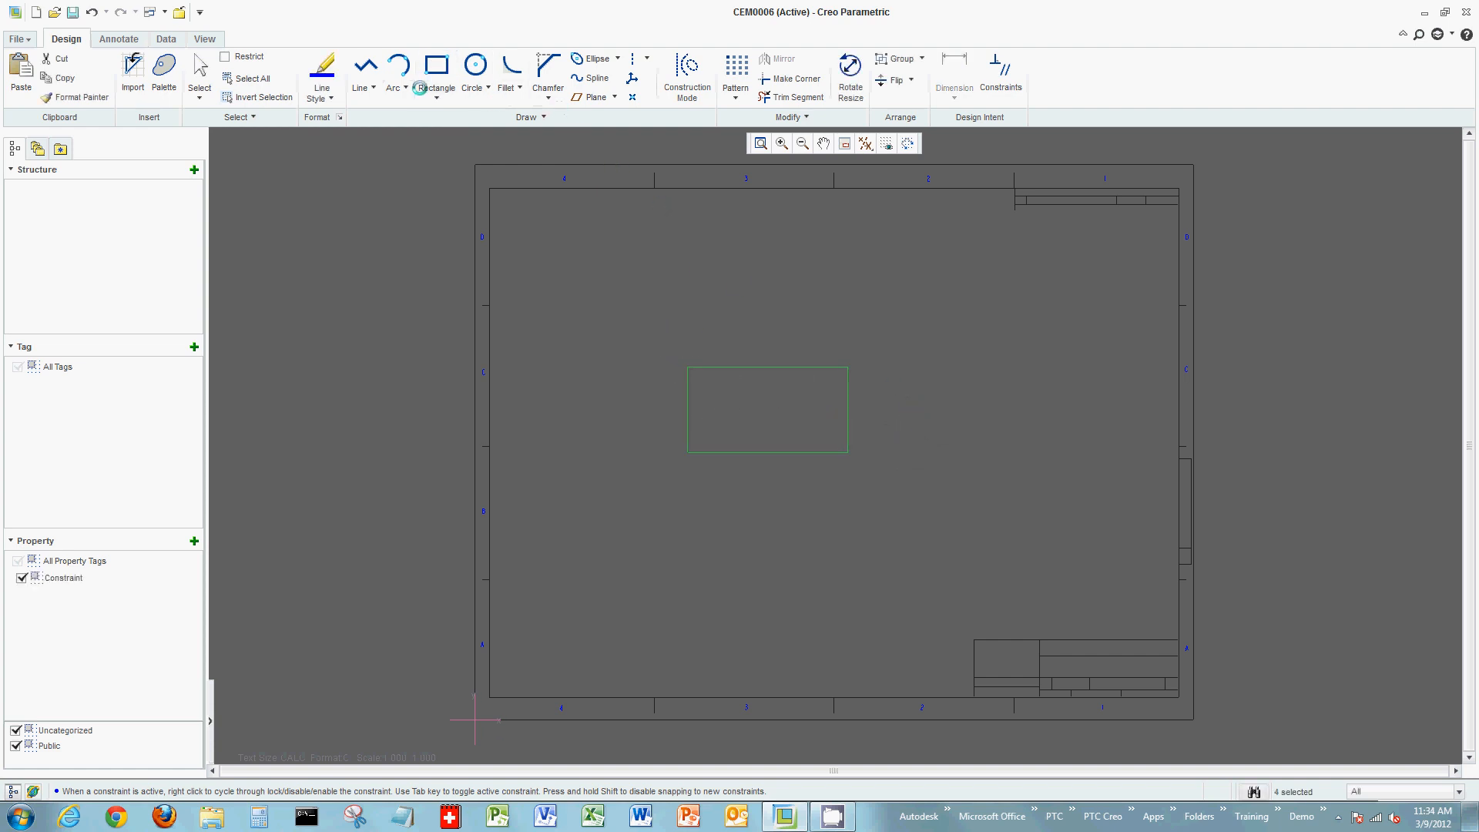
- Draw a semicircular arc bulging outward between the upper and lower ends of the rectangle's right edge
left_click(398, 68)
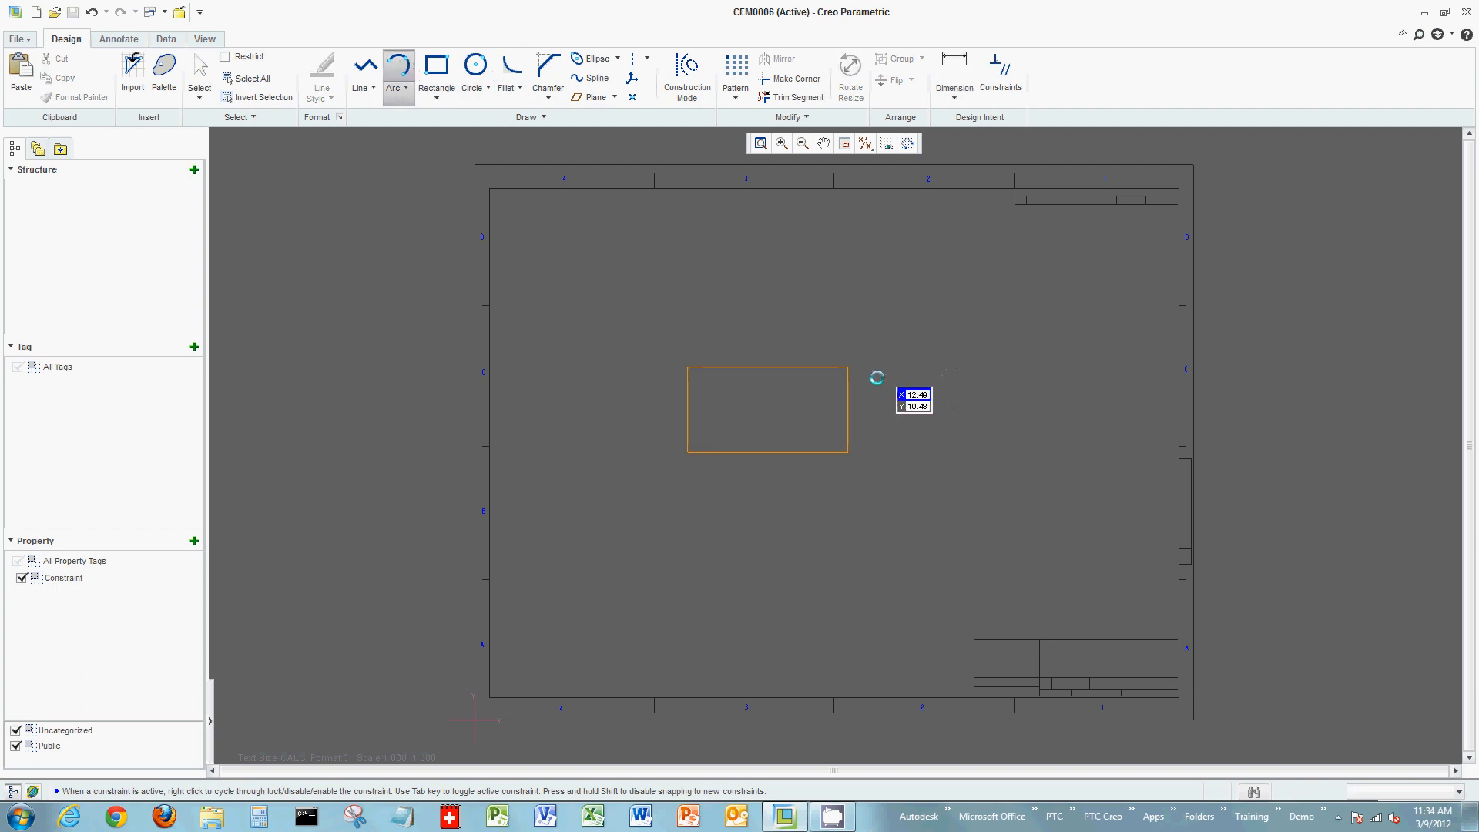
left_click(848, 367)
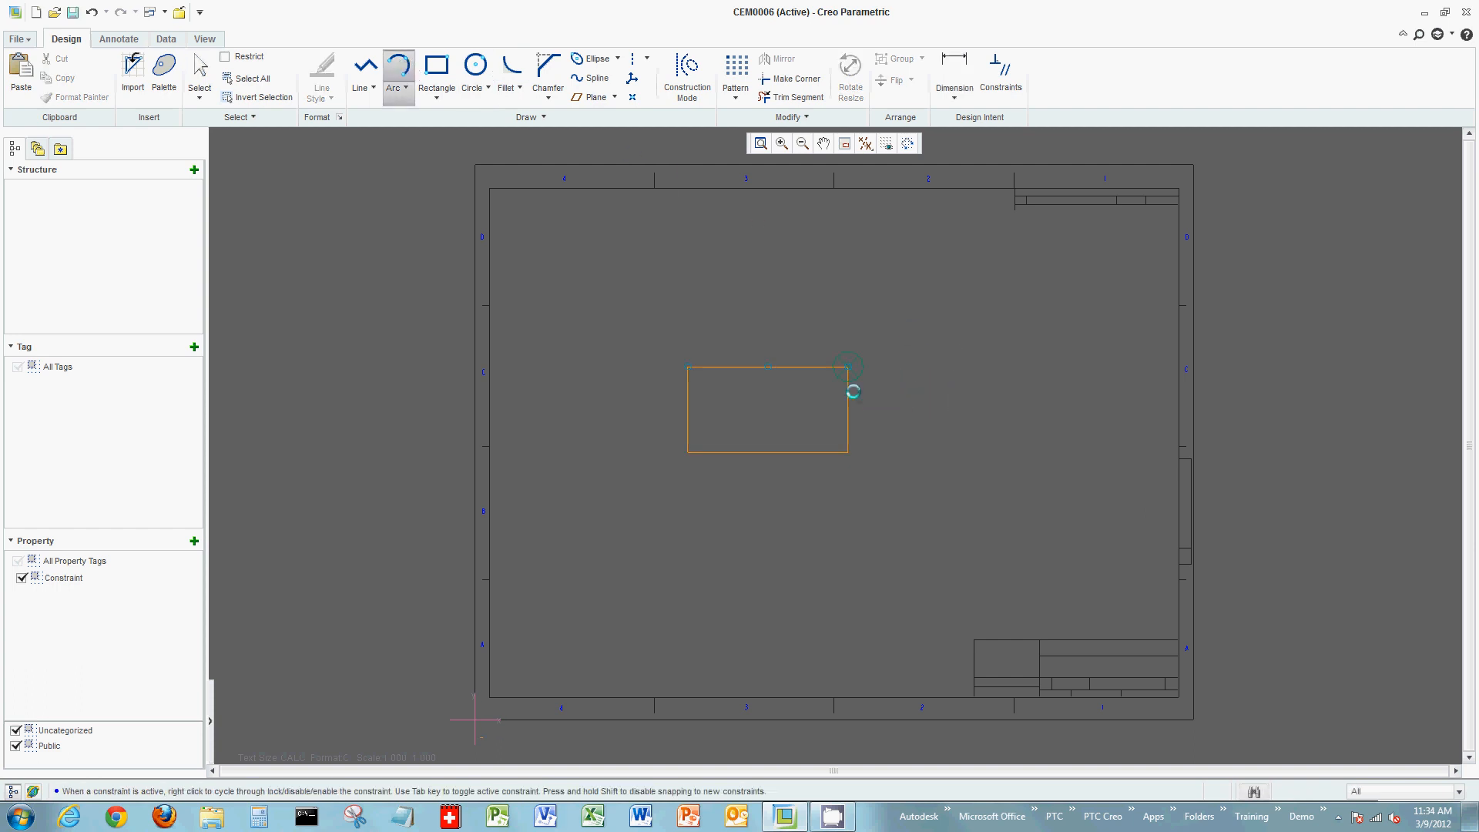
left_click(846, 453)
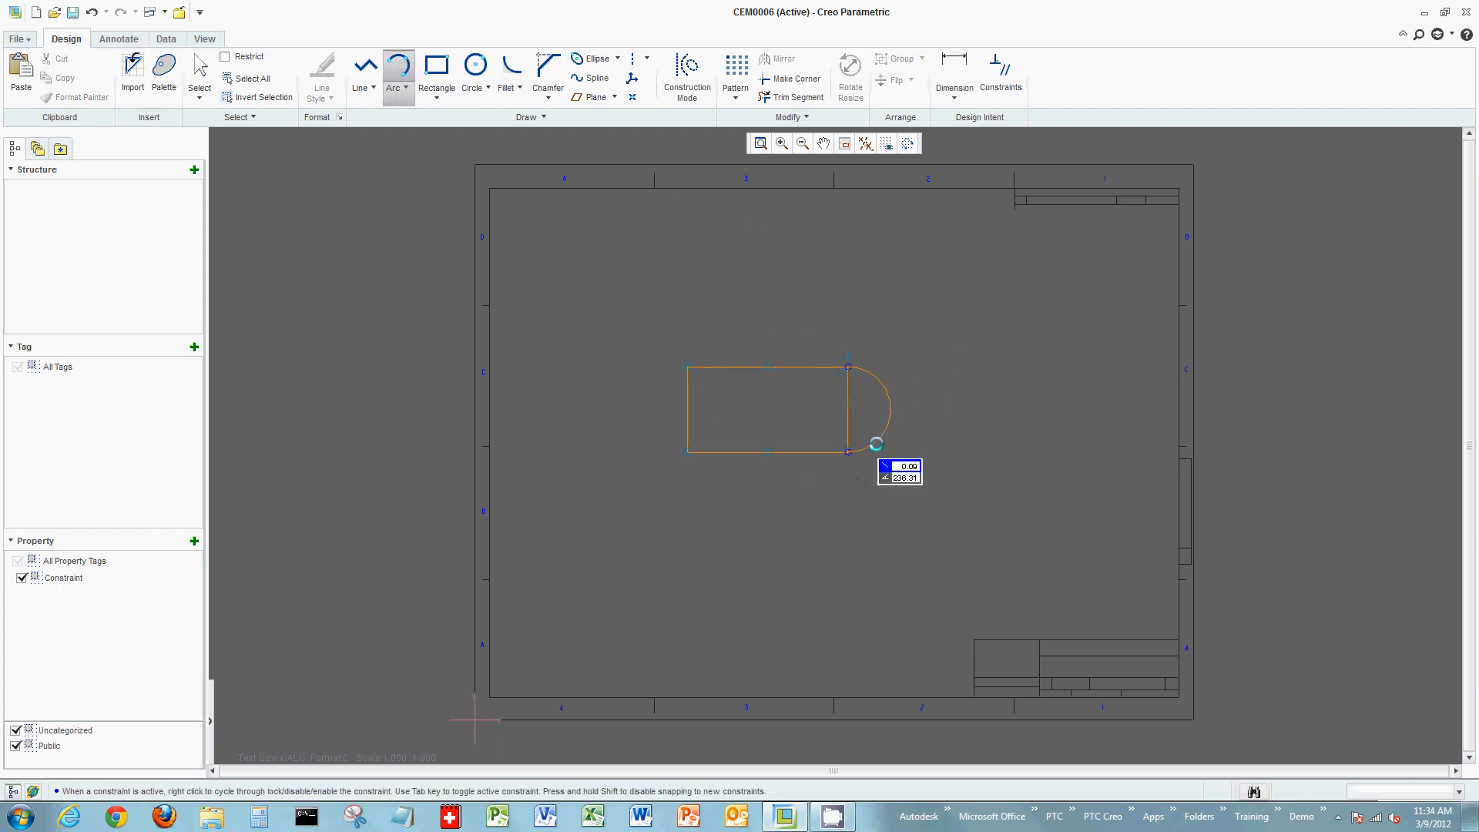
left_click(886, 429)
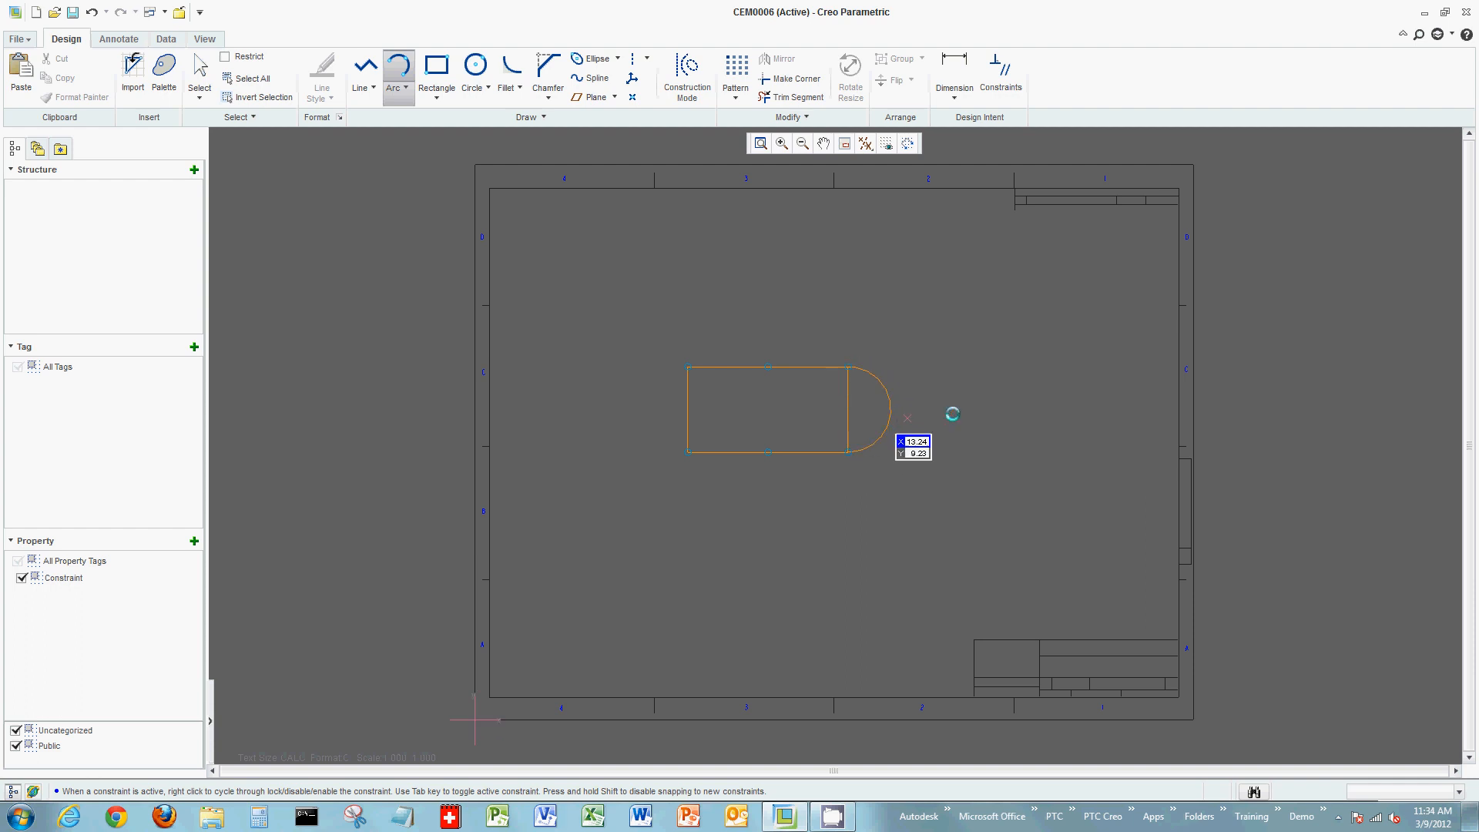
middle_click(963, 404)
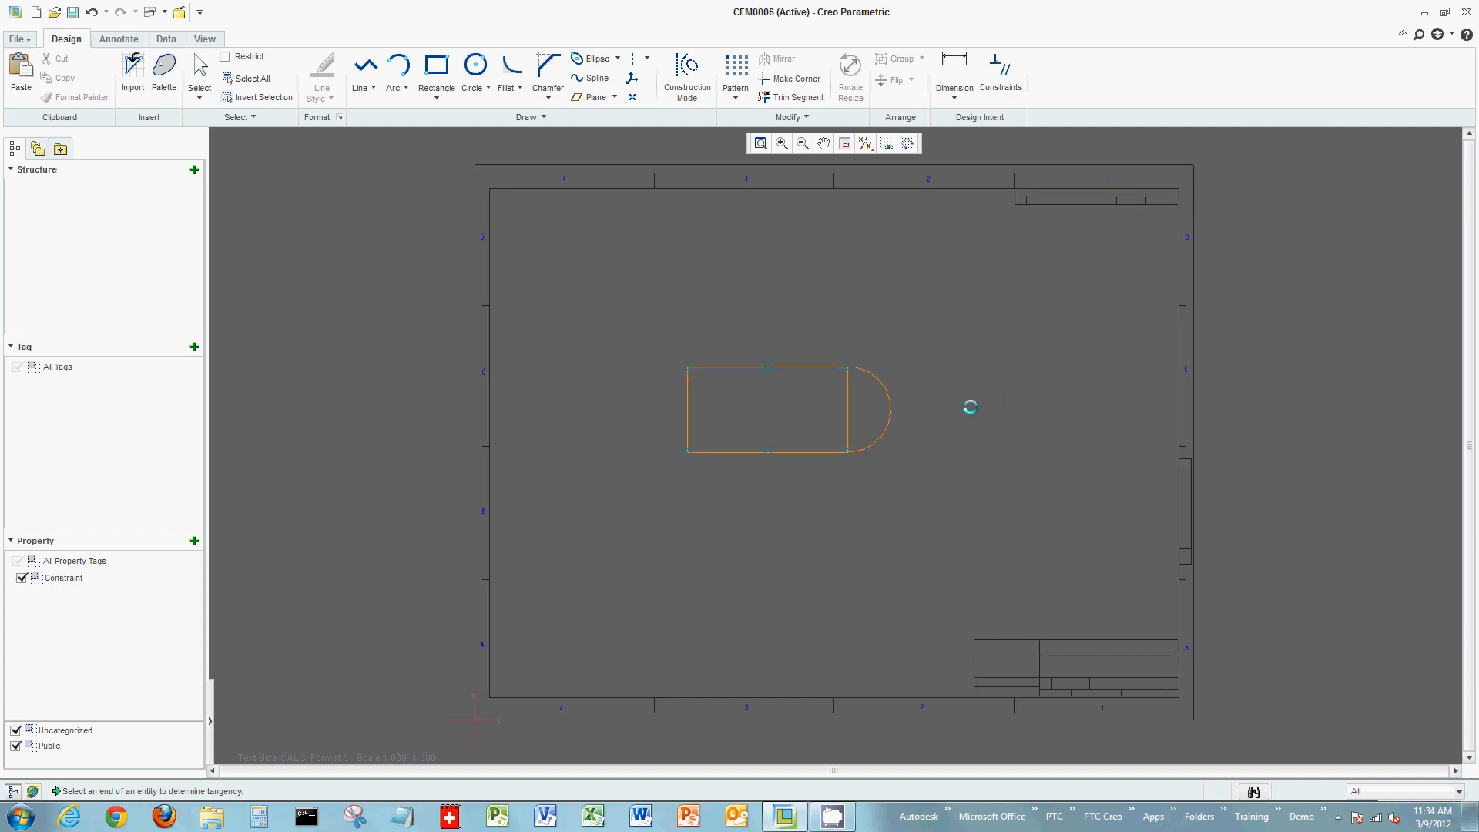
- Select the entire rectangle and arc sketch and add it to Public
mouse_move(649, 327)
left_mouse_down()
mouse_move(911, 462)
mouse_move(925, 495)
left_mouse_up()
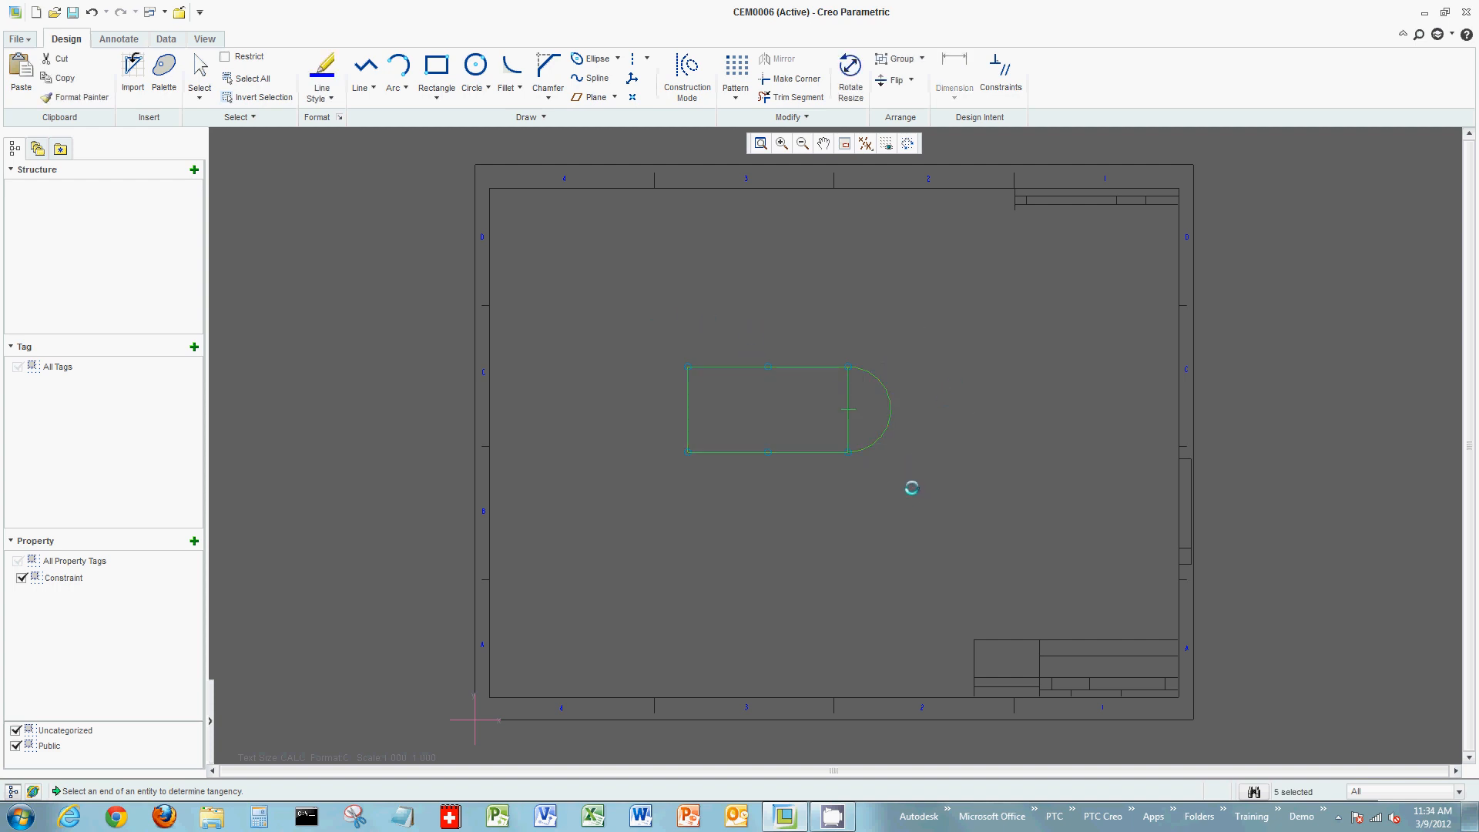
right_click(911, 487)
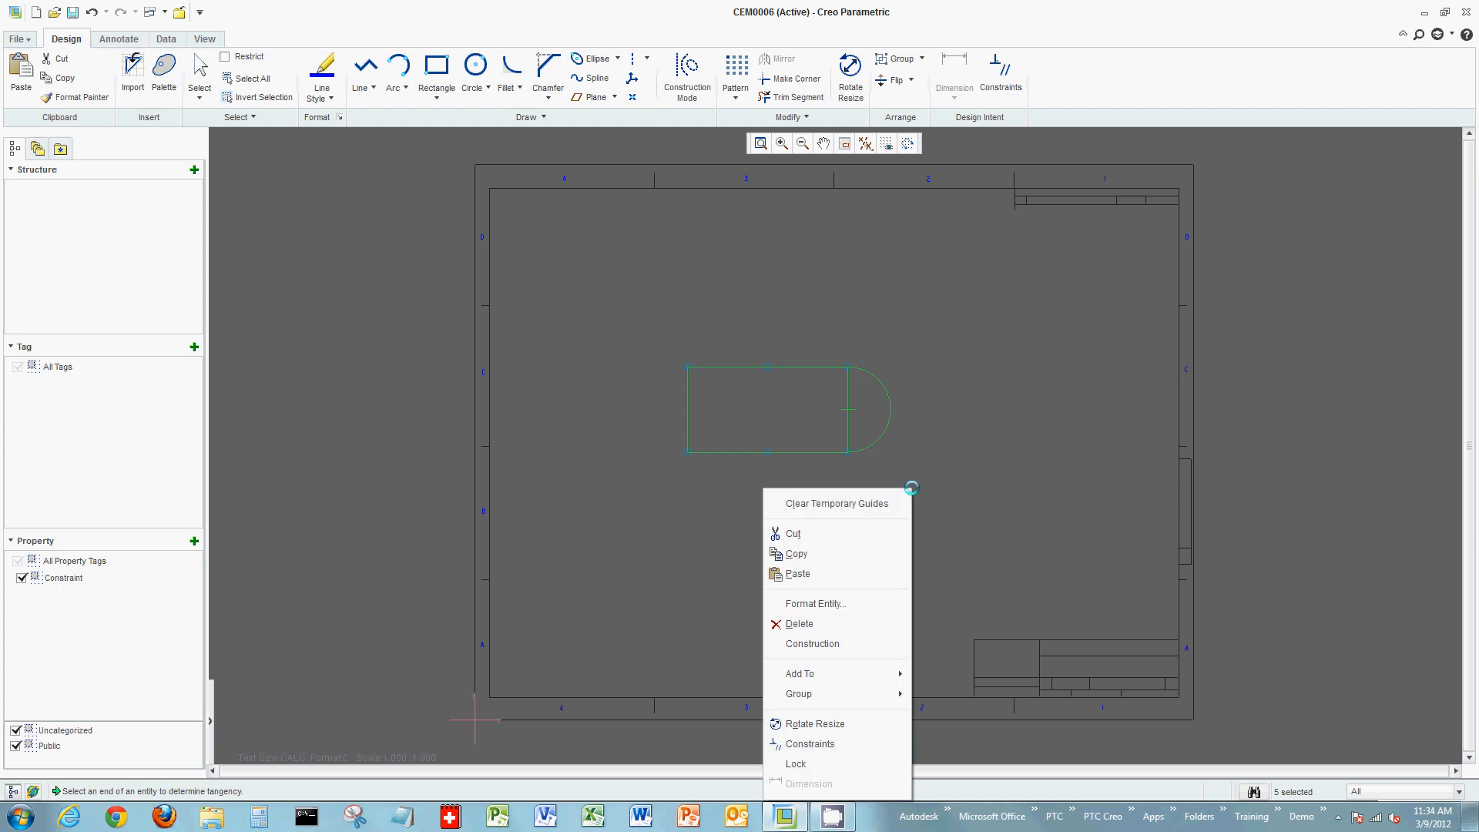
mouse_move(863, 675)
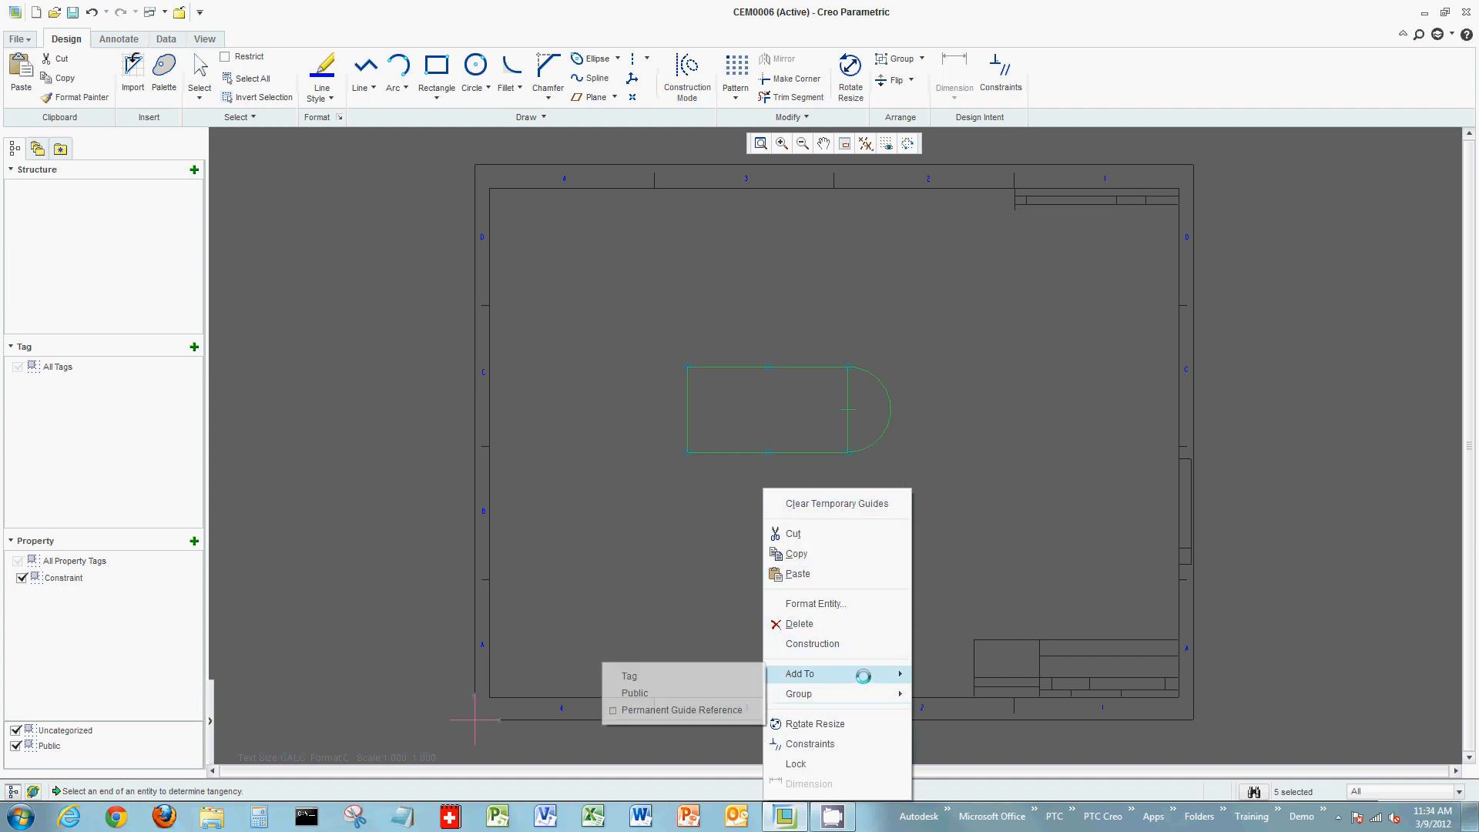
left_click(700, 693)
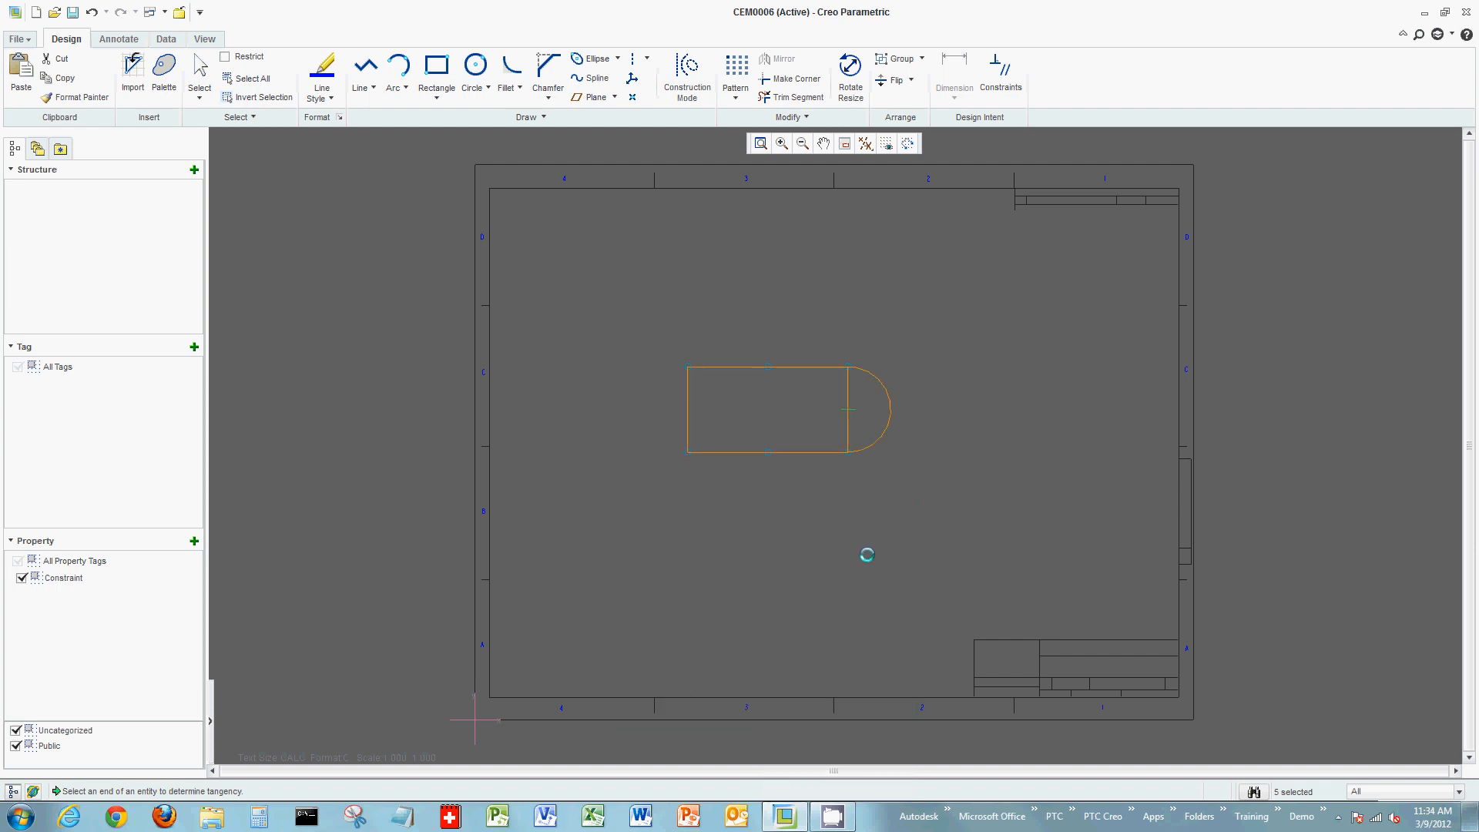
left_click(23, 38)
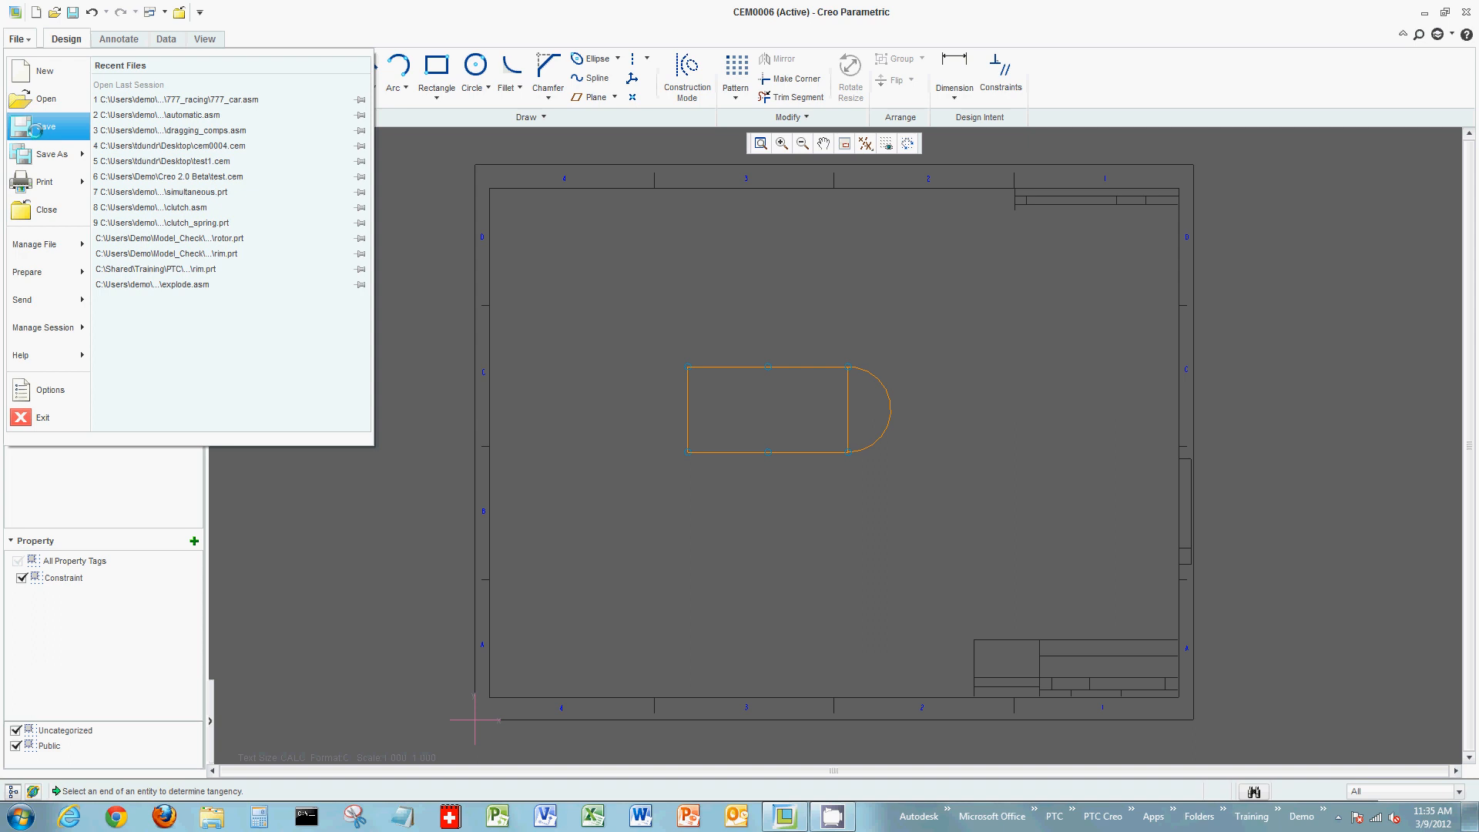
left_click(35, 128)
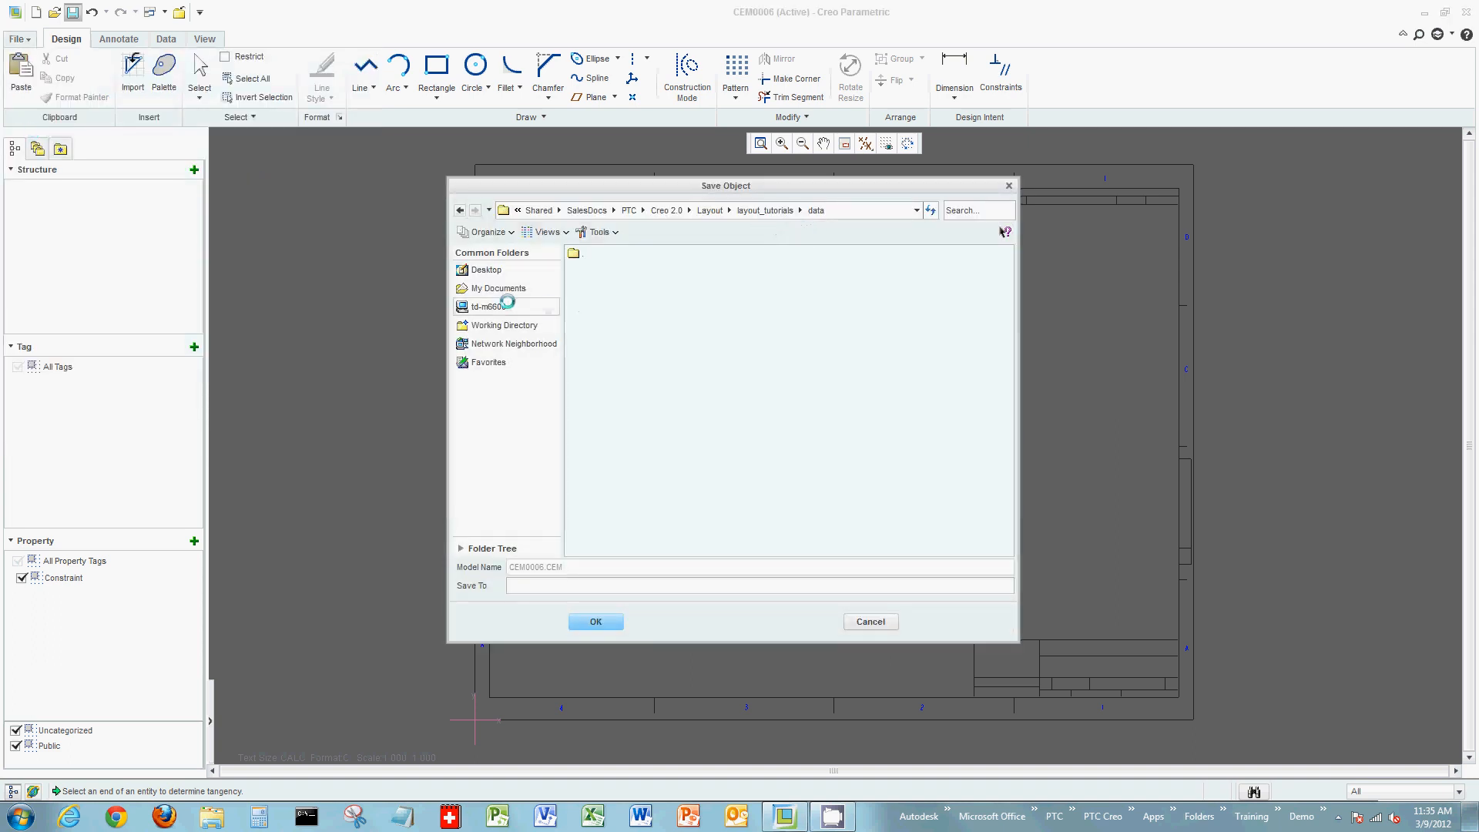
left_click(500, 325)
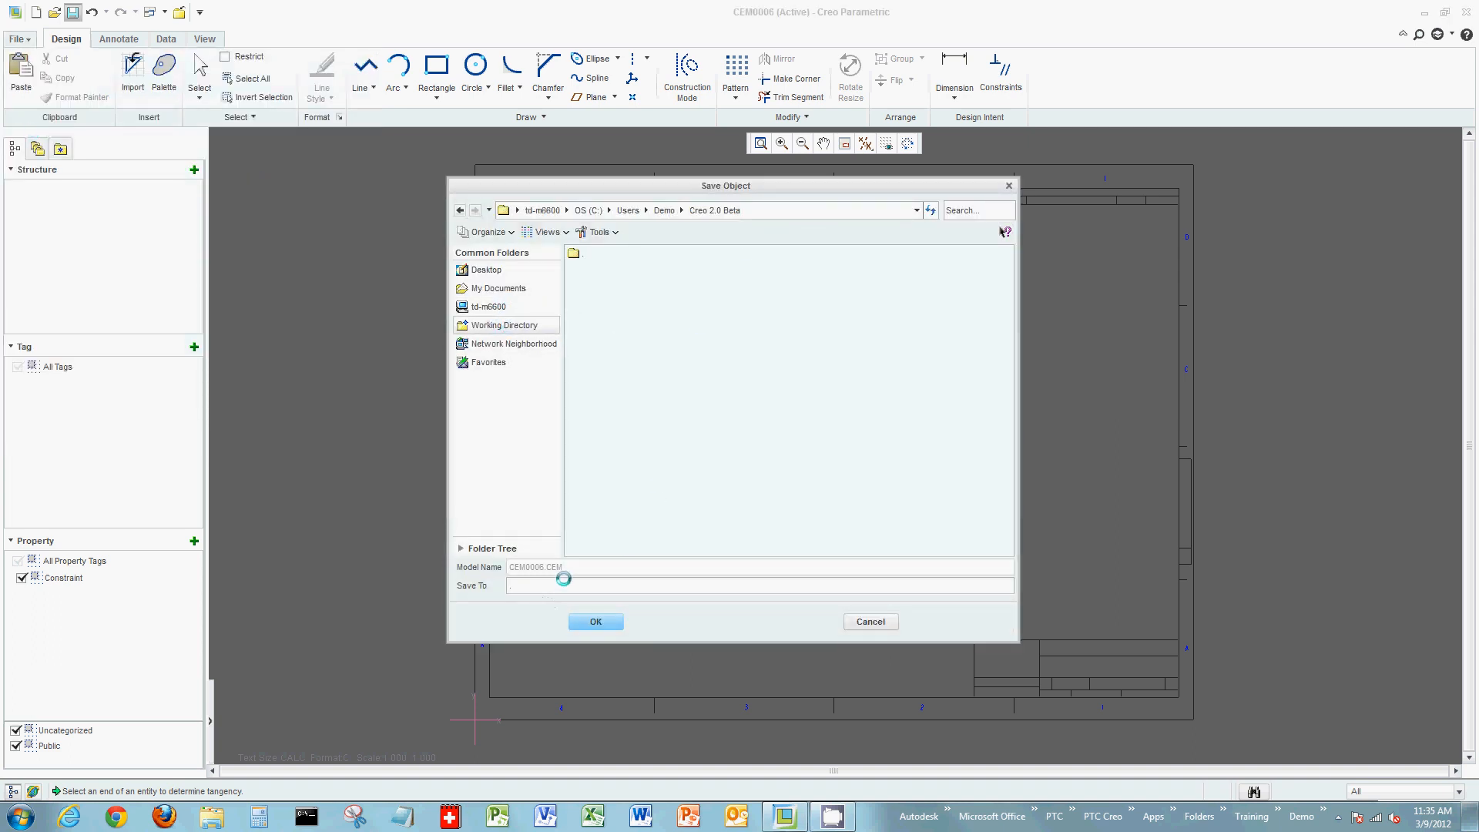
left_click(870, 622)
- Save a copy of the layout as test2 in Layout (*.cem) format on the Desktop
left_click(19, 39)
left_click(47, 153)
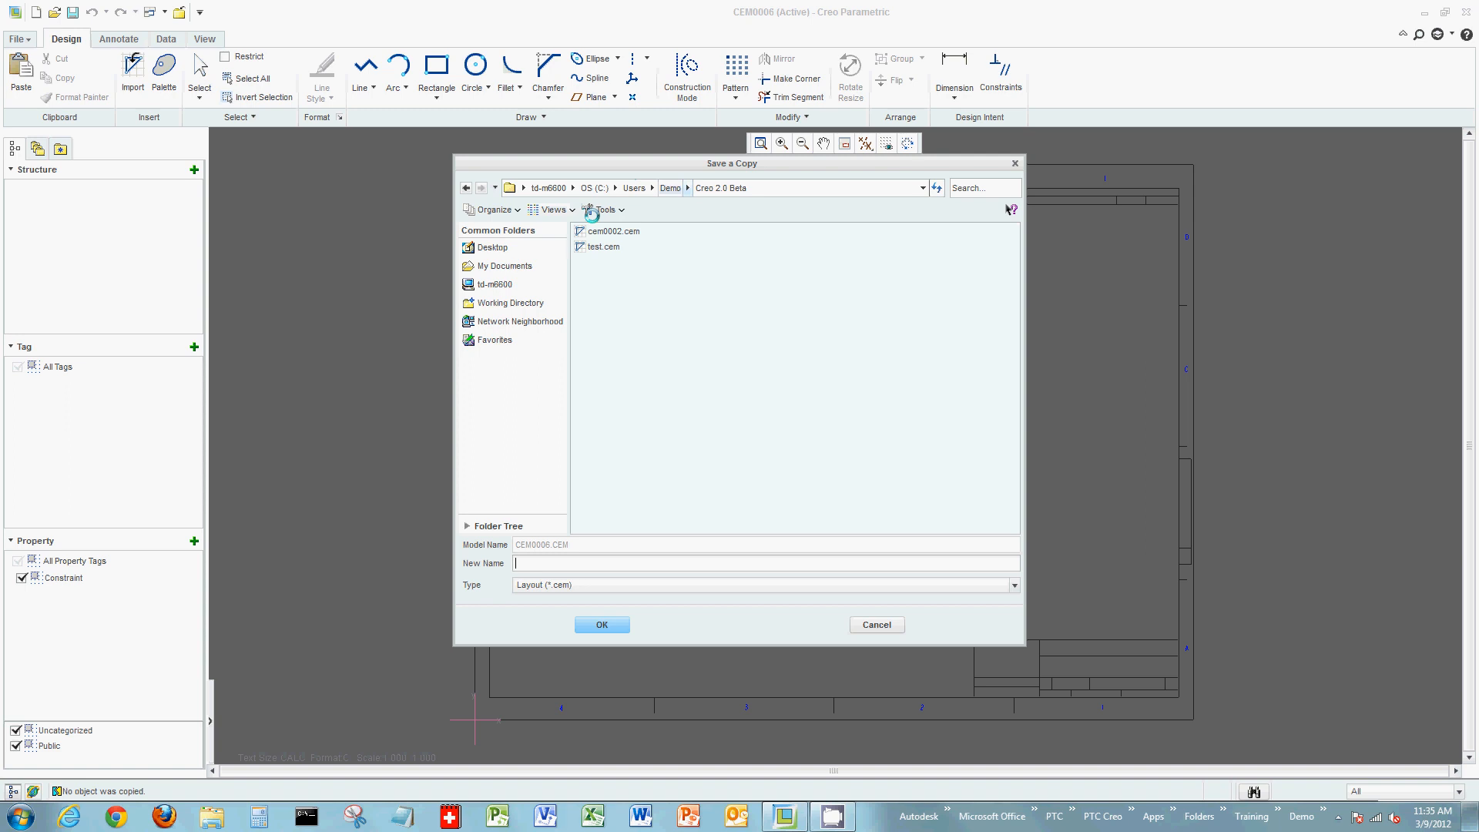
left_click(495, 248)
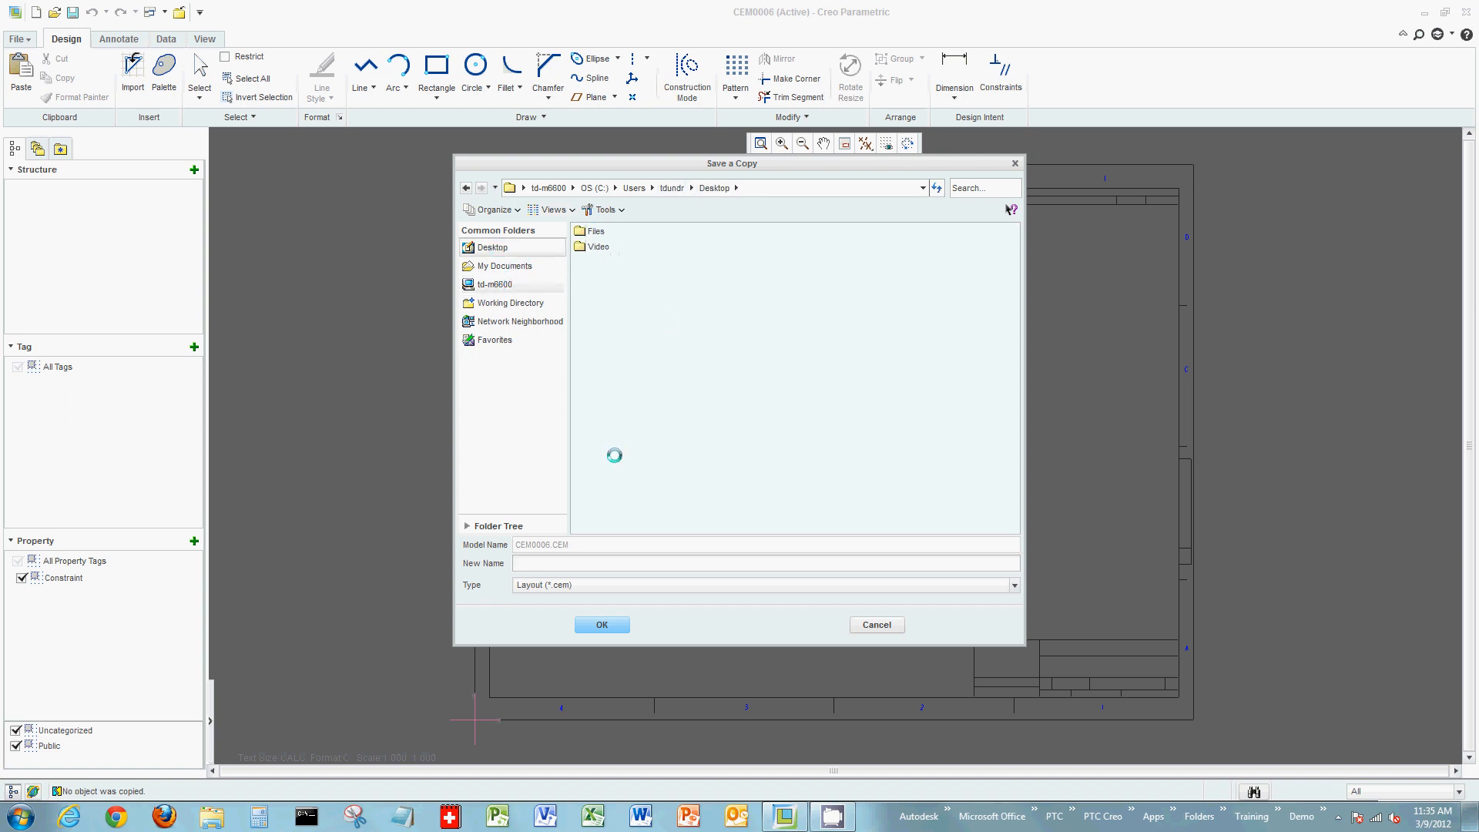
left_click(540, 563)
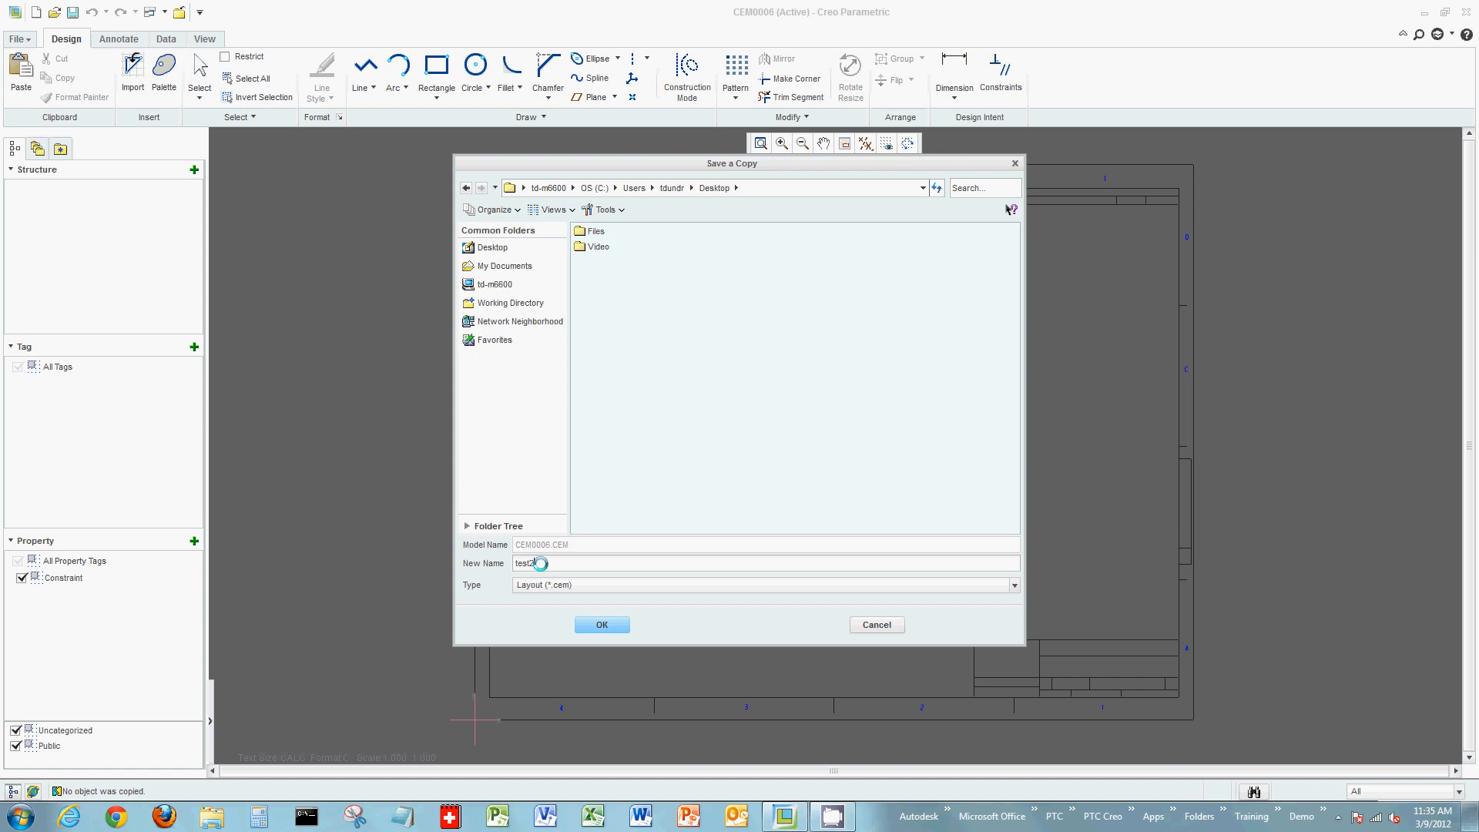
left_click(602, 625)
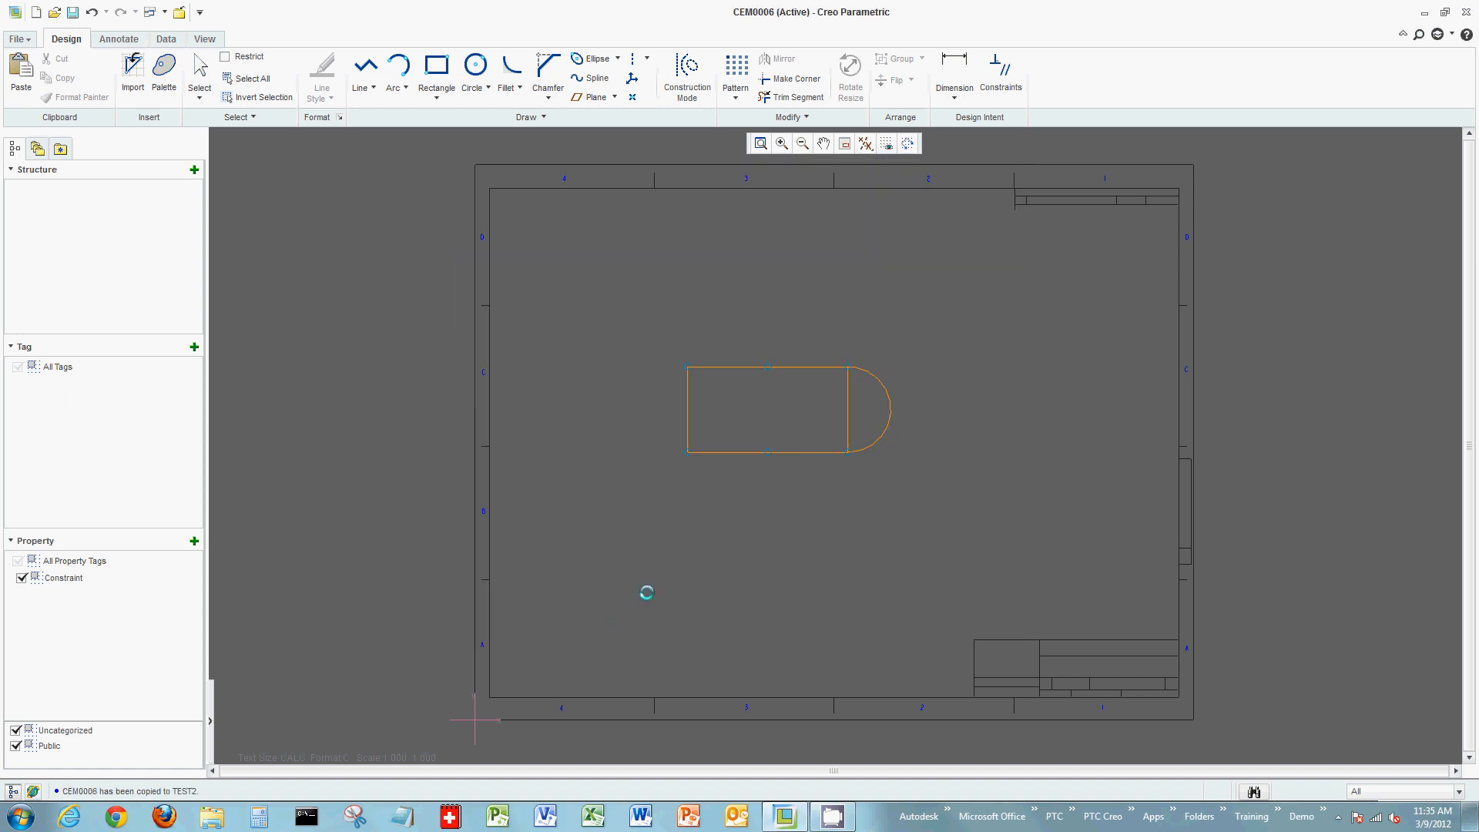
- Create a new solid part with the default datum planes and coordinate system
left_click(19, 37)
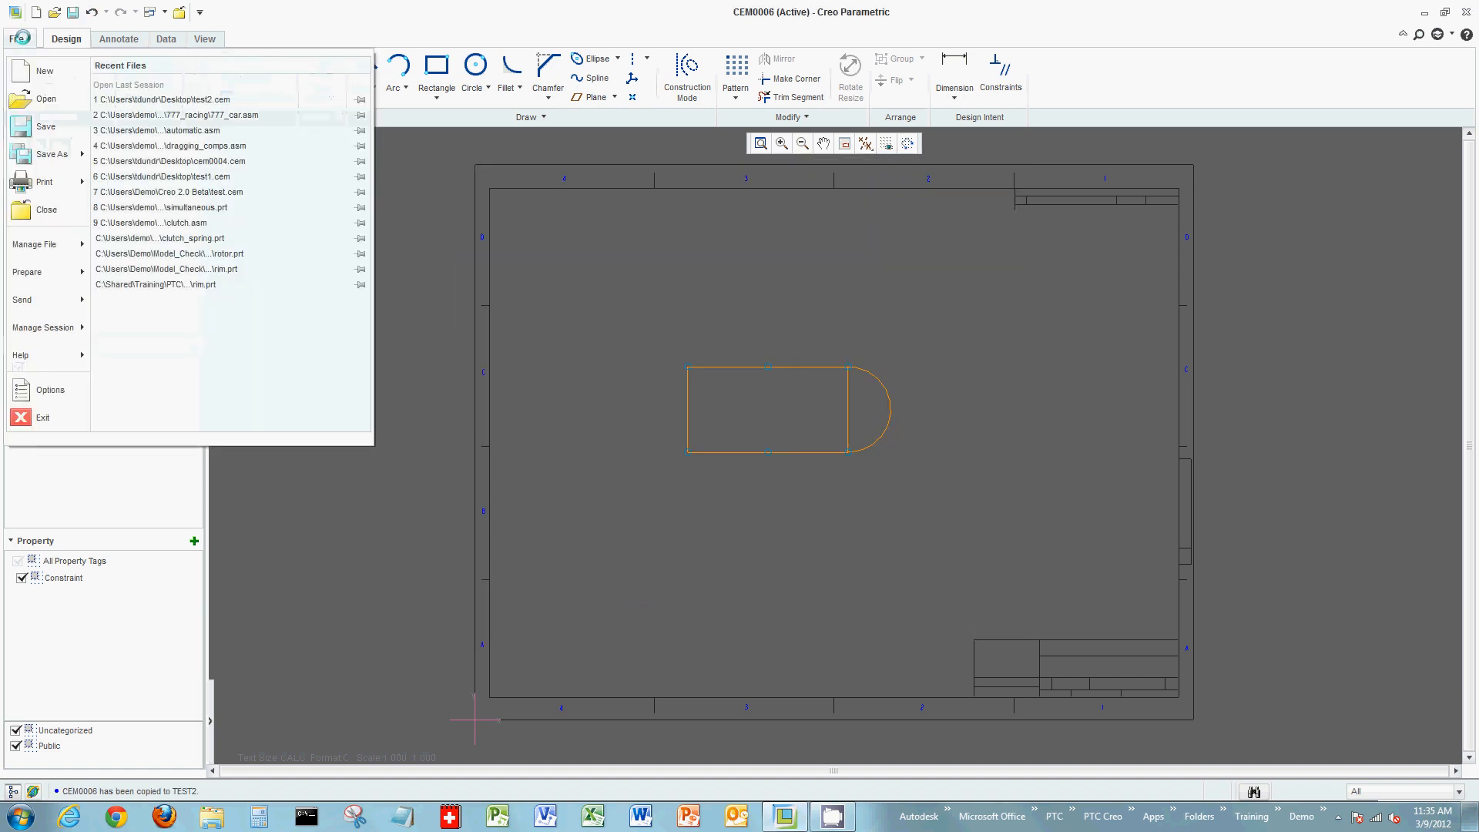
left_click(43, 71)
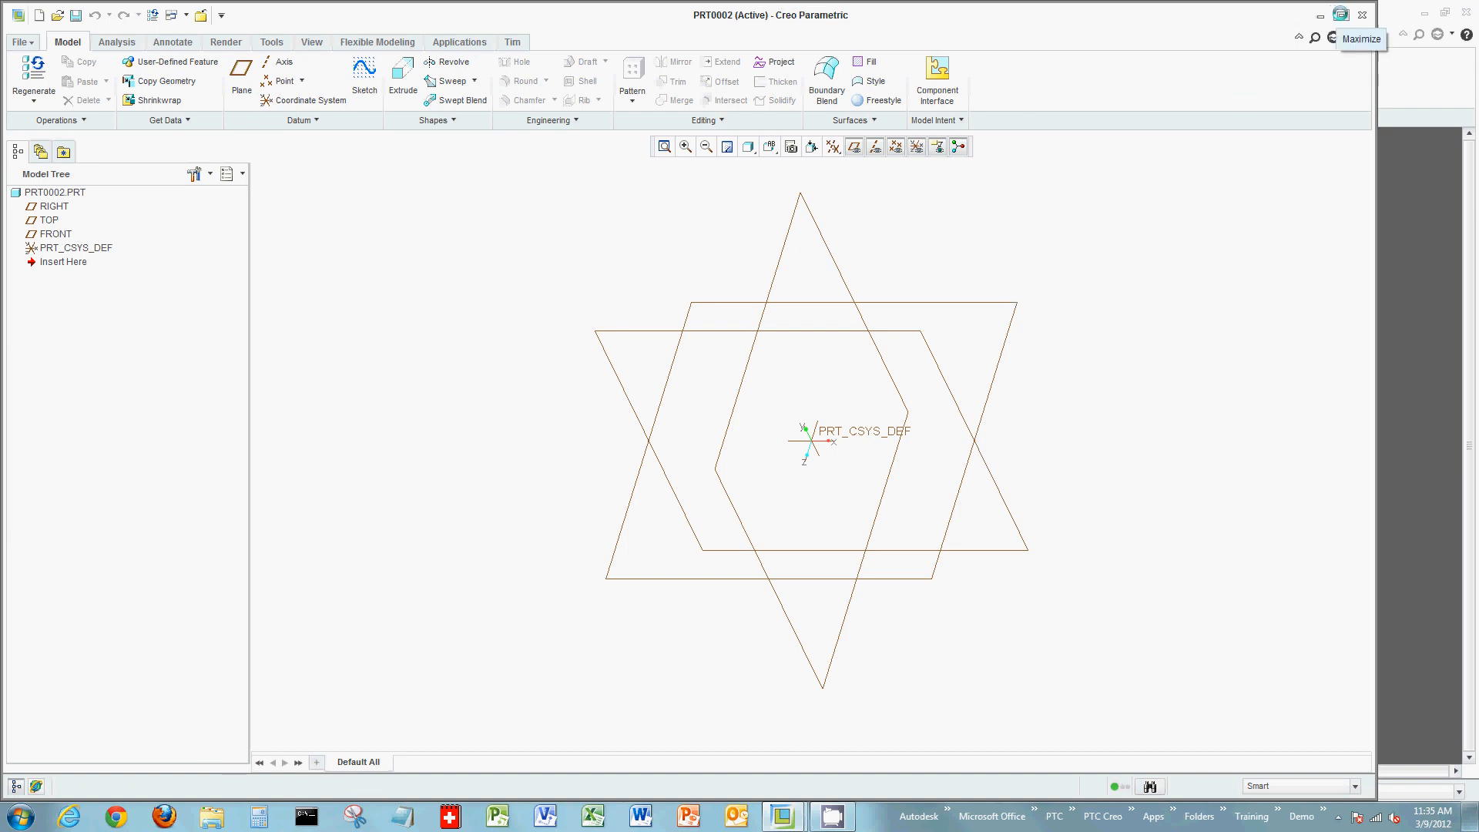
- Start a Copy Geometry feature in the maximized part window and open test2.cem from the Desktop as the reference model
left_click(1341, 14)
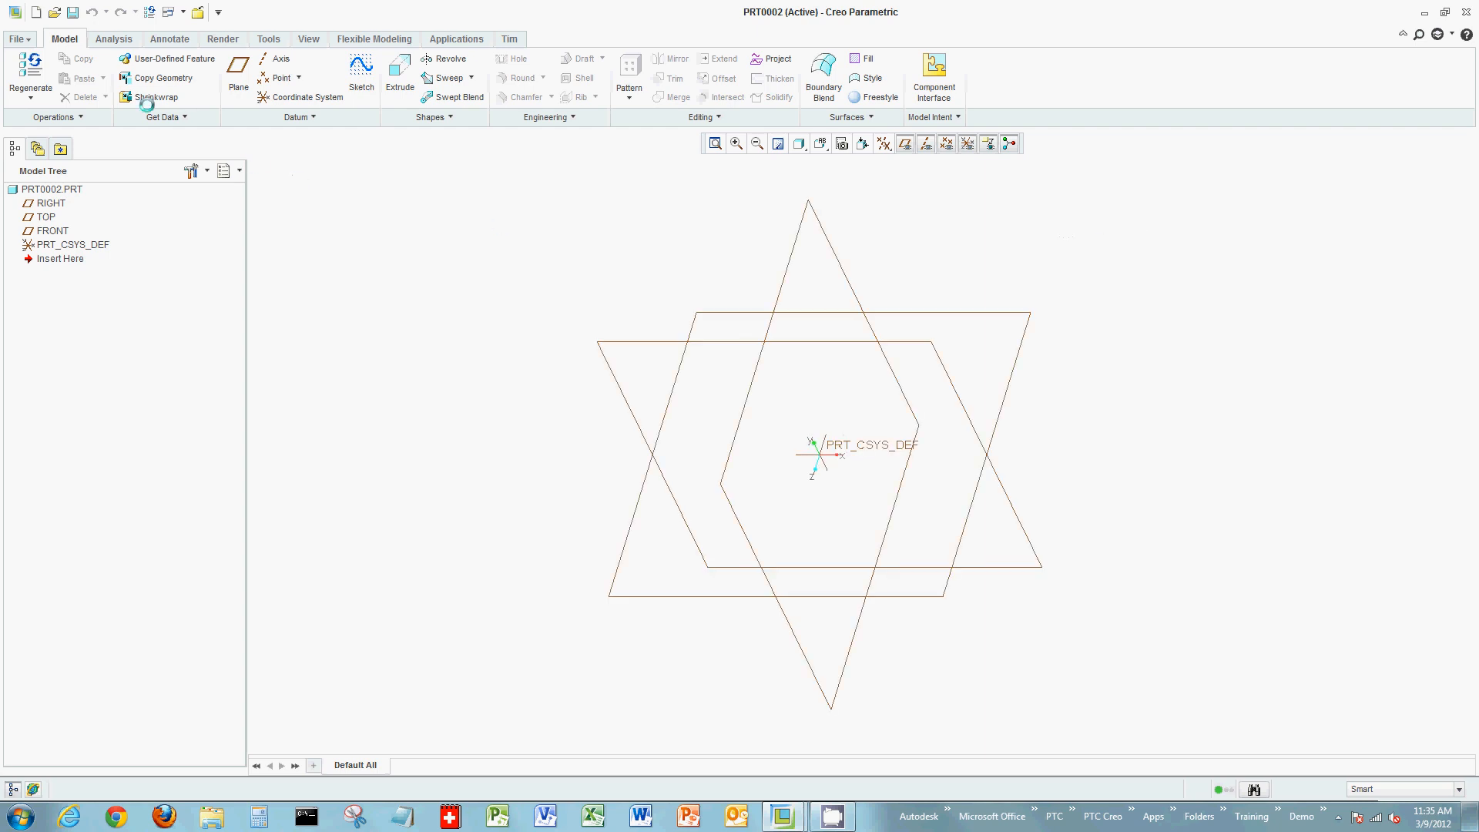
left_click(161, 77)
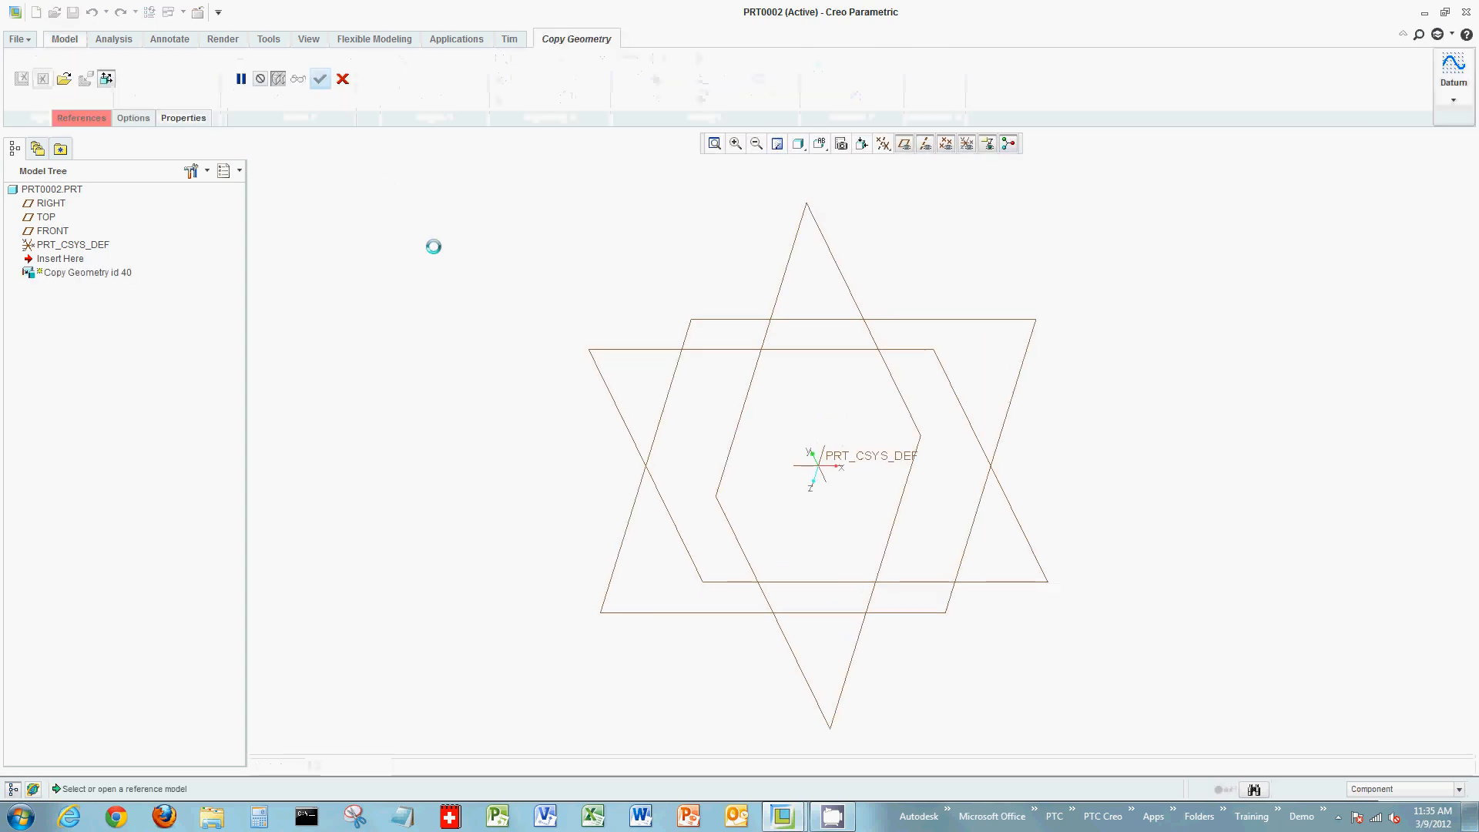
left_click(64, 80)
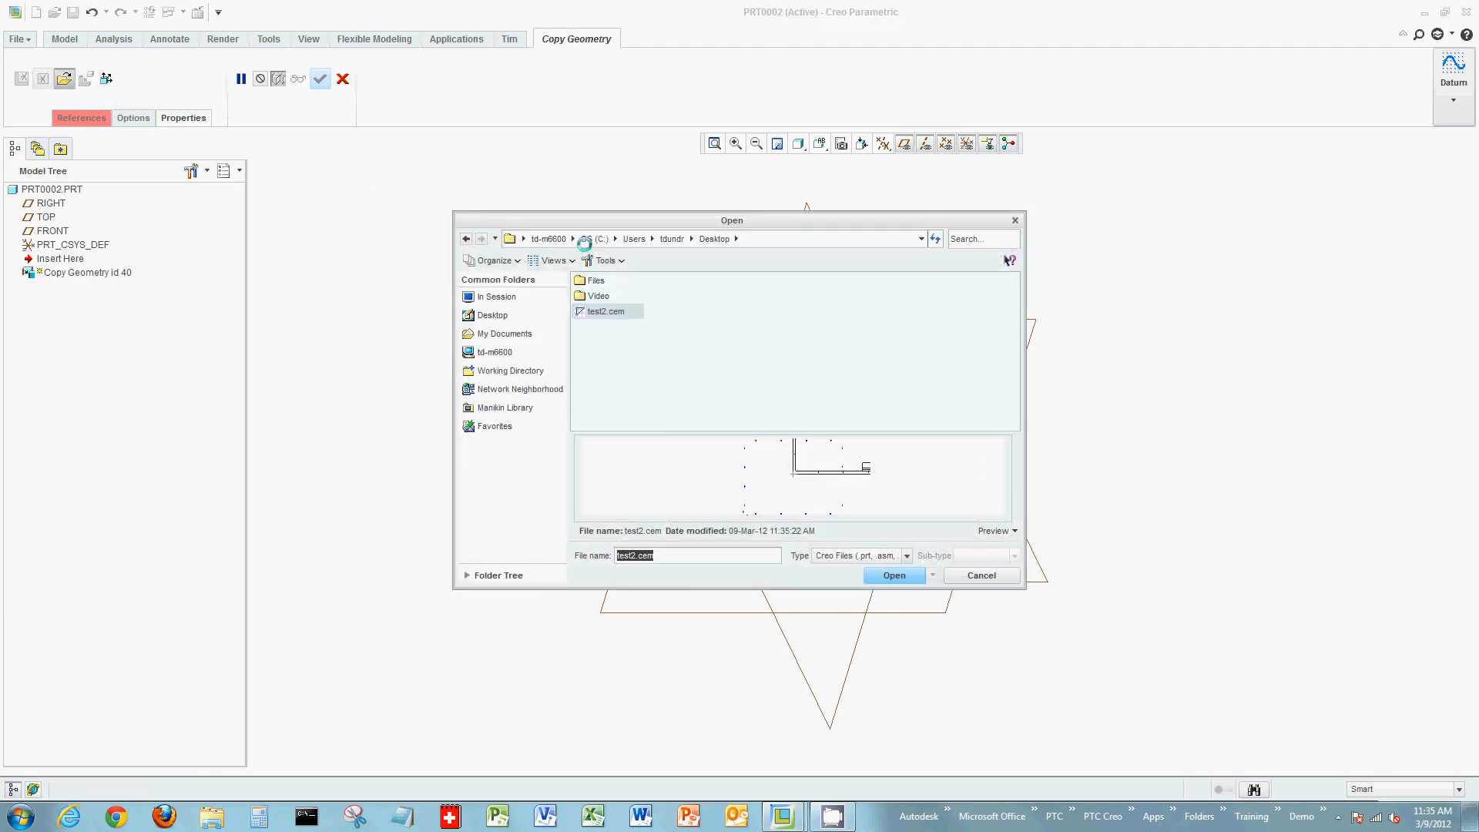
left_click(621, 312)
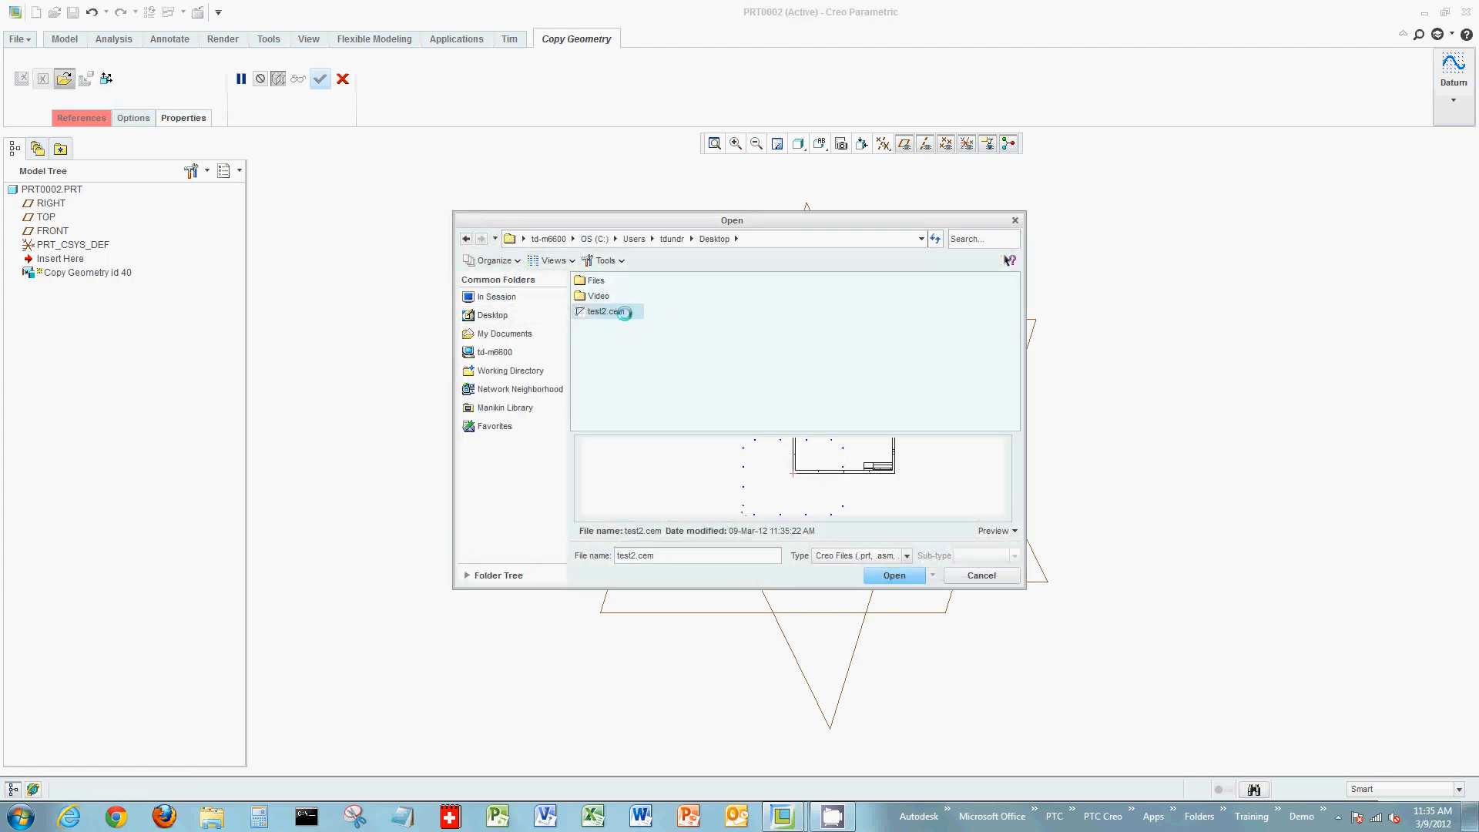
left_click(883, 575)
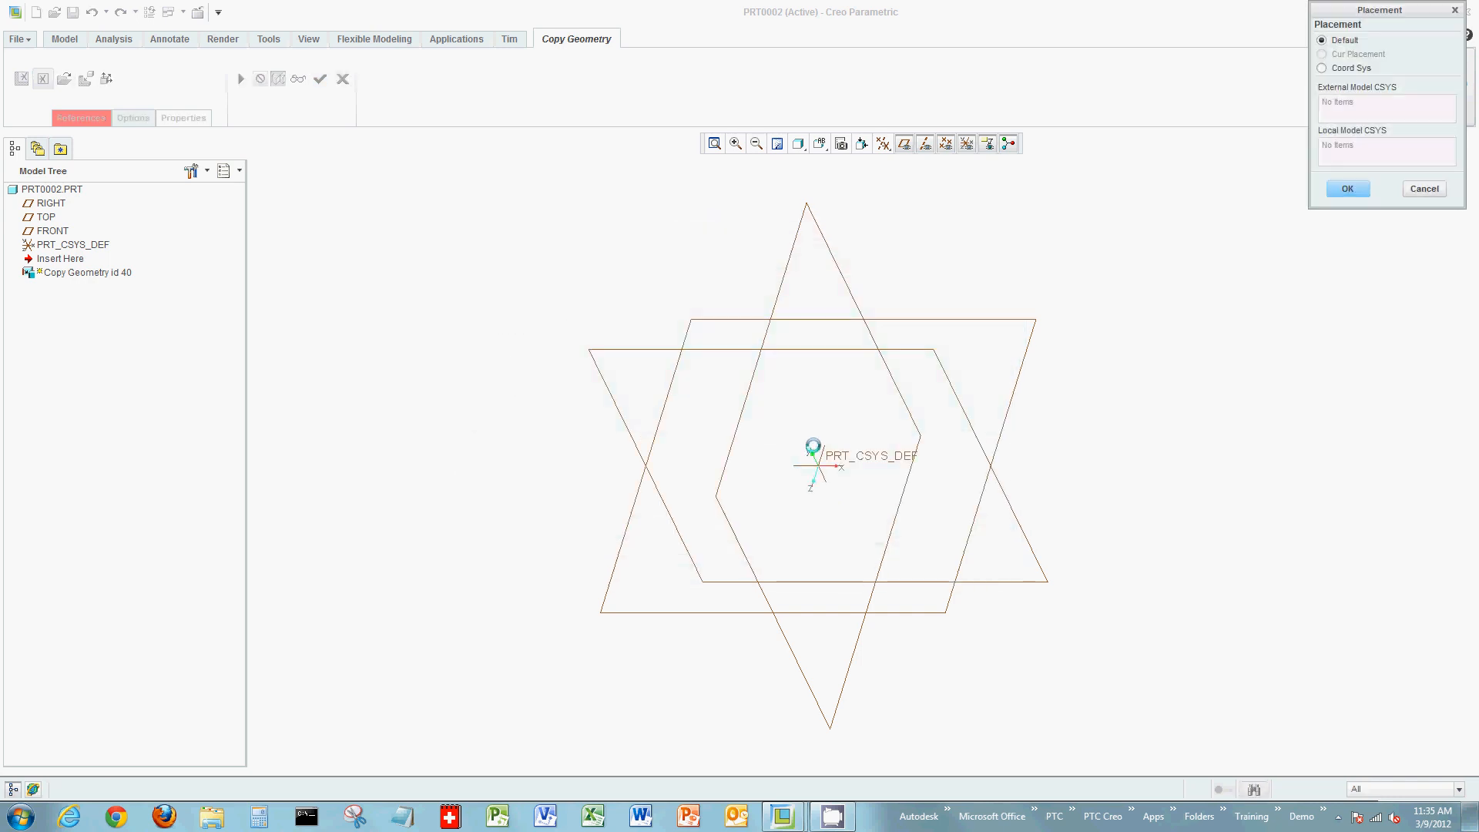
- Place the reference layout by coordinate systems, matching its ACS0 to the part's PRT_CSYS_DEF
left_click(1338, 67)
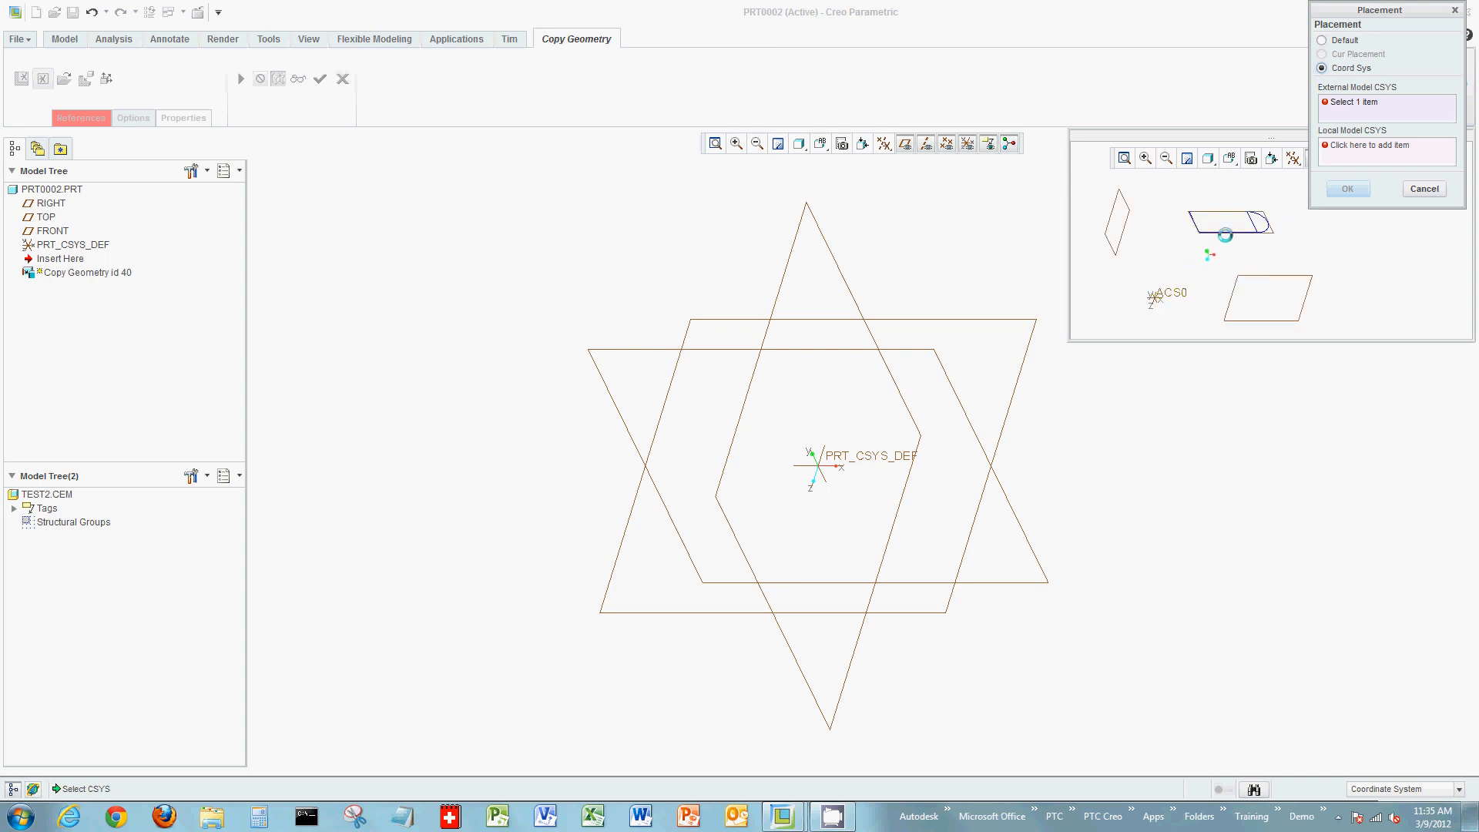
left_click(1157, 296)
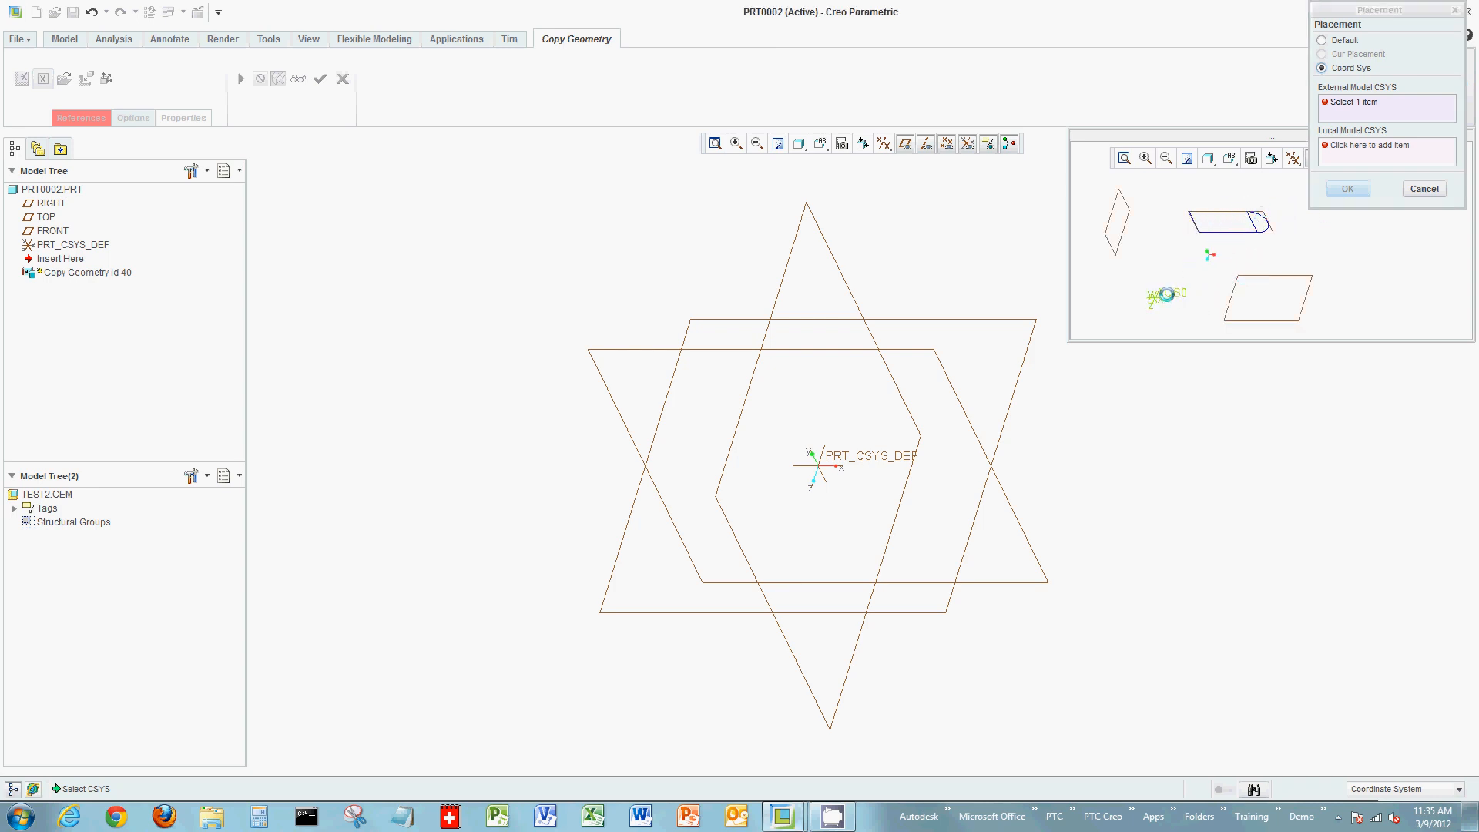
left_click(863, 457)
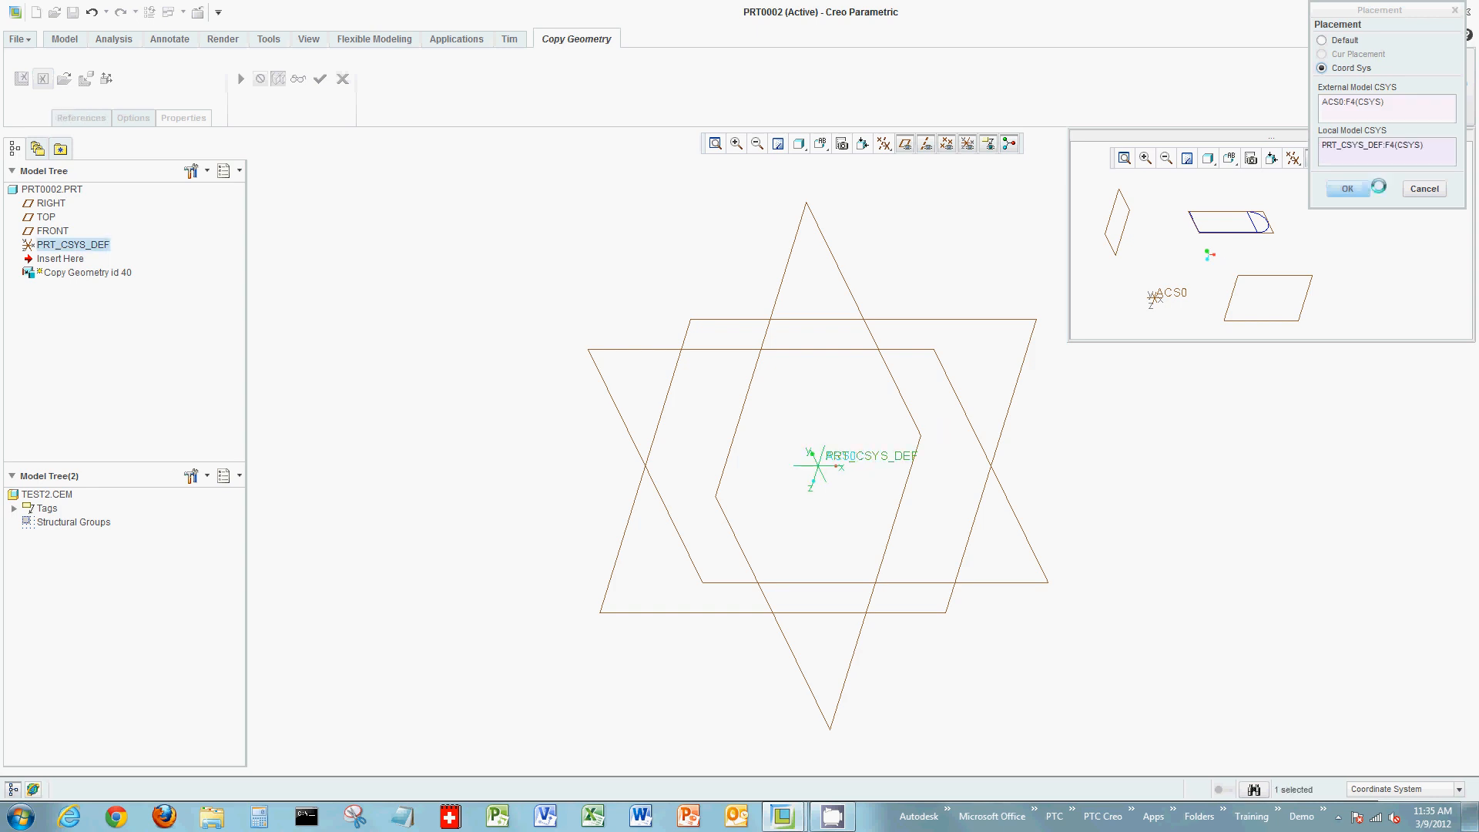
left_click(1349, 189)
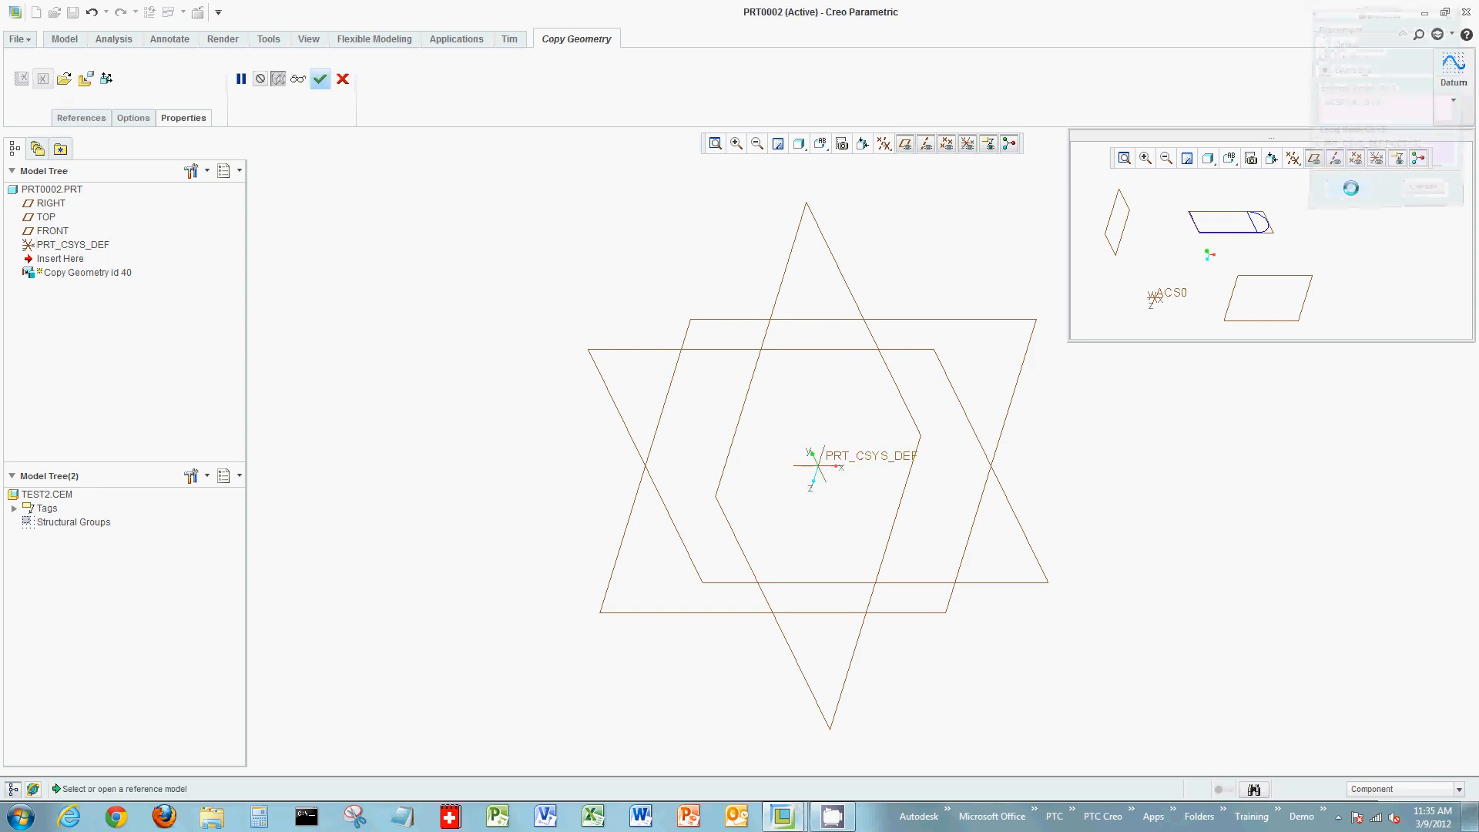
- Add the rectangle's edges and the arc of the layout sketch as chain references for the copied geometry
left_click(79, 120)
left_click(93, 271)
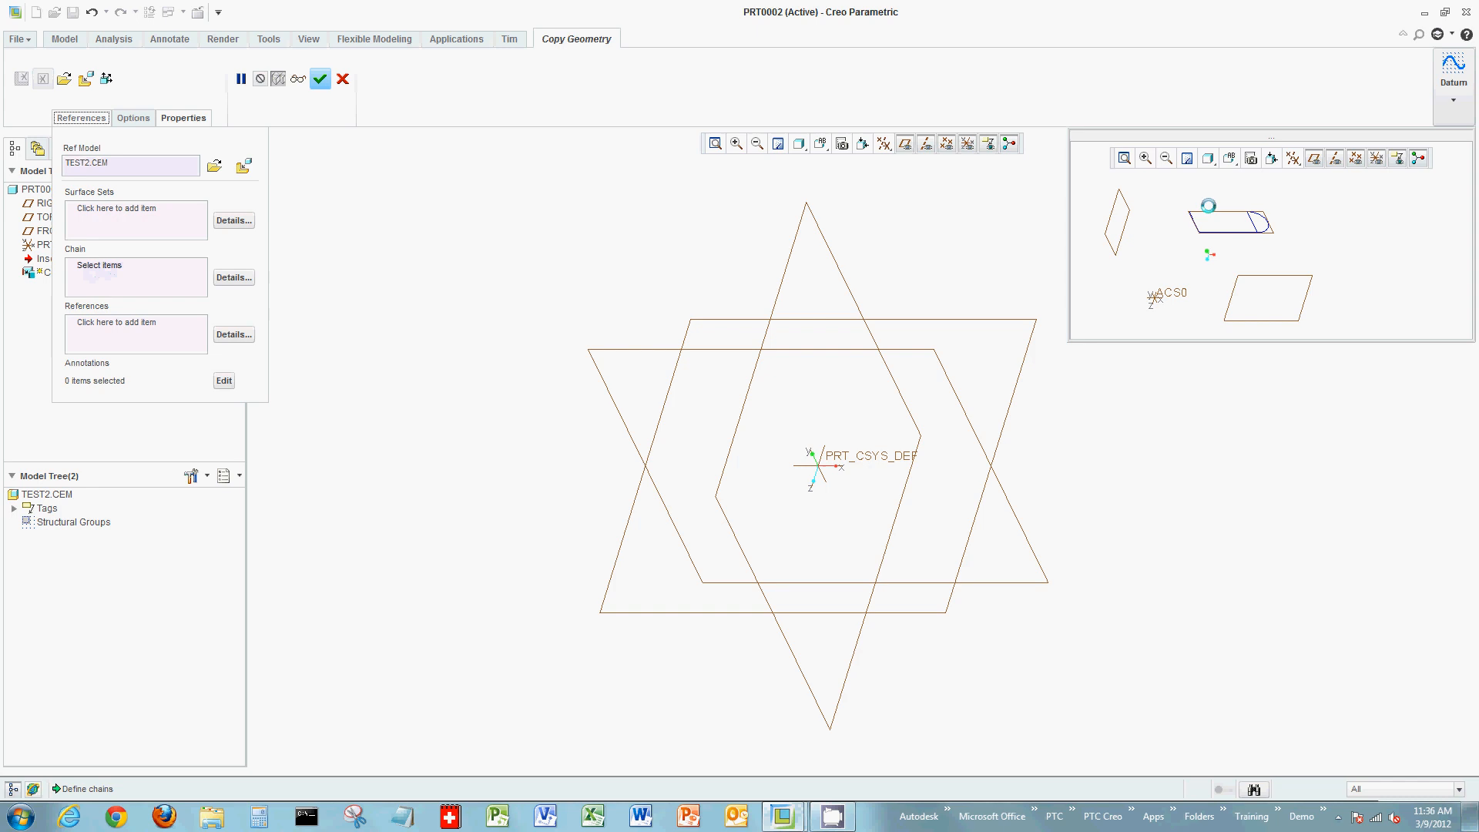
scroll(1223, 212, "up", 5)
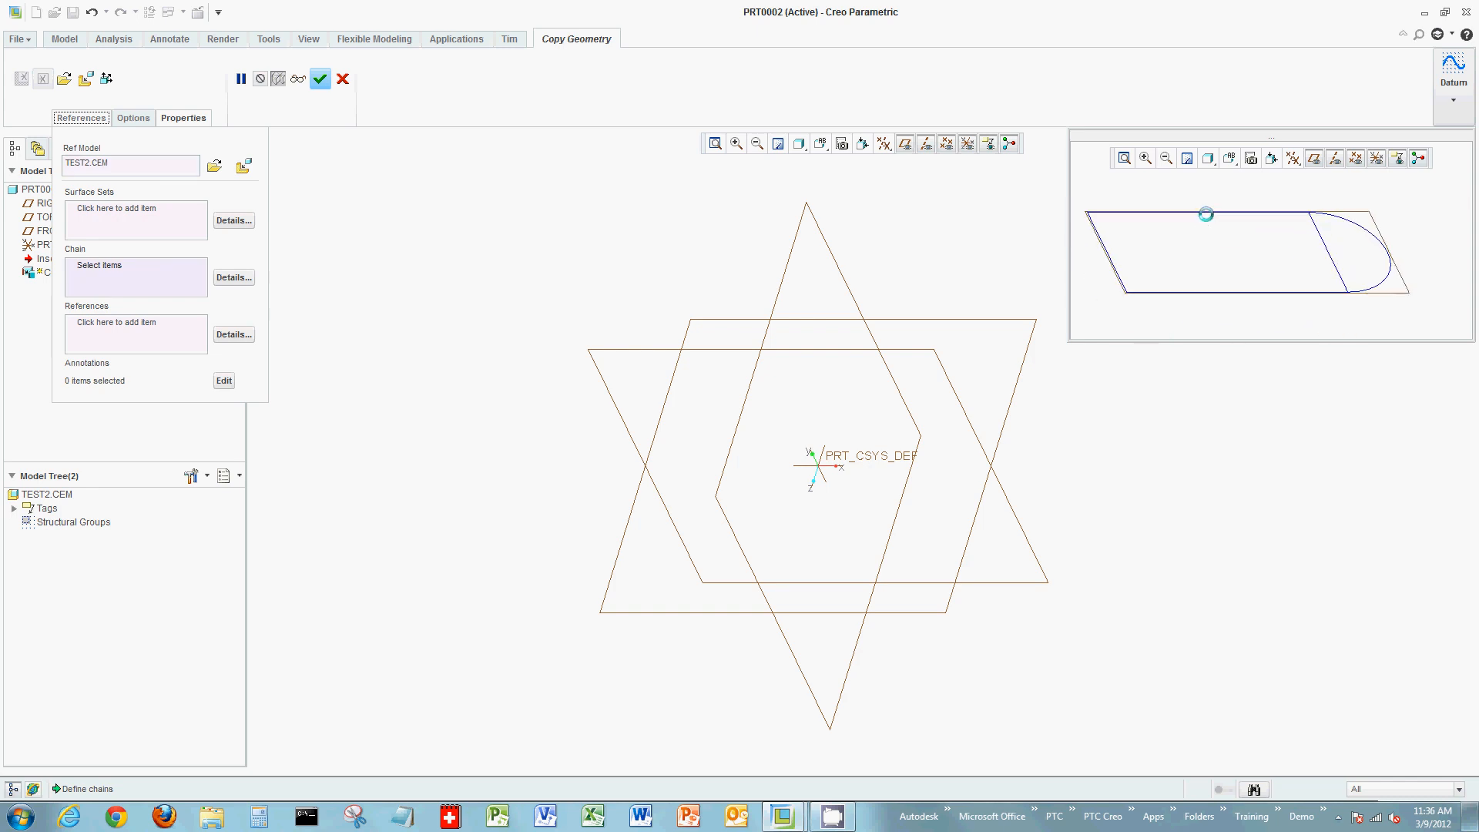
left_click(1206, 211)
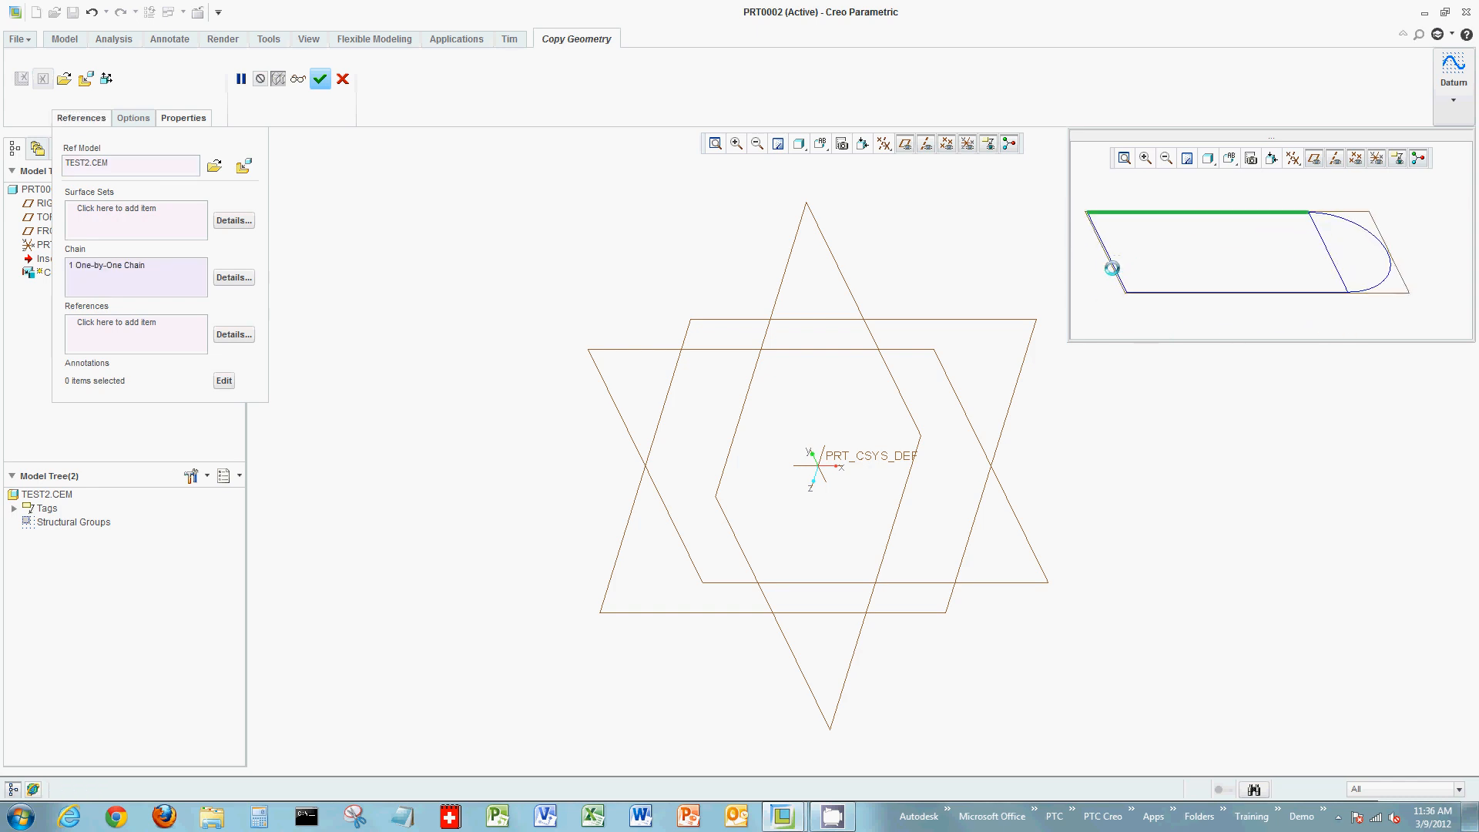
left_click(1159, 292)
left_click(1332, 241)
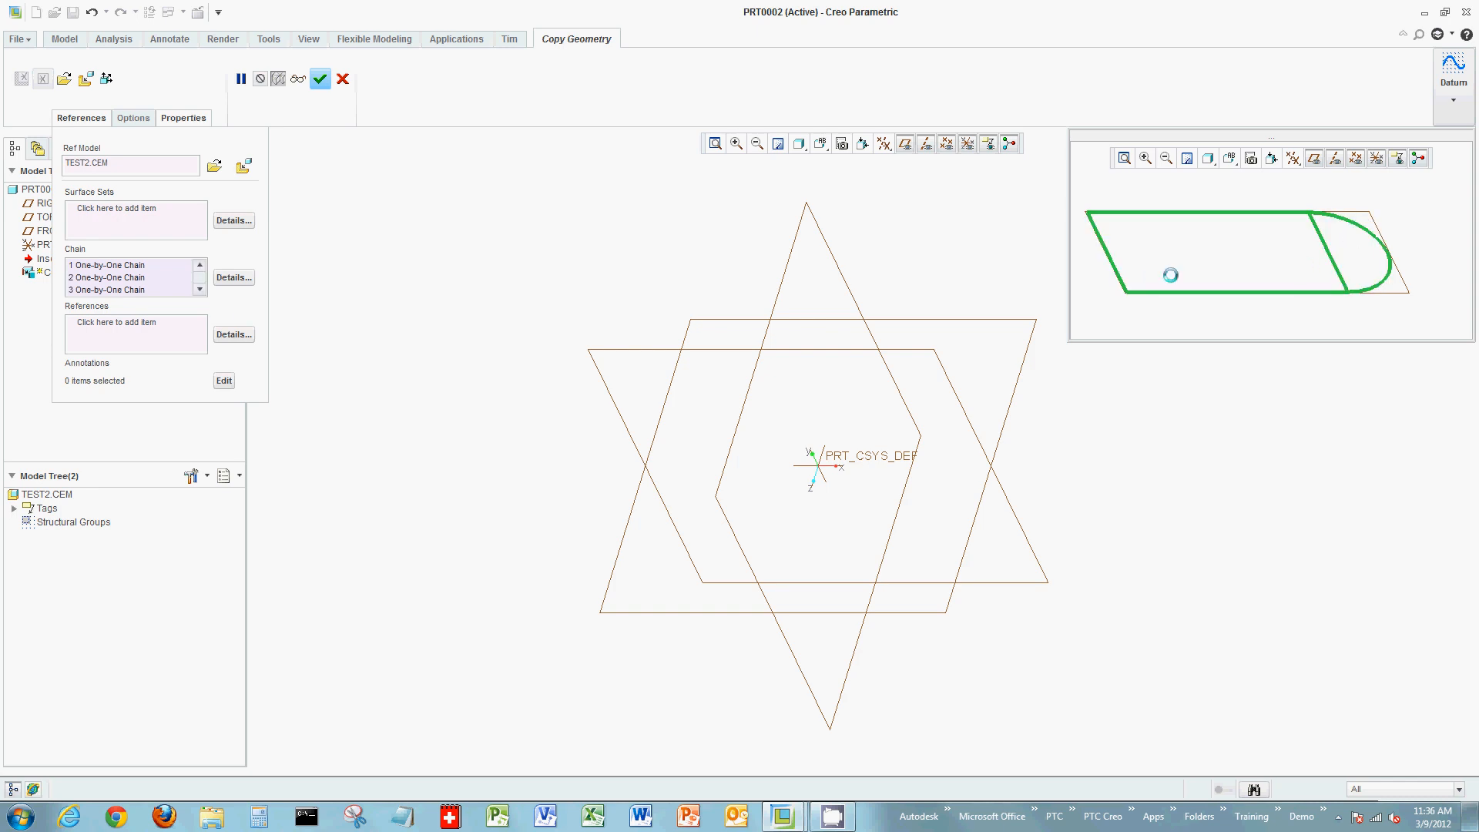
- Add the layout's datum planes, coordinate system and layout geometry tag as datum references and complete the Copy Geometry feature
left_click(121, 334)
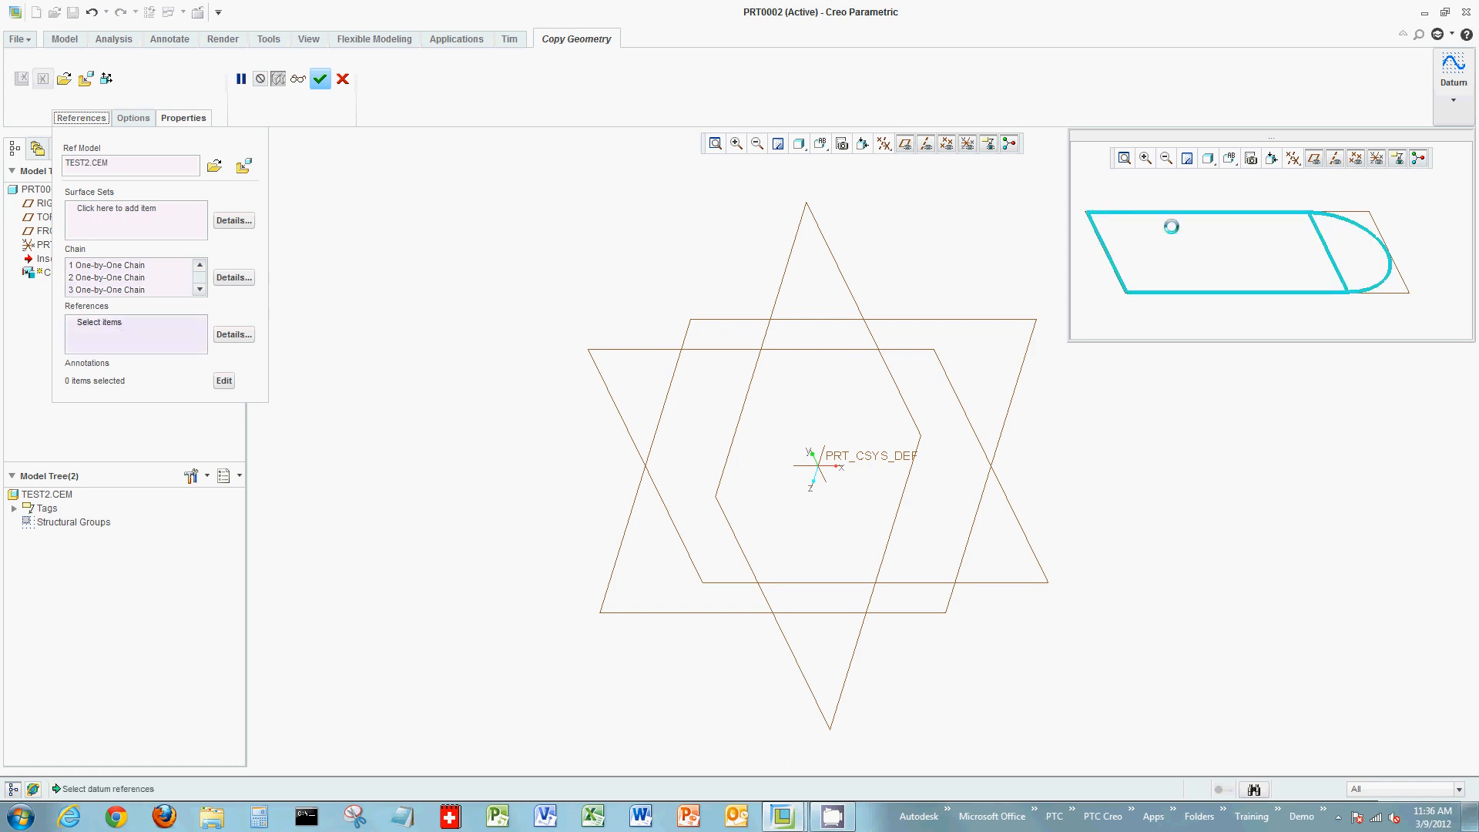
scroll(1168, 224, "down", 3)
left_click(1085, 227)
left_click(1233, 241)
left_click(1244, 286)
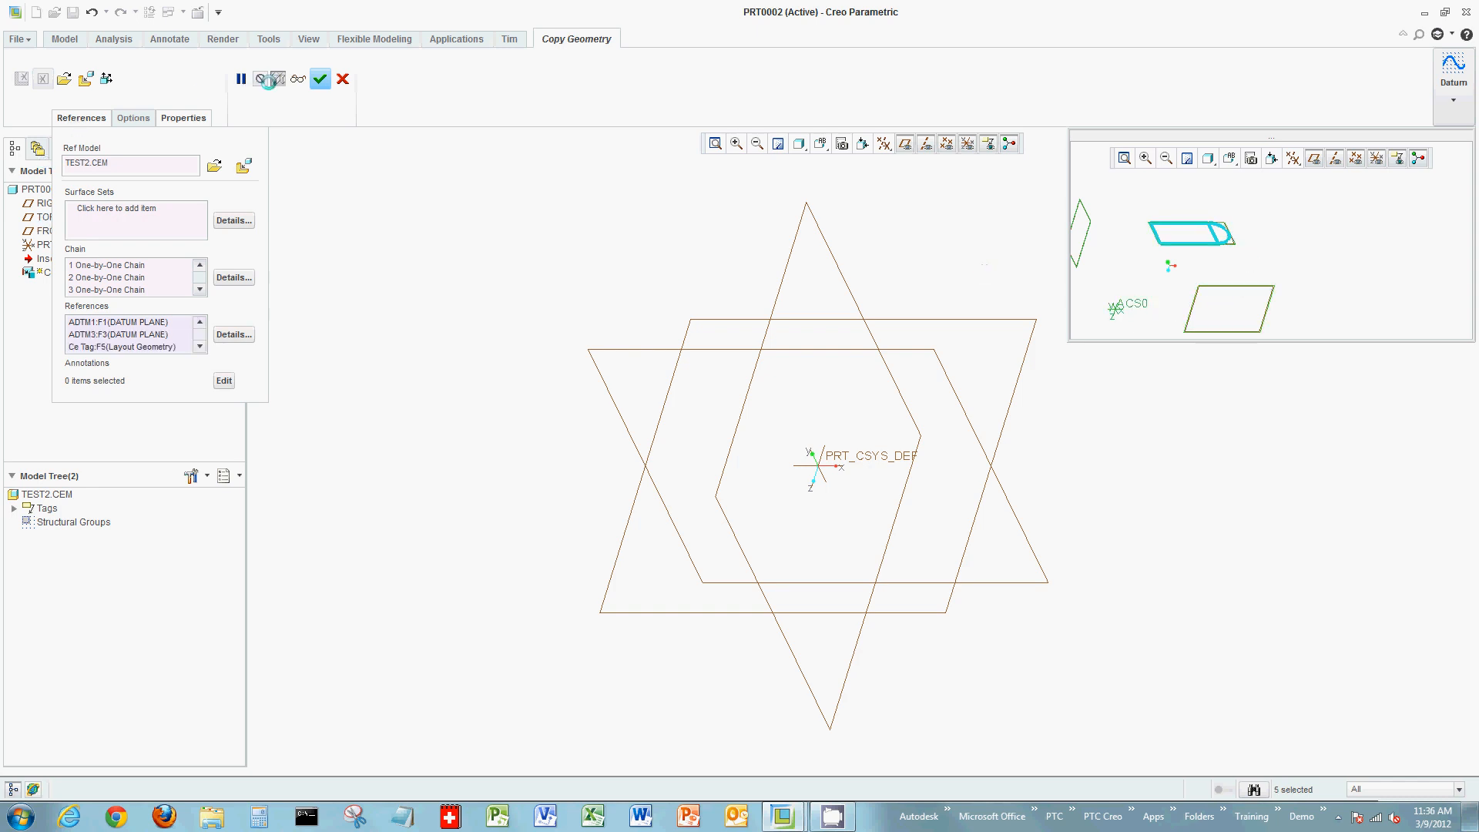
left_click(319, 79)
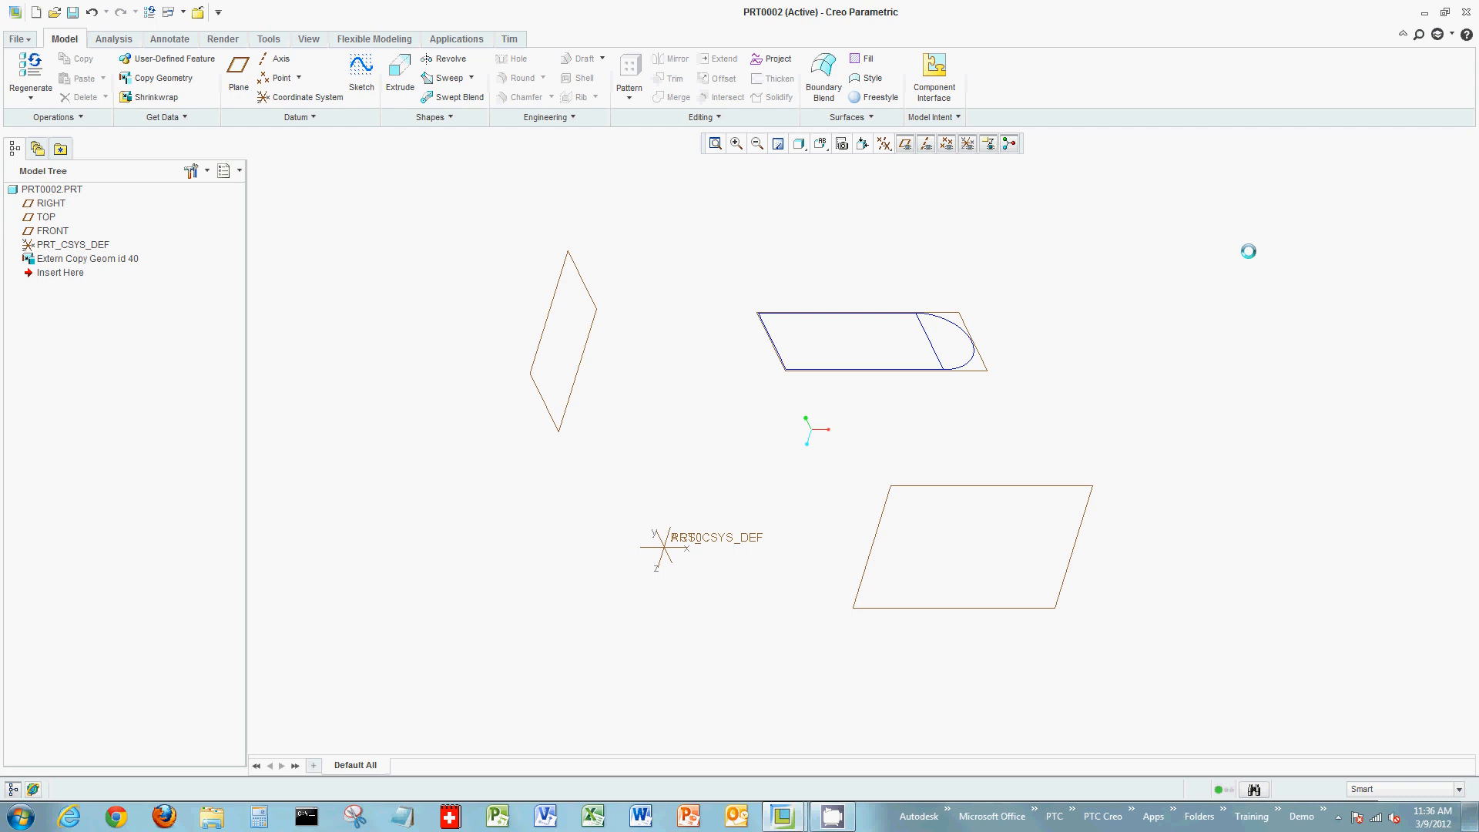
- Start an Extrude with an internal sketch on the copied plane ADTM3, using RIGHT as the right-hand orientation reference, and view the sketch in 2D
scroll(1248, 251, "down", 3)
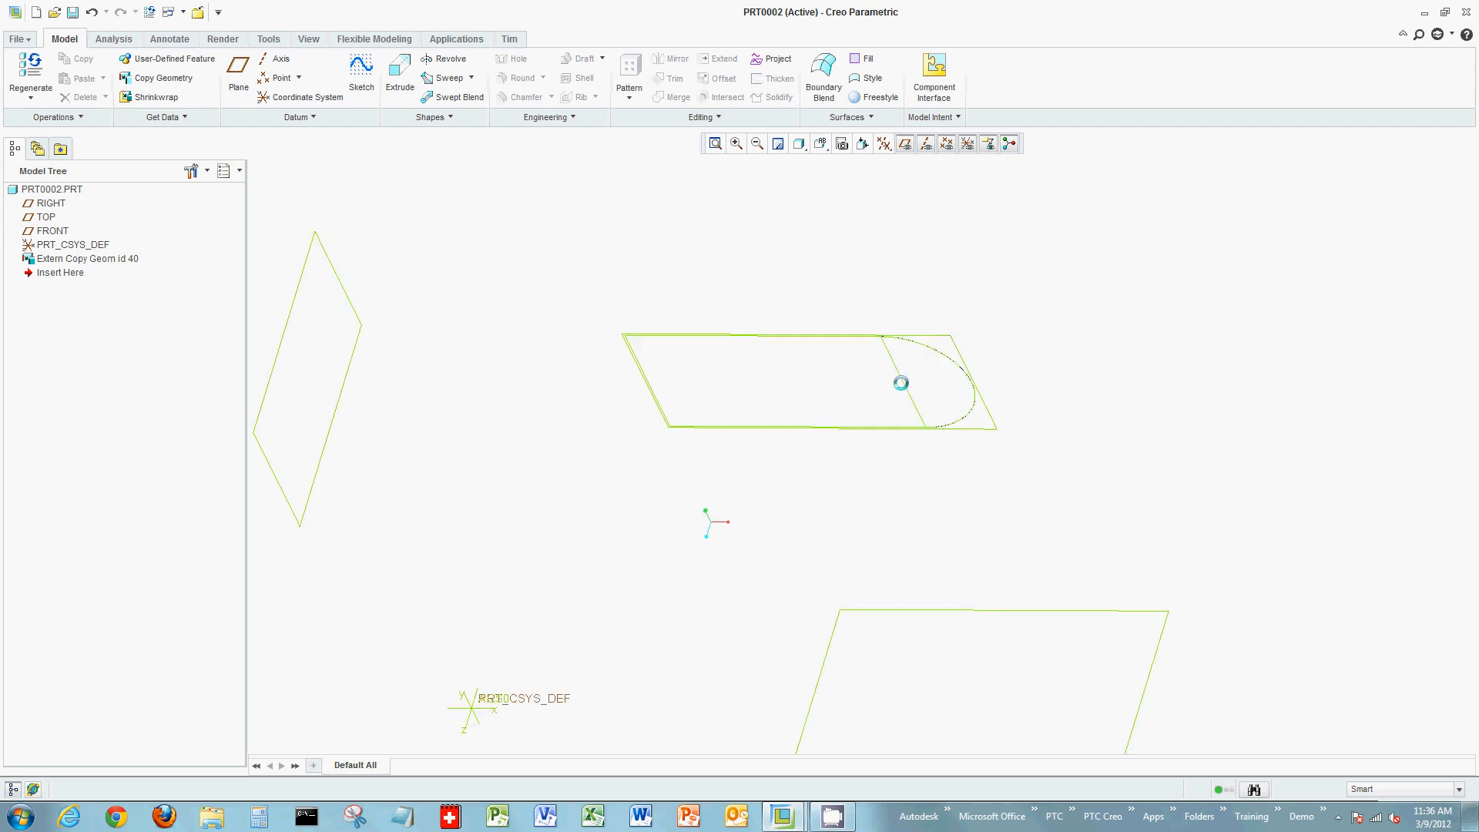
left_click(400, 85)
right_click(485, 225)
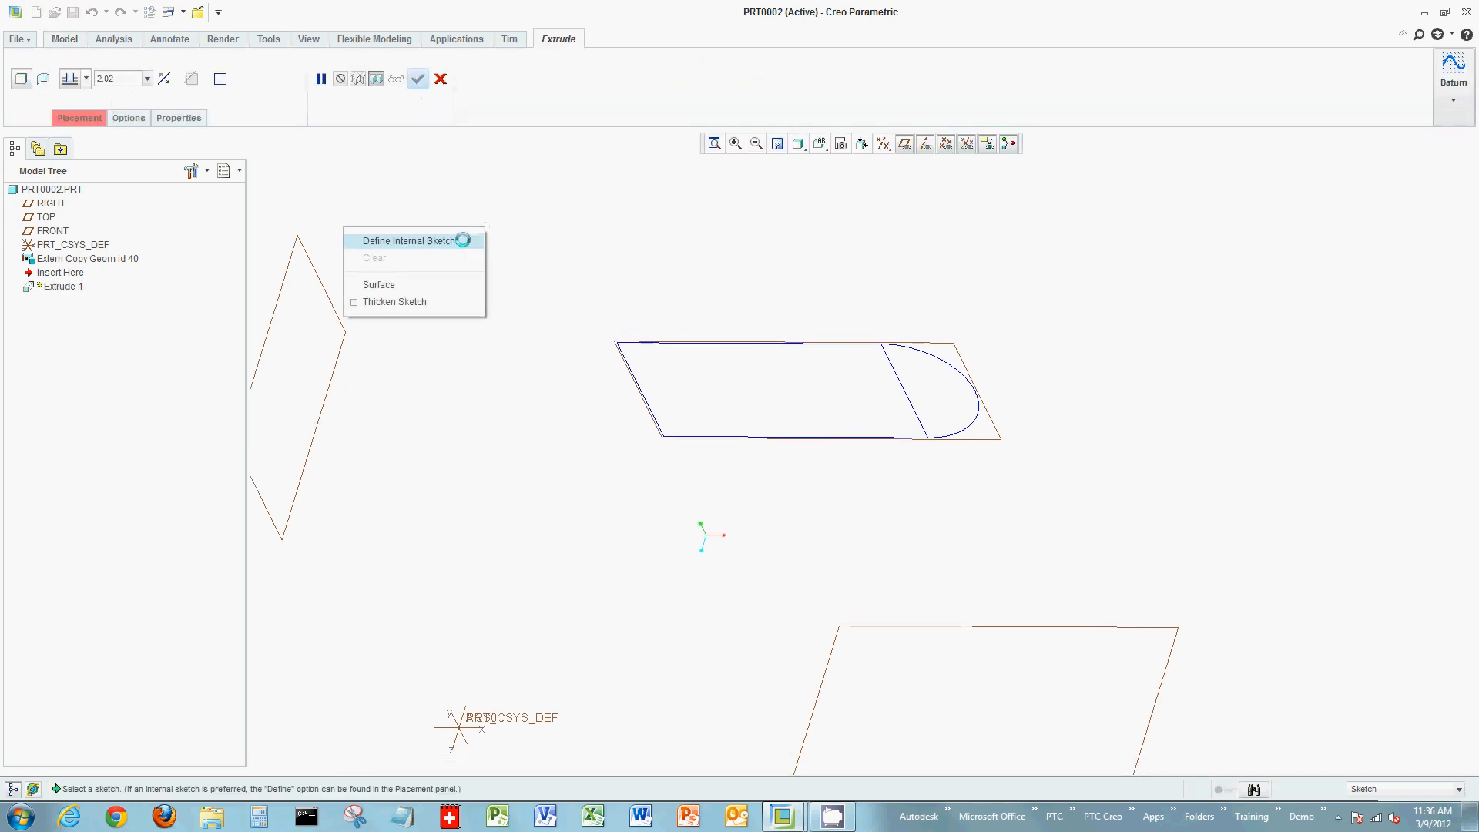
left_click(452, 239)
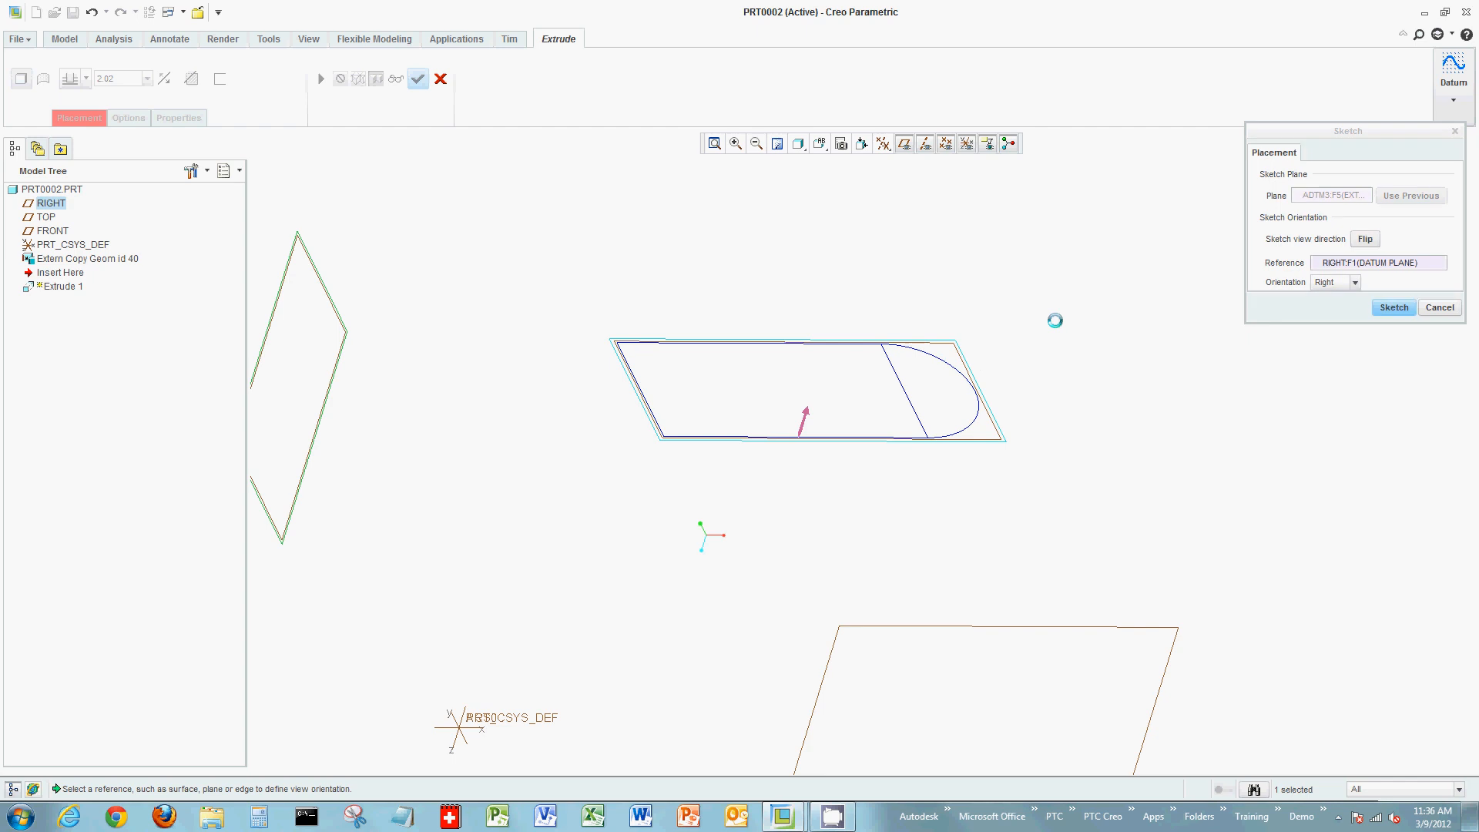
left_click(1394, 307)
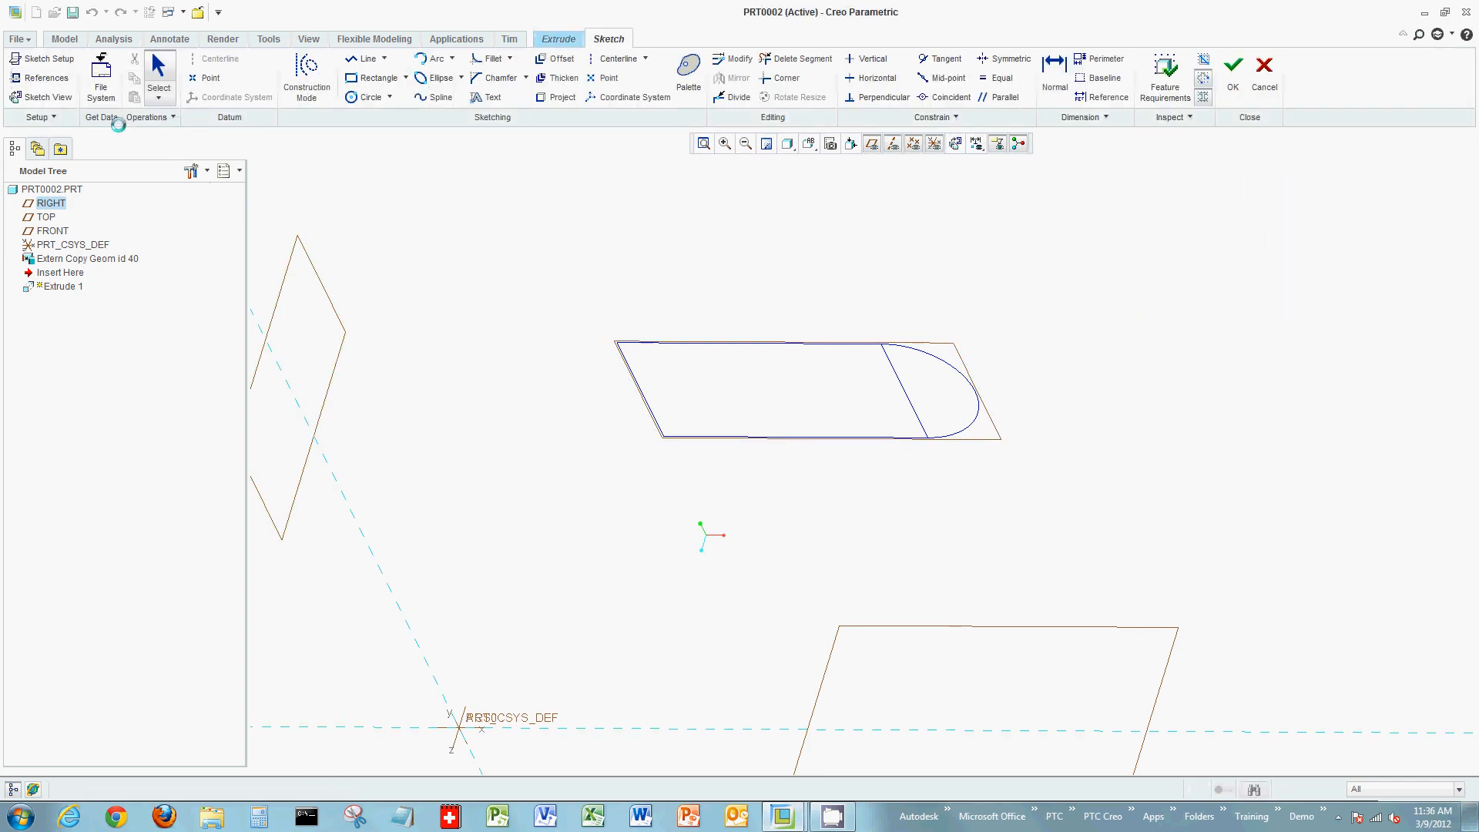
left_click(68, 100)
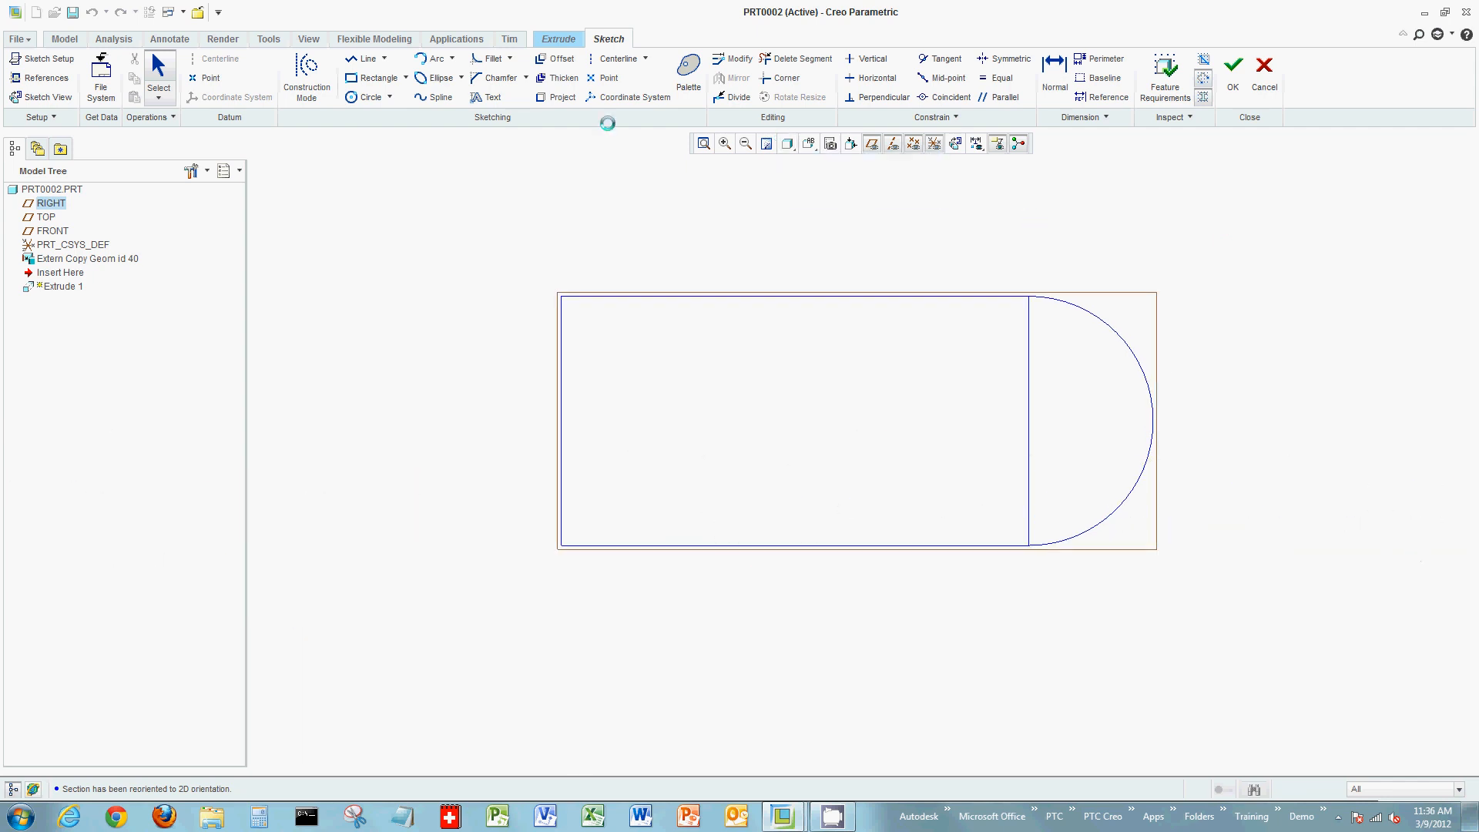
- Project the copied rectangle's edges into the sketch as a chain with the Chain option, accepting the closed loop without the arc
left_click(559, 97)
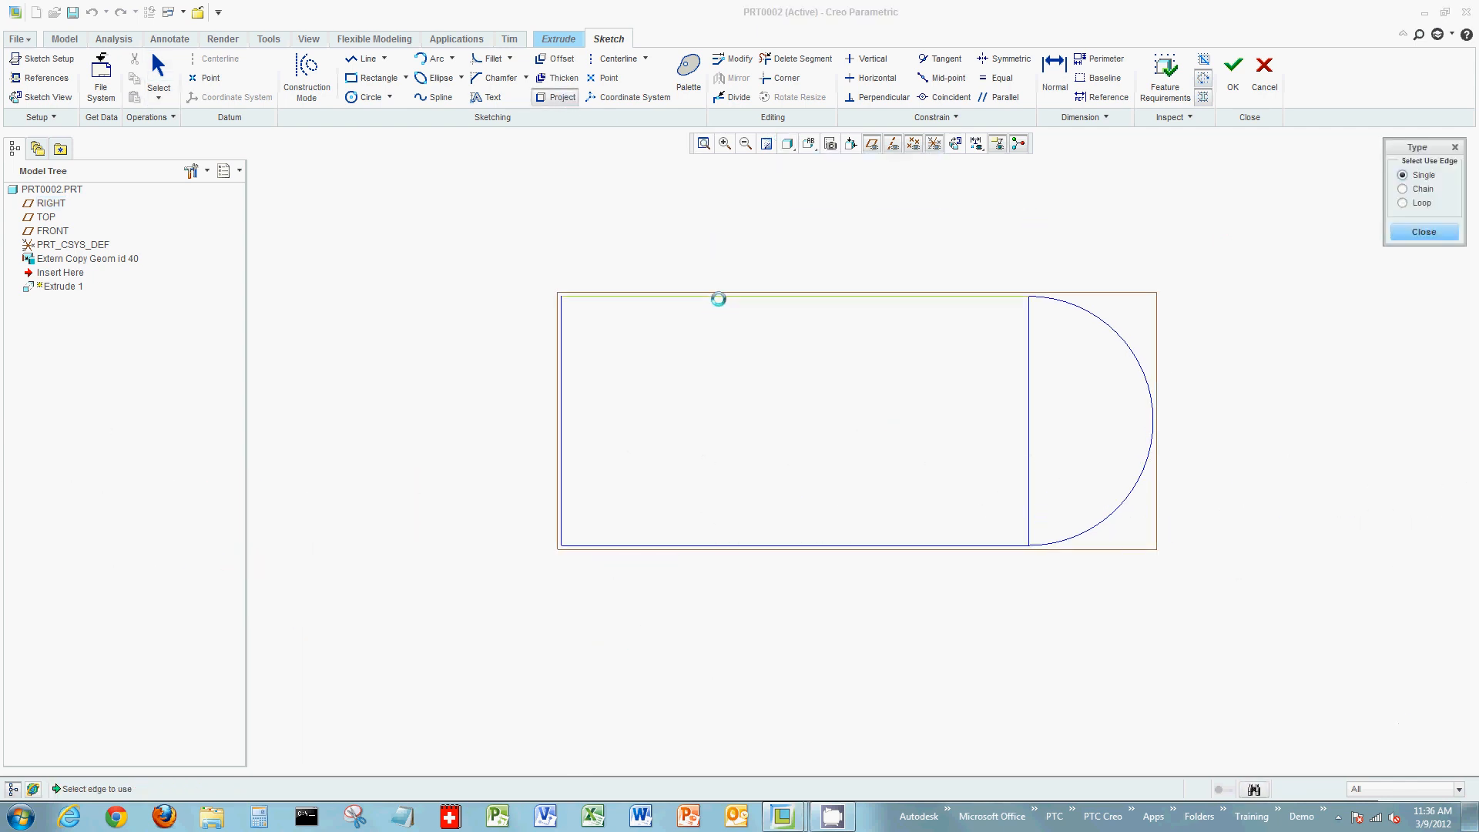
left_click(1421, 190)
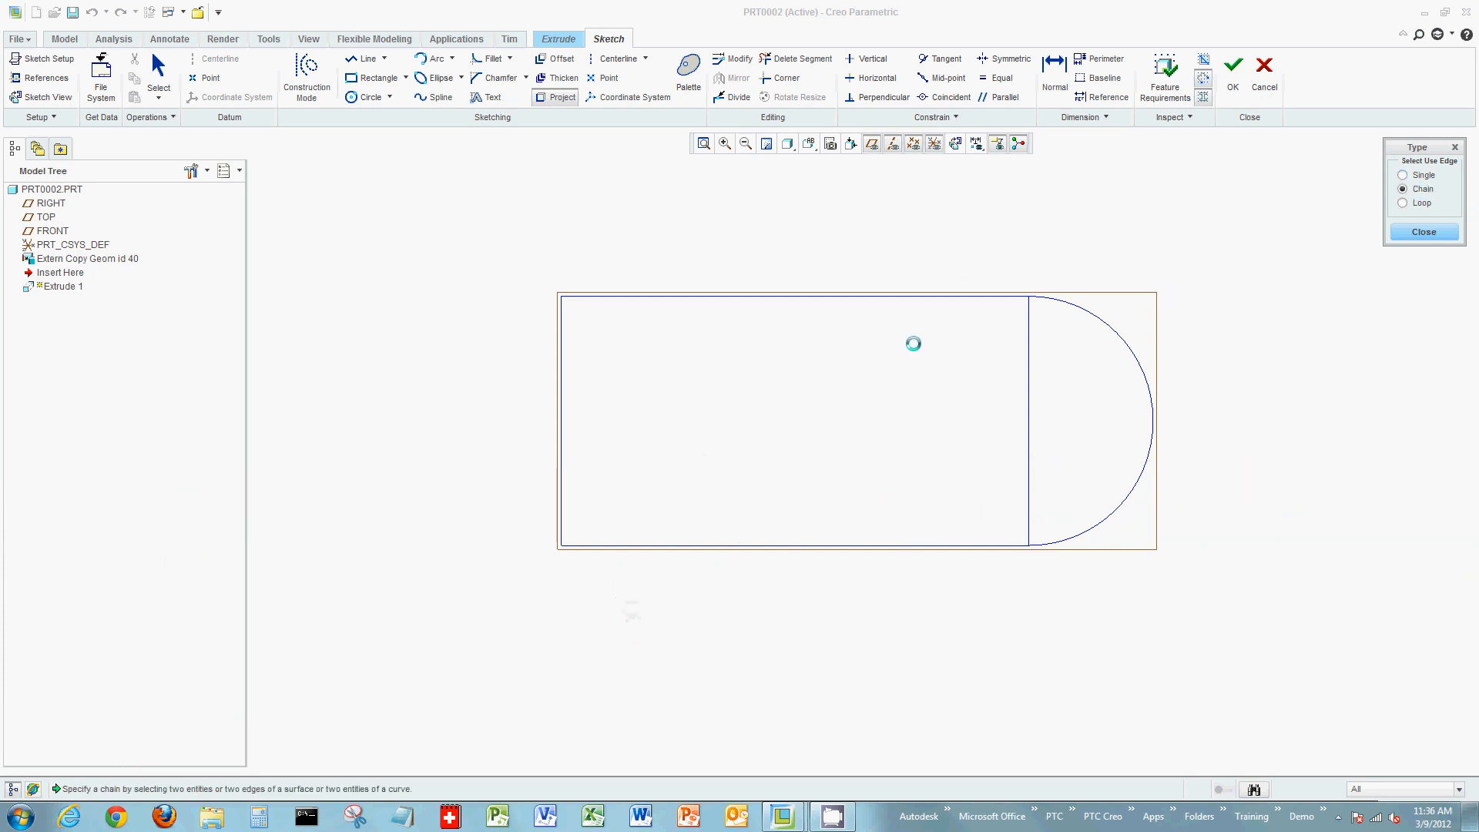
left_click(906, 297)
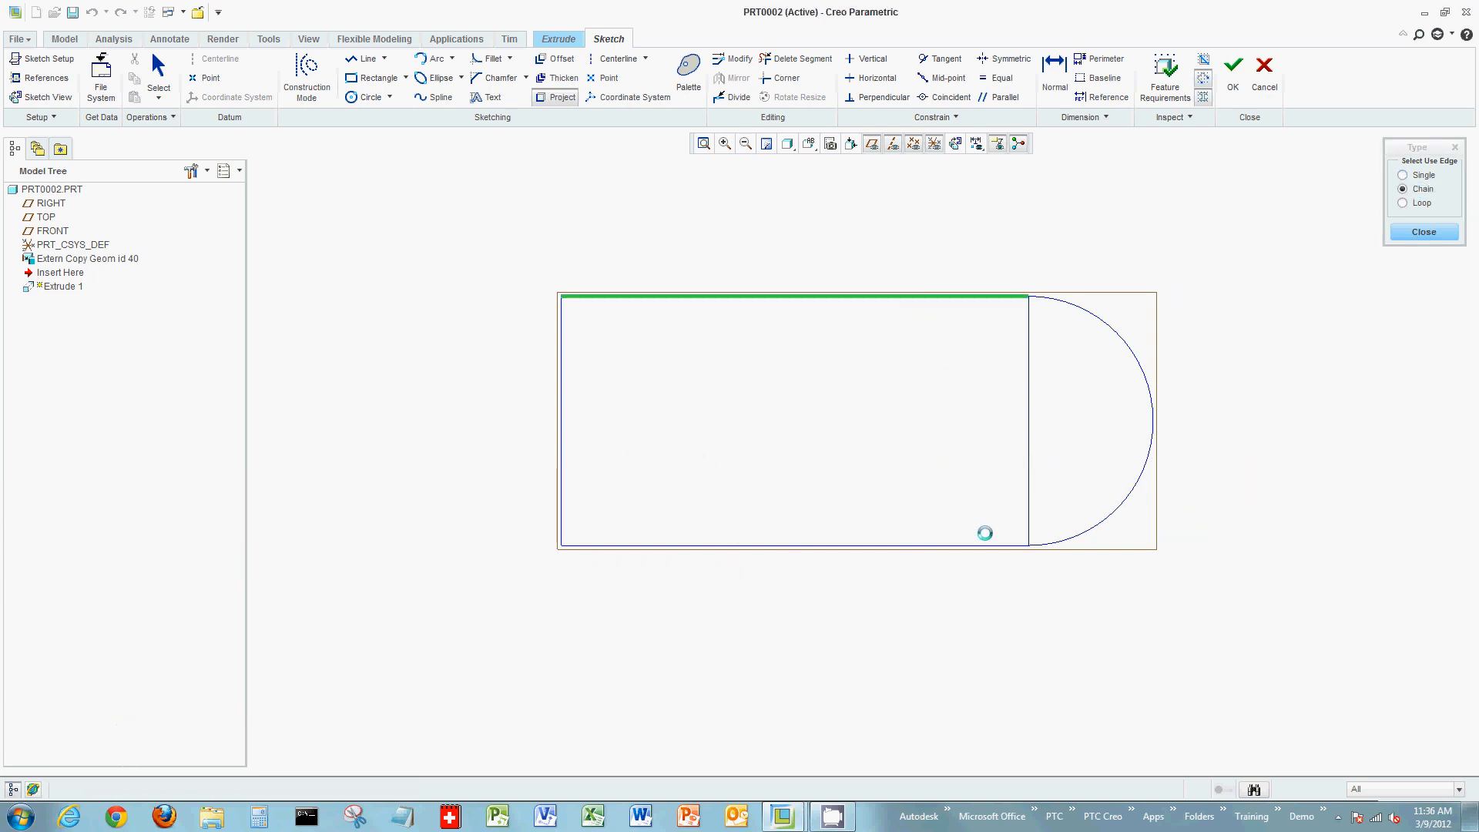
left_click(1028, 489)
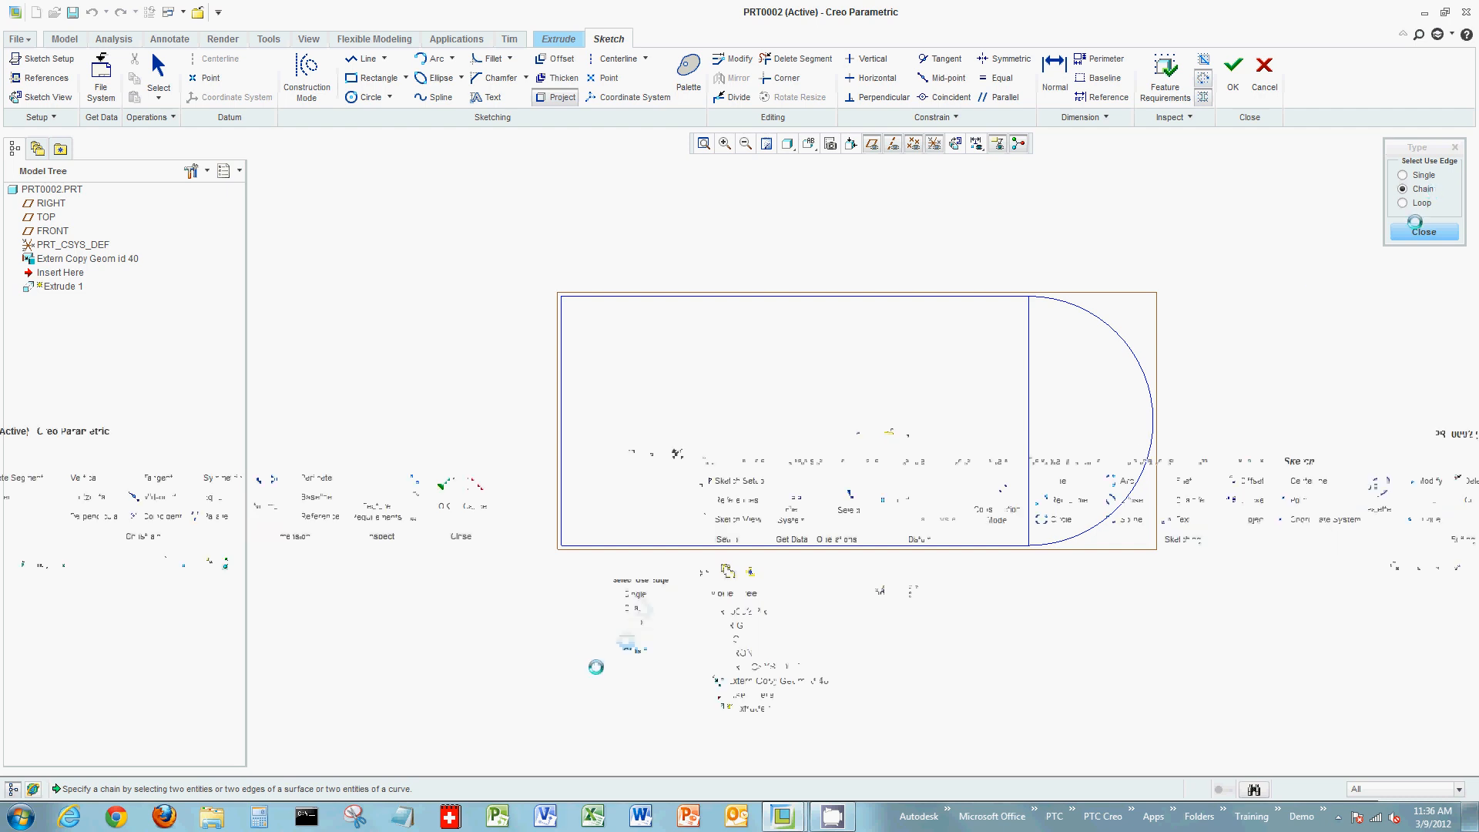
left_click(1029, 403)
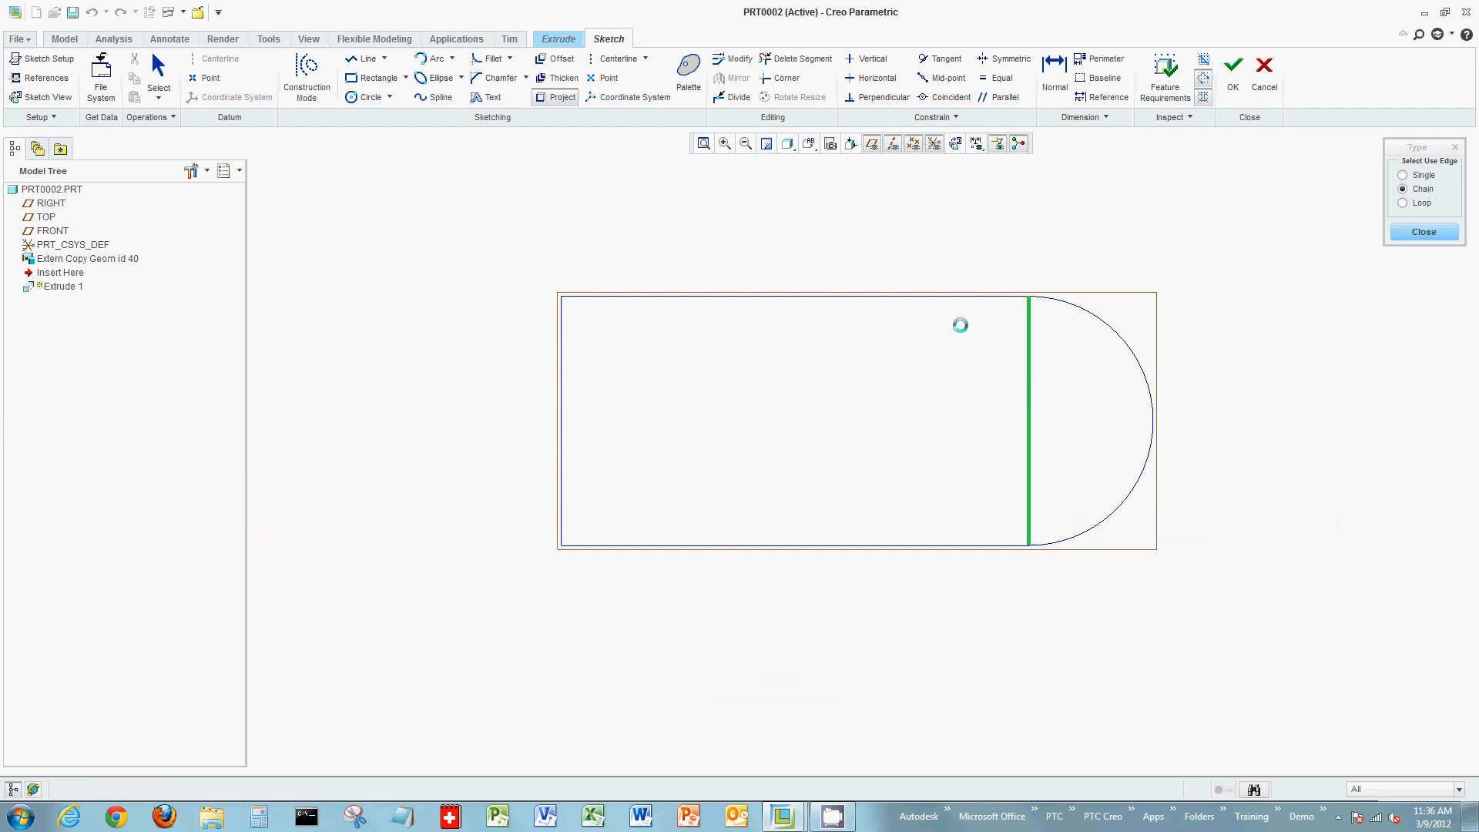
left_click(953, 297)
left_click(1430, 355)
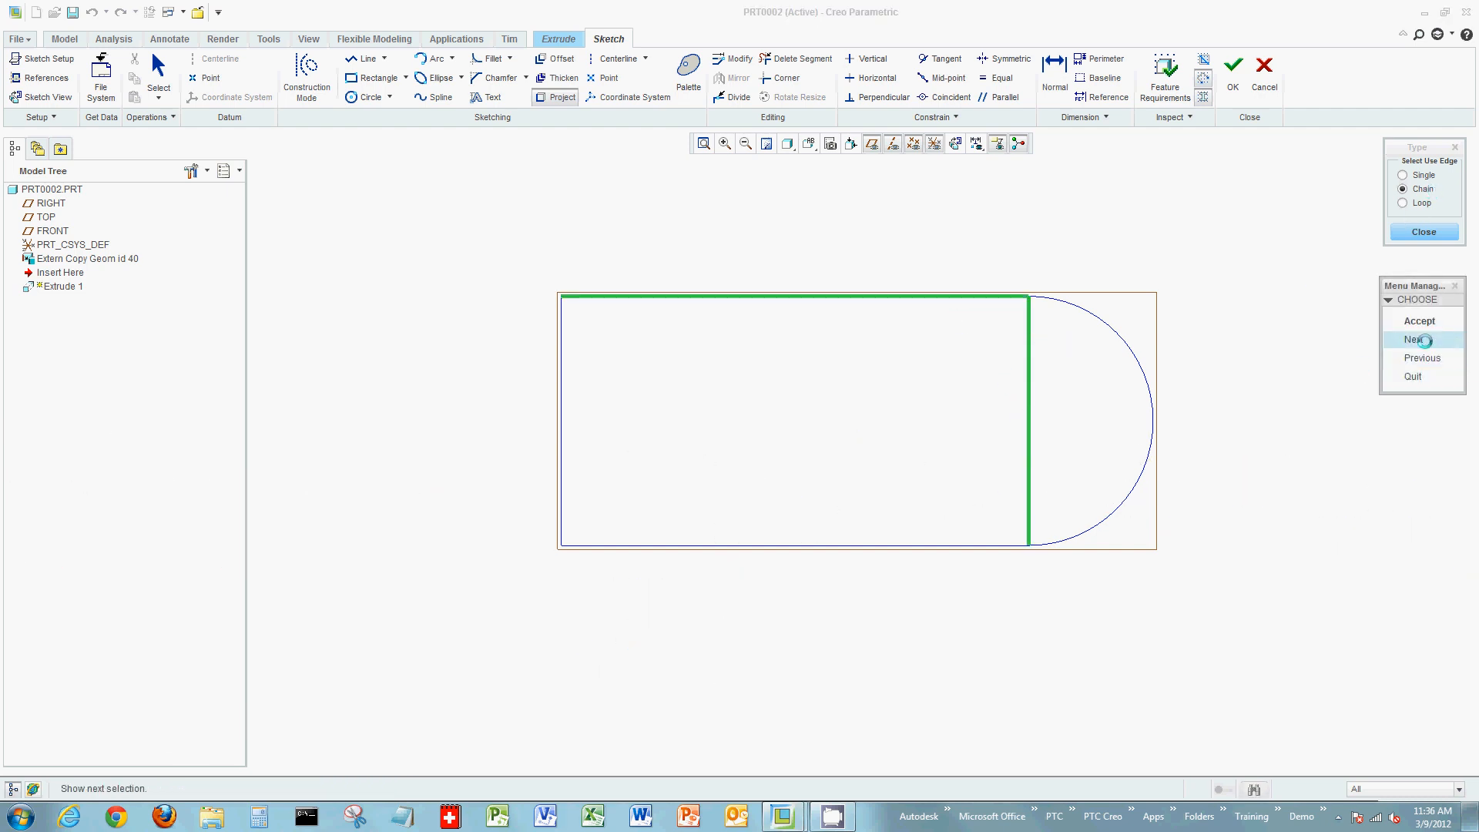
left_click(1419, 320)
left_click(1427, 233)
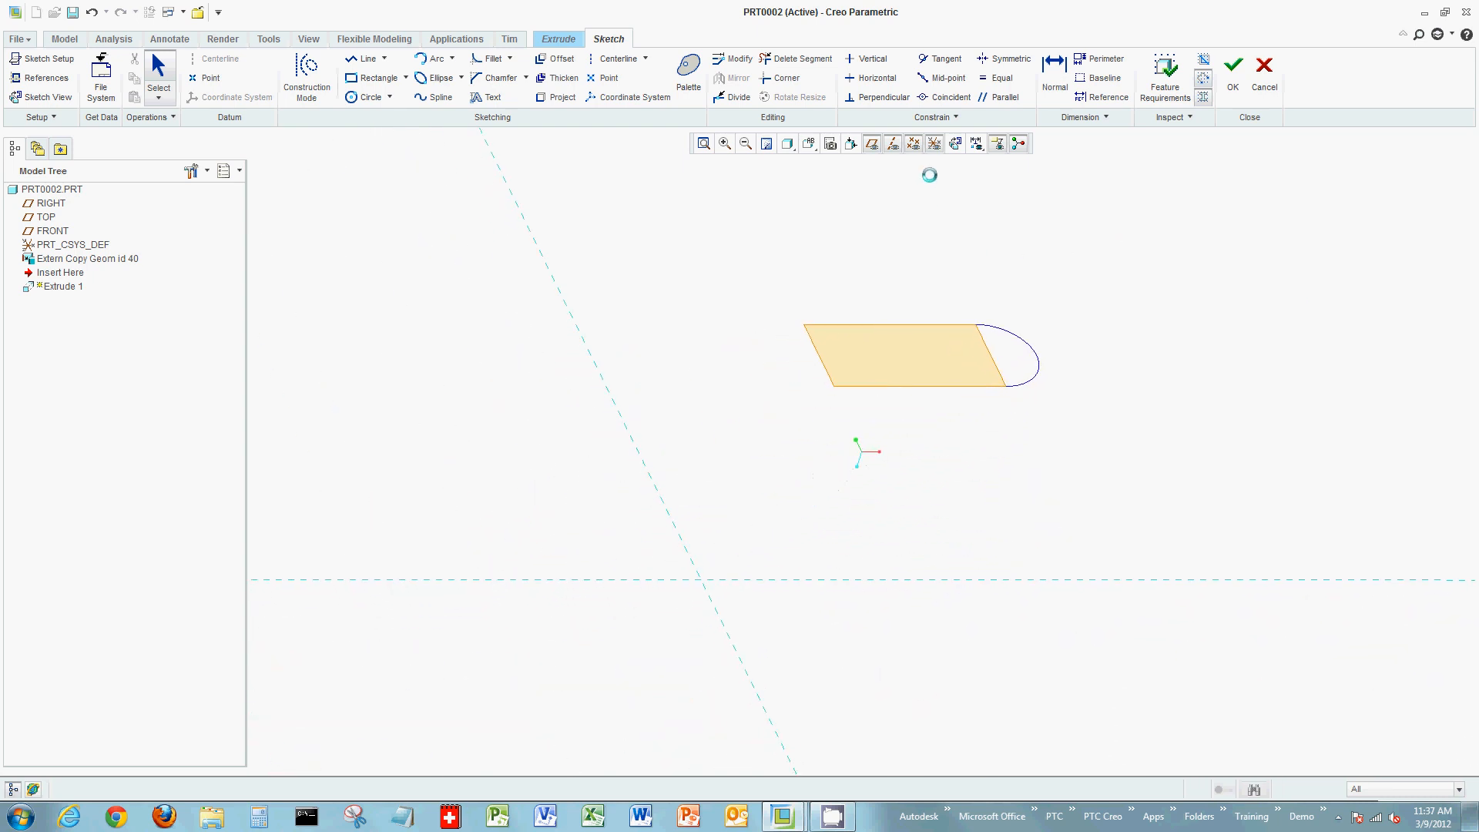
- Finish the sketch and extrude the rectangle into a solid block, increasing its depth freehand away from the sketch plane
right_click(1036, 199)
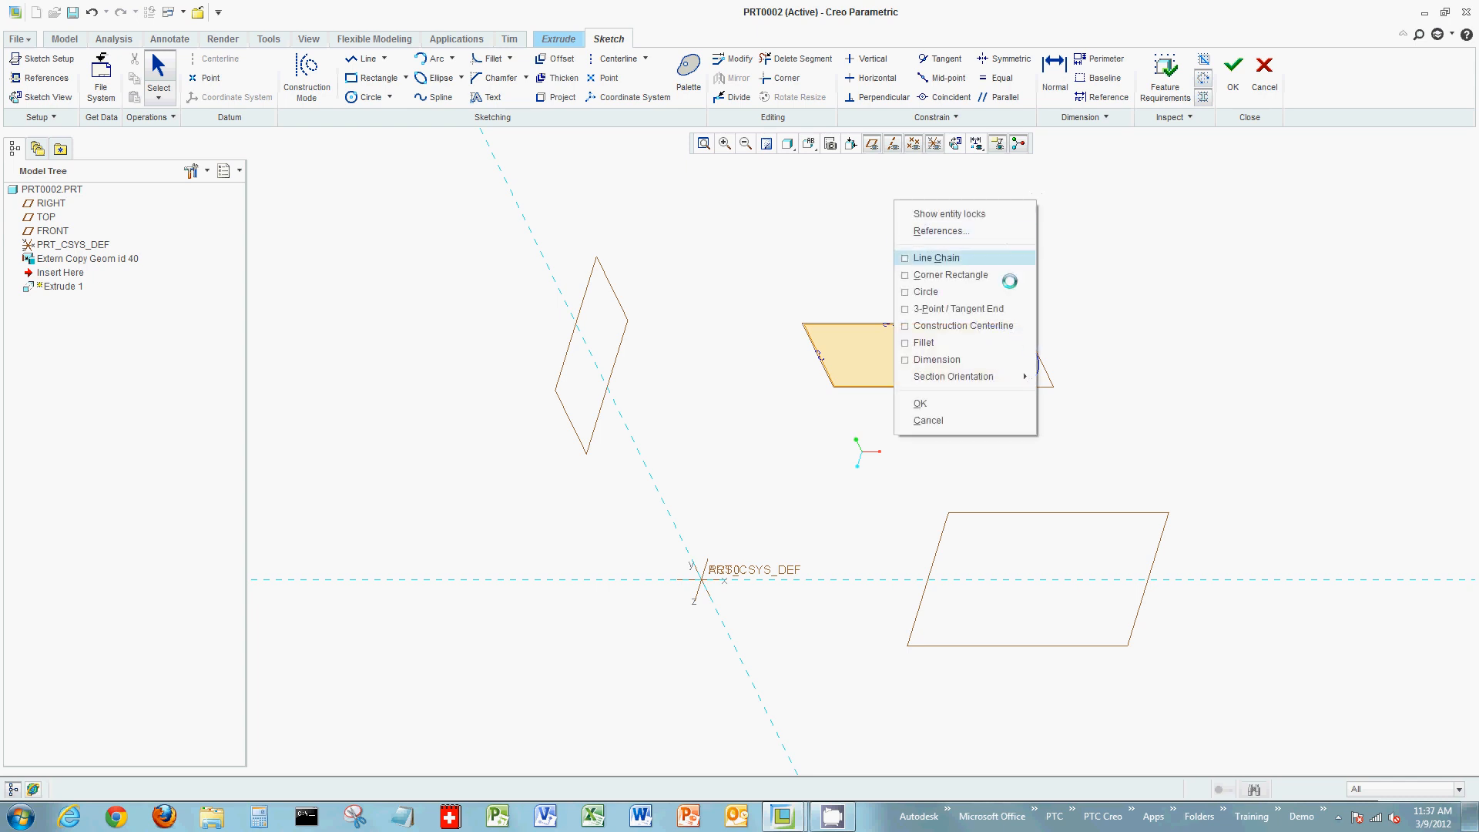
left_click(990, 402)
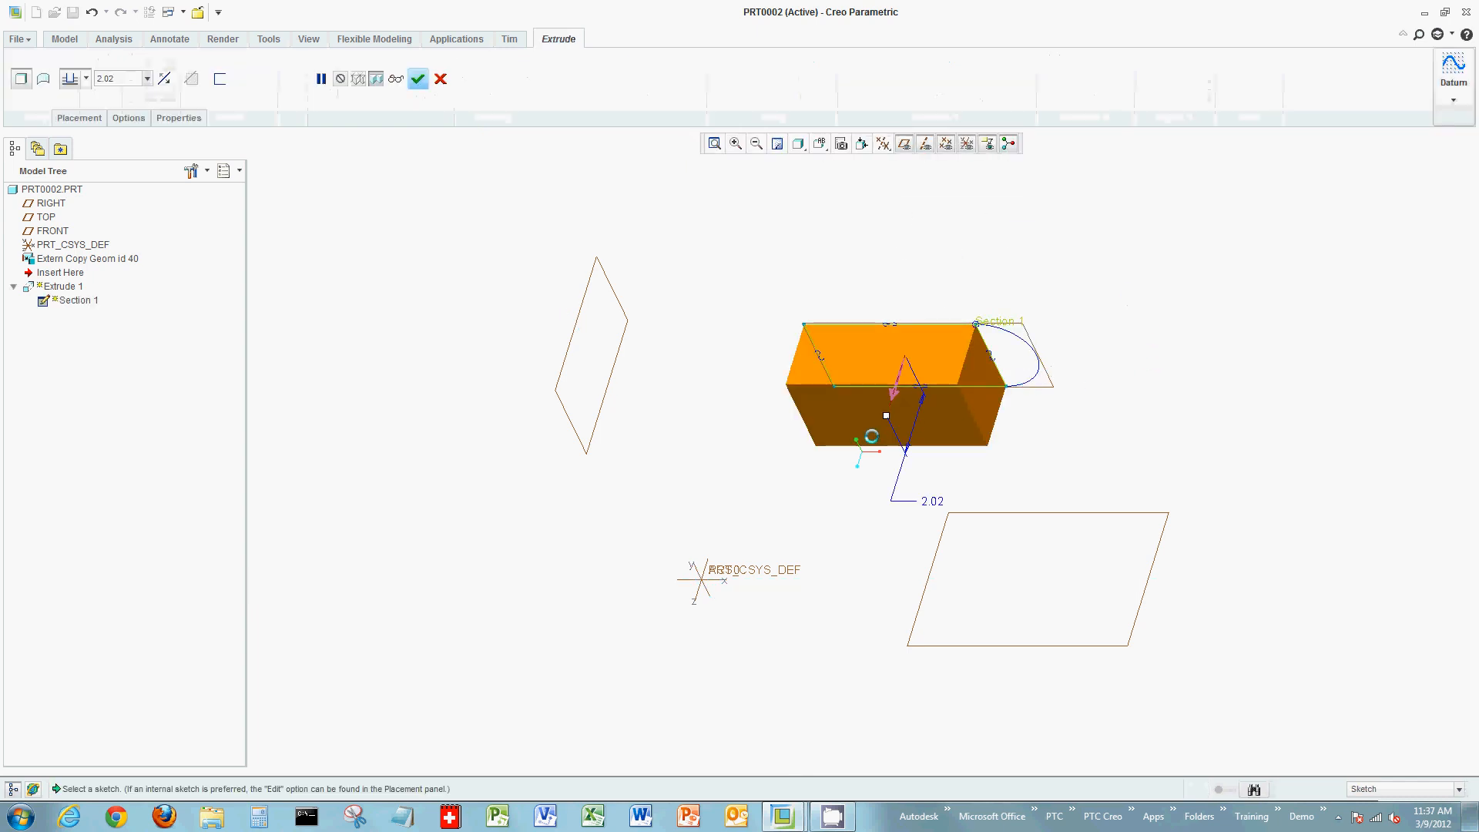
left_click_drag(885, 413, 869, 450)
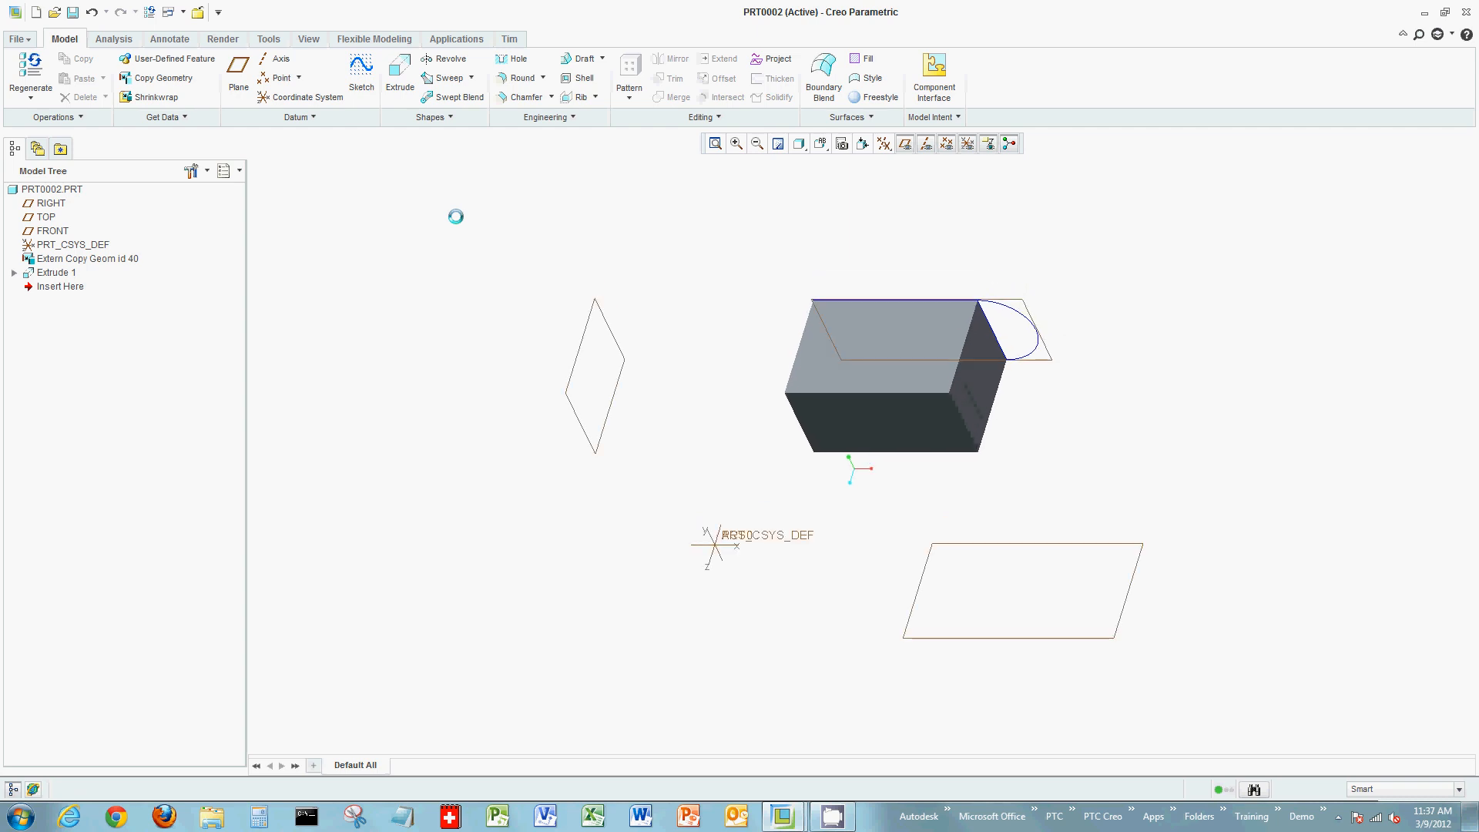
- Switch to the open CEM0006 layout window
left_click(183, 13)
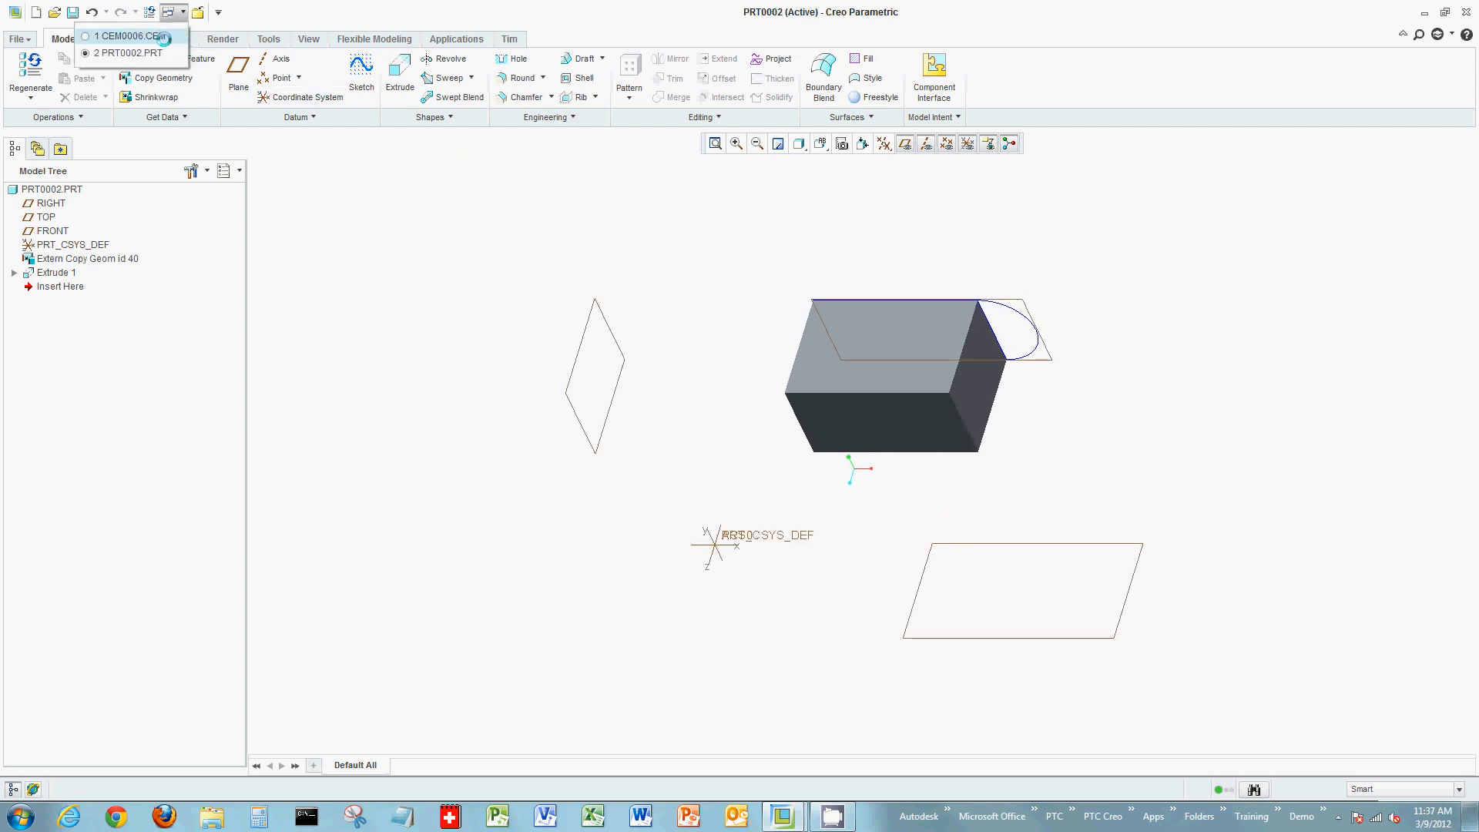
left_click(158, 33)
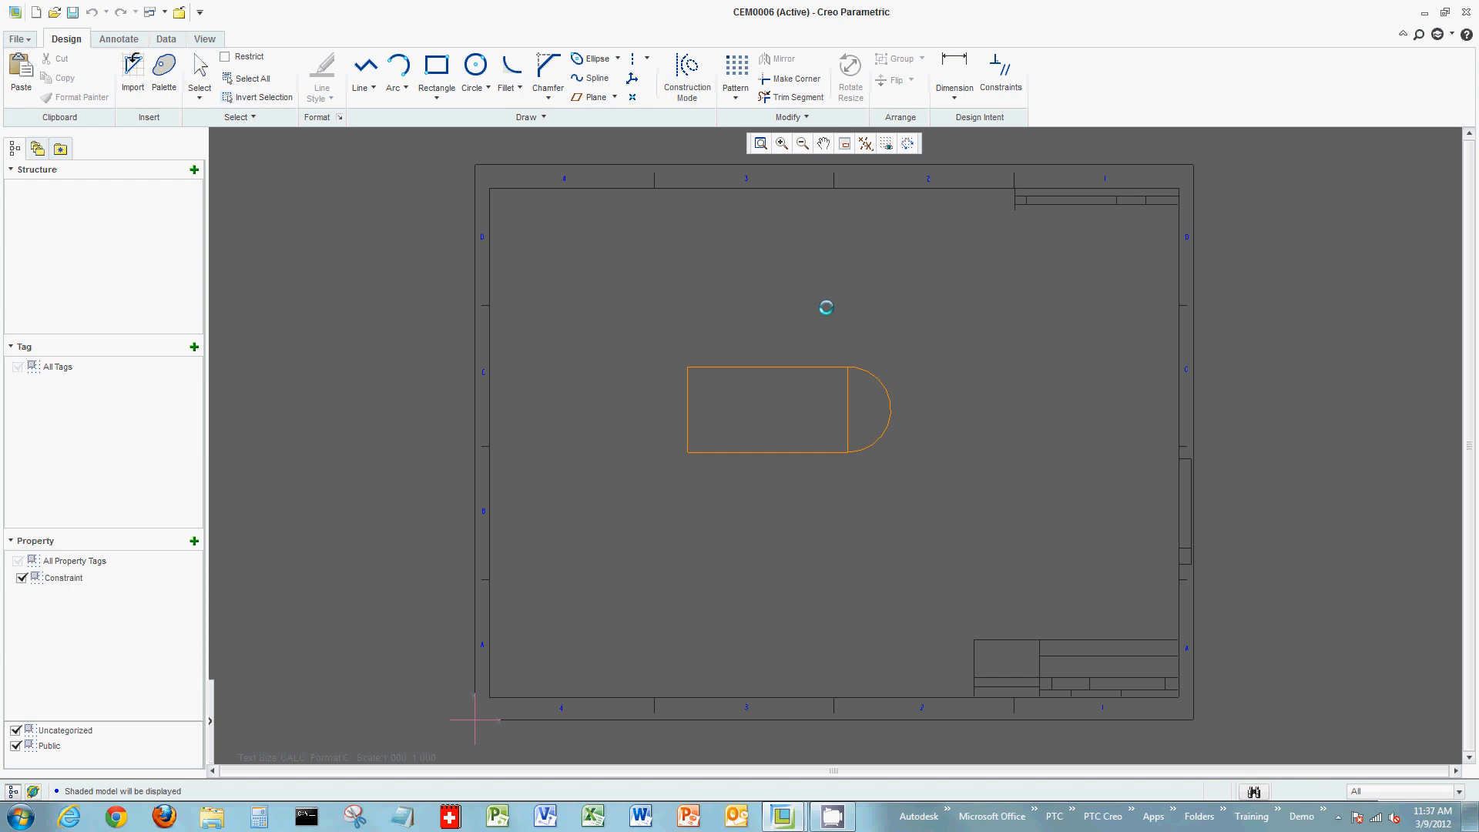